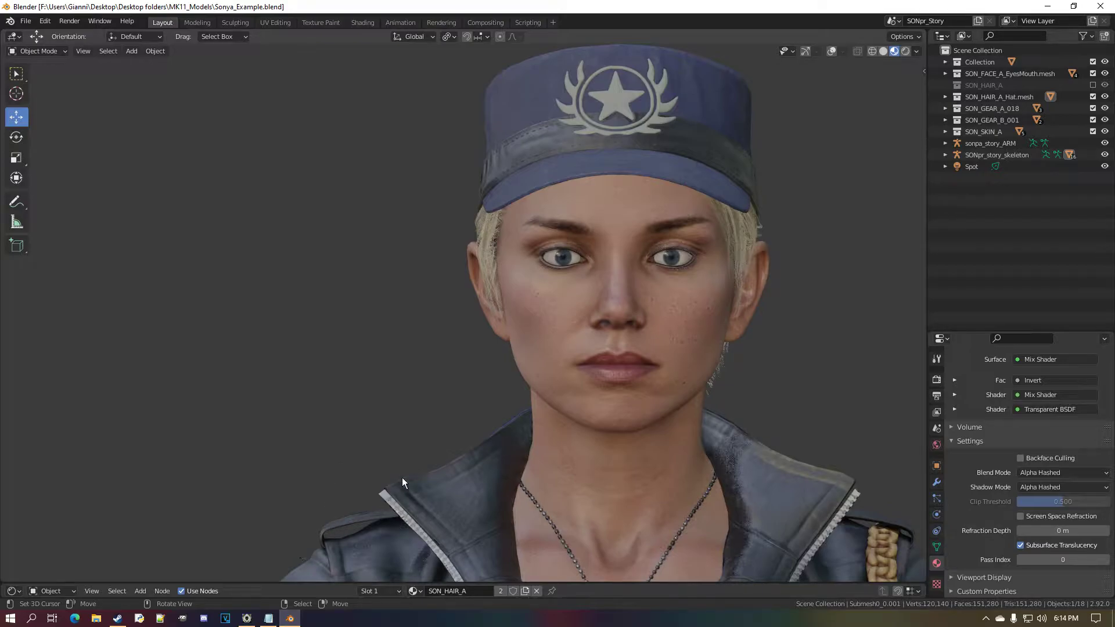
# Examine the Sonya character's face, jacket collar, dog tags and torso from several angles in the 3D viewport.
pyautogui.scroll(2, 417, 465)
pyautogui.moveTo(405, 469); pyautogui.dragTo(442, 354, button='middle')
pyautogui.scroll(-3, 418, 466)
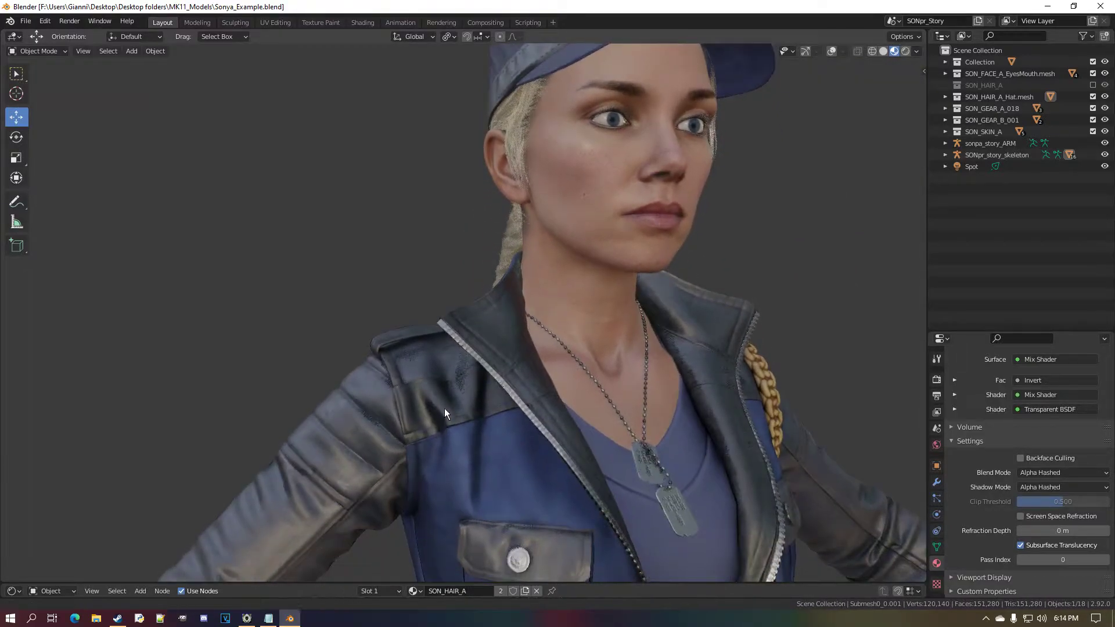
pyautogui.keyDown('shift'); pyautogui.moveTo(444, 409); pyautogui.dragTo(449, 336, button='middle'); pyautogui.keyUp('shift')
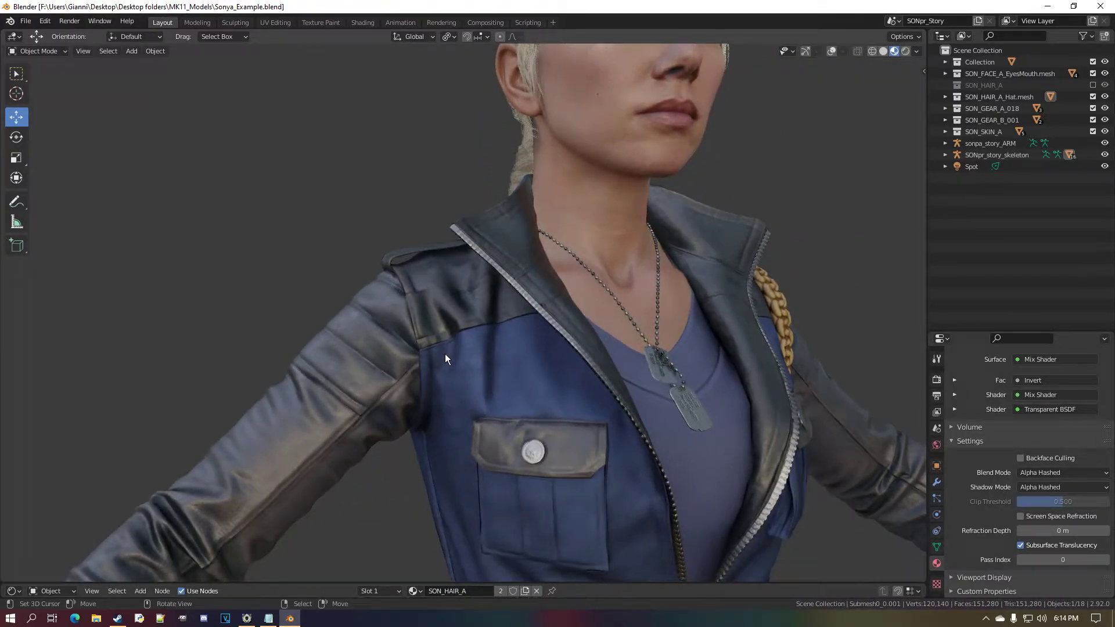
pyautogui.moveTo(445, 354); pyautogui.dragTo(471, 399, button='middle')
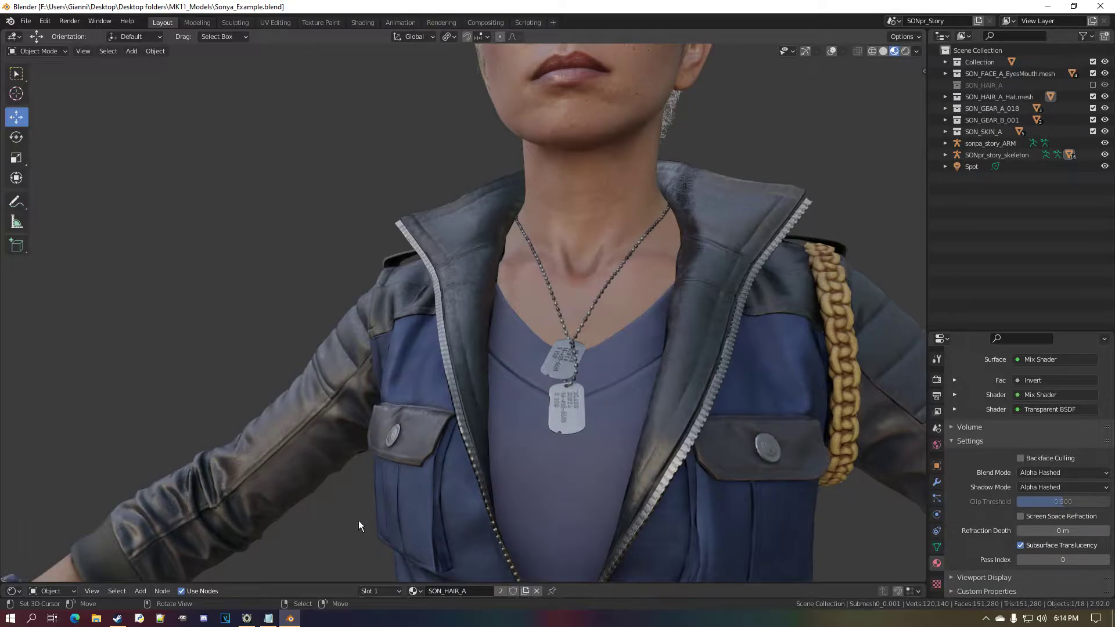
pyautogui.scroll(-3, 360, 518)
pyautogui.moveTo(360, 517); pyautogui.dragTo(480, 420, button='middle')
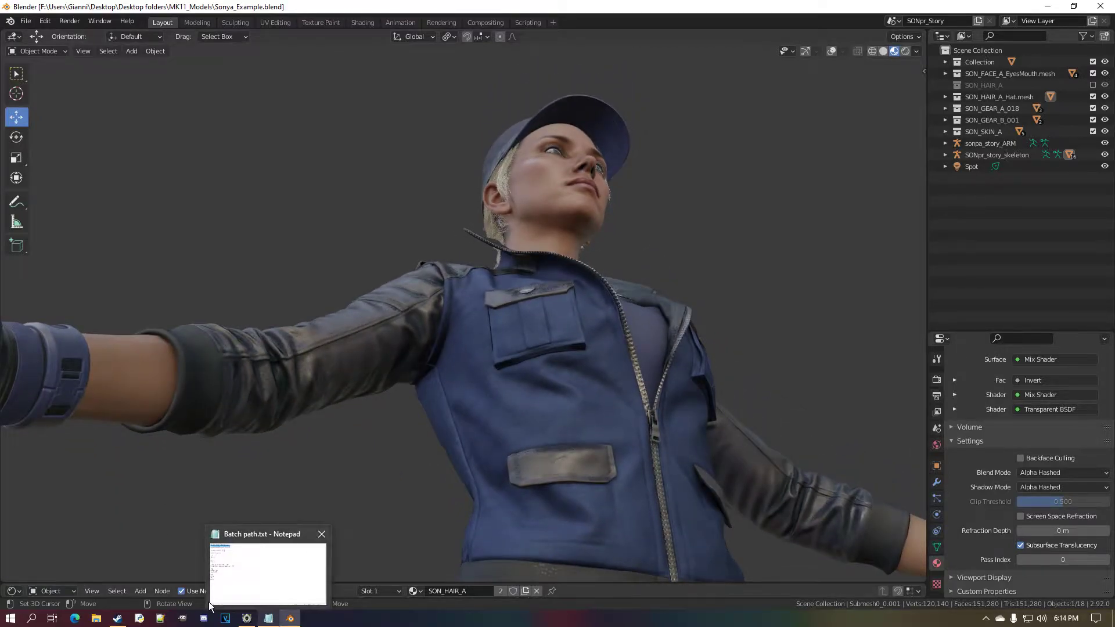
# Switch to File Explorer and open the Sonya_example folder inside MK11_Models.
pyautogui.click(98, 625)
pyautogui.rightClick(96, 620)
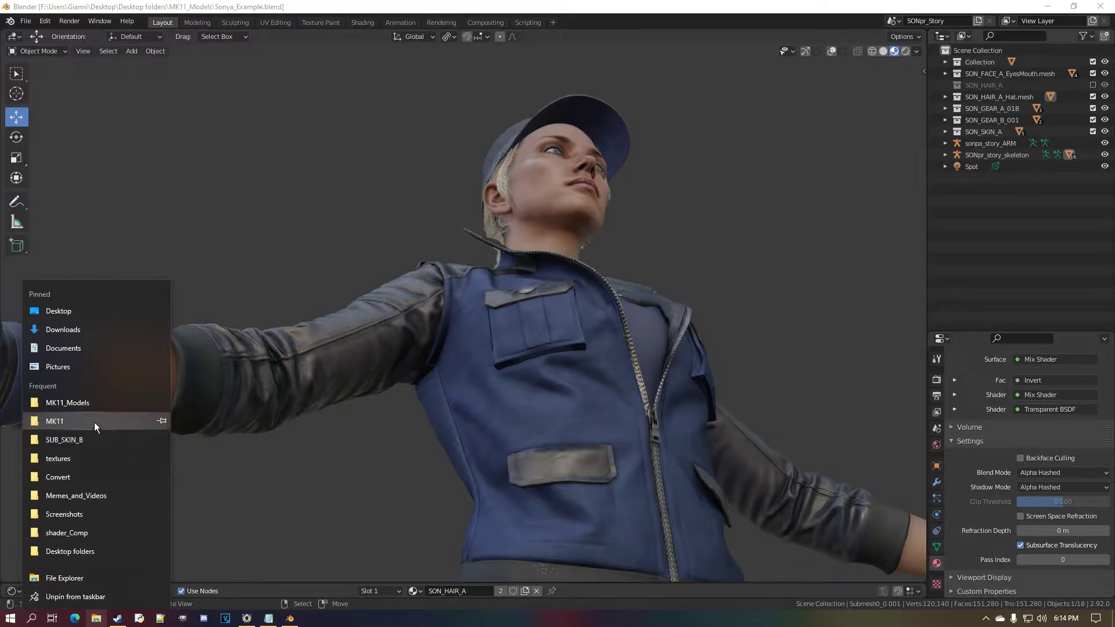
pyautogui.click(93, 406)
pyautogui.click(297, 465)
pyautogui.scroll(-10, 297, 468)
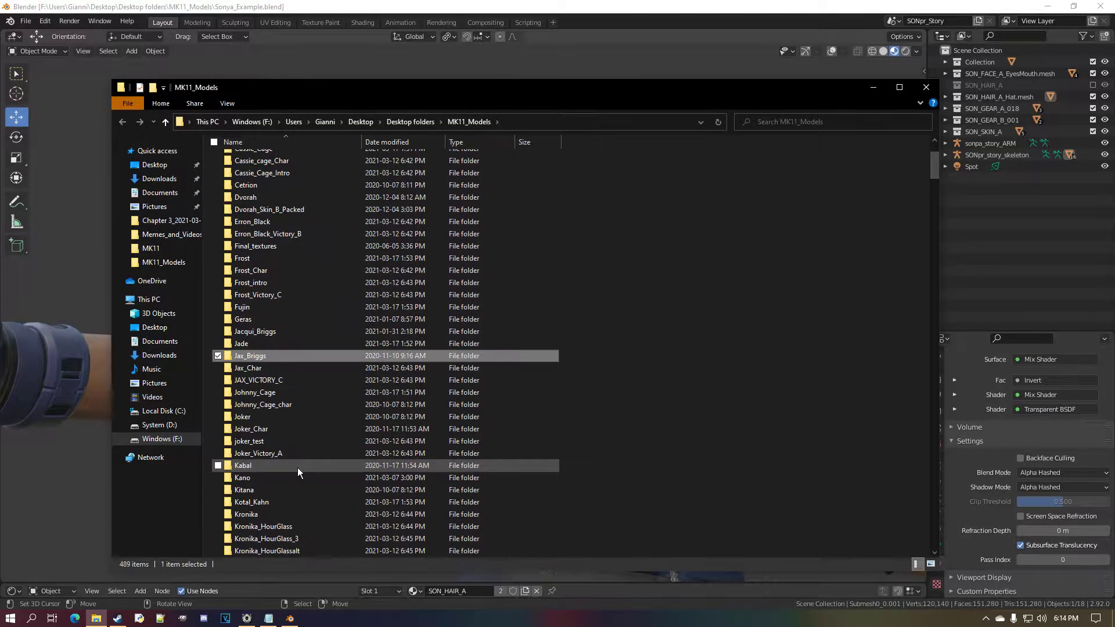
pyautogui.scroll(-4, 293, 471)
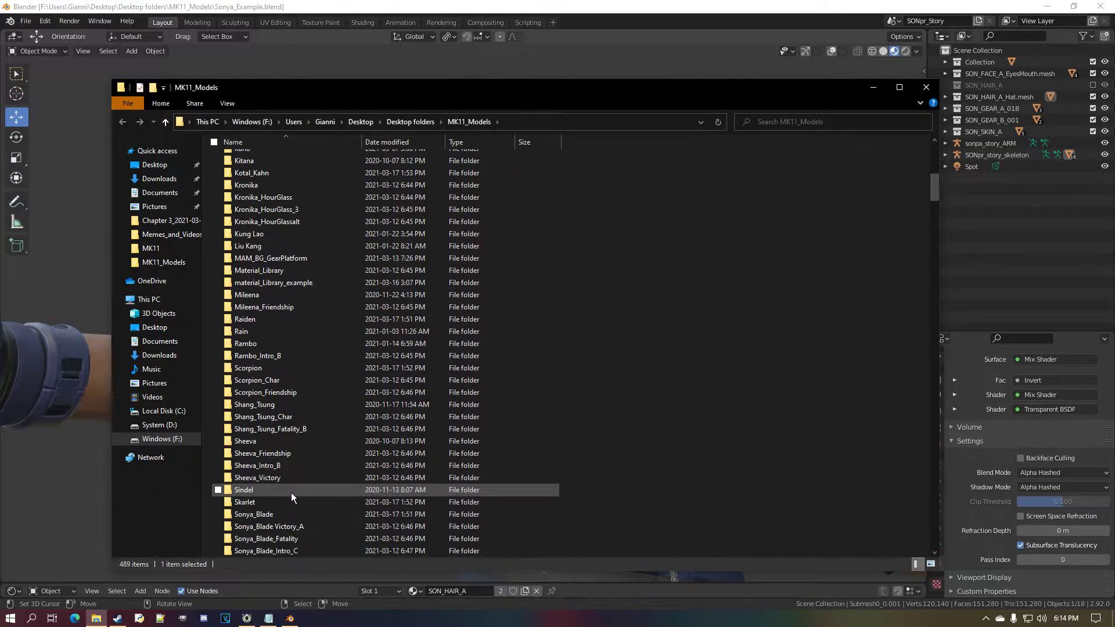
pyautogui.doubleClick(308, 491)
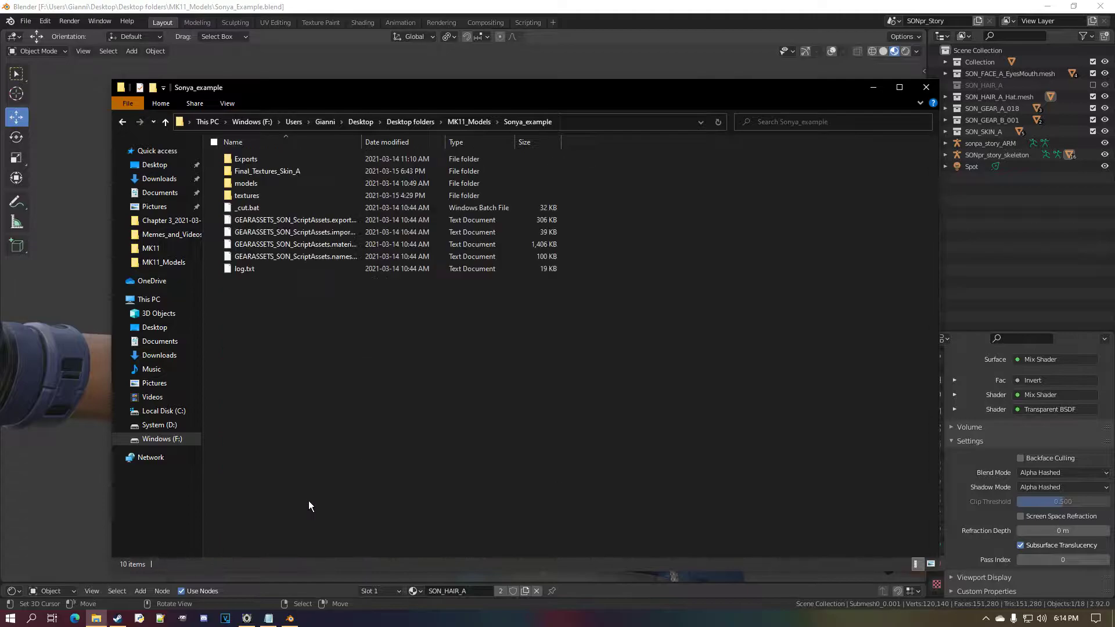
# Open the texture SON_SKIN_A_ID0.tga from the textures\SON_SKIN_A folder in GIMP.
pyautogui.click(301, 201)
pyautogui.doubleClick(300, 201)
pyautogui.doubleClick(296, 197)
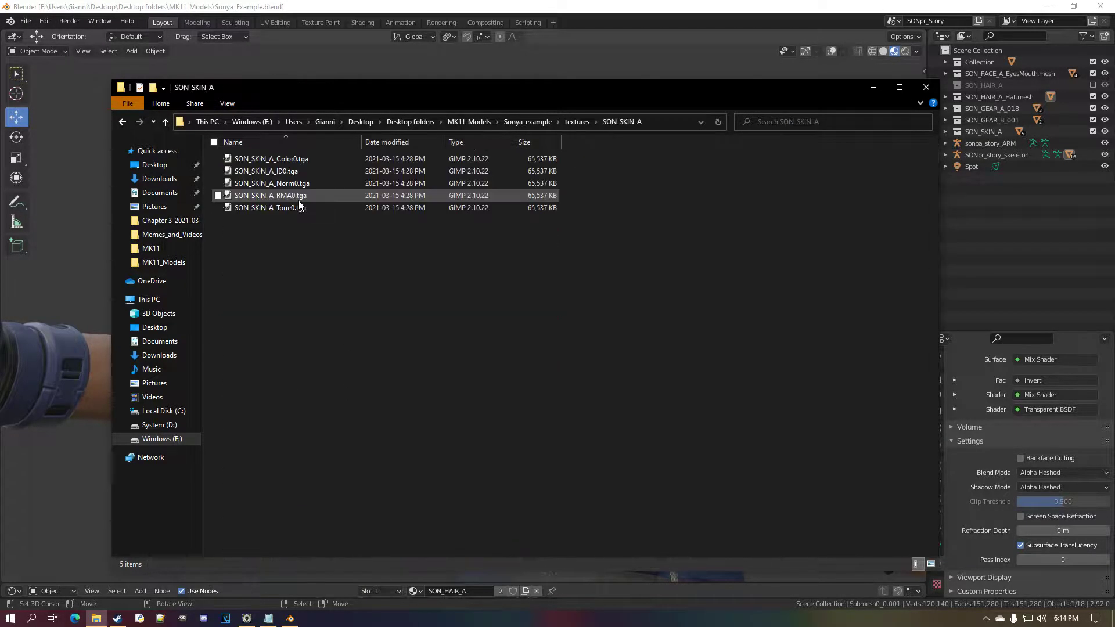
pyautogui.click(318, 173)
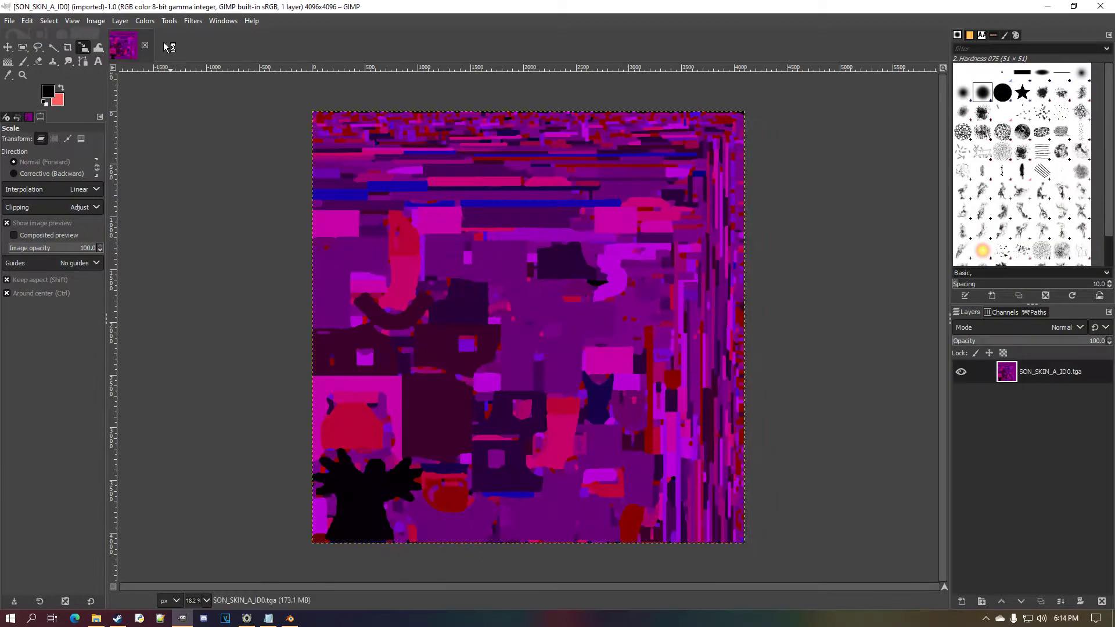
# Extract the RGB Red component of the SON_SKIN_A_ID0 texture with Extract Component.
pyautogui.click(148, 22)
pyautogui.moveTo(192, 242)
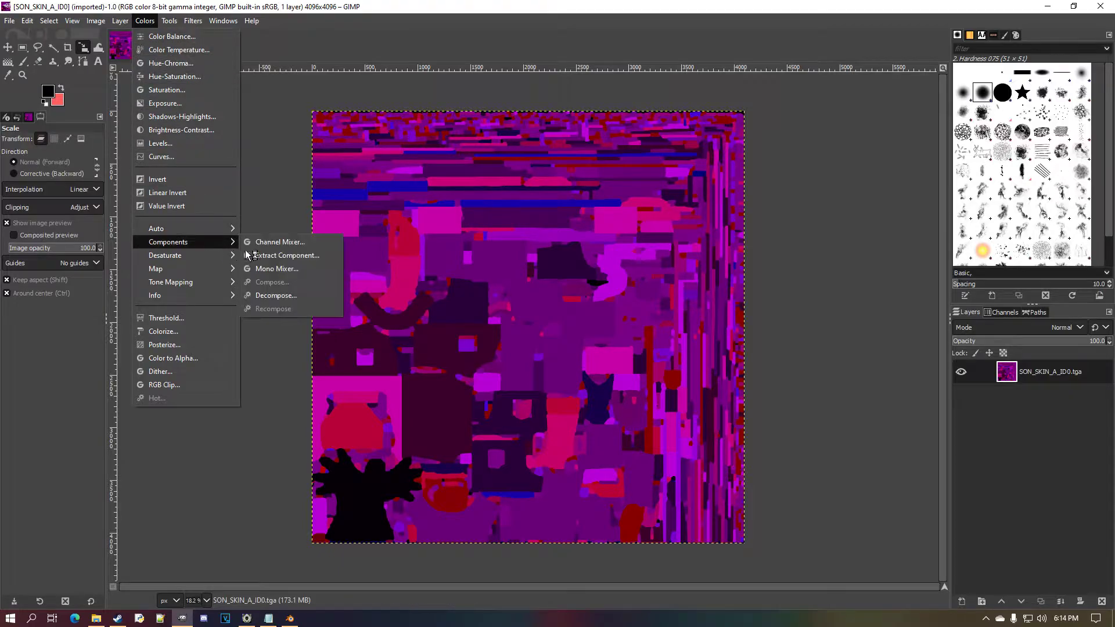
pyautogui.click(284, 259)
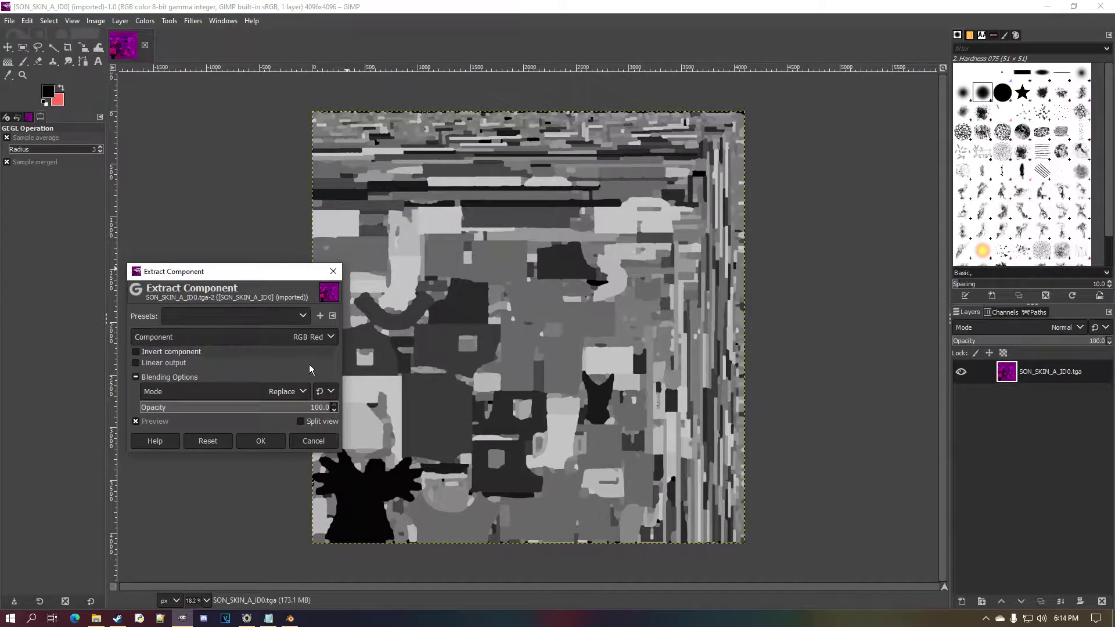
pyautogui.click(271, 444)
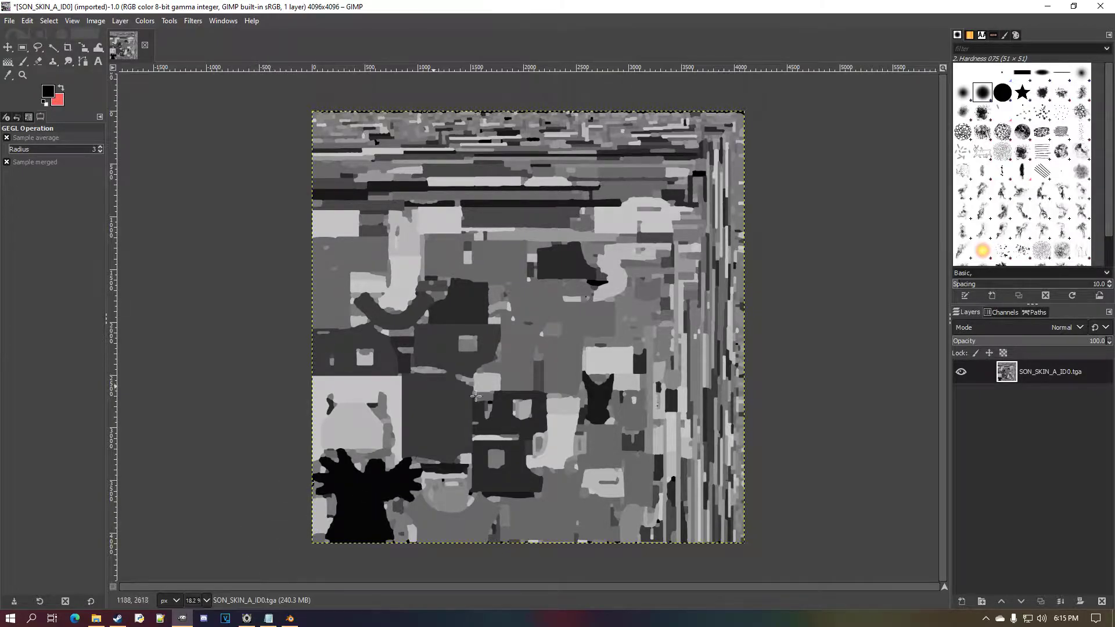
# Return to the Sonya_example folder in File Explorer and open GEARASSETS_SON_ScriptAssets.materials.txt in Notepad.
pyautogui.moveTo(102, 624)
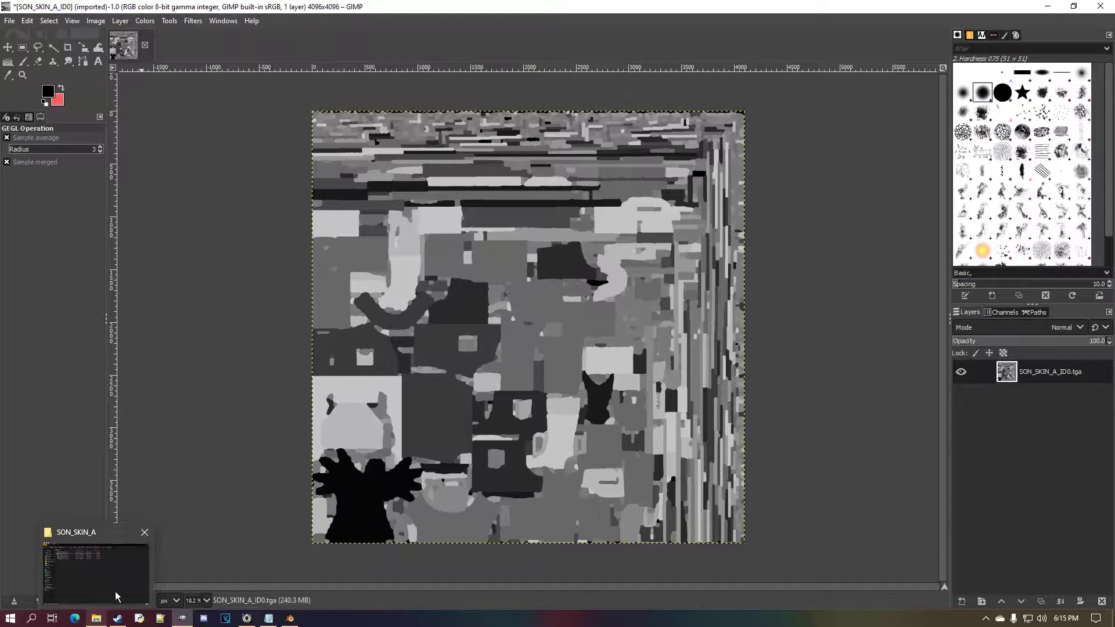
pyautogui.click(96, 572)
pyautogui.click(530, 122)
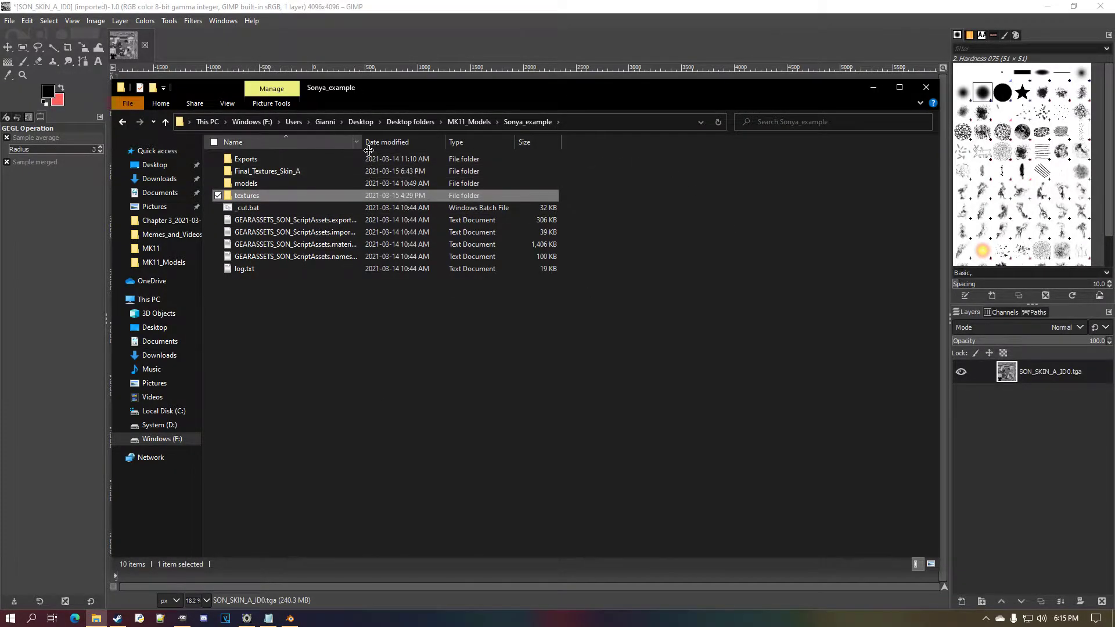
pyautogui.moveTo(361, 143); pyautogui.dragTo(383, 142)
pyautogui.doubleClick(371, 249)
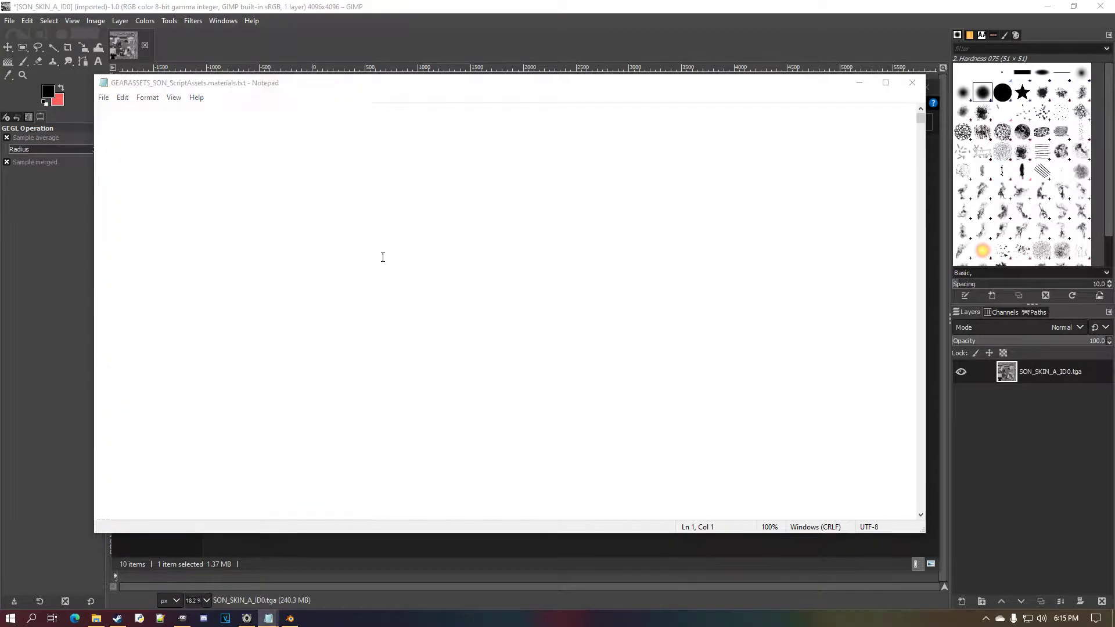
# Search the materials file for SON_SKIN_A and step through its matches in the detail arrays and the metal, silk and skin templates.
pyautogui.hotkey('ctrl', 'f')
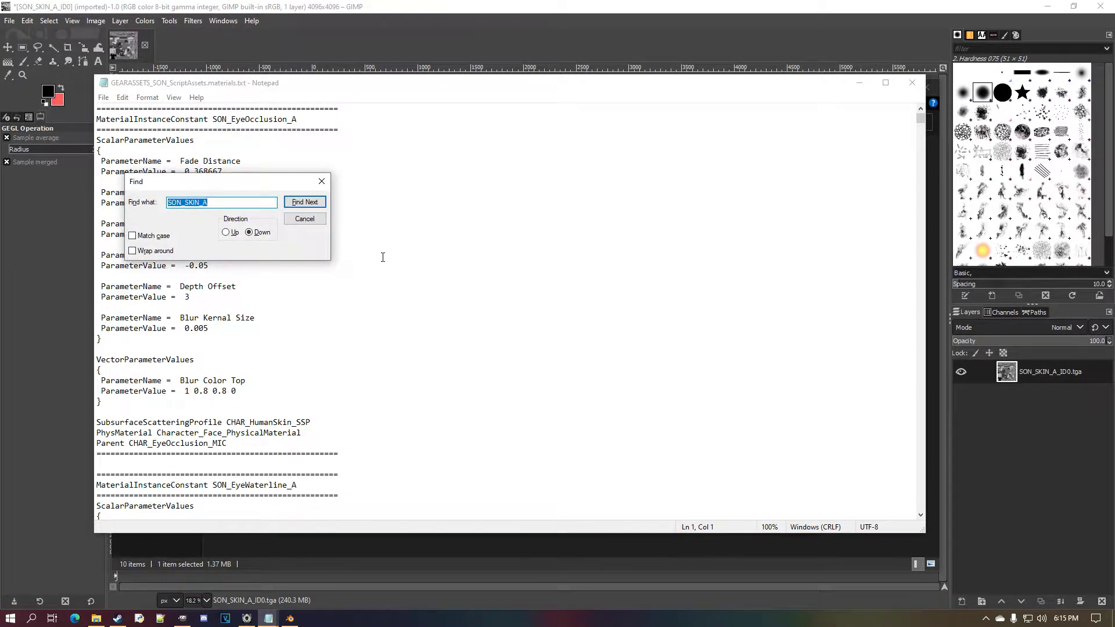
pyautogui.click(316, 203)
pyautogui.click(316, 205)
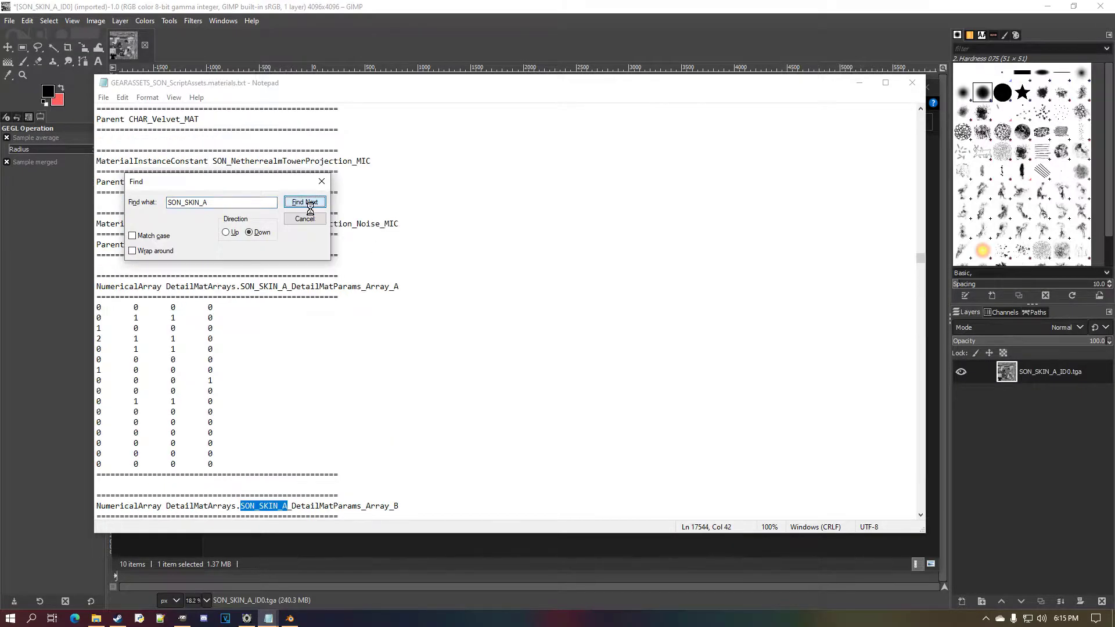
pyautogui.click(314, 208)
pyautogui.click(313, 210)
pyautogui.click(310, 204)
pyautogui.click(311, 204)
pyautogui.click(310, 204)
pyautogui.click(310, 205)
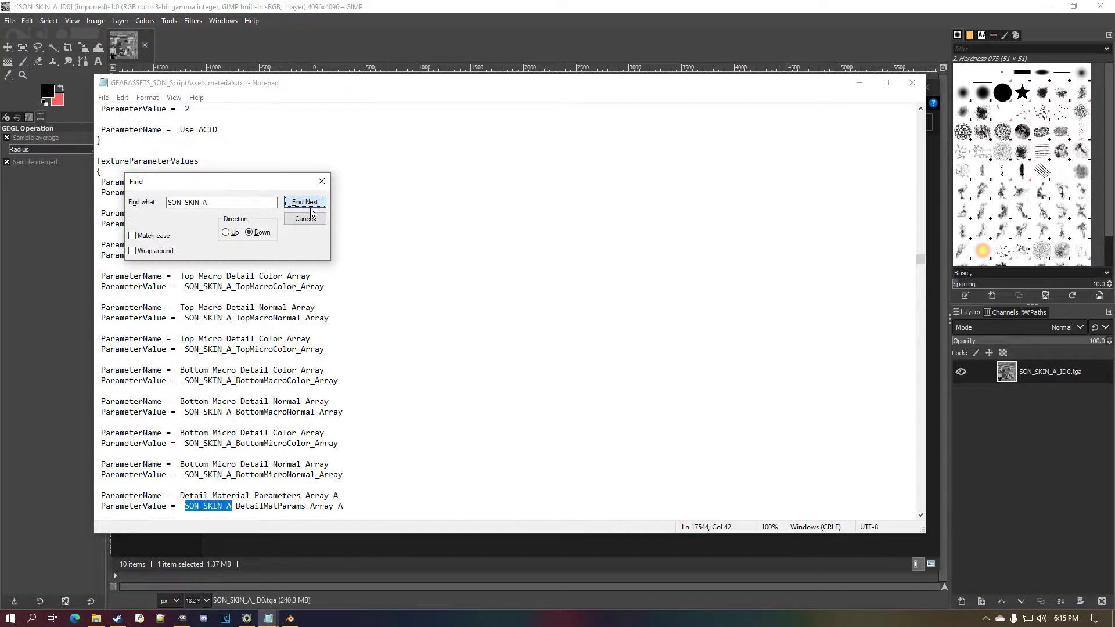
pyautogui.click(310, 204)
pyautogui.click(310, 204)
pyautogui.moveTo(271, 186); pyautogui.dragTo(544, 217)
pyautogui.press('Return')
pyautogui.press('Return')
pyautogui.press('Return')
pyautogui.press('Return')
pyautogui.press('Return')
pyautogui.press('Return')
pyautogui.press('Return')
pyautogui.press('Return')
pyautogui.press('Return')
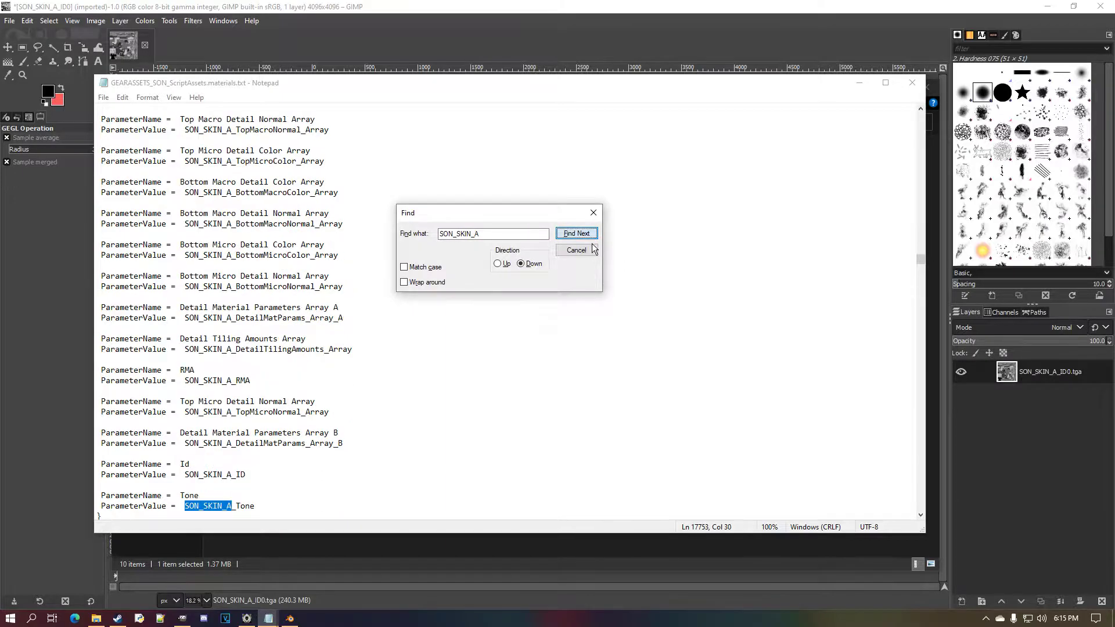
pyautogui.press('Return')
pyautogui.press('Return')
pyautogui.press('Return')
pyautogui.press('Return')
pyautogui.press('Return')
pyautogui.press('Return')
pyautogui.press('Return')
pyautogui.press('Return')
pyautogui.press('Return')
pyautogui.press('Return')
pyautogui.press('Return')
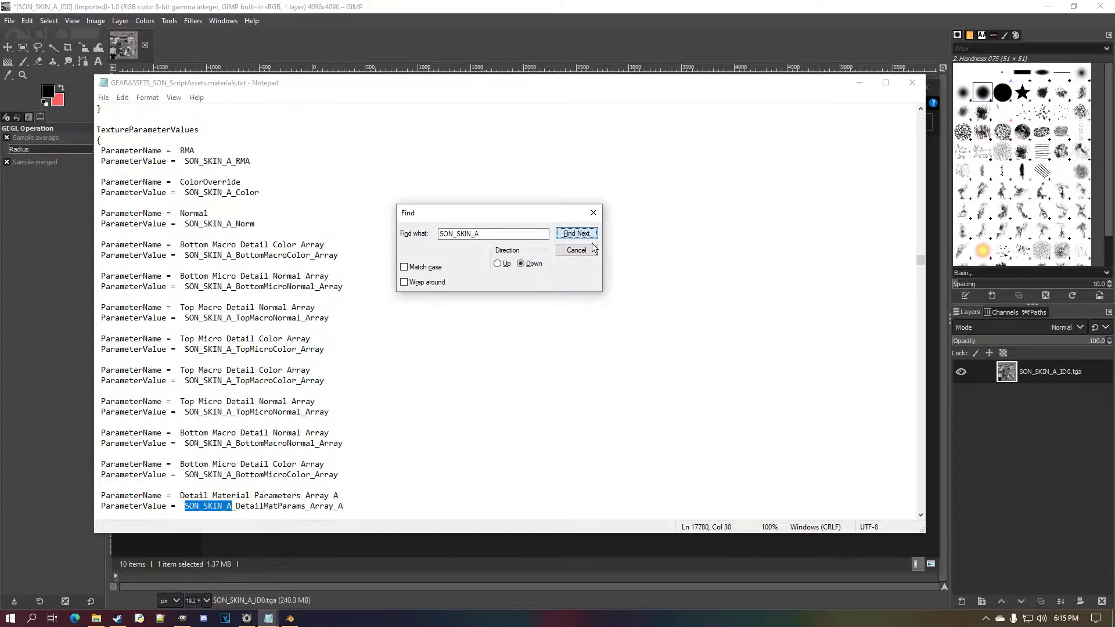
pyautogui.press('Return')
pyautogui.press('Return')
pyautogui.press('Return')
pyautogui.press('Return')
pyautogui.press('Return')
pyautogui.press('Return')
pyautogui.press('Return')
pyautogui.press('Return')
pyautogui.press('Return')
pyautogui.press('Return')
pyautogui.press('Return')
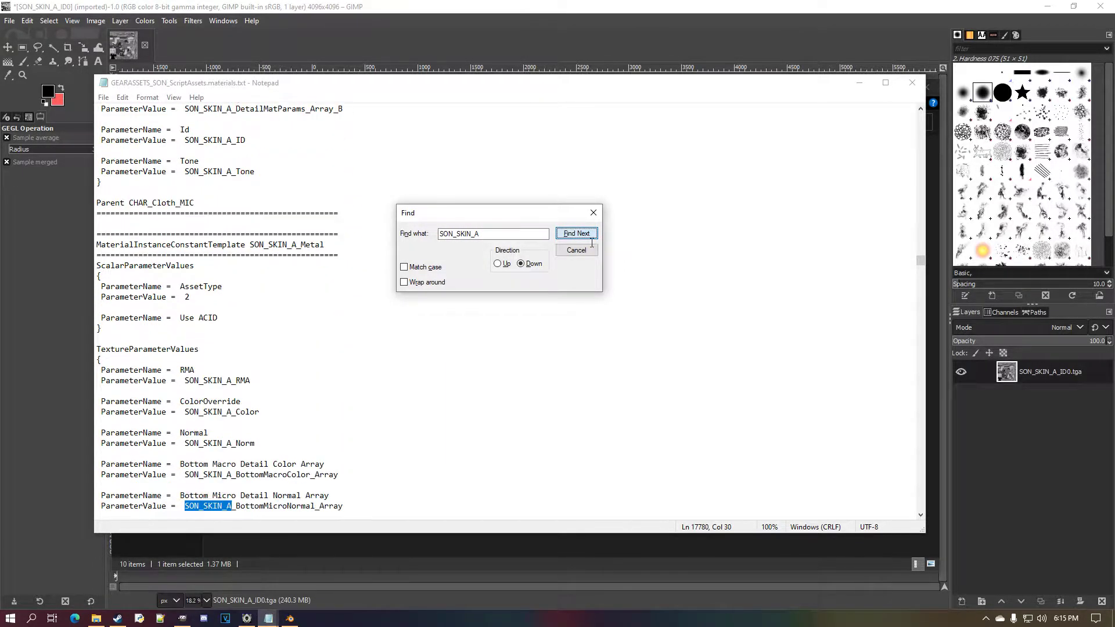
pyautogui.press('Return')
pyautogui.press('Return')
pyautogui.press('Return')
pyautogui.press('Return')
pyautogui.press('Return')
pyautogui.press('Return')
pyautogui.press('Return')
pyautogui.press('Return')
pyautogui.press('Return')
pyautogui.press('Return')
pyautogui.press('Return')
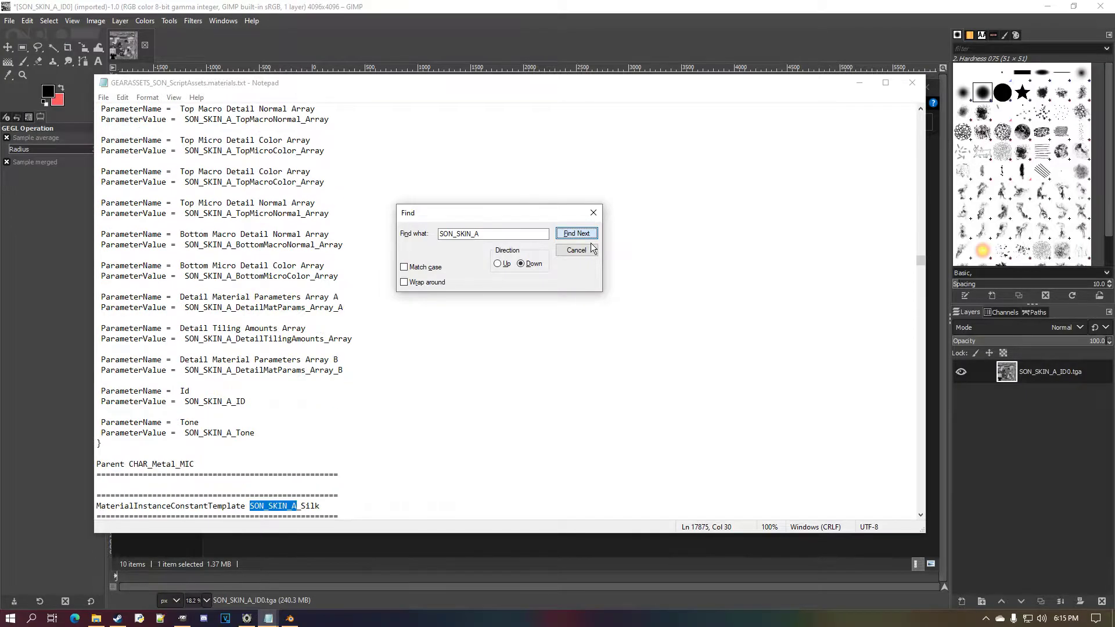
pyautogui.press('Return')
pyautogui.press('Return')
pyautogui.press('Return')
pyautogui.press('Return')
pyautogui.press('Return')
pyautogui.press('Return')
pyautogui.press('Return')
pyautogui.press('Return')
pyautogui.press('Return')
pyautogui.press('Return')
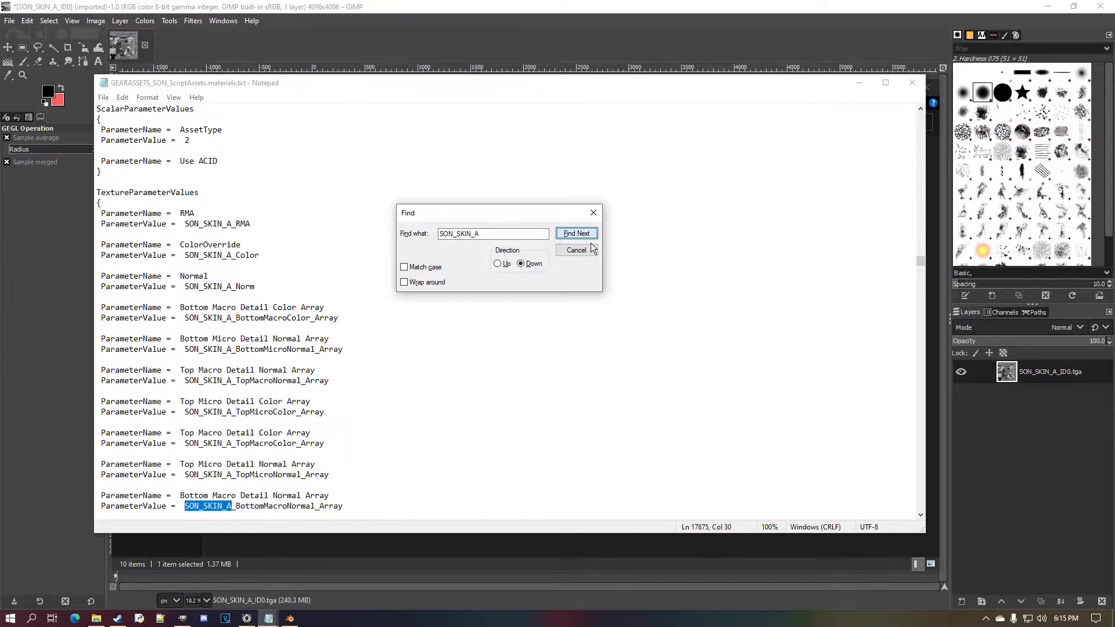
pyautogui.press('Return')
pyautogui.press('Return')
pyautogui.press('Return')
pyautogui.press('Return')
pyautogui.press('Return')
pyautogui.press('Return')
pyautogui.press('Return')
pyautogui.press('Return')
pyautogui.press('Return')
pyautogui.press('Return')
pyautogui.press('Return')
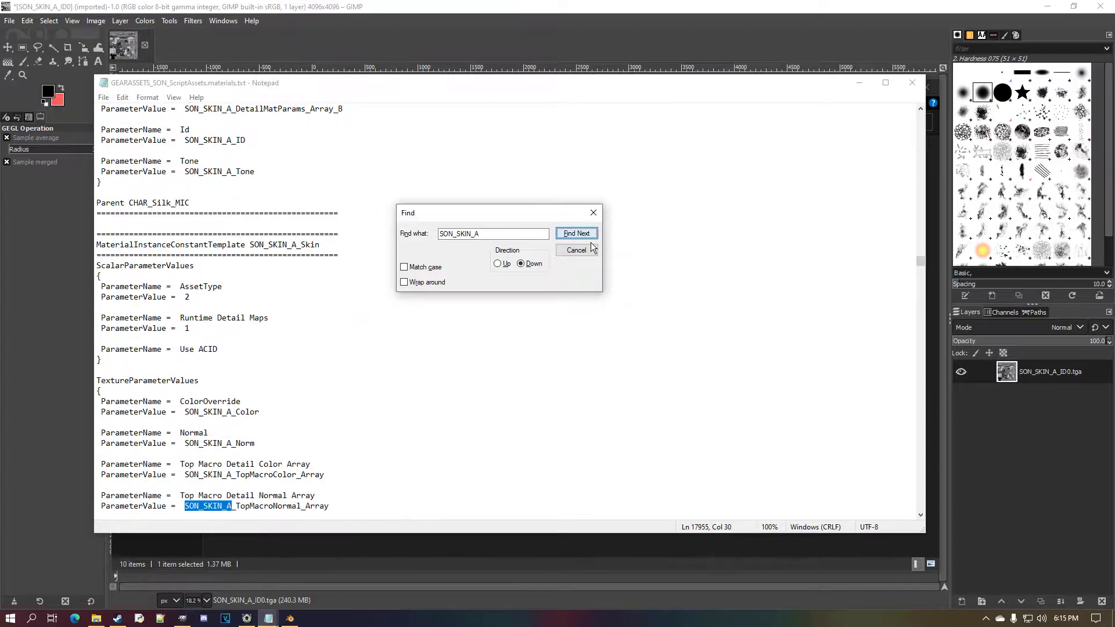
pyautogui.press('Return')
pyautogui.press('Return')
pyautogui.press('Return')
pyautogui.press('Return')
pyautogui.press('Return')
pyautogui.press('Return')
pyautogui.press('Return')
pyautogui.press('Return')
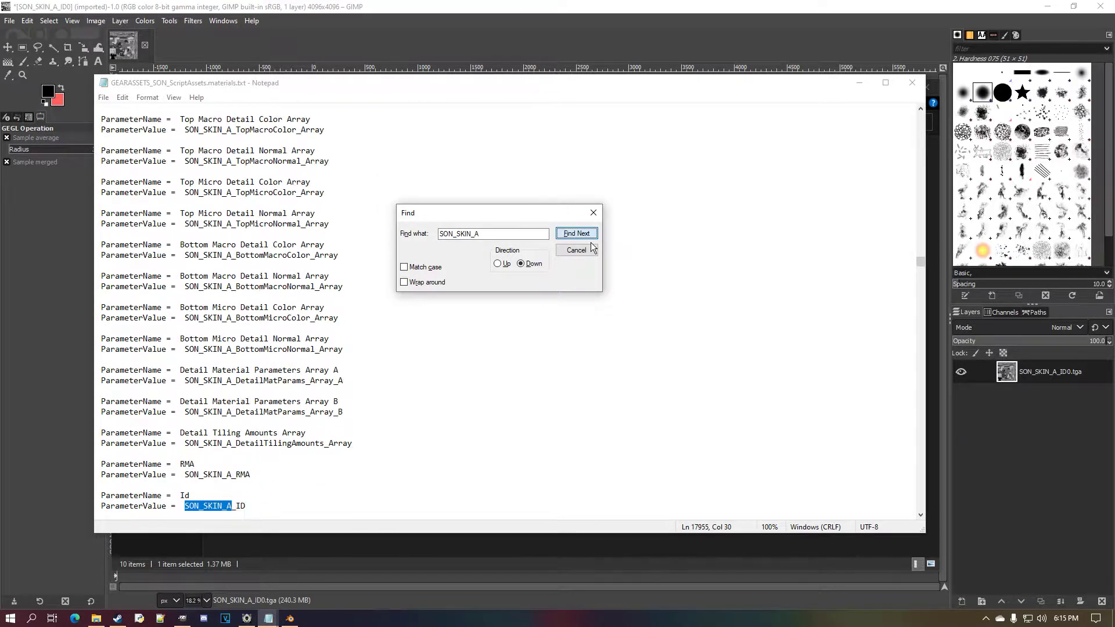
# Continue the SON_SKIN_A search through the SON_SKIN_A1 material templates to the shared texture array SON_SKIN_A_BottomMacroColor_Array.
pyautogui.press('Return')
pyautogui.press('Return')
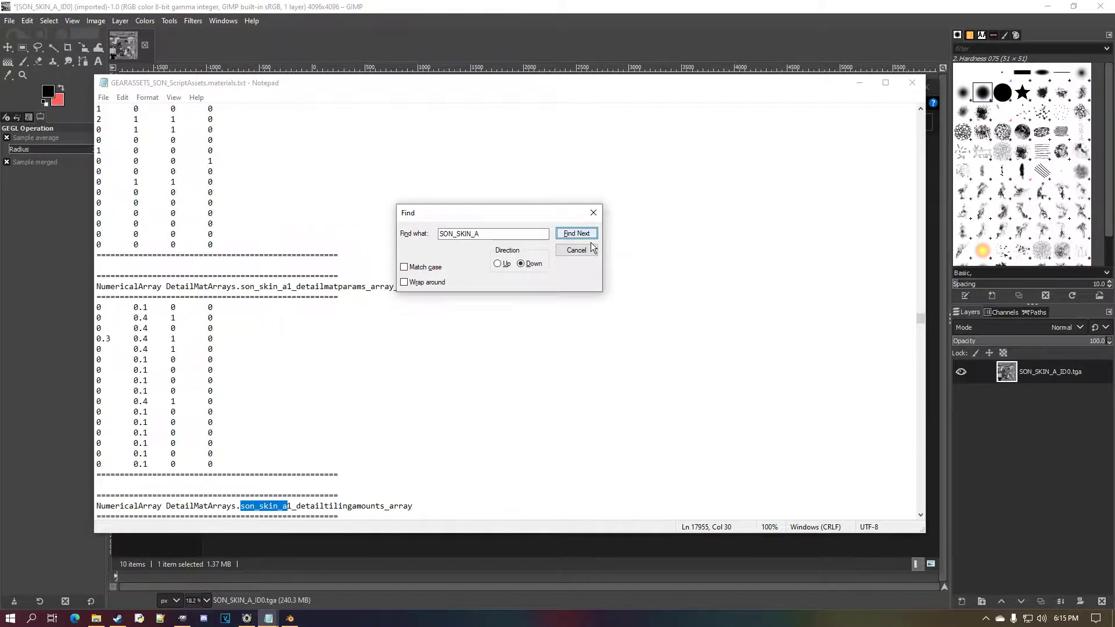
pyautogui.scroll(-6, 333, 502)
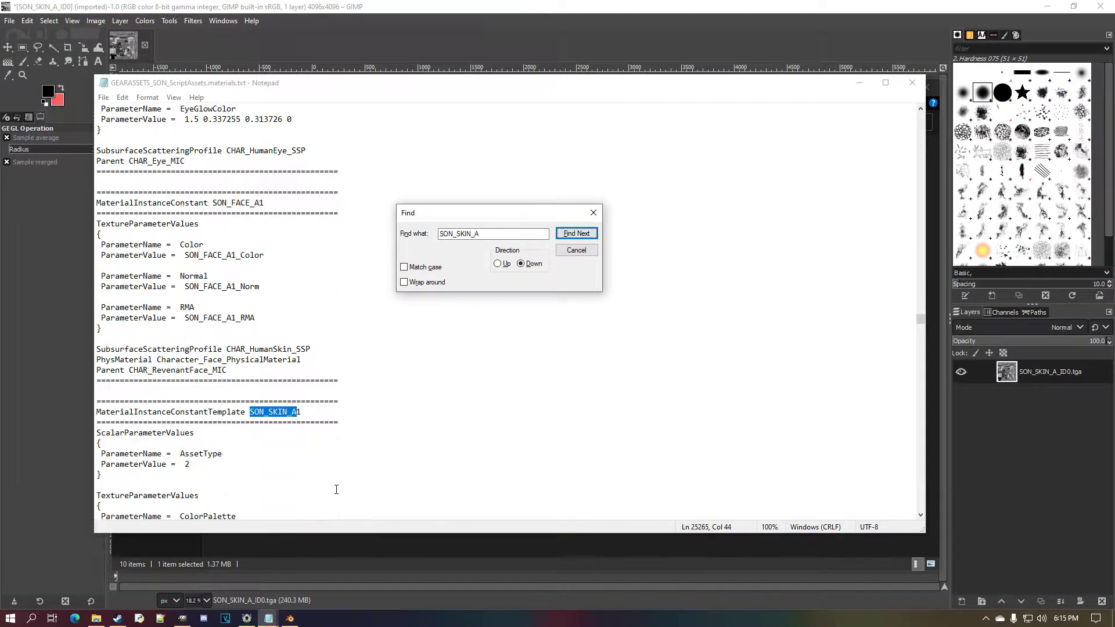
pyautogui.click(581, 237)
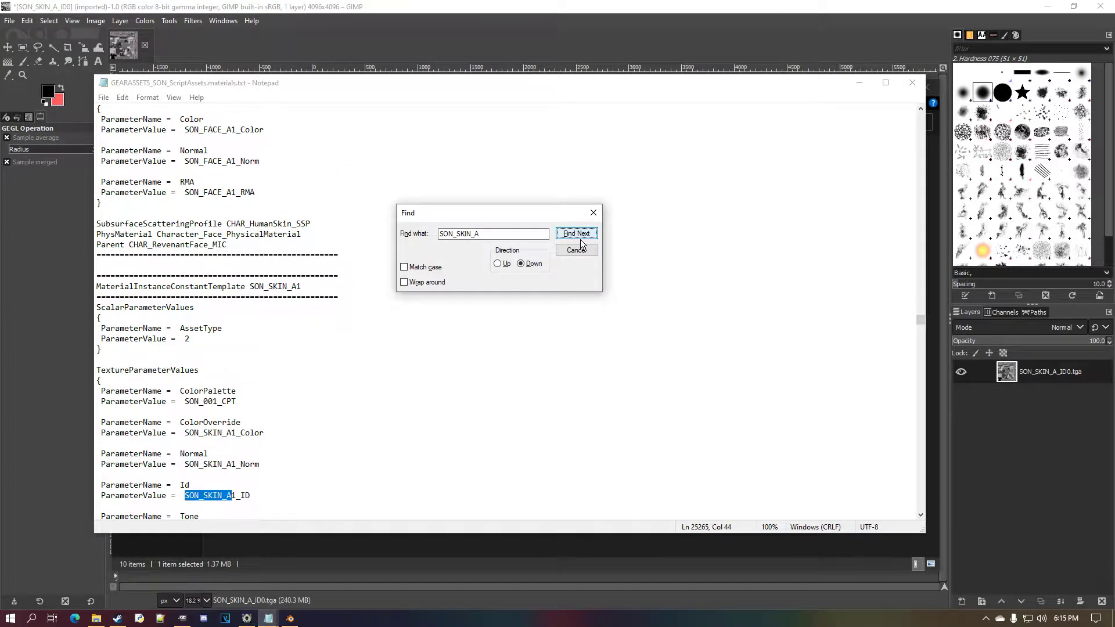
pyautogui.click(576, 234)
pyautogui.click(576, 233)
pyautogui.click(576, 234)
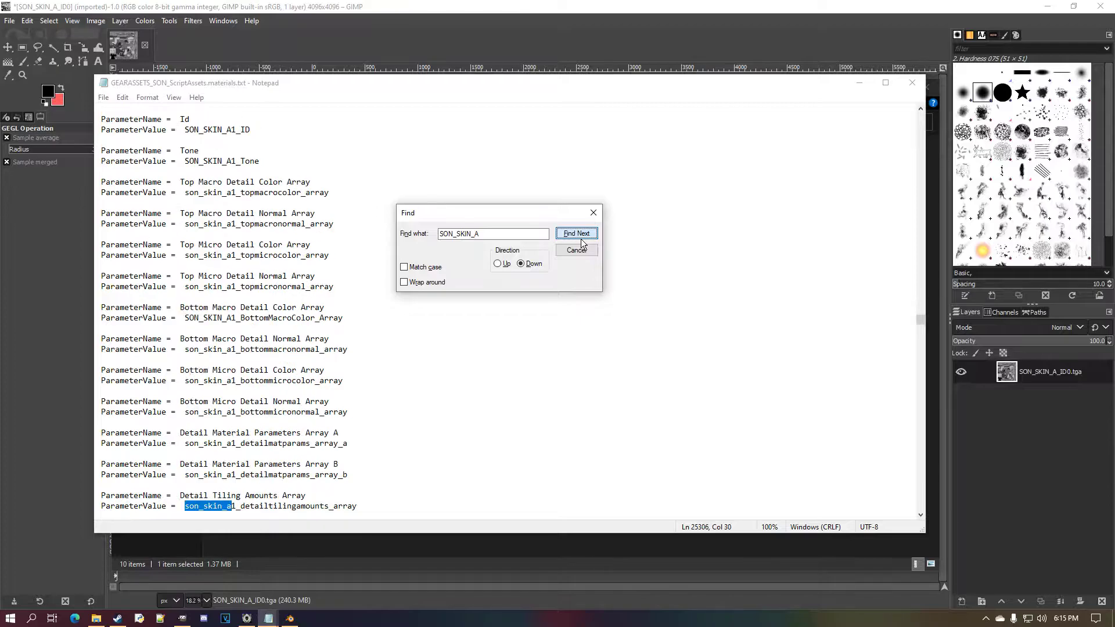
pyautogui.click(580, 238)
pyautogui.click(581, 237)
pyautogui.click(581, 237)
pyautogui.click(581, 237)
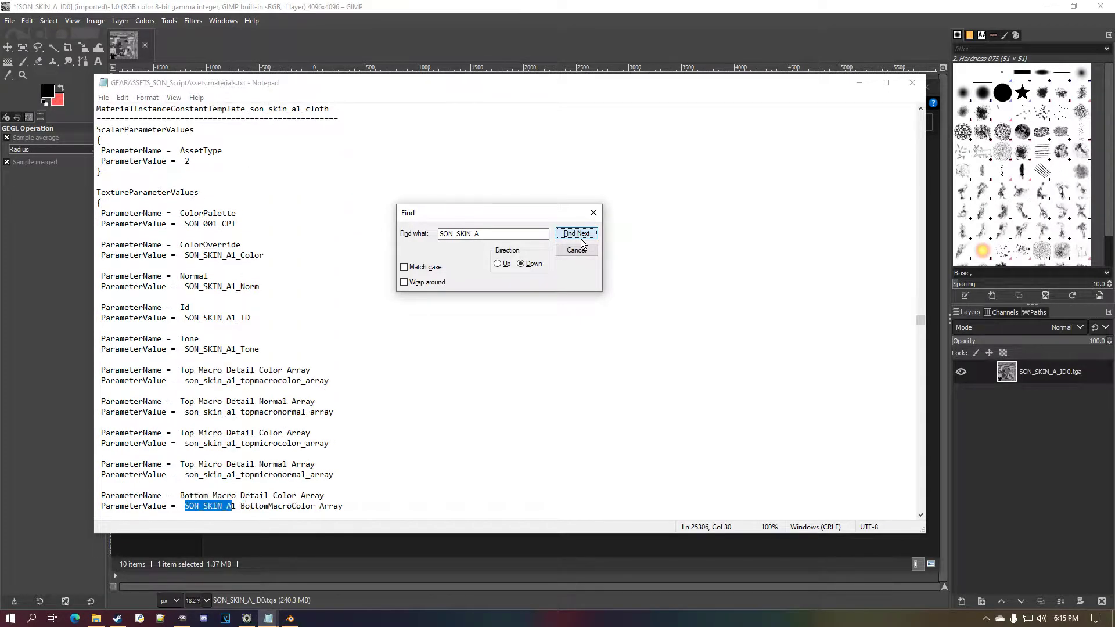
pyautogui.click(581, 238)
pyautogui.click(581, 238)
pyautogui.click(580, 238)
pyautogui.click(581, 238)
pyautogui.click(581, 238)
pyautogui.click(581, 238)
pyautogui.click(581, 238)
pyautogui.click(580, 238)
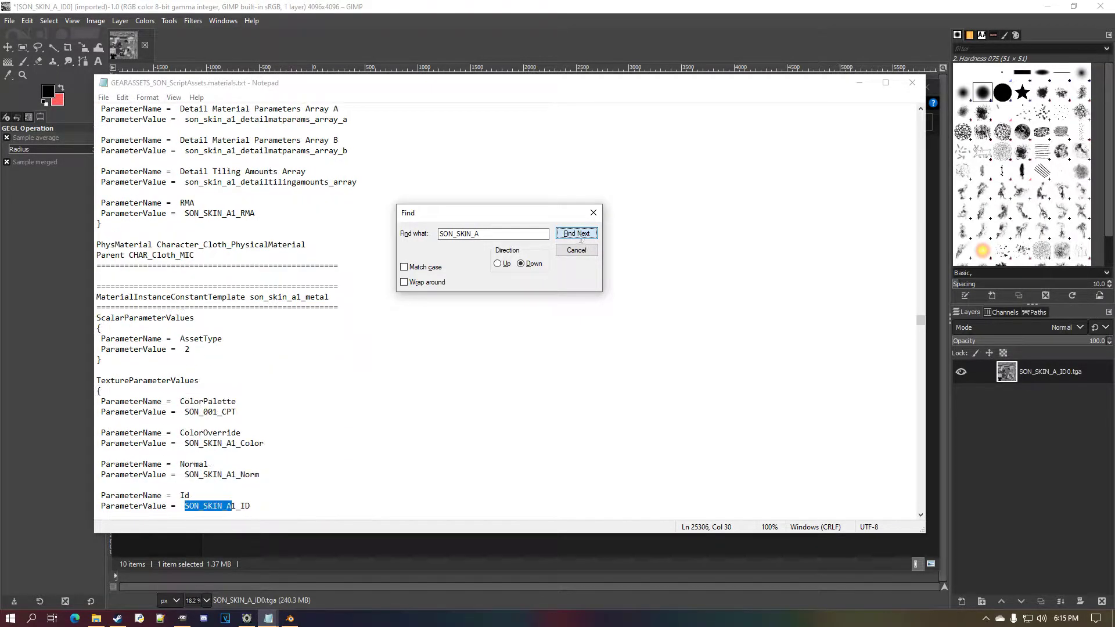
pyautogui.click(581, 238)
pyautogui.click(580, 238)
pyautogui.click(581, 238)
pyautogui.click(581, 238)
pyautogui.click(582, 240)
pyautogui.click(582, 239)
pyautogui.click(582, 241)
pyautogui.click(583, 241)
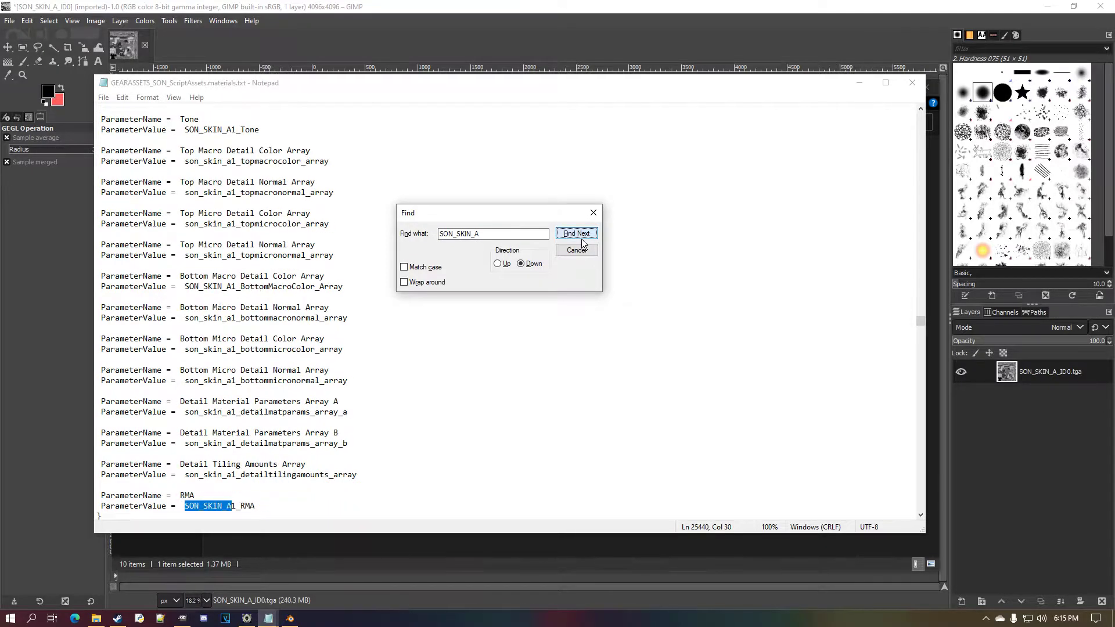
pyautogui.click(583, 241)
pyautogui.click(583, 241)
pyautogui.click(583, 241)
pyautogui.click(583, 241)
pyautogui.click(583, 241)
pyautogui.click(583, 241)
pyautogui.click(583, 241)
pyautogui.click(583, 241)
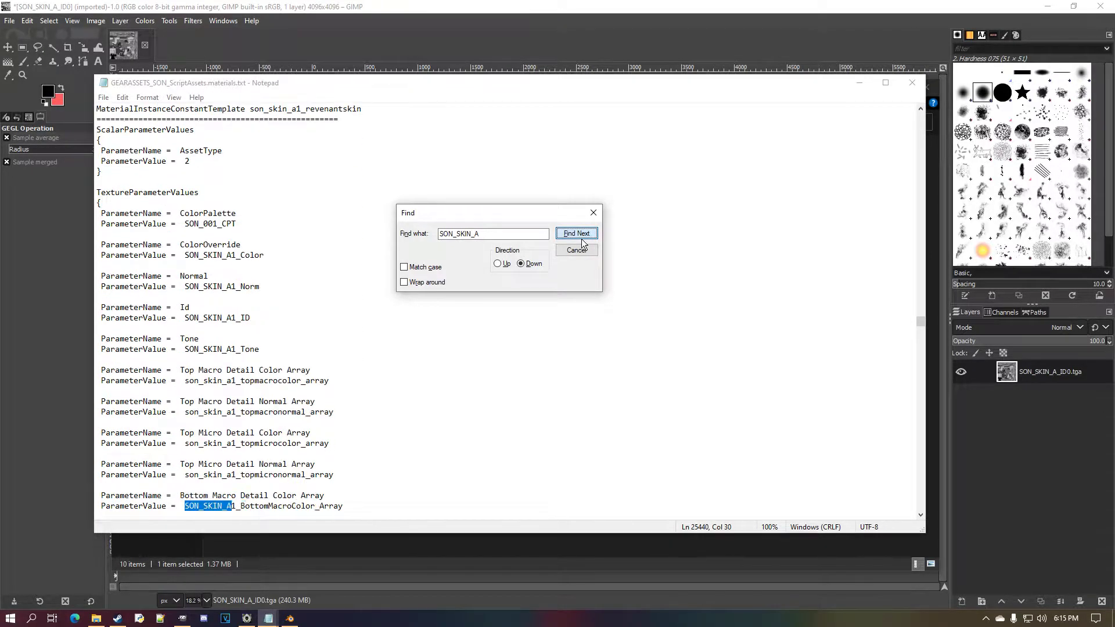
pyautogui.click(582, 241)
pyautogui.click(583, 241)
pyautogui.click(583, 241)
pyautogui.click(583, 241)
pyautogui.click(583, 241)
pyautogui.click(583, 241)
pyautogui.click(583, 241)
pyautogui.click(583, 241)
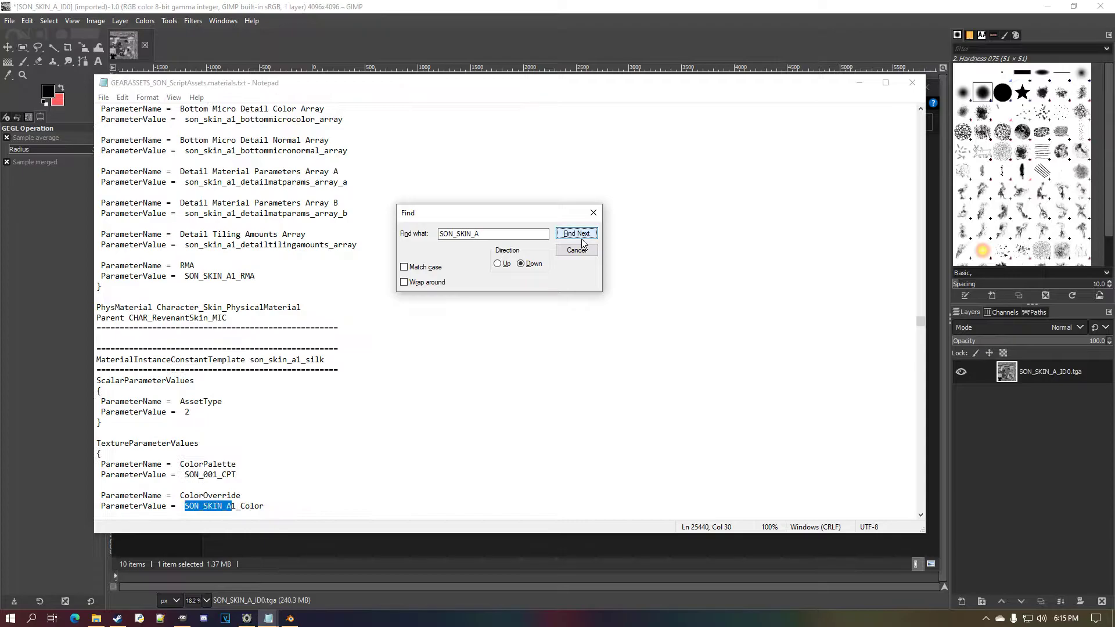
pyautogui.click(583, 241)
pyautogui.click(583, 241)
pyautogui.click(583, 241)
pyautogui.click(583, 241)
pyautogui.click(583, 241)
pyautogui.click(582, 241)
pyautogui.click(583, 241)
pyautogui.click(583, 241)
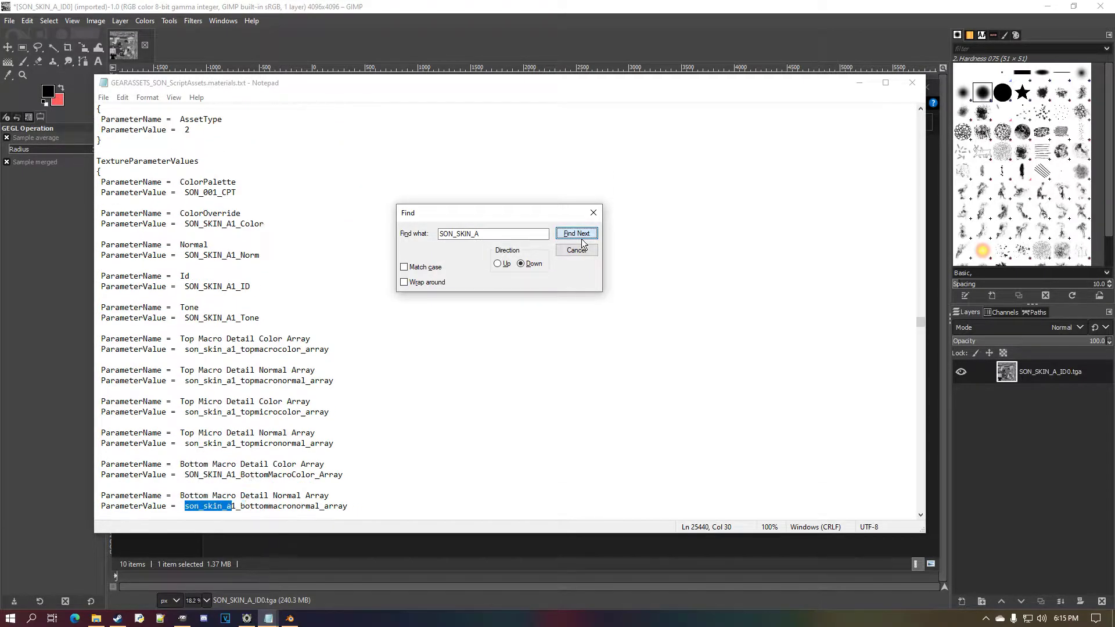
pyautogui.click(583, 242)
pyautogui.click(583, 241)
pyautogui.click(583, 242)
pyautogui.click(582, 241)
pyautogui.click(583, 242)
pyautogui.click(582, 242)
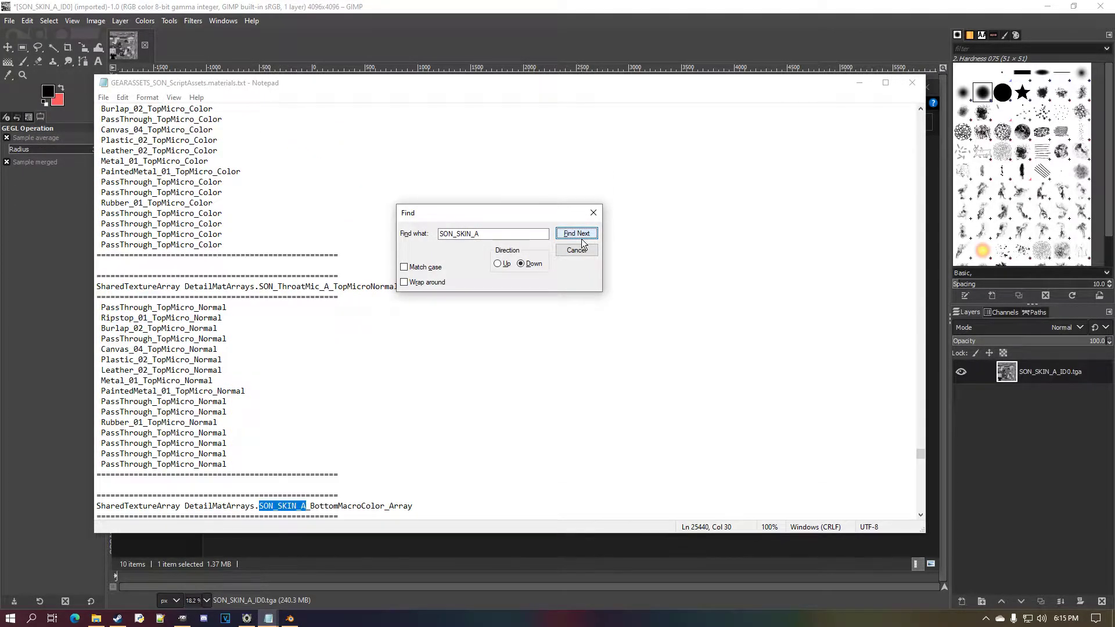
# Examine the material entries listed under SON_SKIN_A_BottomMacroColor_Array and compare them with the grayscale SON_SKIN_A_ID0 texture in GIMP.
pyautogui.scroll(-3, 498, 364)
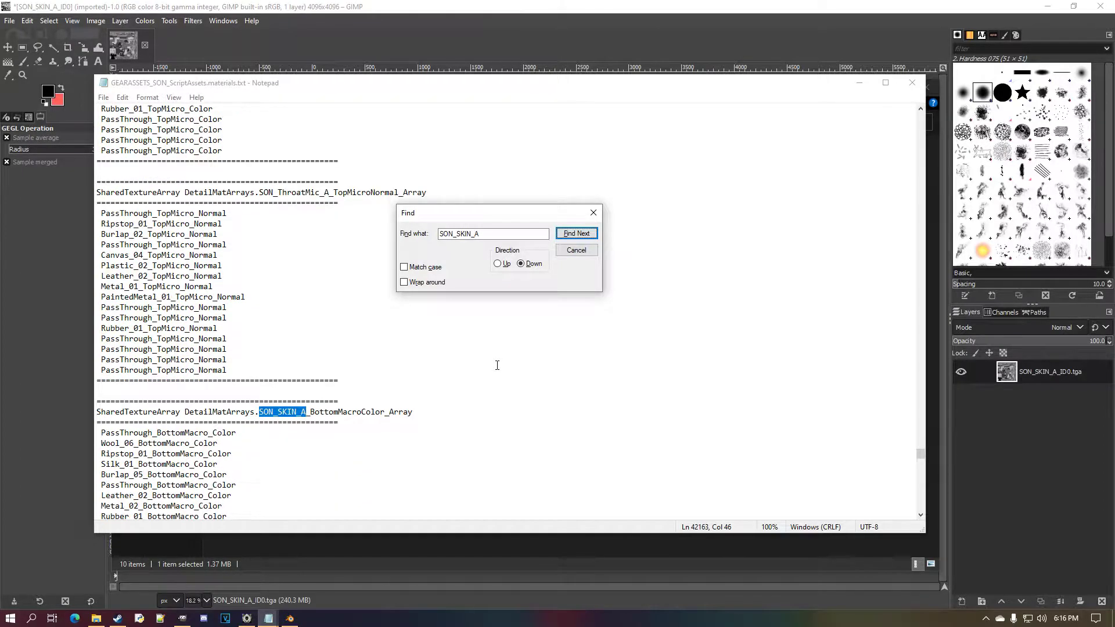
pyautogui.scroll(-4, 497, 365)
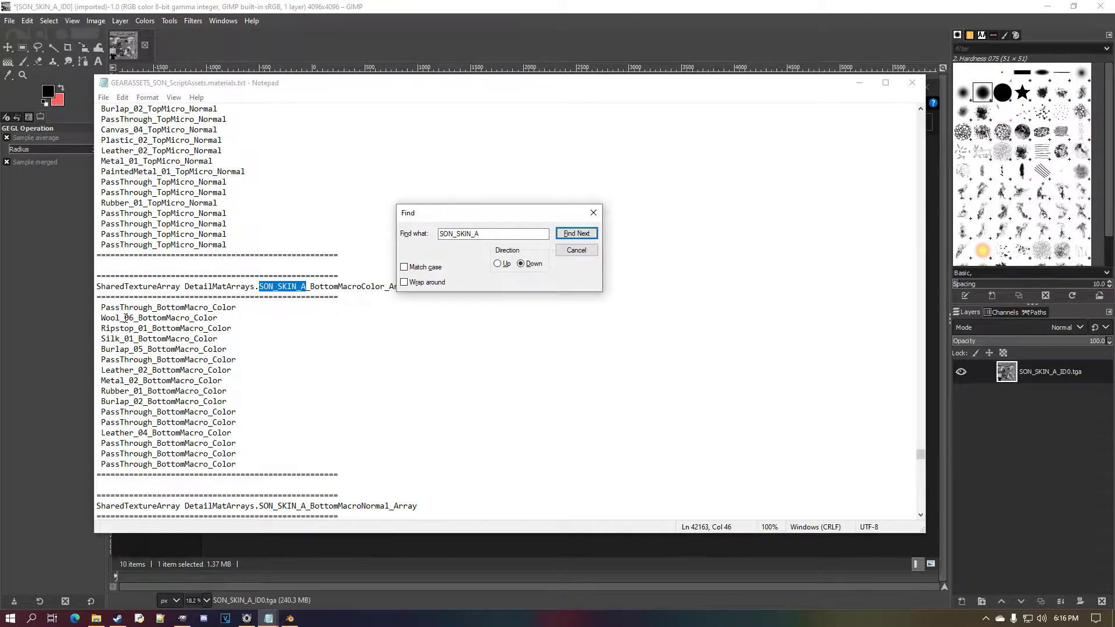
pyautogui.moveTo(471, 212); pyautogui.dragTo(570, 212)
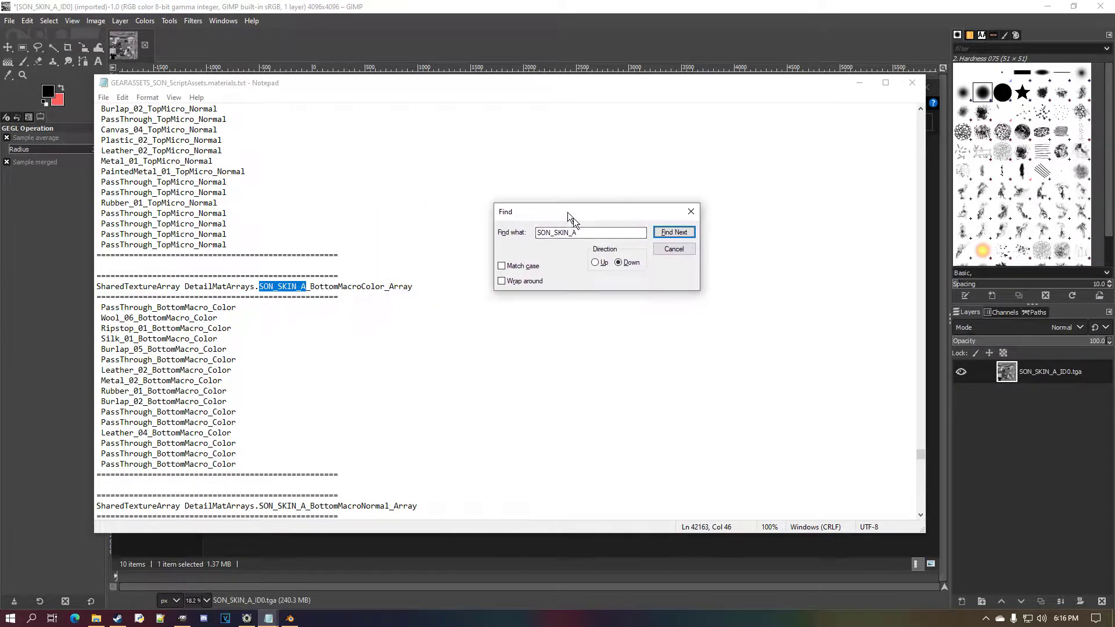
pyautogui.click(119, 319)
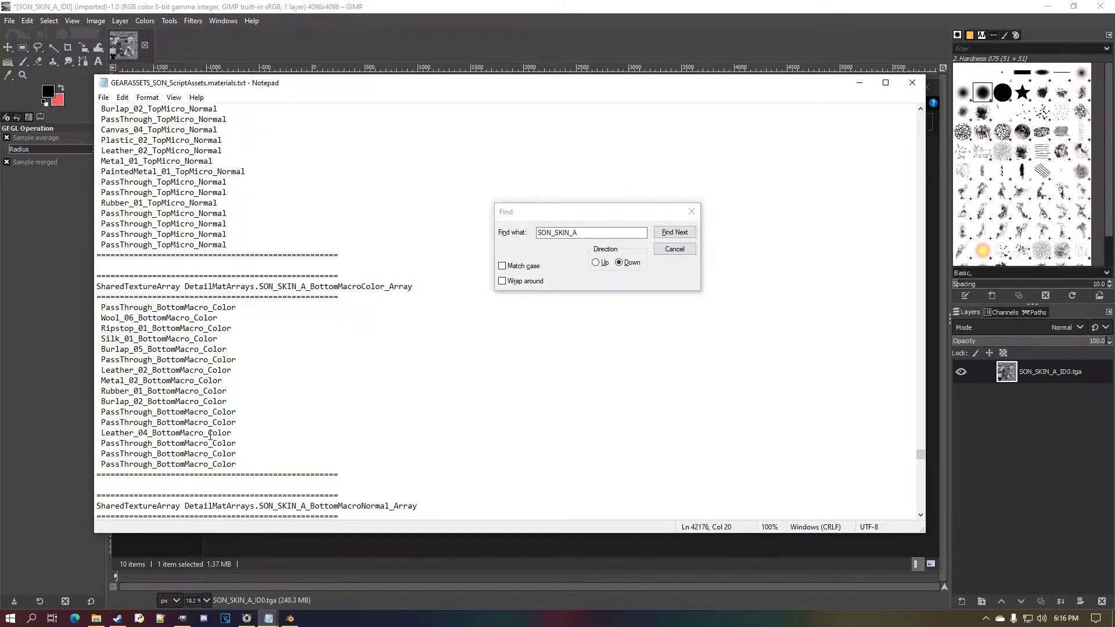
pyautogui.click(30, 450)
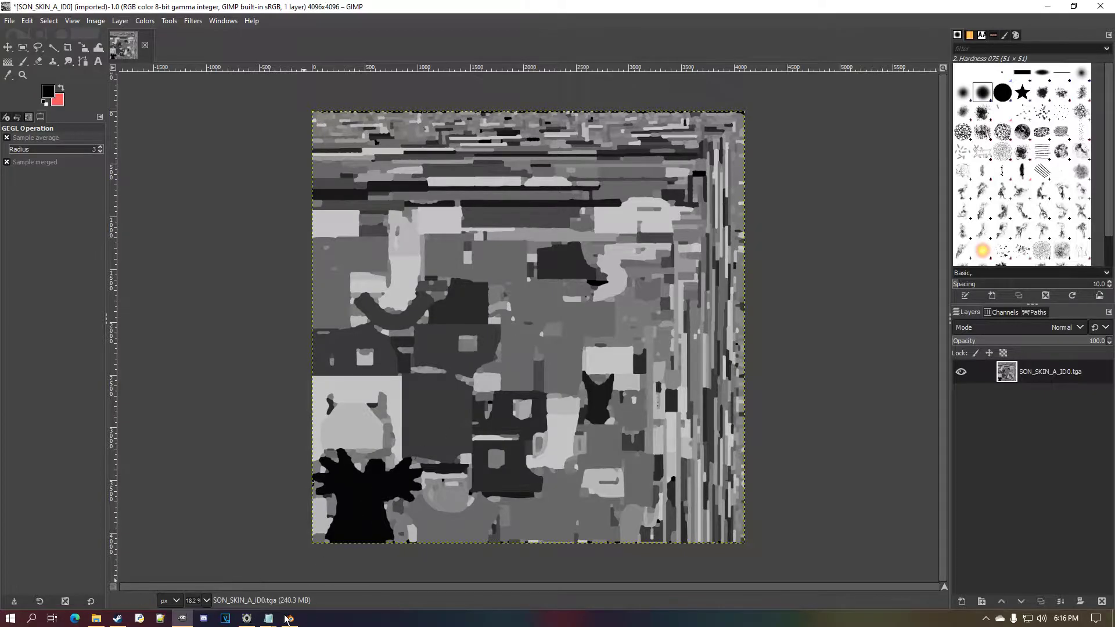
pyautogui.moveTo(268, 618)
pyautogui.click(329, 574)
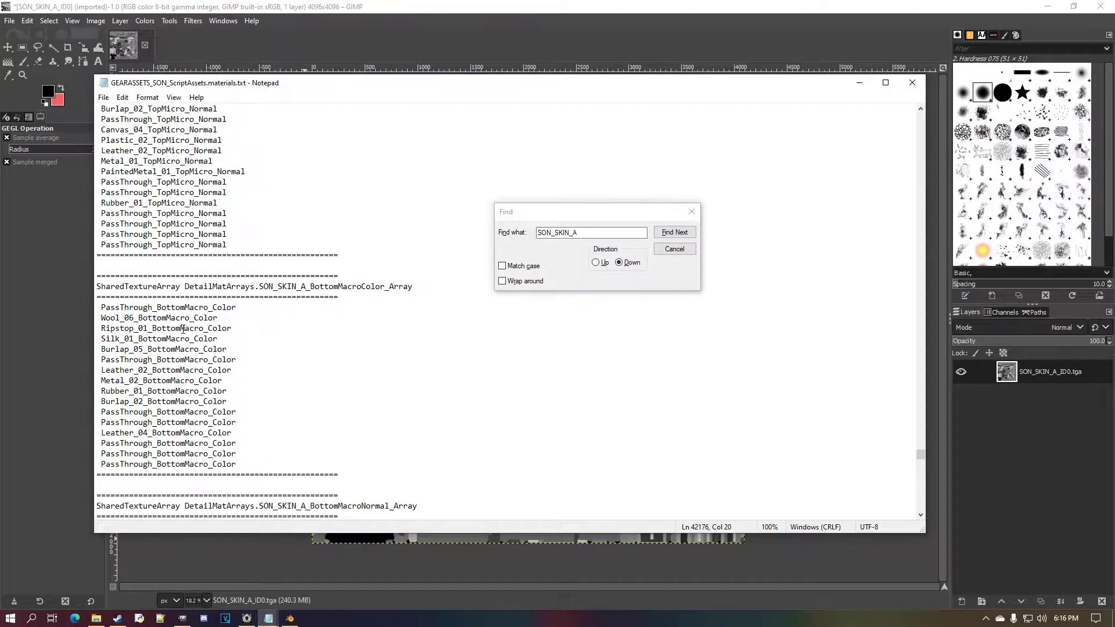
# Switch to GIMP and select the black torso-and-hands region at the texture's lower left with the Select by Color tool.
pyautogui.click(43, 333)
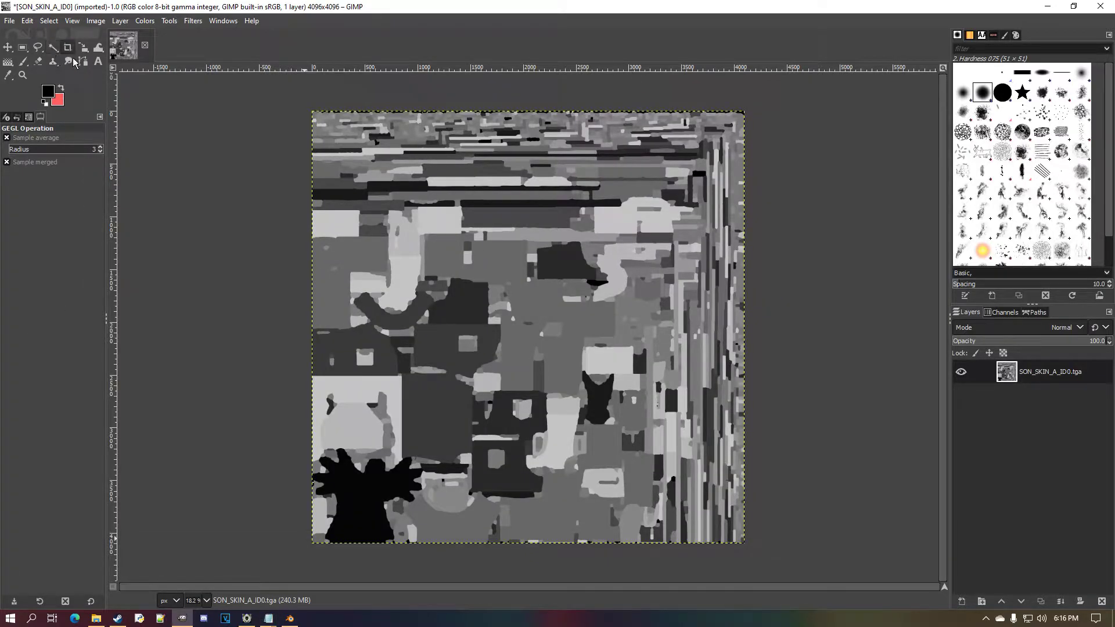
pyautogui.click(85, 51)
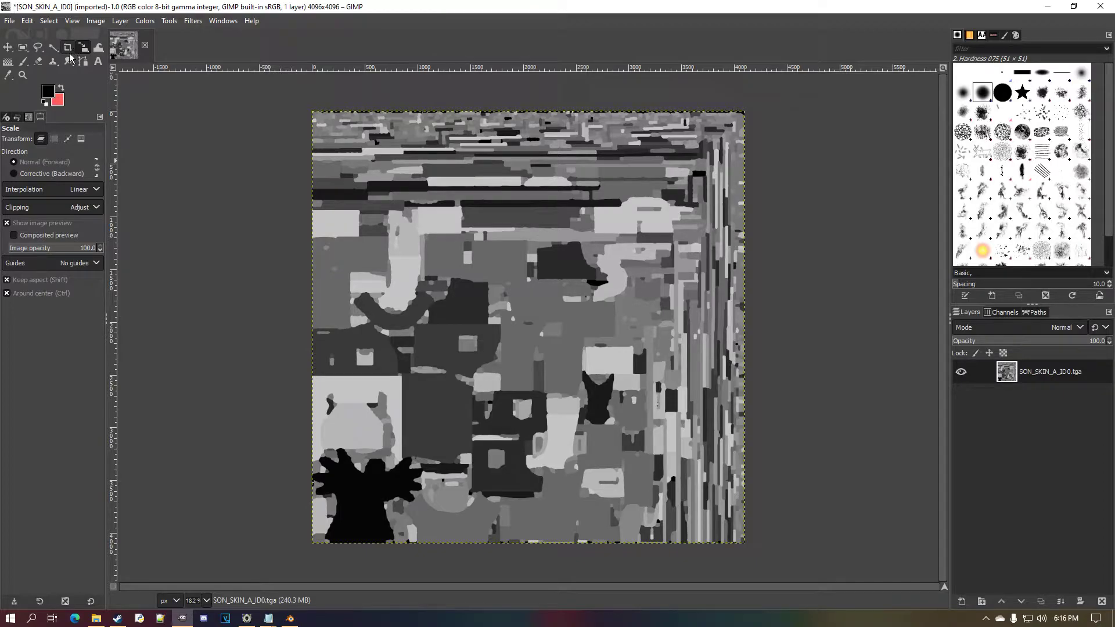
pyautogui.moveTo(54, 48); pyautogui.dragTo(71, 62)
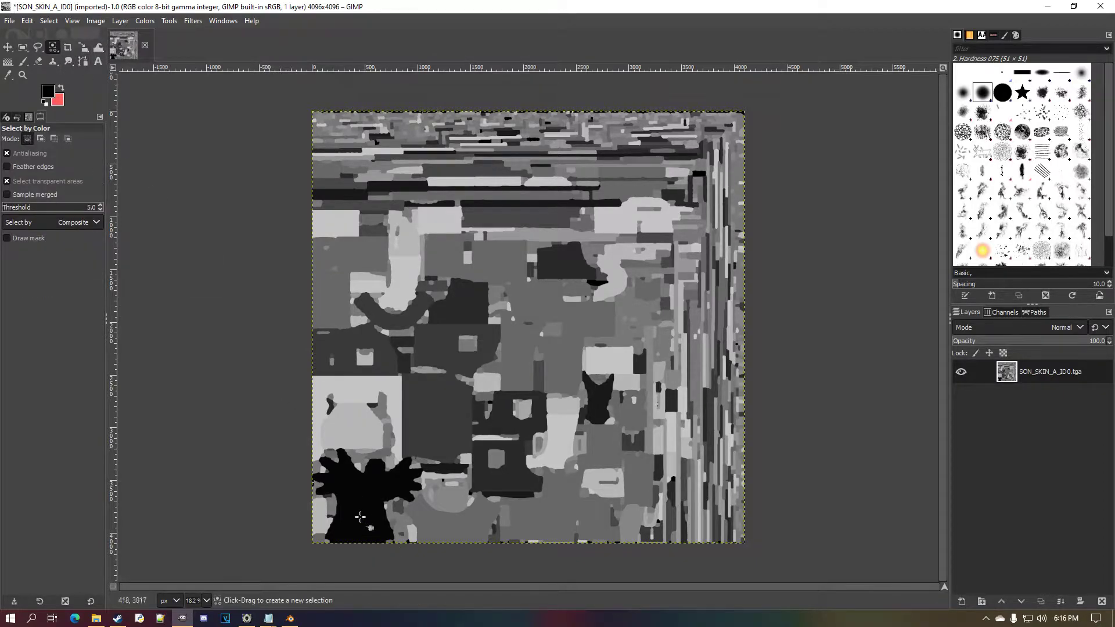
pyautogui.click(360, 517)
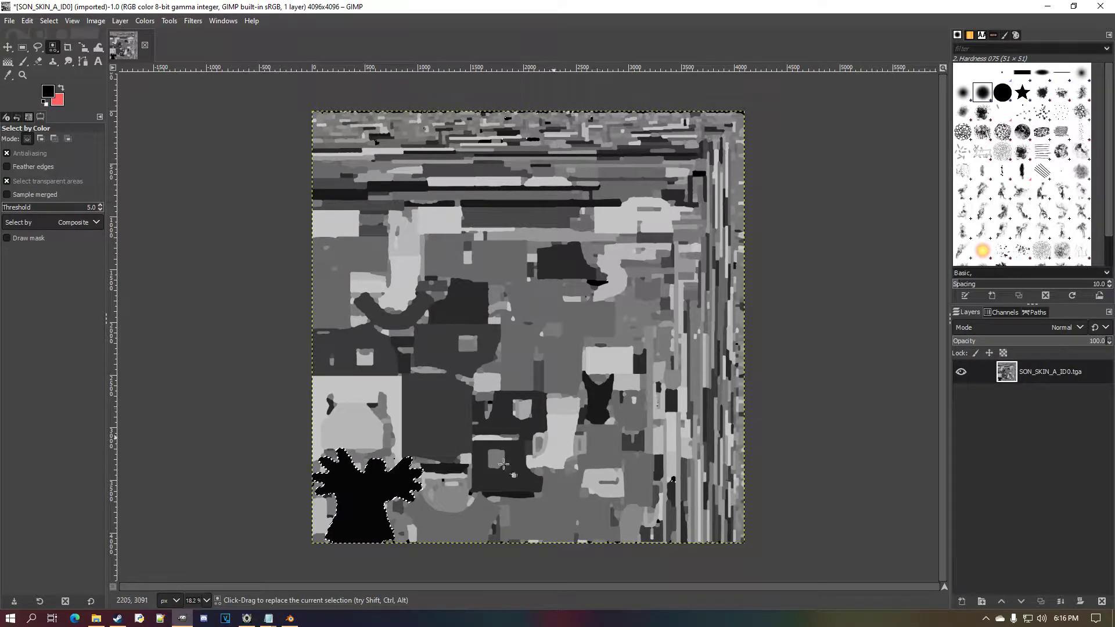
pyautogui.moveTo(278, 622)
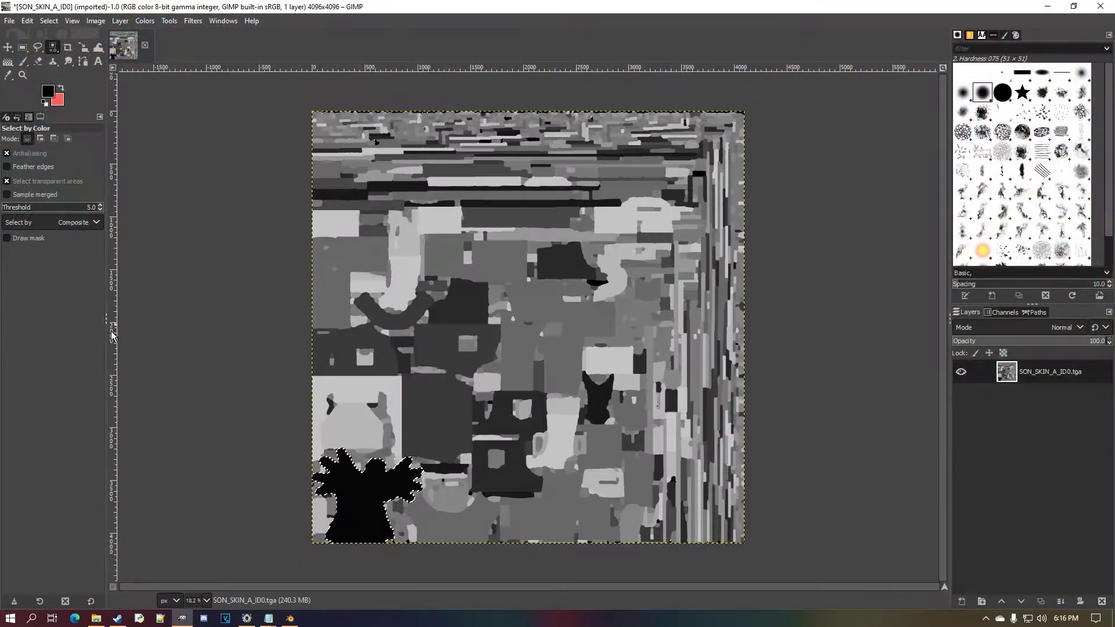
pyautogui.click(592, 396)
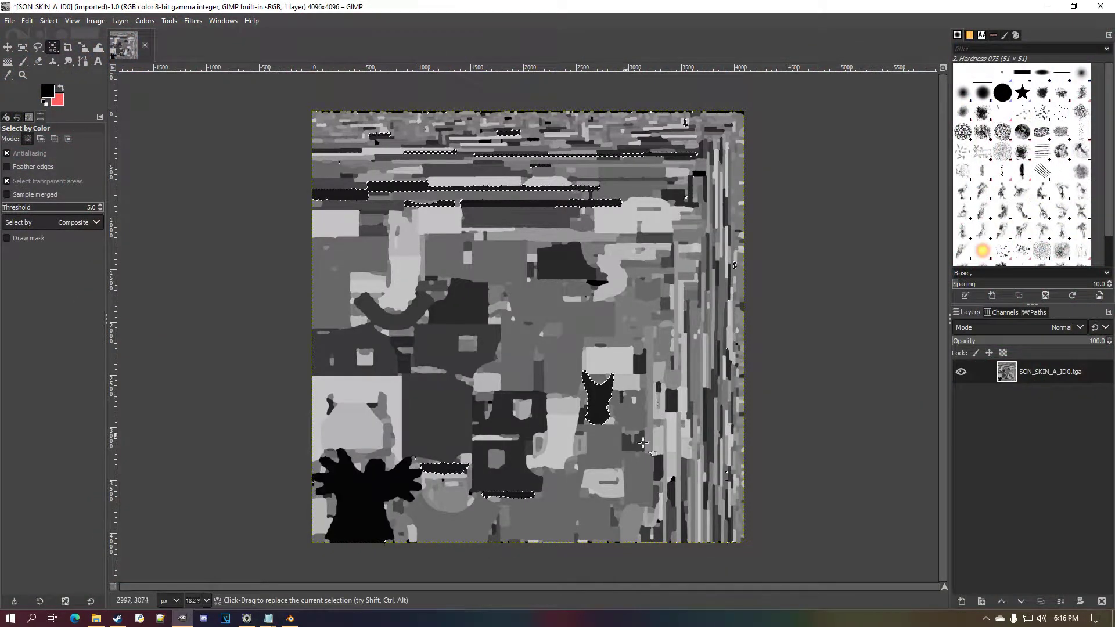
pyautogui.click(380, 510)
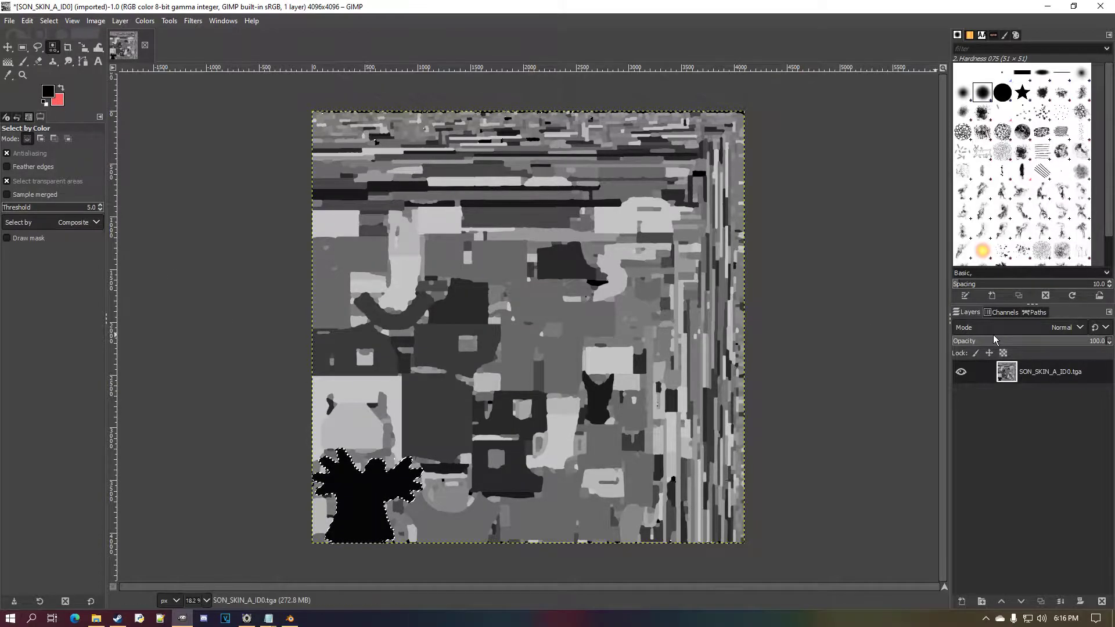
# Set the background color to white (ffffff) and keep the foreground color at black (000000).
pyautogui.click(60, 101)
pyautogui.moveTo(95, 177); pyautogui.dragTo(104, 182)
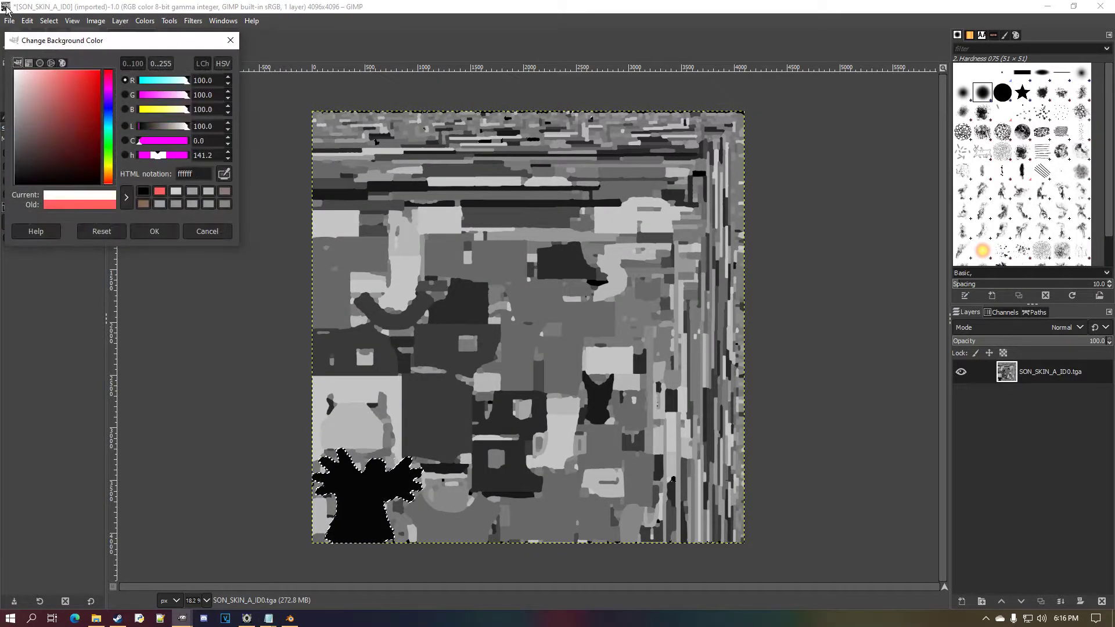
pyautogui.click(155, 232)
pyautogui.click(48, 91)
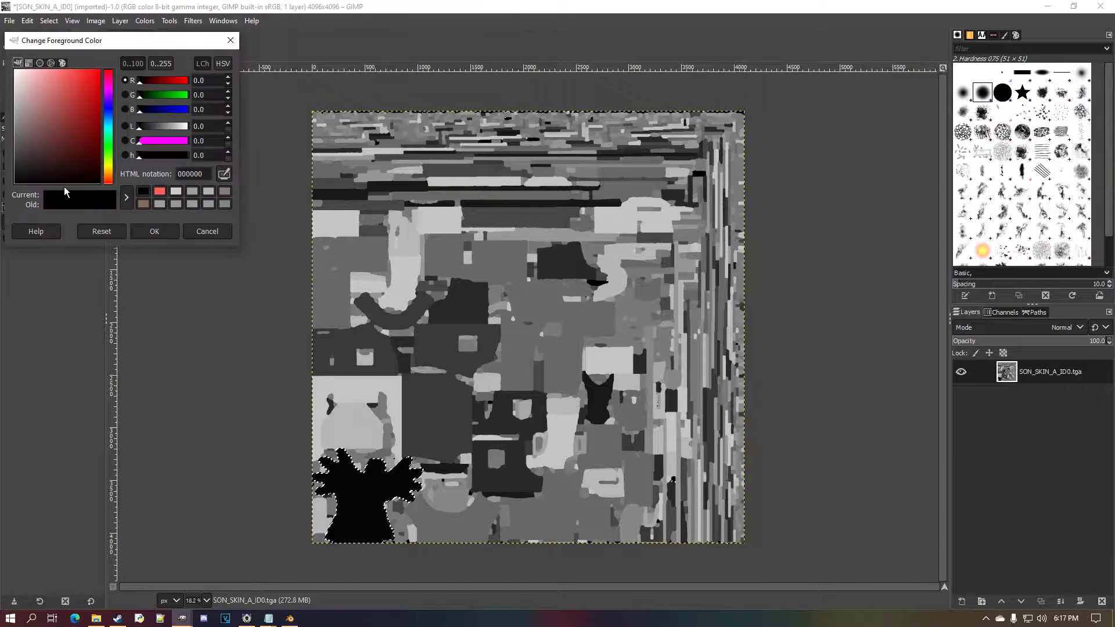
pyautogui.click(168, 238)
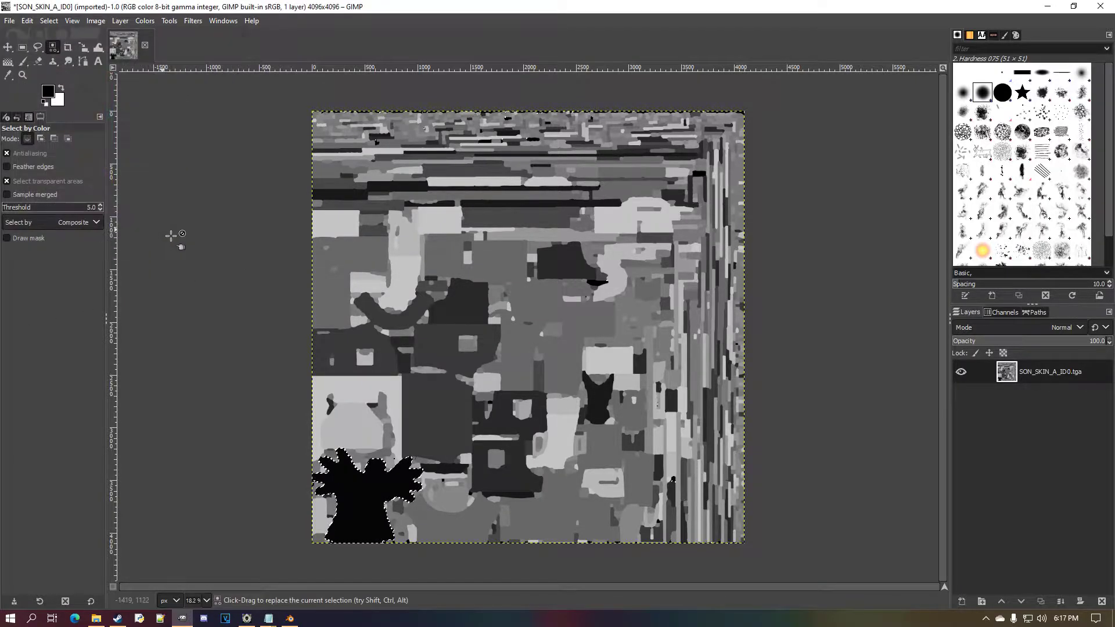
# Add a white layer mask to the SON_SKIN_A_ID0.tga layer and fill the selected region on it with the black foreground color.
pyautogui.rightClick(1066, 386)
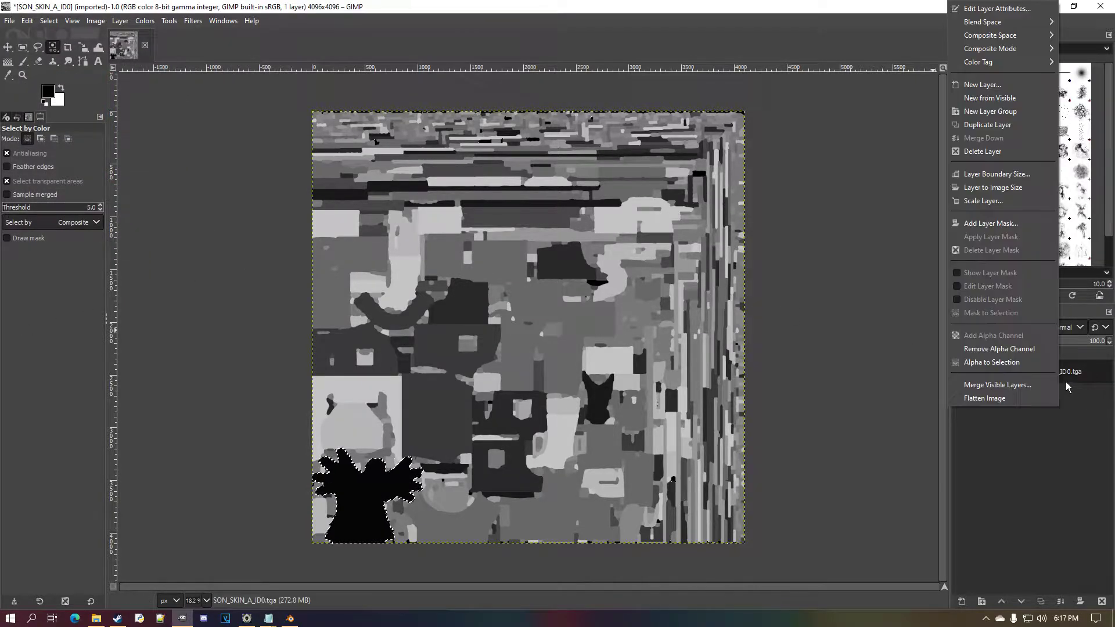
pyautogui.click(1009, 224)
pyautogui.click(1010, 224)
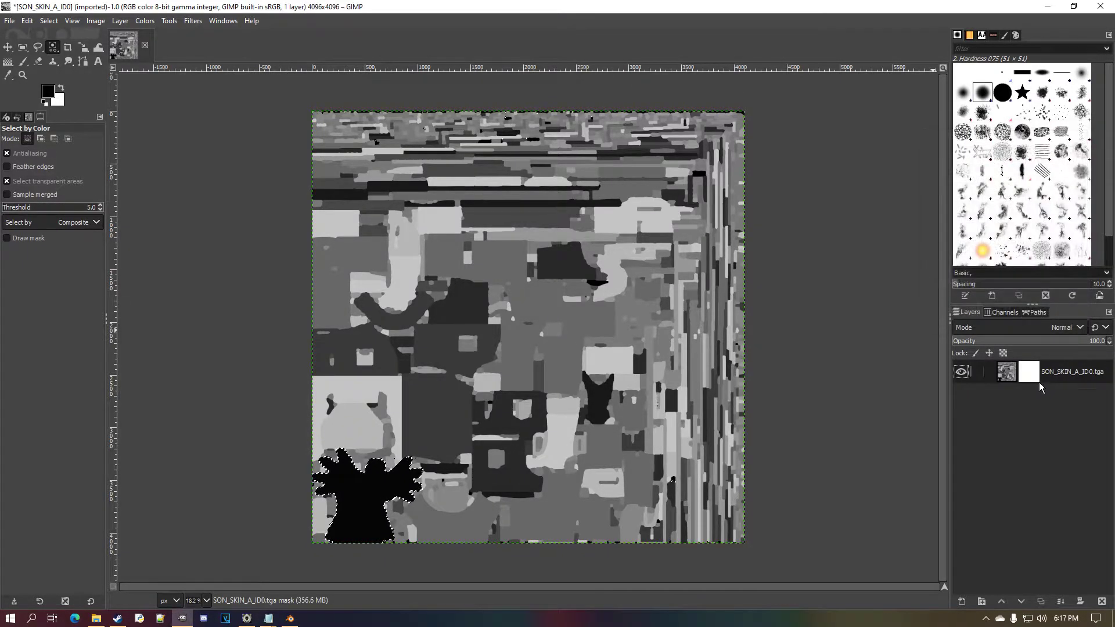
pyautogui.click(27, 21)
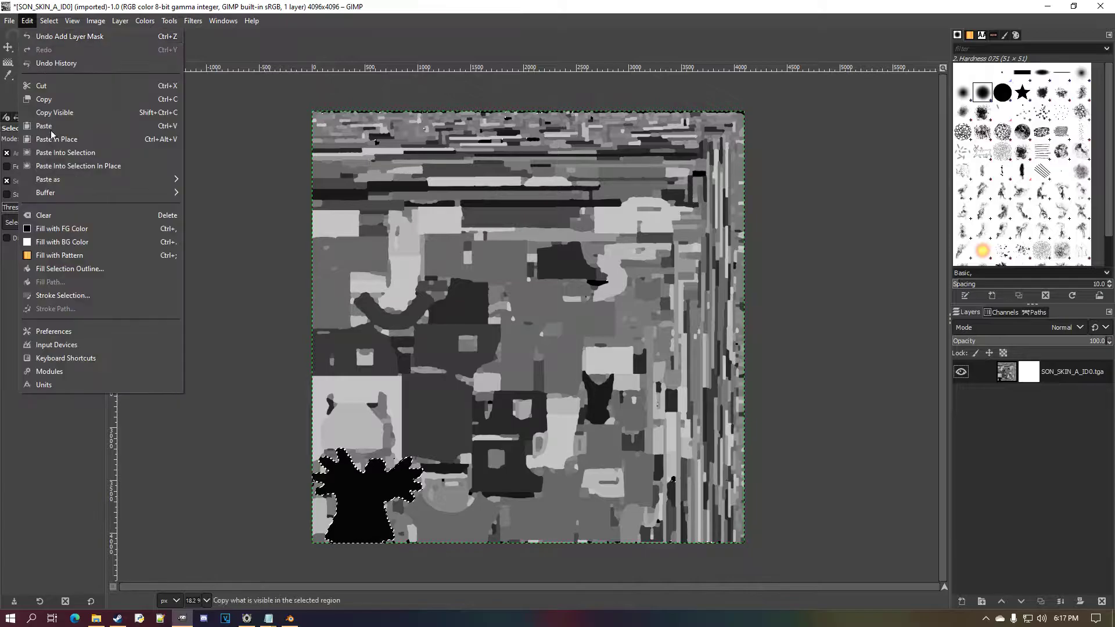
pyautogui.click(97, 234)
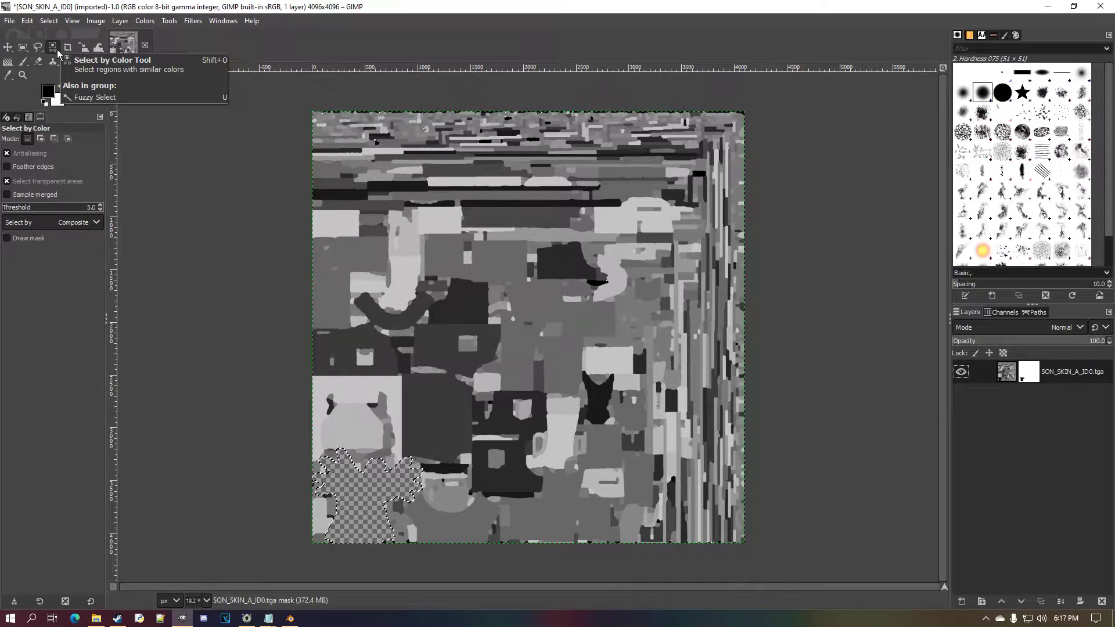
# Clear the current selection and select the dark gray areas of the SON_SKIN_A_ID0.tga layer by color, sampling the small vest-like shape.
pyautogui.click(49, 21)
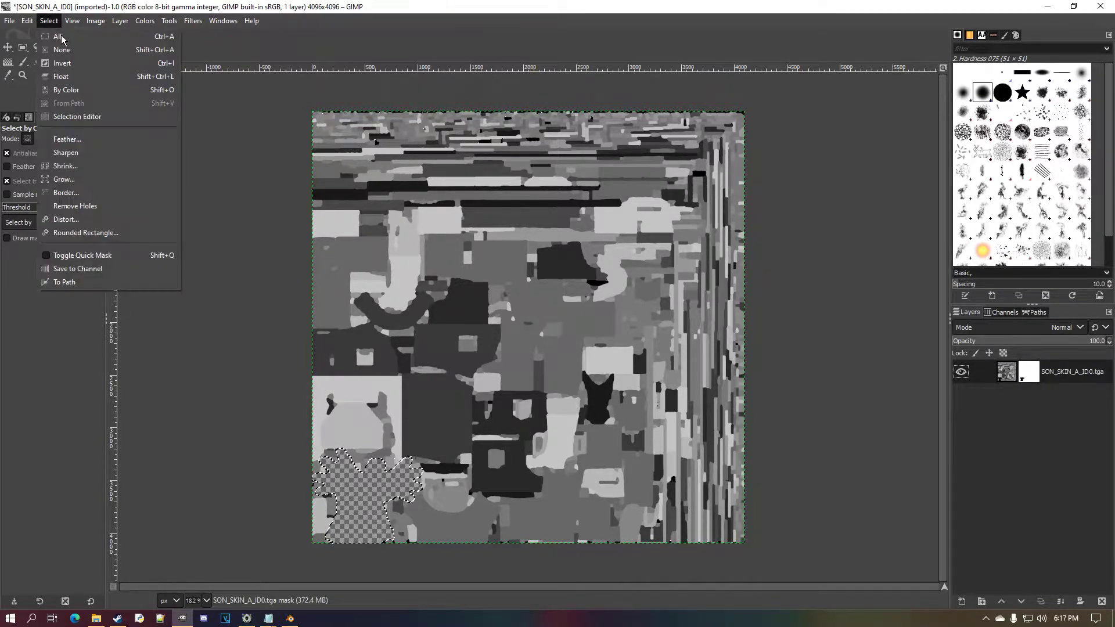
pyautogui.click(77, 54)
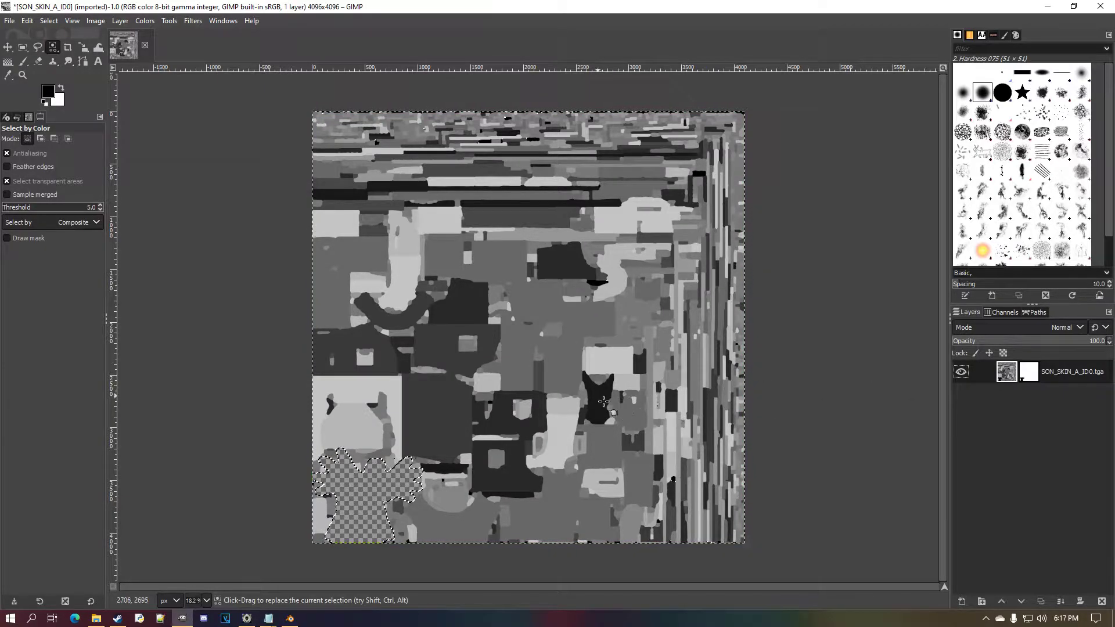
pyautogui.click(603, 401)
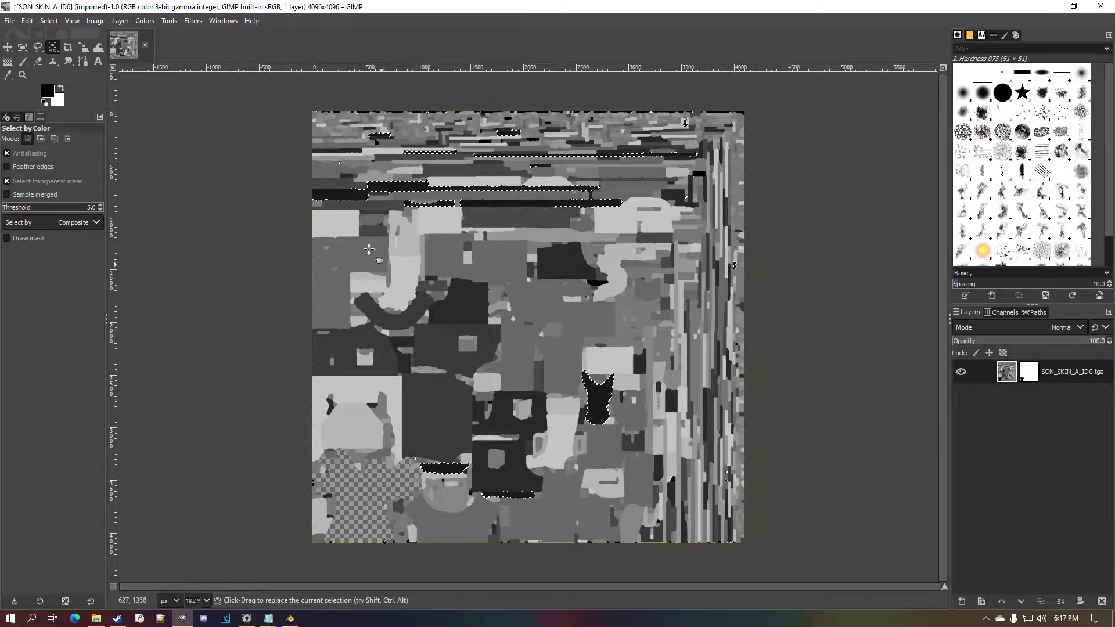
# Invert the selection and fill the layer mask with black so only the dark gray wool areas are left unmasked.
pyautogui.click(49, 21)
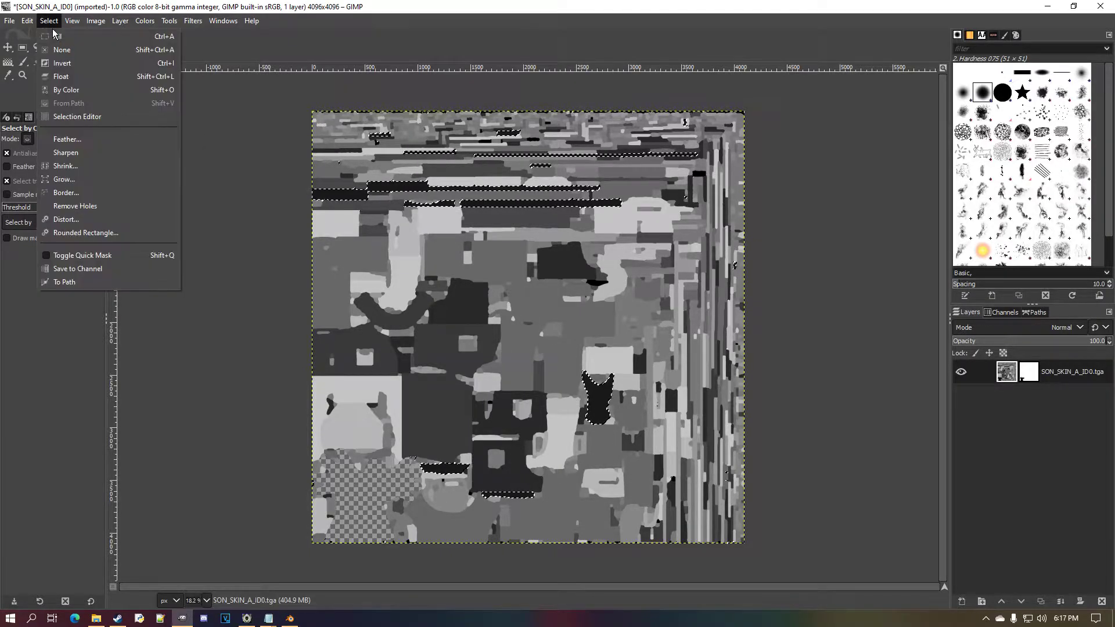
pyautogui.click(84, 62)
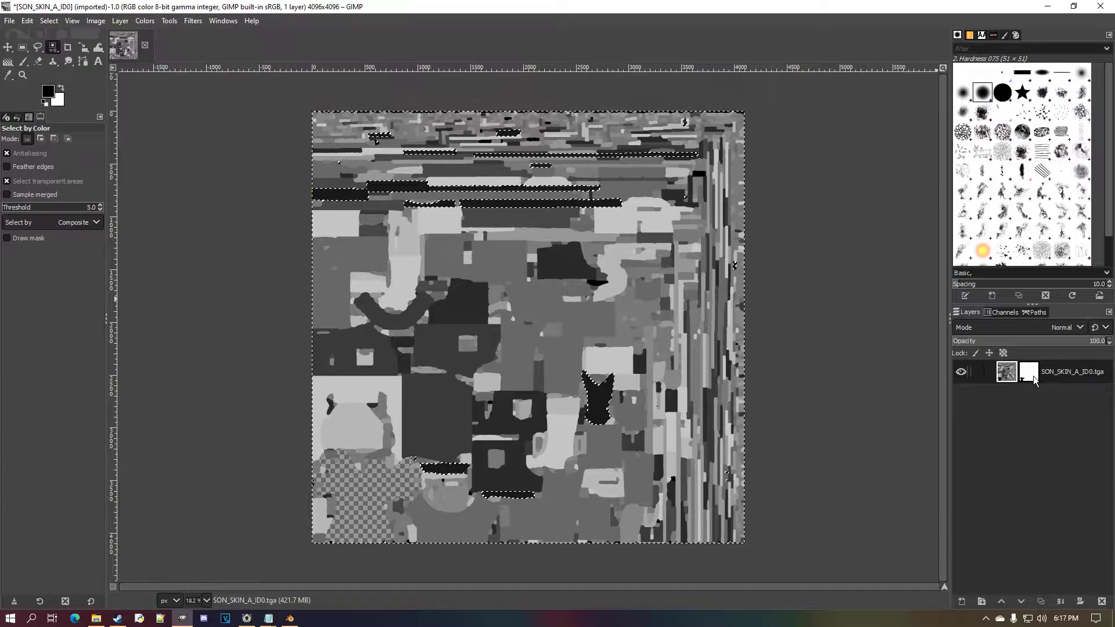
pyautogui.click(28, 20)
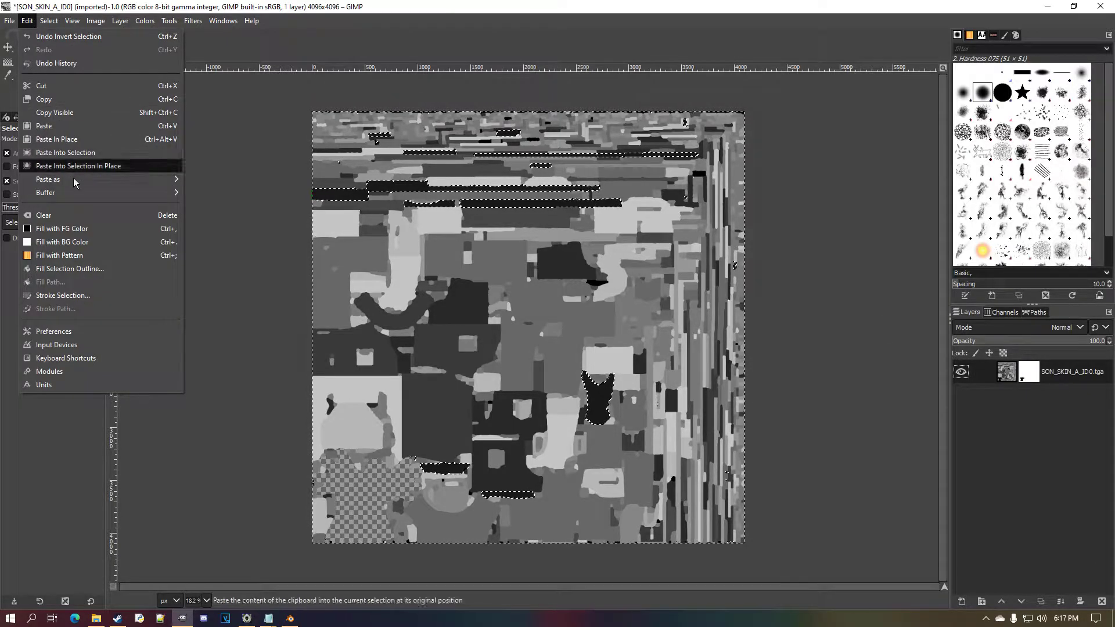
pyautogui.click(102, 235)
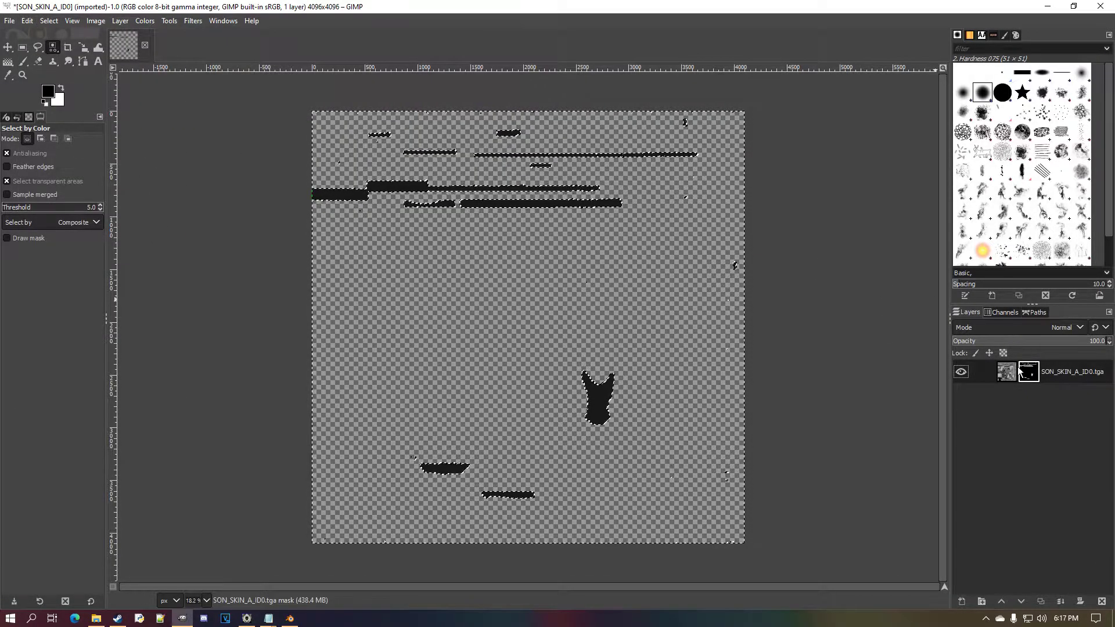
# Invert the selection back to the unmasked areas, fill them with white on the layer itself, and clear the selection.
pyautogui.click(49, 20)
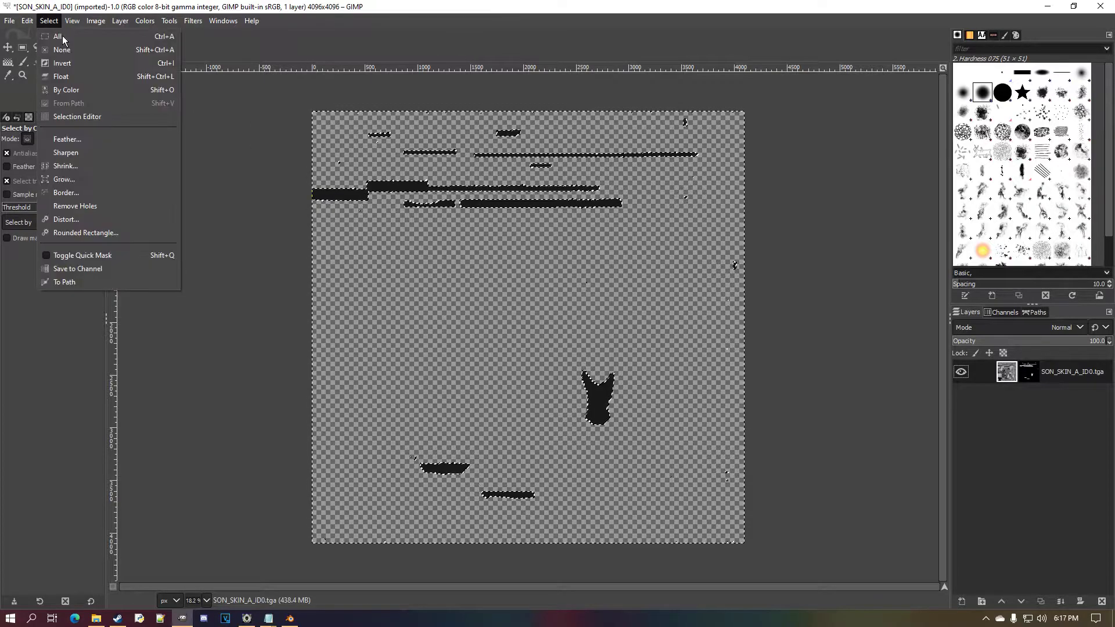
pyautogui.click(86, 65)
pyautogui.click(27, 20)
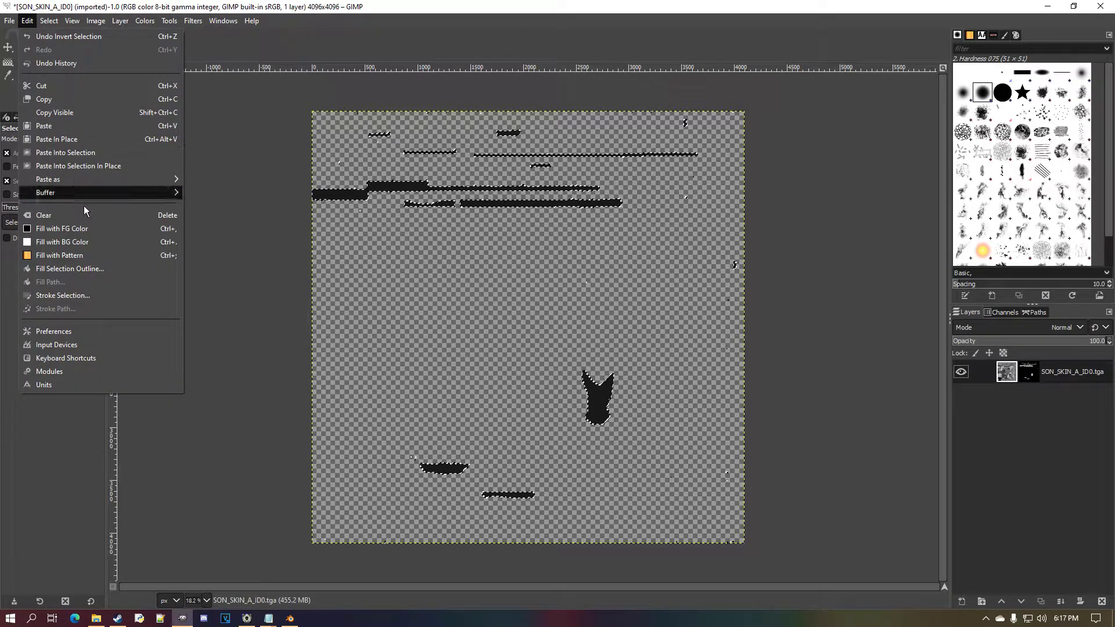
pyautogui.click(117, 237)
pyautogui.click(49, 20)
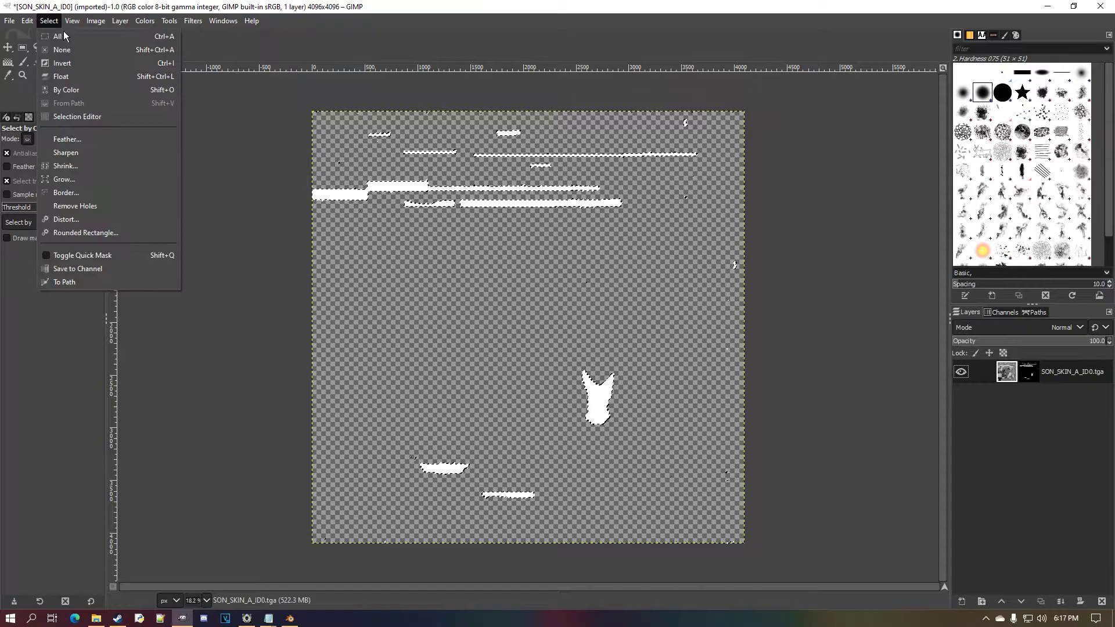
pyautogui.click(76, 53)
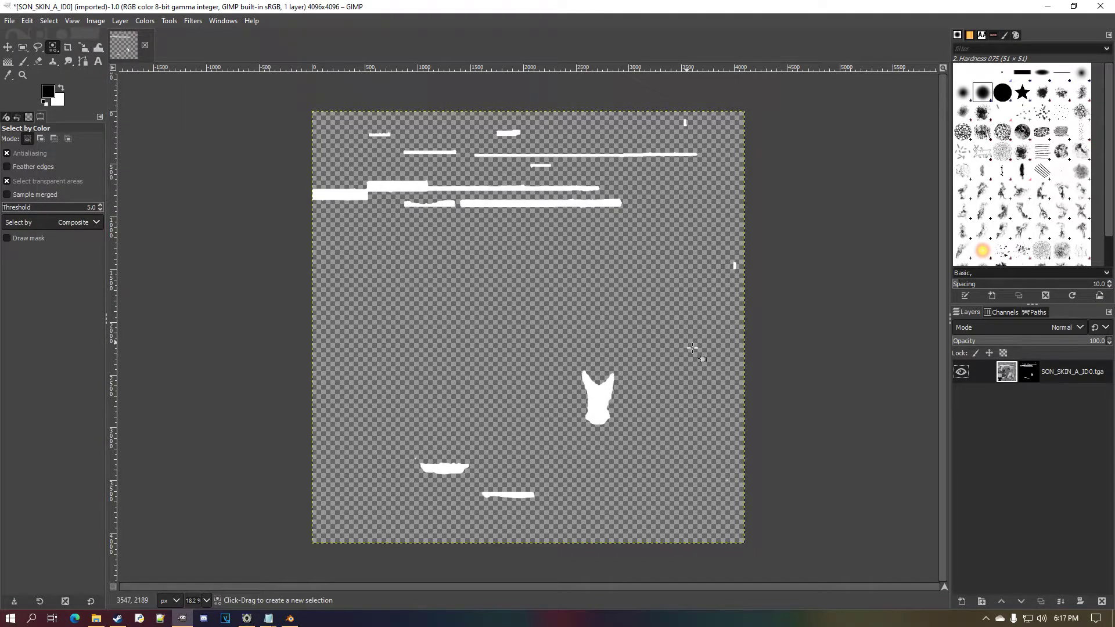
# Select everything outside the white shapes by sampling the black color on the layer mask.
pyautogui.click(423, 330)
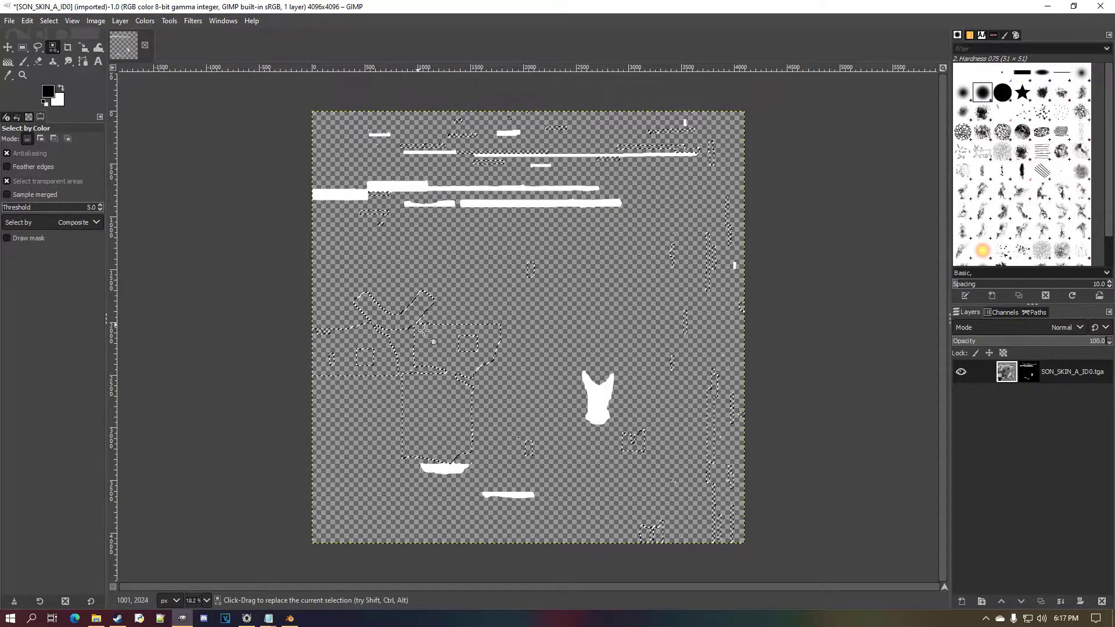
pyautogui.click(1029, 372)
pyautogui.hotkey('ctrl', 'shift', 'a')
pyautogui.click(621, 303)
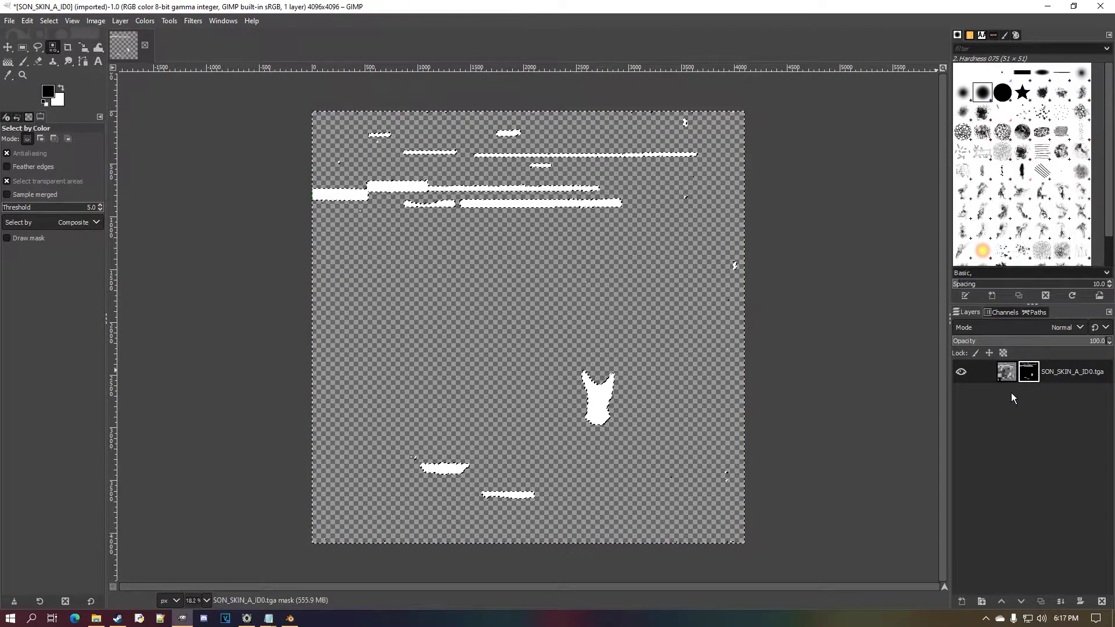
# Fill the selected area of the layer with black, and delete the layer mask to leave a flat black-and-white image with no selection.
pyautogui.click(1006, 372)
pyautogui.click(27, 21)
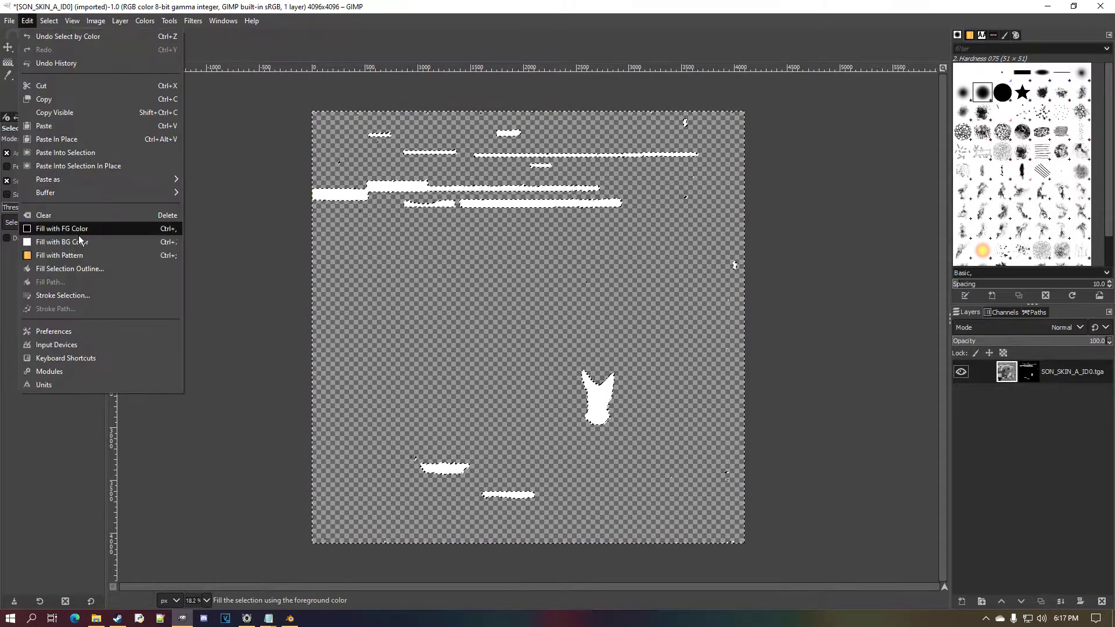
pyautogui.click(59, 214)
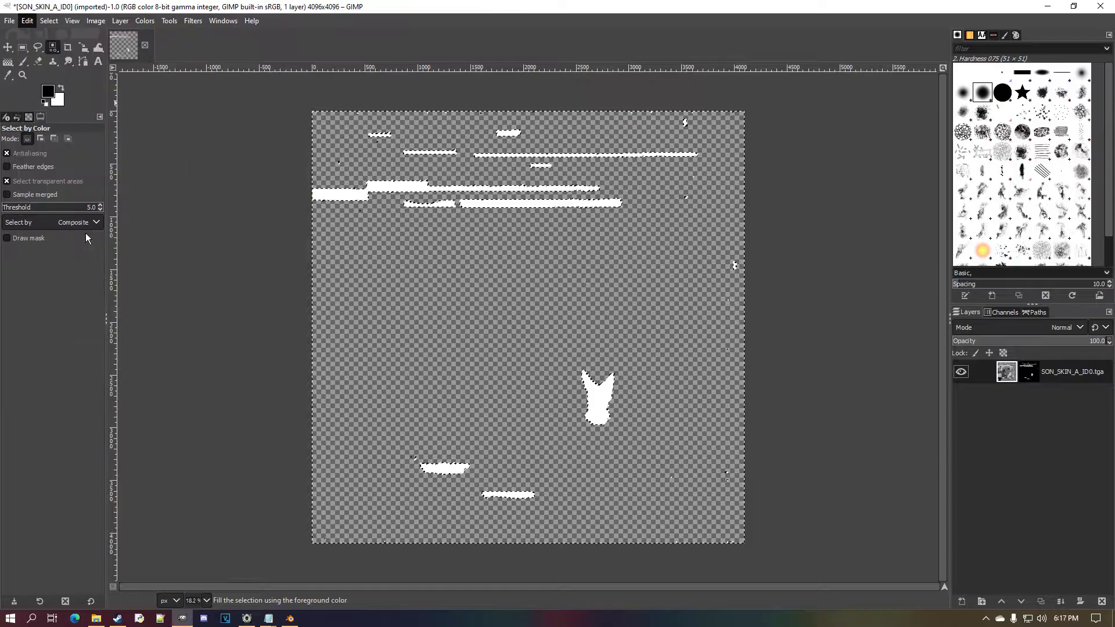
pyautogui.rightClick(1028, 375)
pyautogui.click(989, 262)
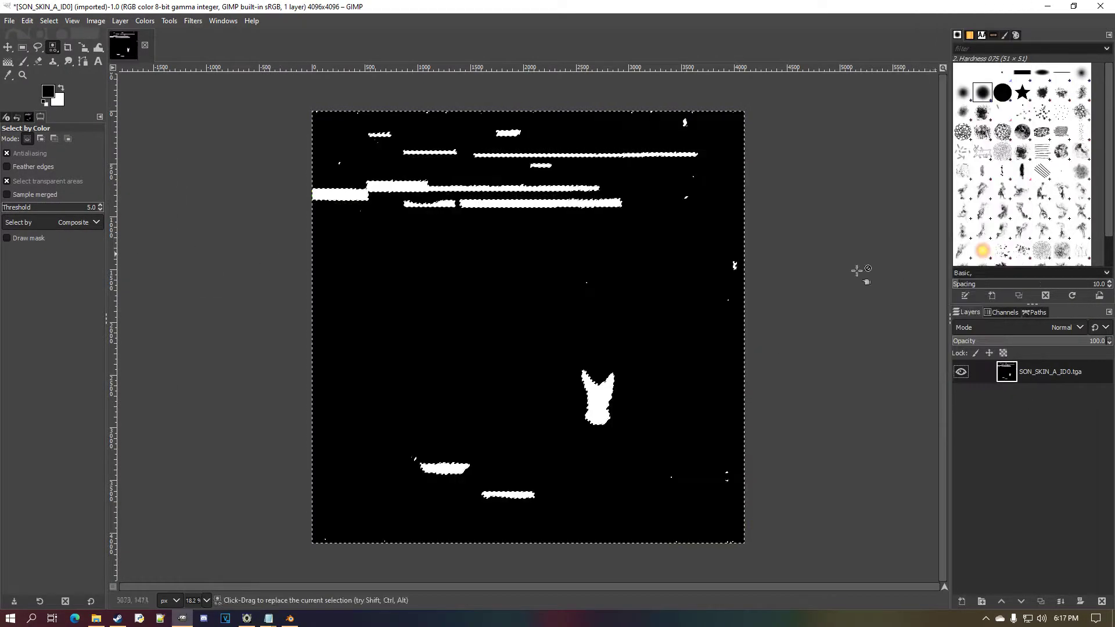
pyautogui.click(49, 21)
pyautogui.click(63, 50)
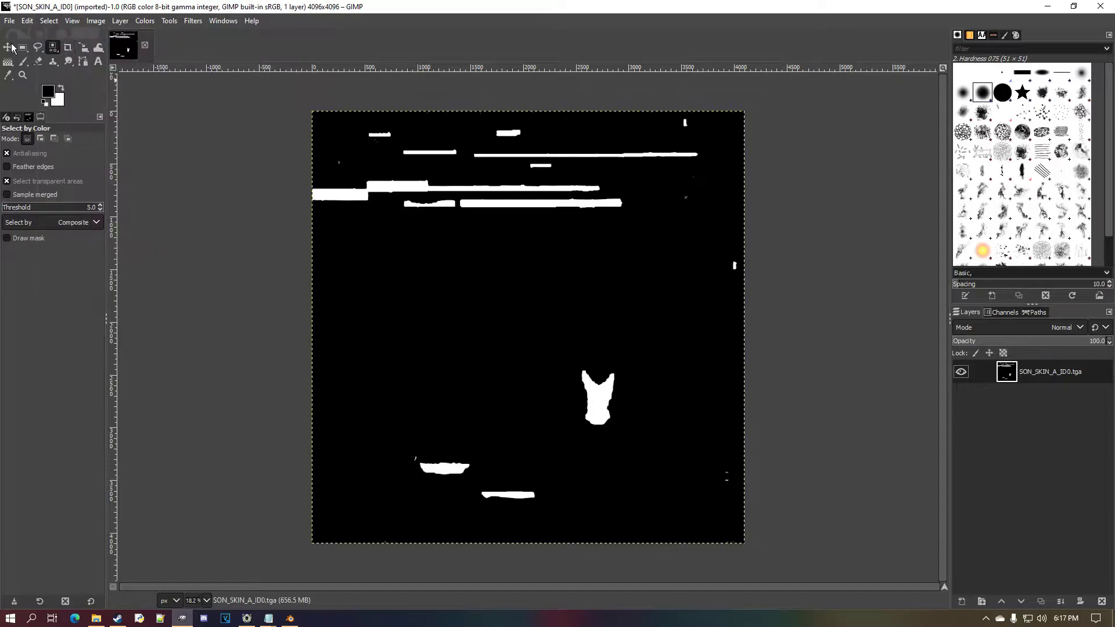
# Export the image as SON_SKIN_A_Wool_Mask.tga into the Final_Textures_Skin_A folder of Sonya_example, with the default TGA options.
pyautogui.click(9, 21)
pyautogui.click(98, 203)
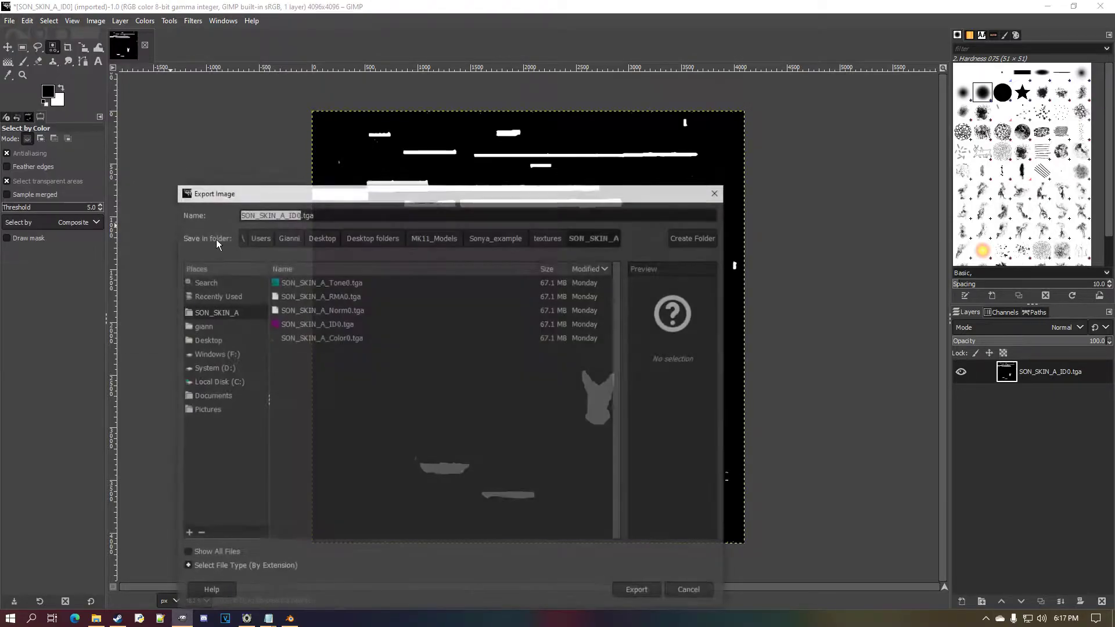
pyautogui.click(524, 243)
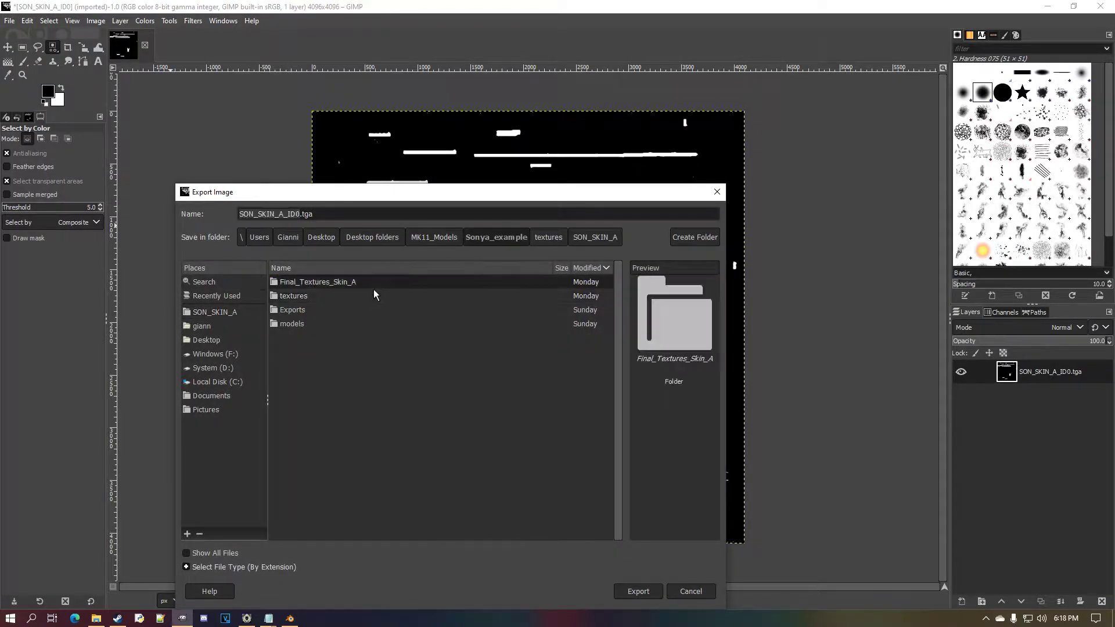
pyautogui.doubleClick(374, 285)
pyautogui.click(303, 216)
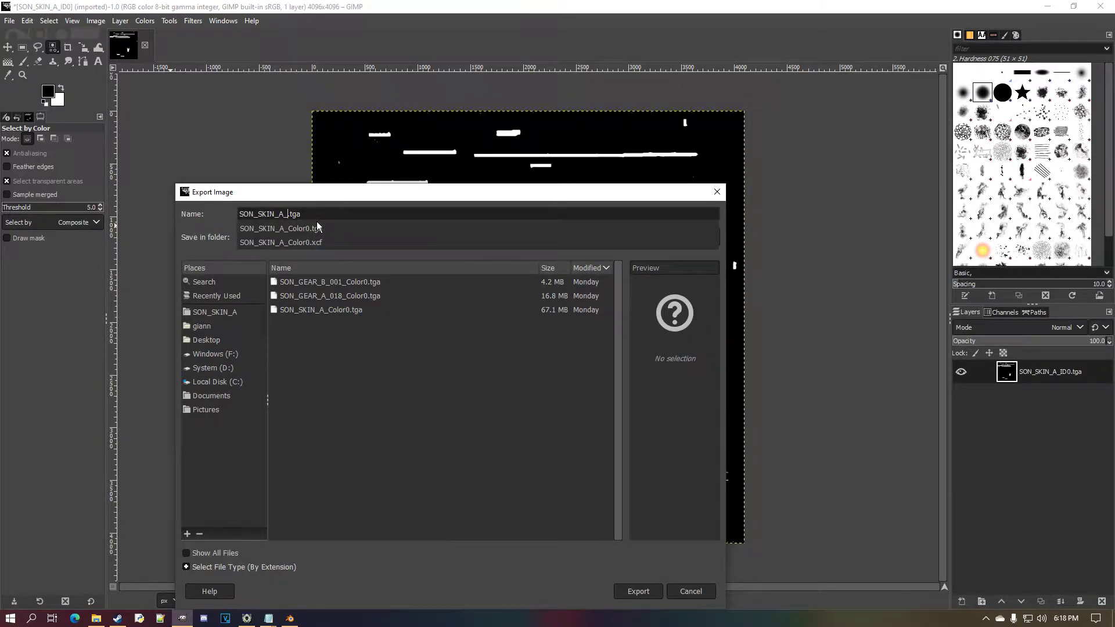
pyautogui.write('Wool')
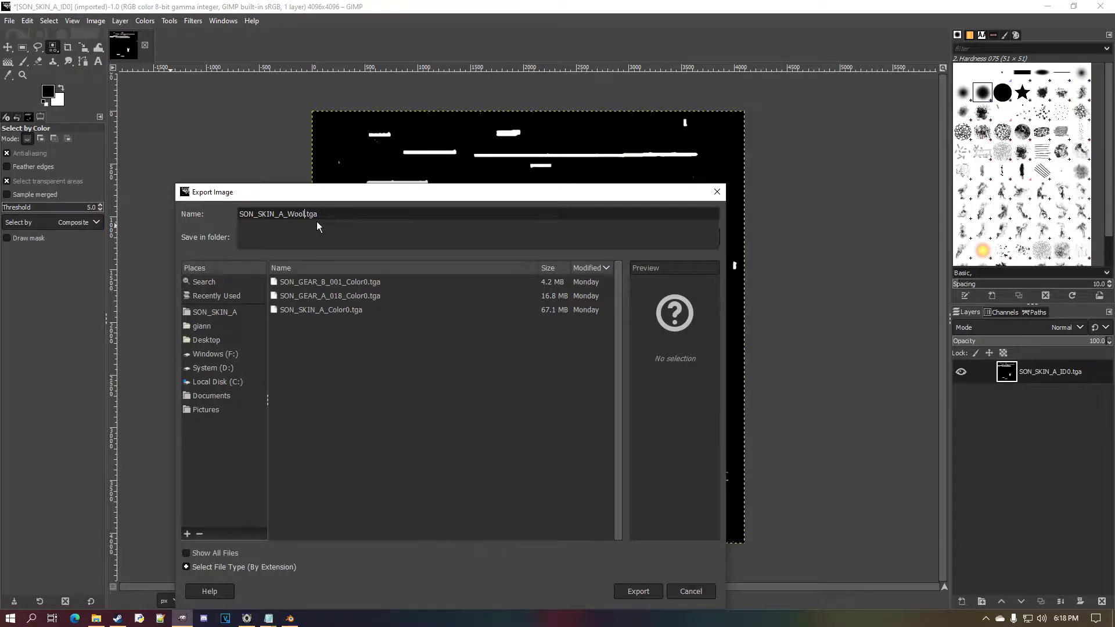
pyautogui.write('_Mask')
pyautogui.press('Return')
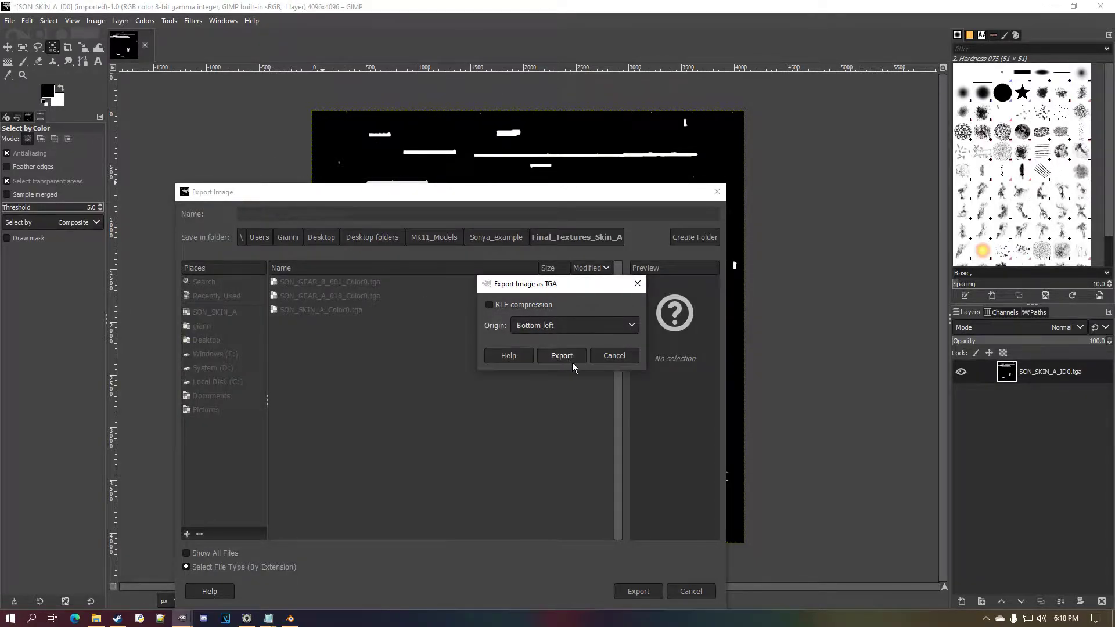
pyautogui.click(573, 361)
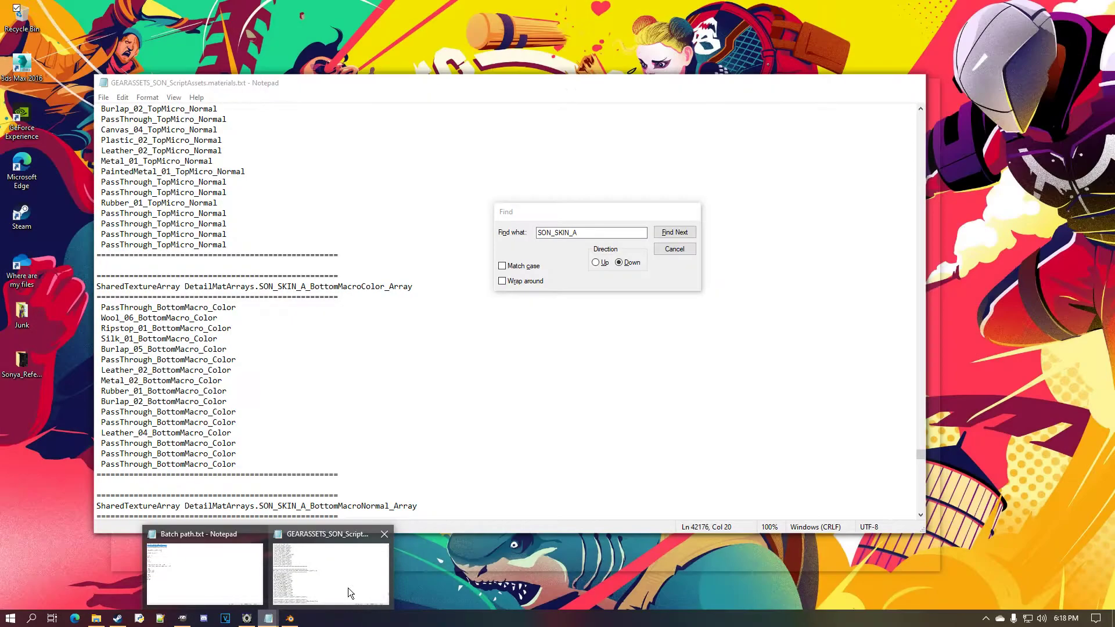
# Check the SON_SKIN_A material list in Notepad and open the textures folder of MK11_Models\material_Library_example in File Explorer.
pyautogui.click(347, 587)
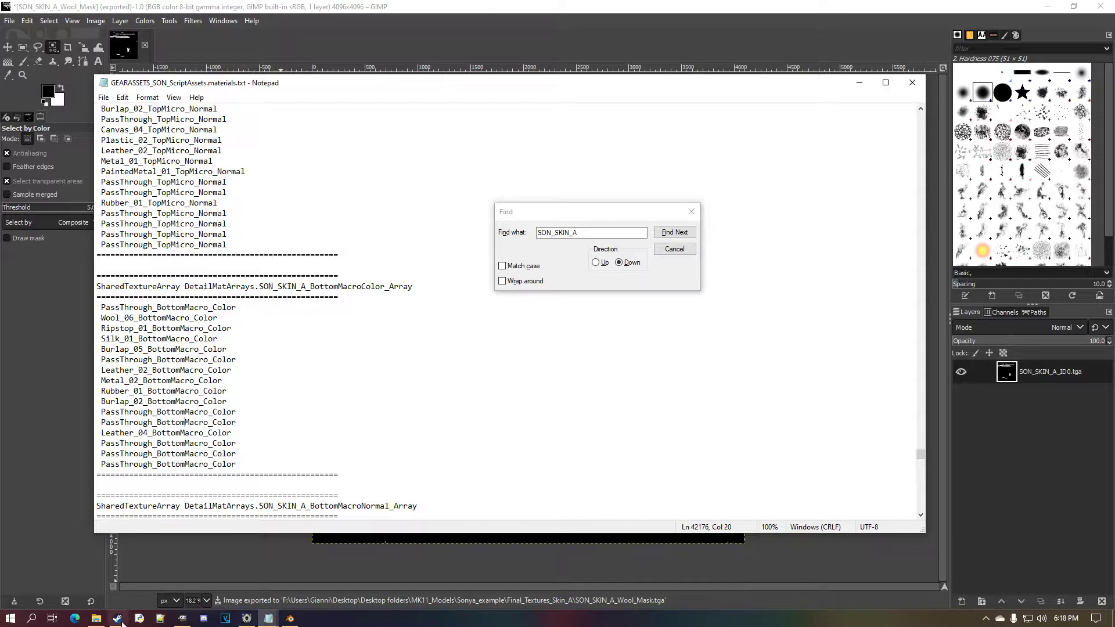
pyautogui.click(108, 621)
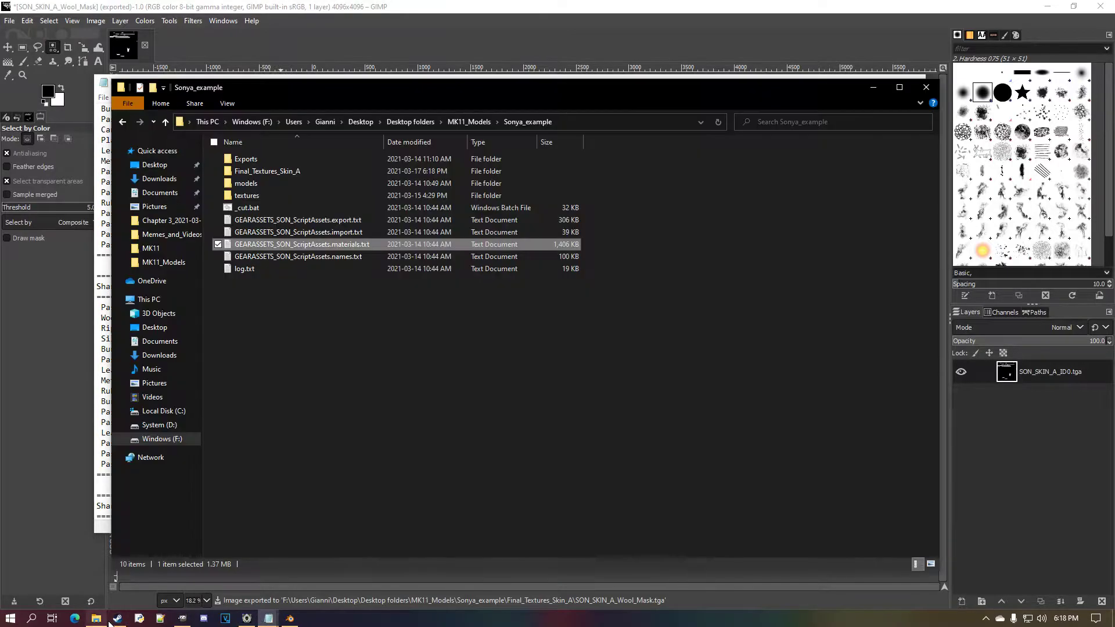
pyautogui.click(472, 121)
pyautogui.scroll(-1, 325, 365)
pyautogui.scroll(2, 315, 357)
pyautogui.click(316, 303)
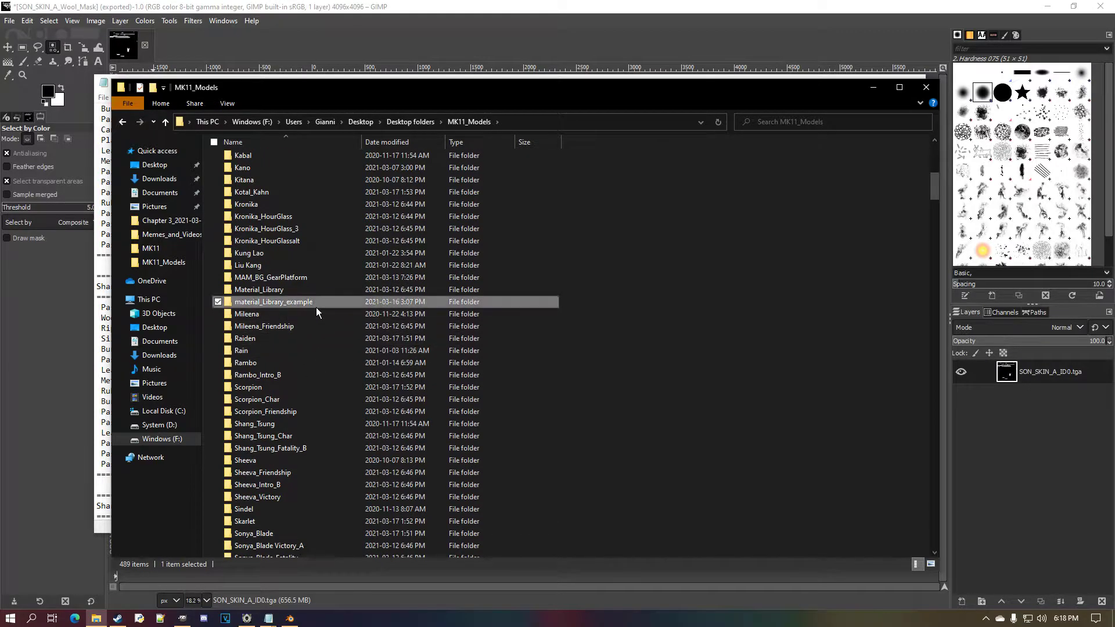
pyautogui.doubleClick(316, 304)
pyautogui.doubleClick(287, 161)
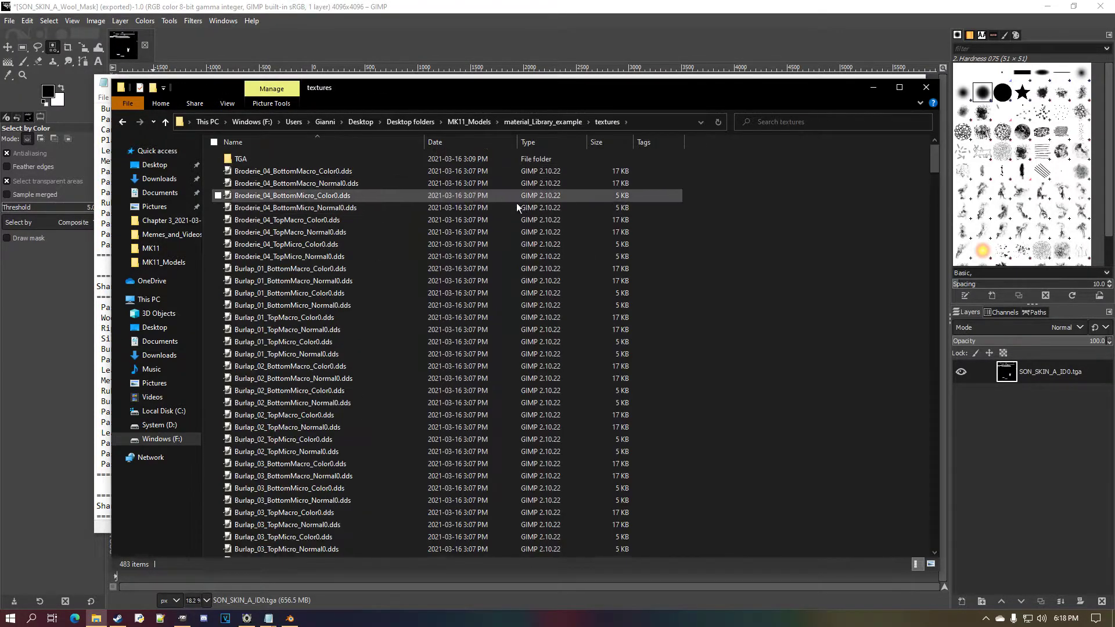
# Create a new folder named convert inside the material library's textures folder.
pyautogui.rightClick(738, 220)
pyautogui.moveTo(768, 383)
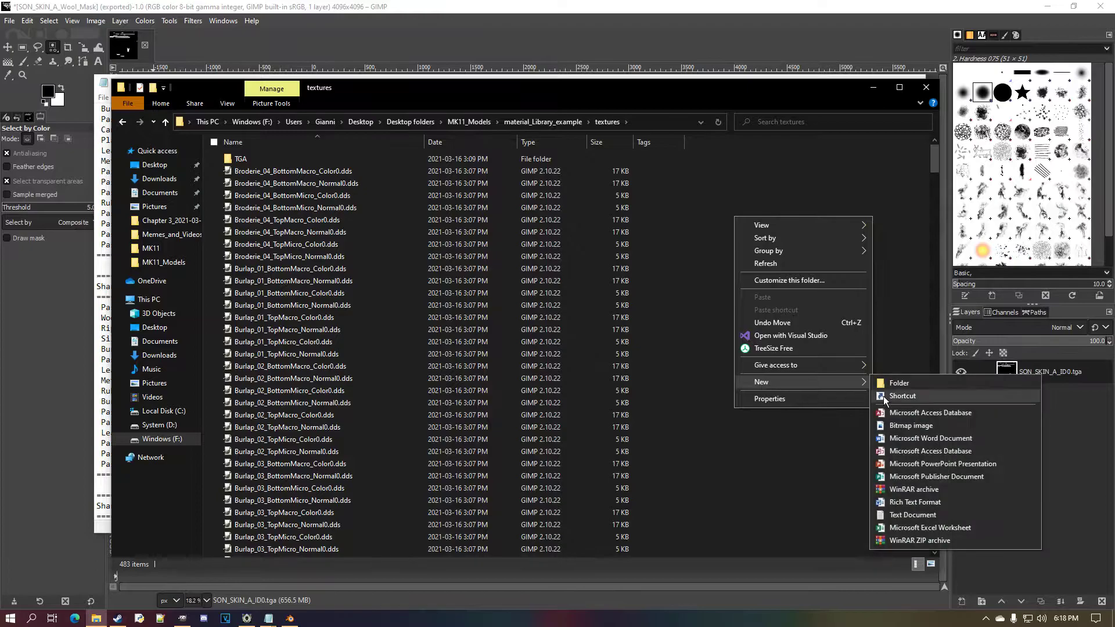
pyautogui.click(894, 383)
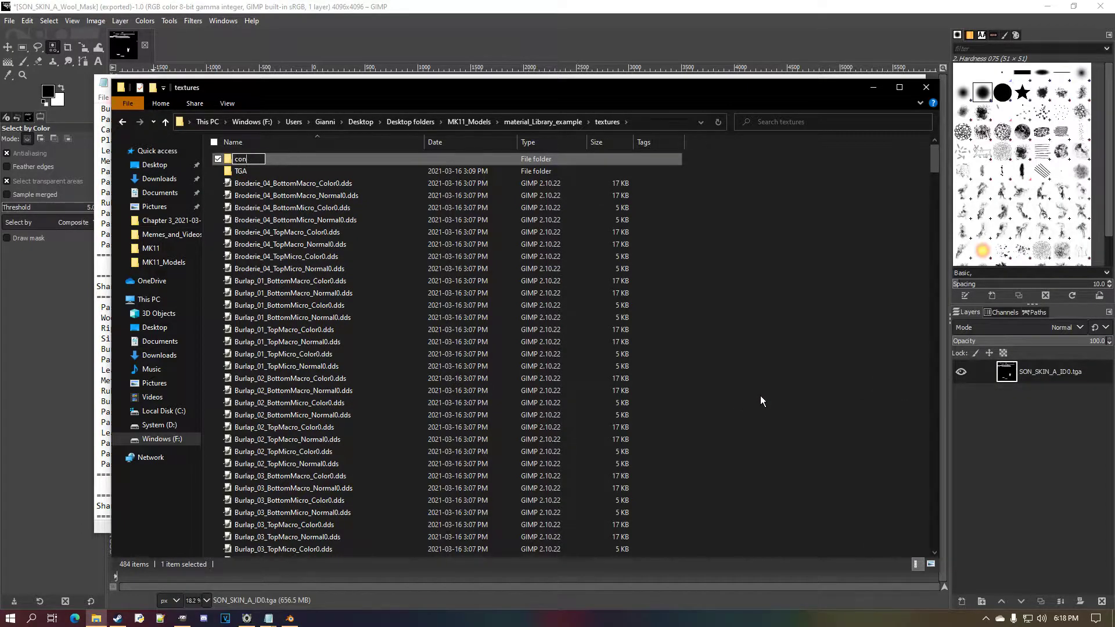
pyautogui.write('convert')
pyautogui.press('Return')
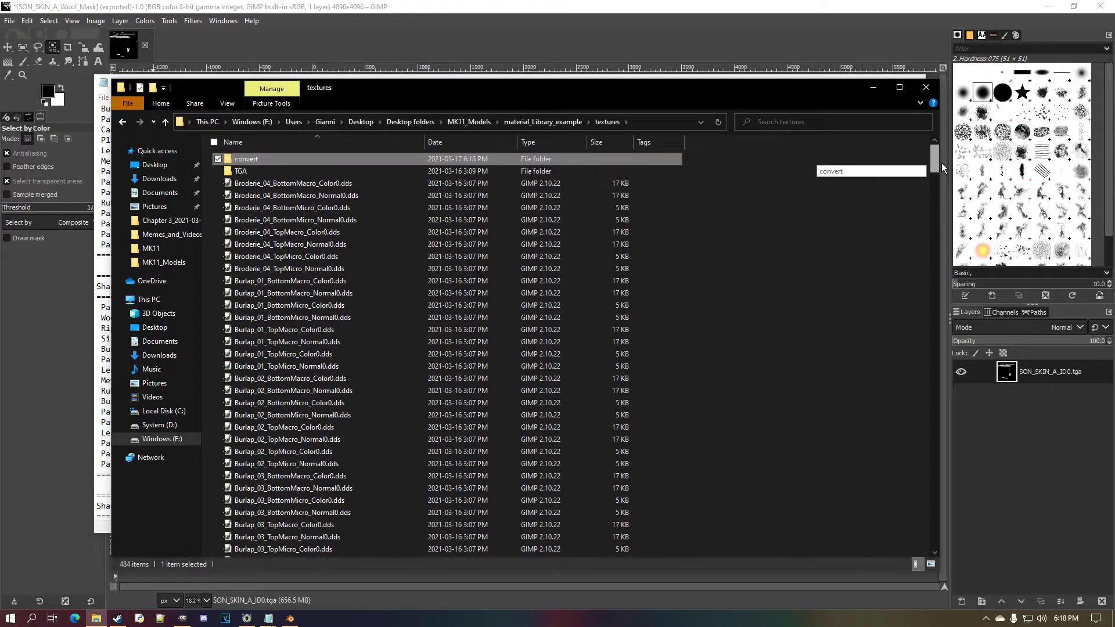
# Select all Silk_01, Silk_02 and Wool_06 .dds textures in the textures folder and copy them.
pyautogui.moveTo(942, 168)
pyautogui.mouseDown()
pyautogui.moveTo(932, 438)
pyautogui.moveTo(919, 494)
pyautogui.mouseUp()
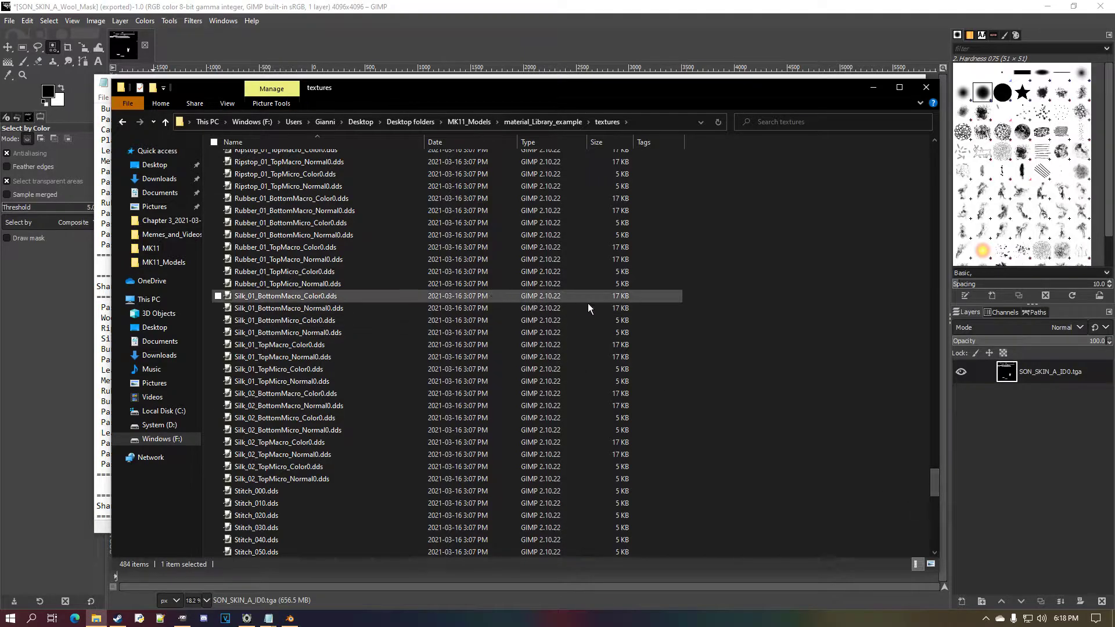
pyautogui.moveTo(701, 299); pyautogui.dragTo(590, 482)
pyautogui.moveTo(936, 496); pyautogui.dragTo(936, 551)
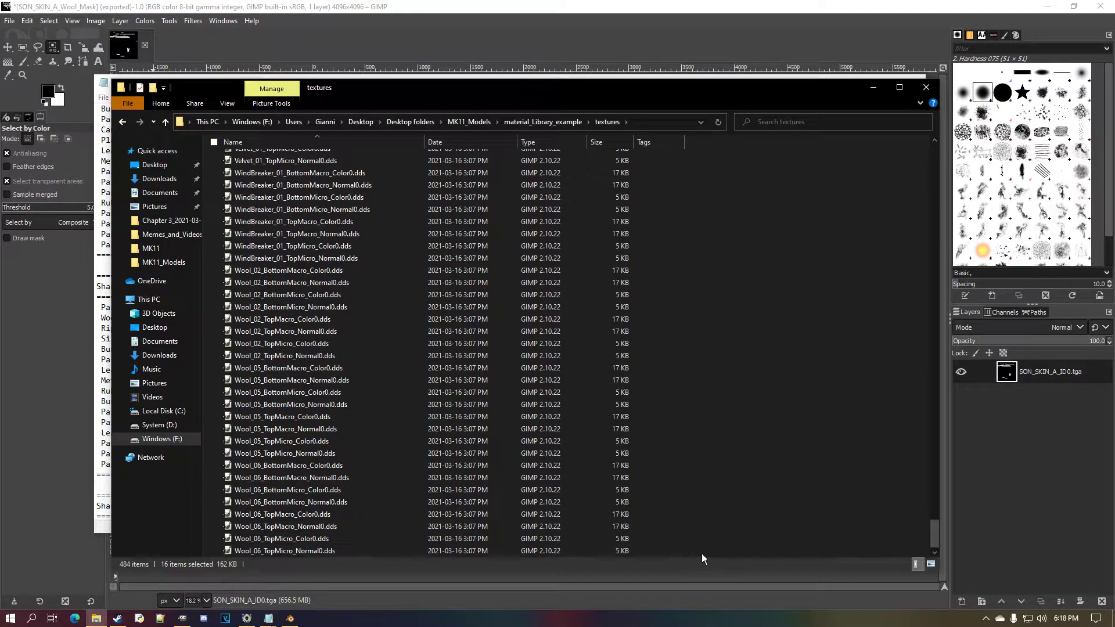
pyautogui.keyDown('ctrl'); pyautogui.moveTo(697, 547); pyautogui.dragTo(510, 472); pyautogui.keyUp('ctrl')
pyautogui.rightClick(514, 488)
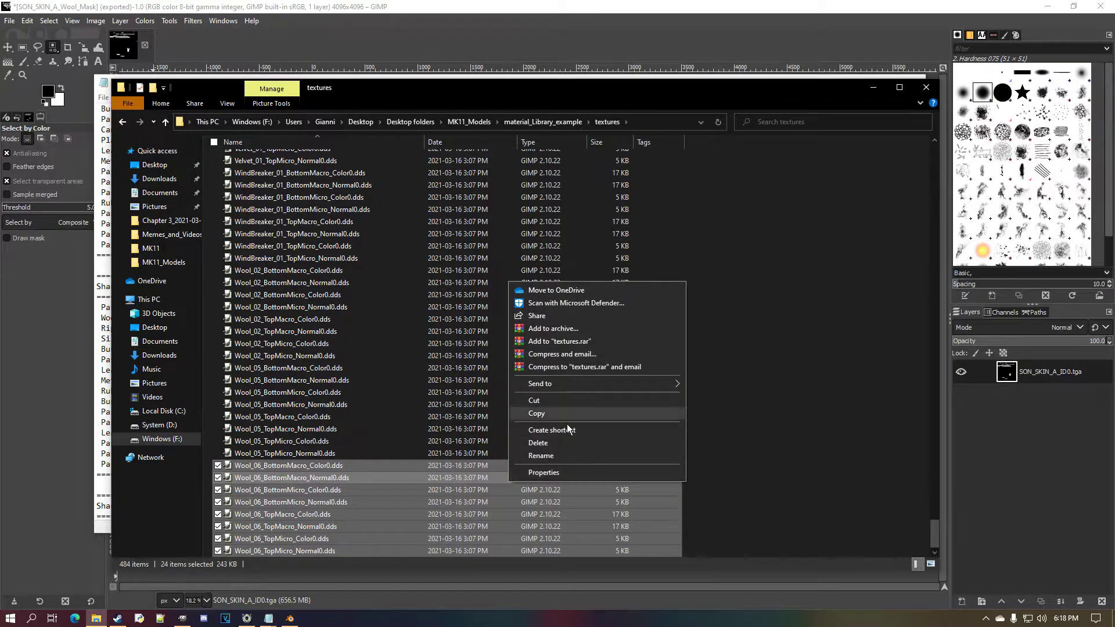
pyautogui.press('Escape')
# Open the convert folder and paste the copied silk and wool .dds textures into it.
pyautogui.moveTo(943, 536); pyautogui.dragTo(828, 145)
pyautogui.doubleClick(312, 165)
pyautogui.rightClick(365, 286)
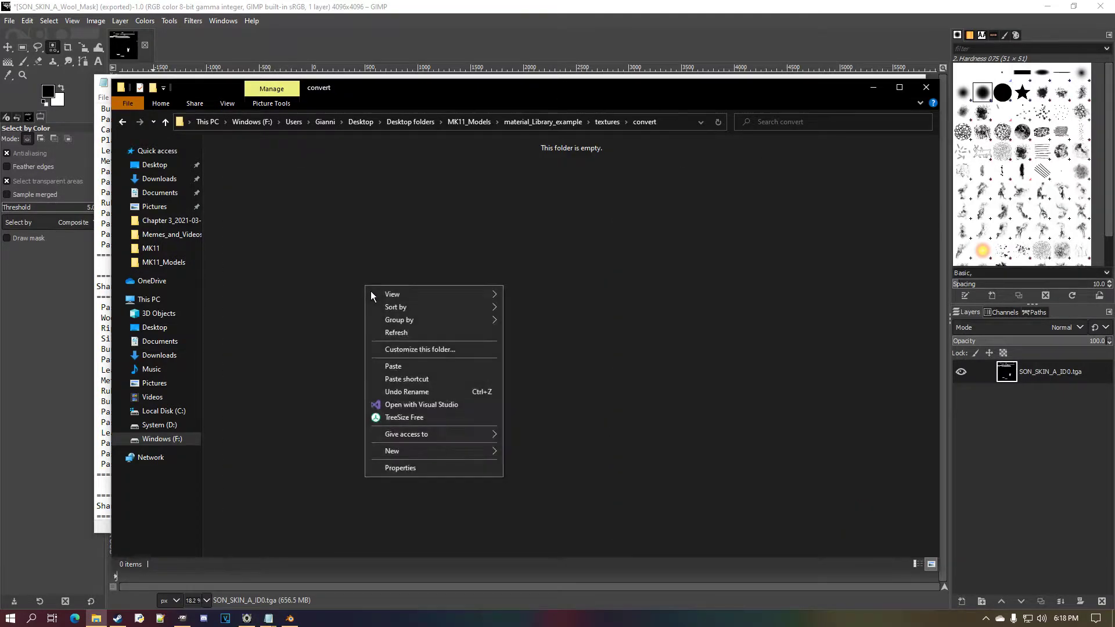
pyautogui.click(410, 368)
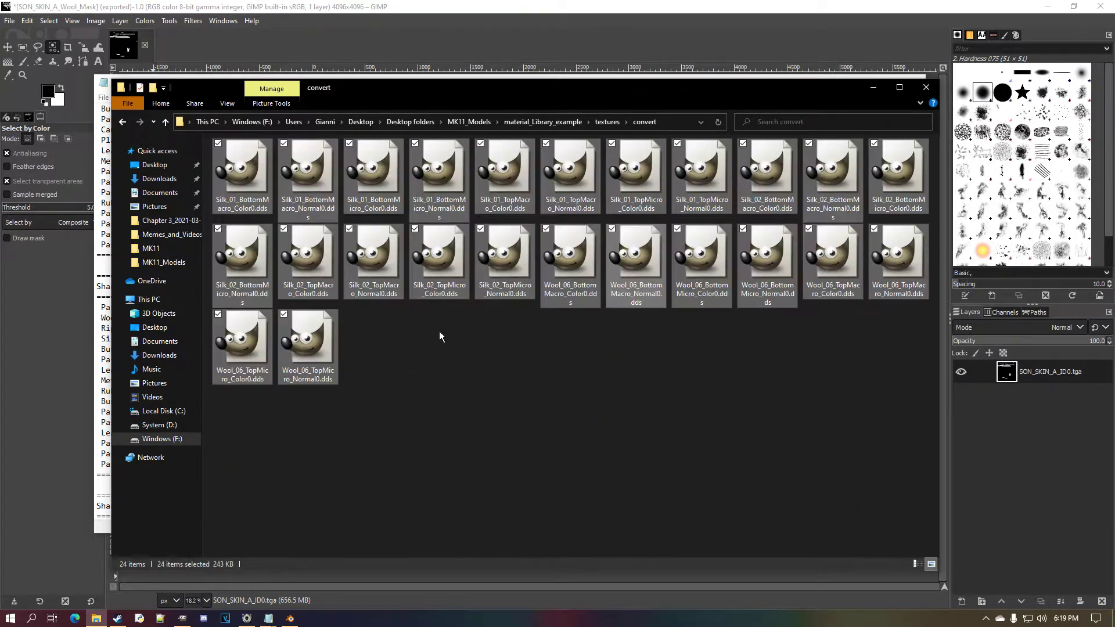
# Switch to Noesis, reload the material_Library_example textures folder and open its convert subfolder with the copied silk and wool textures.
pyautogui.click(262, 595)
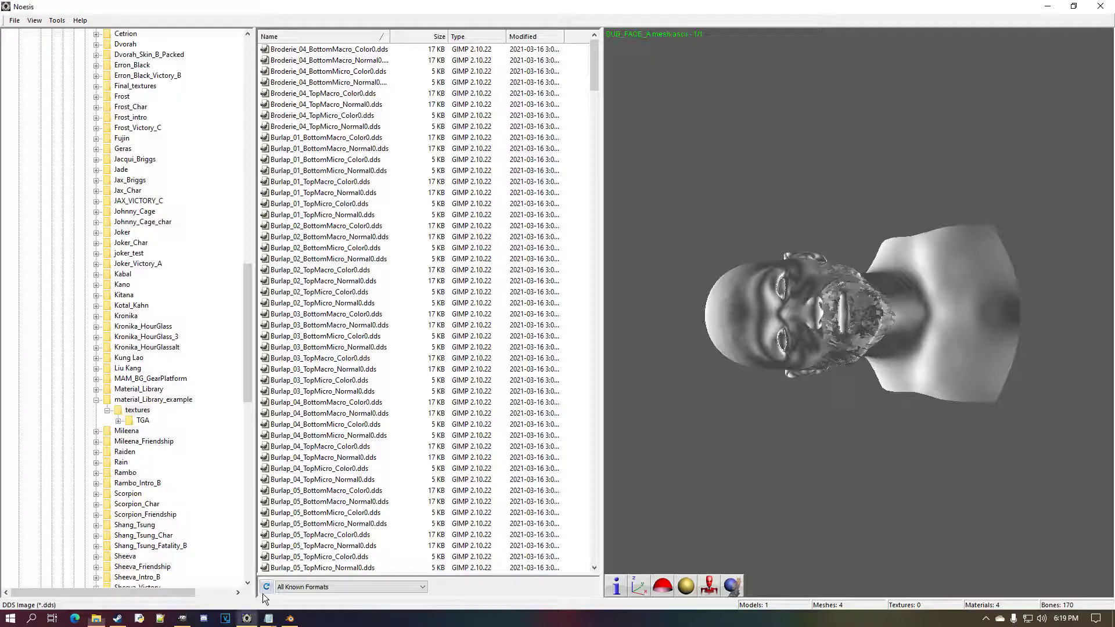
pyautogui.moveTo(249, 366); pyautogui.dragTo(253, 415)
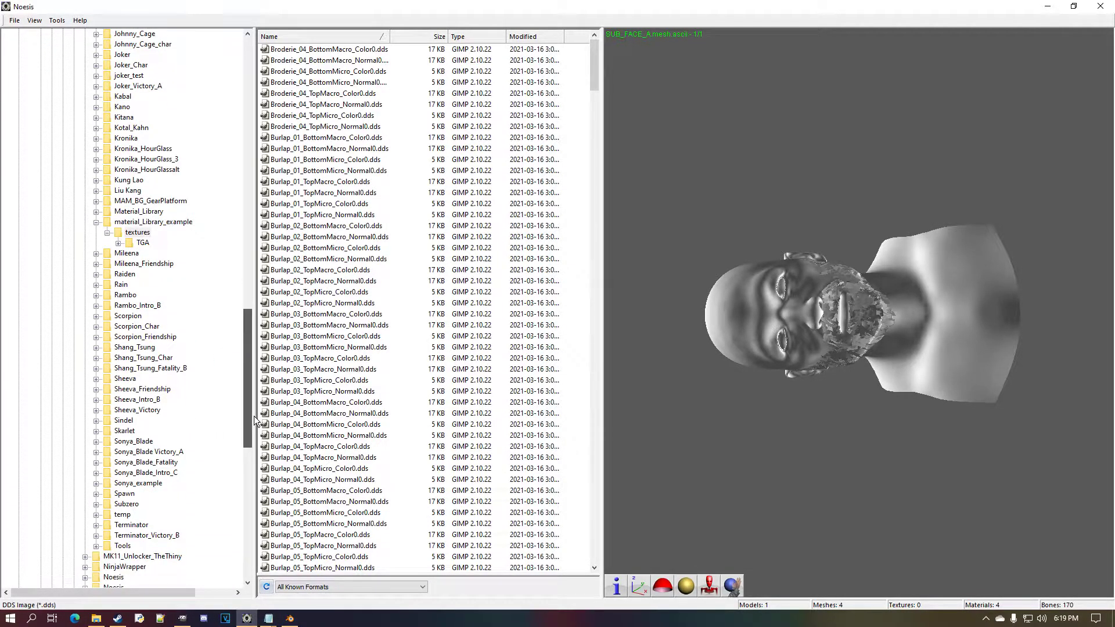
pyautogui.click(143, 242)
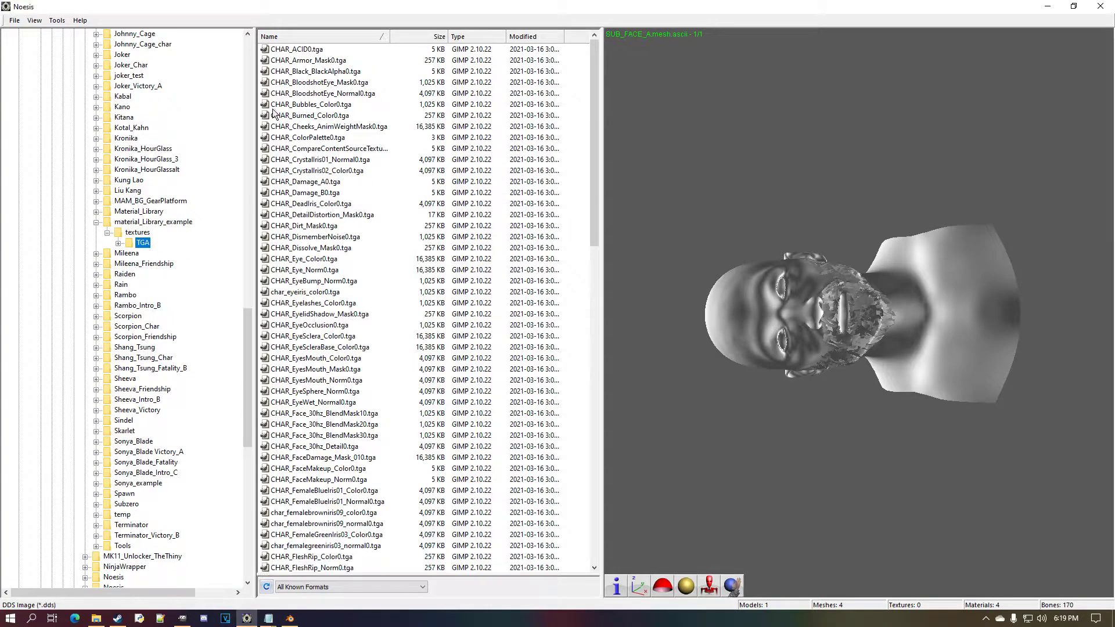
pyautogui.doubleClick(117, 234)
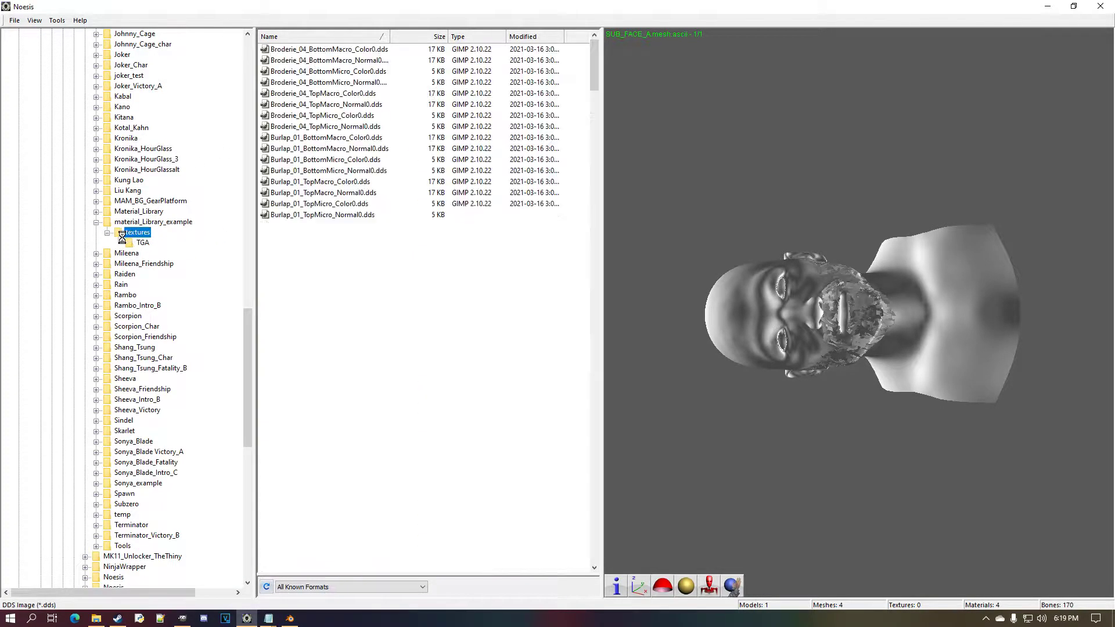
pyautogui.doubleClick(115, 235)
pyautogui.click(149, 246)
pyautogui.click(298, 53)
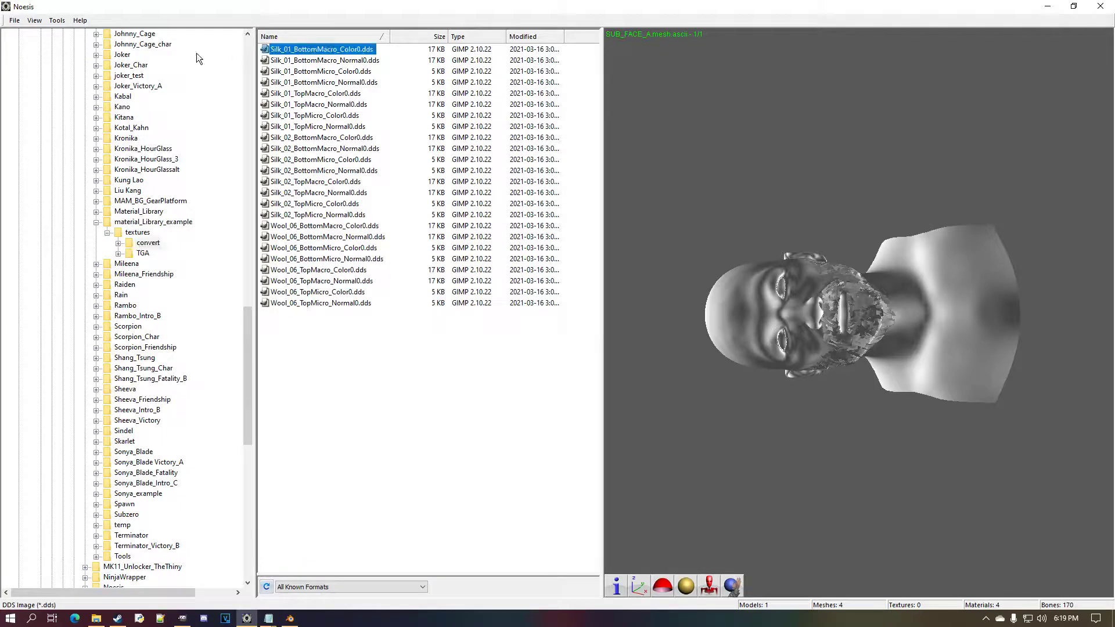
# Set up a batch process with output extension tga and output path $inpath$\TGA\$inname$.$outext$, taking the path from Batch path.txt.
pyautogui.click(59, 25)
pyautogui.click(110, 90)
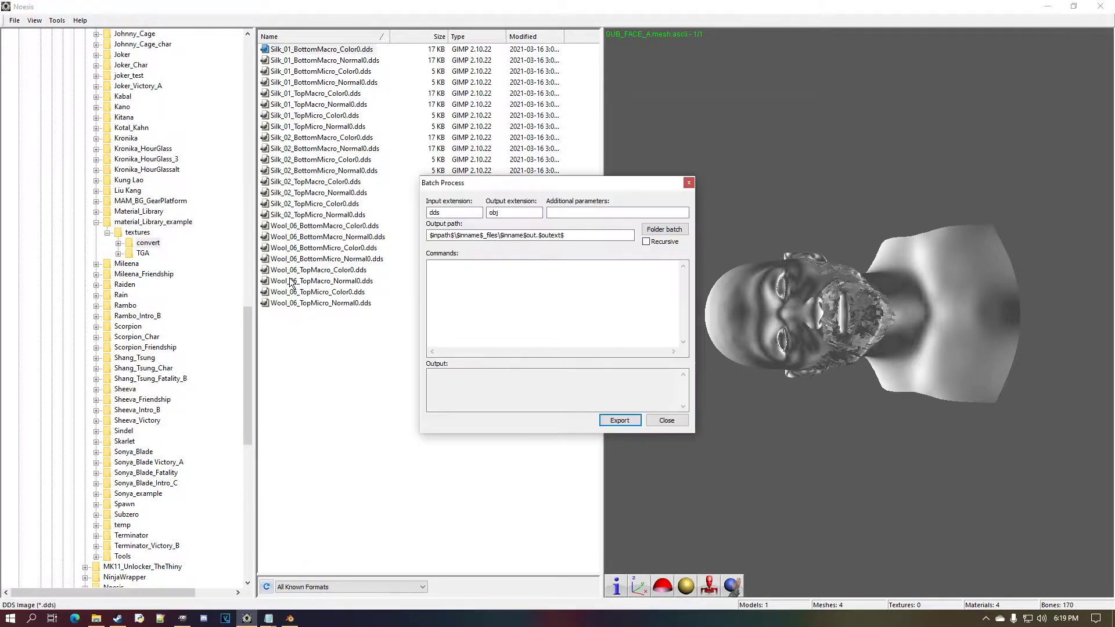
pyautogui.doubleClick(522, 213)
pyautogui.write('tga')
pyautogui.moveTo(268, 618)
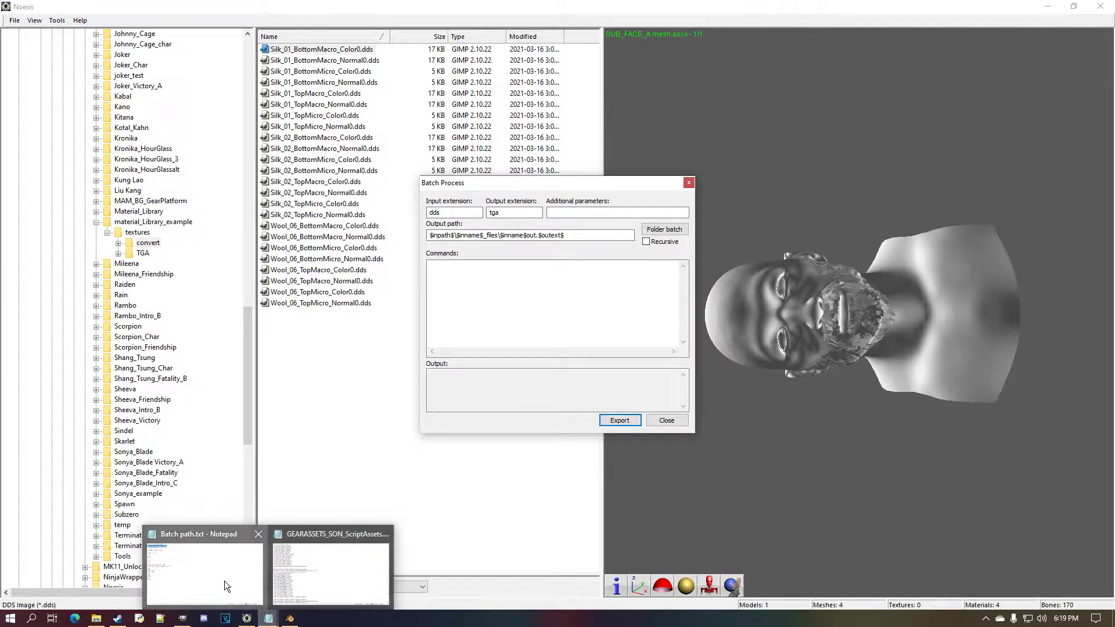
pyautogui.click(225, 585)
pyautogui.click(254, 41)
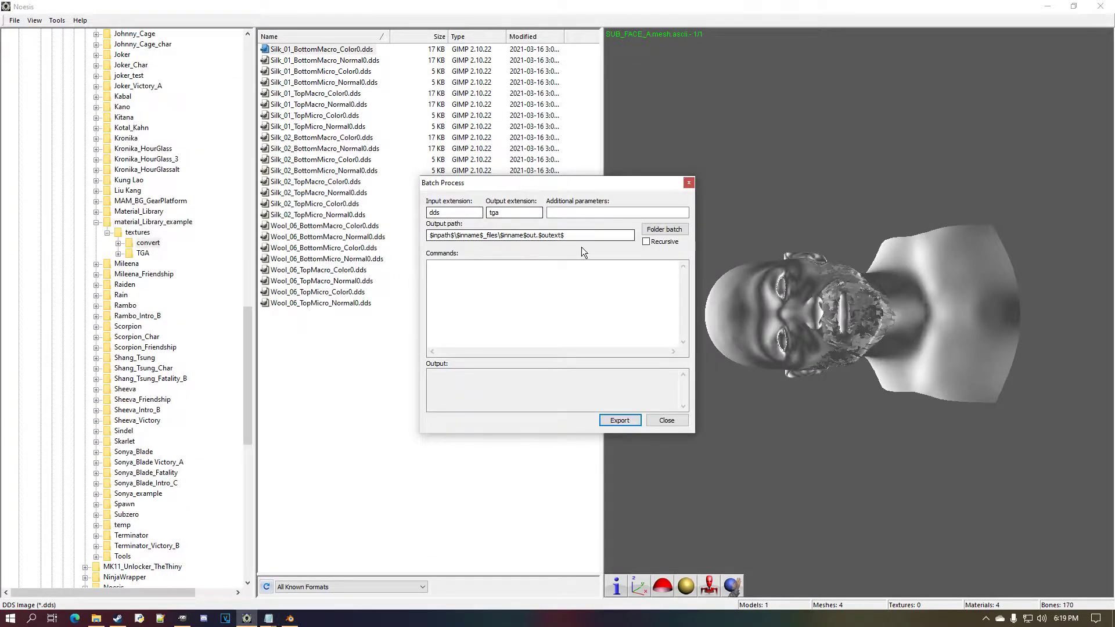
pyautogui.moveTo(571, 236); pyautogui.dragTo(425, 236)
pyautogui.write('$inpath$\\TGA\\$inname$.$outext$')
# Add the convert folder to the batch and export its .dds textures as .tga files.
pyautogui.click(653, 232)
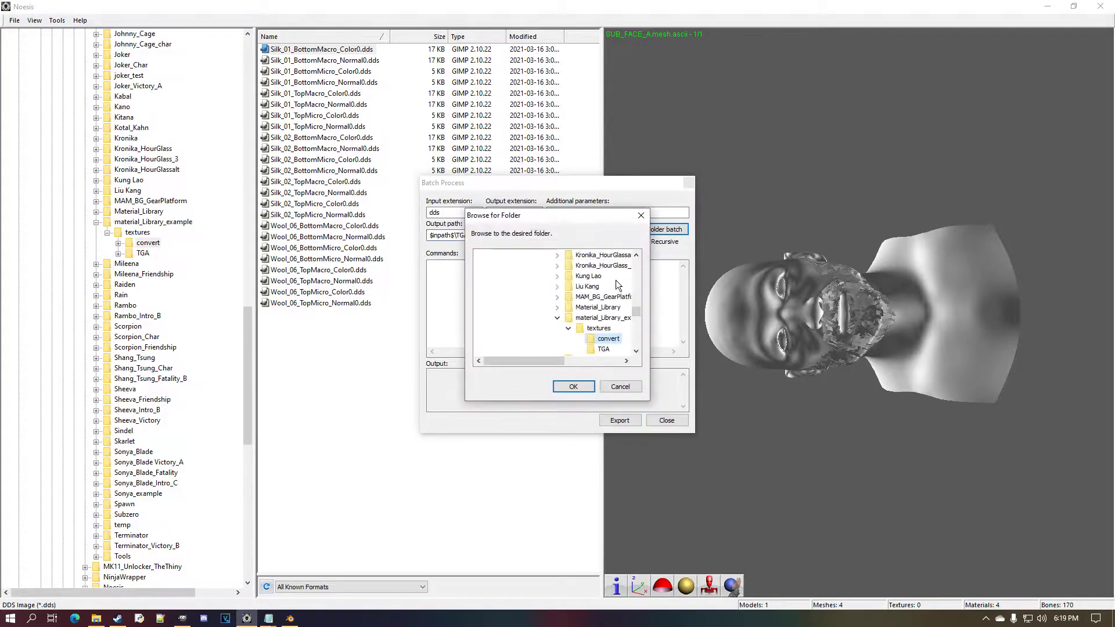
pyautogui.click(573, 386)
pyautogui.click(616, 421)
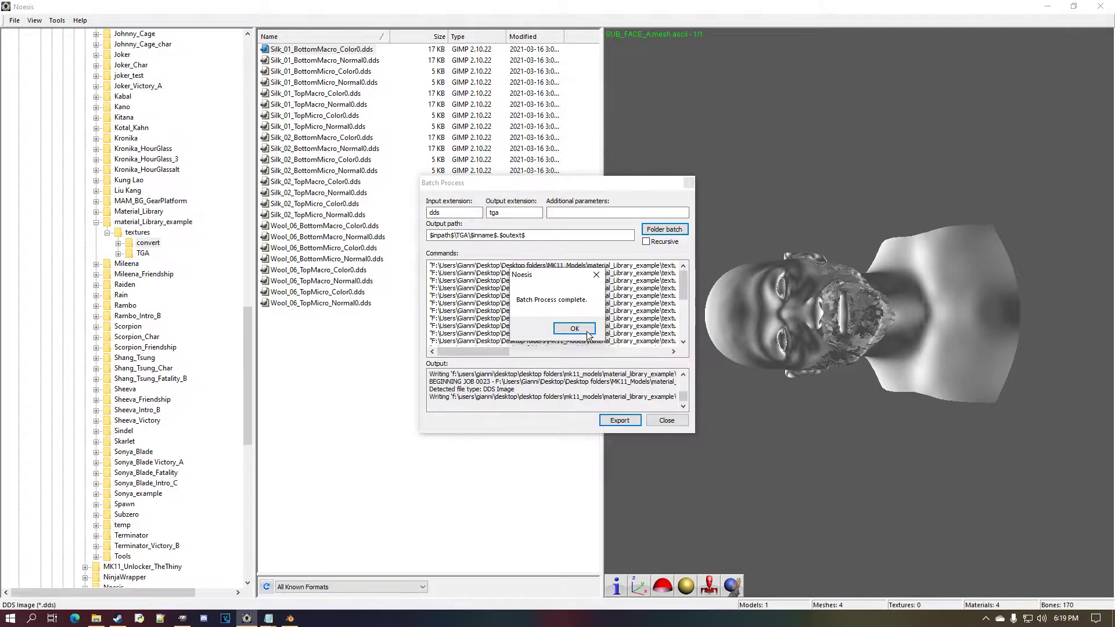
pyautogui.click(583, 330)
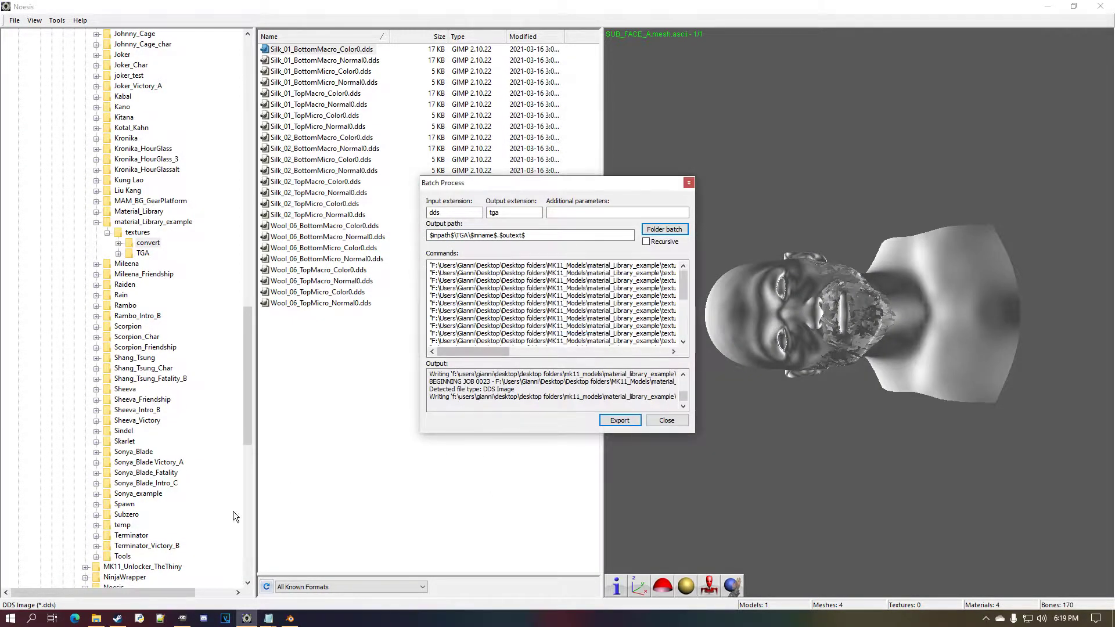
# Move the exported TGA folder from convert into the textures folder in File Explorer and check its silk and wool files.
pyautogui.click(98, 619)
pyautogui.moveTo(243, 174); pyautogui.dragTo(619, 130)
pyautogui.click(607, 122)
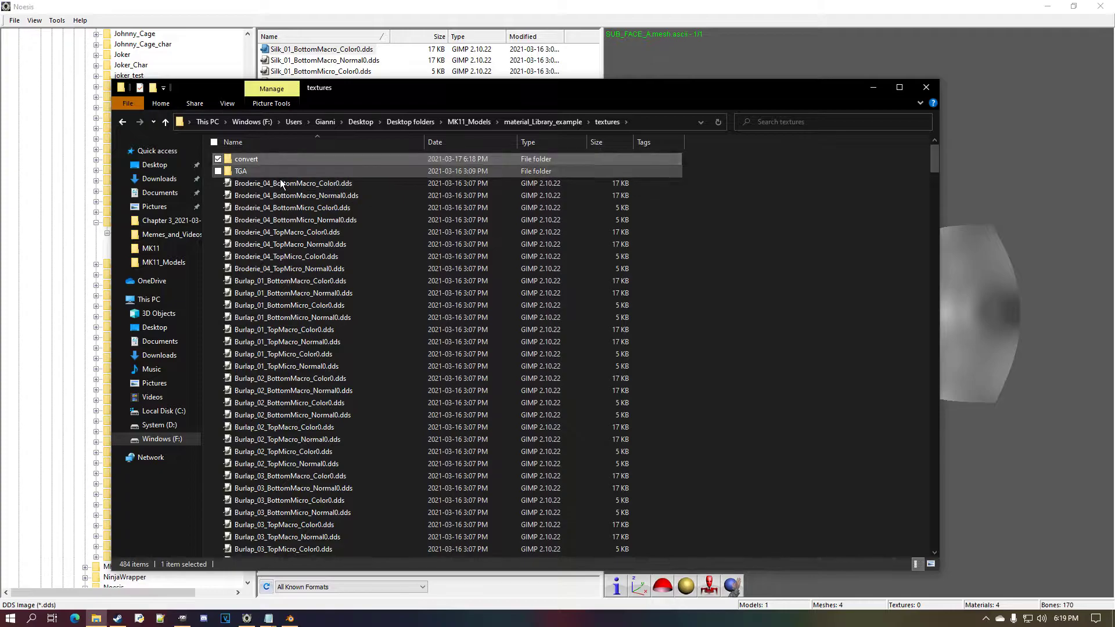
pyautogui.doubleClick(278, 159)
pyautogui.scroll(-4, 324, 229)
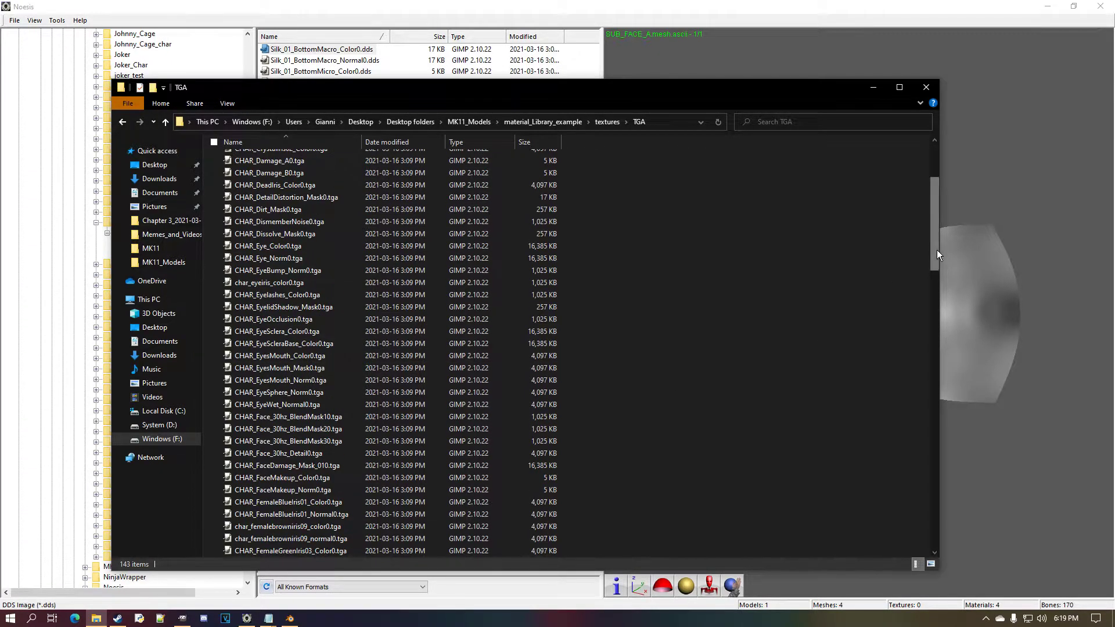
pyautogui.moveTo(936, 250); pyautogui.dragTo(935, 535)
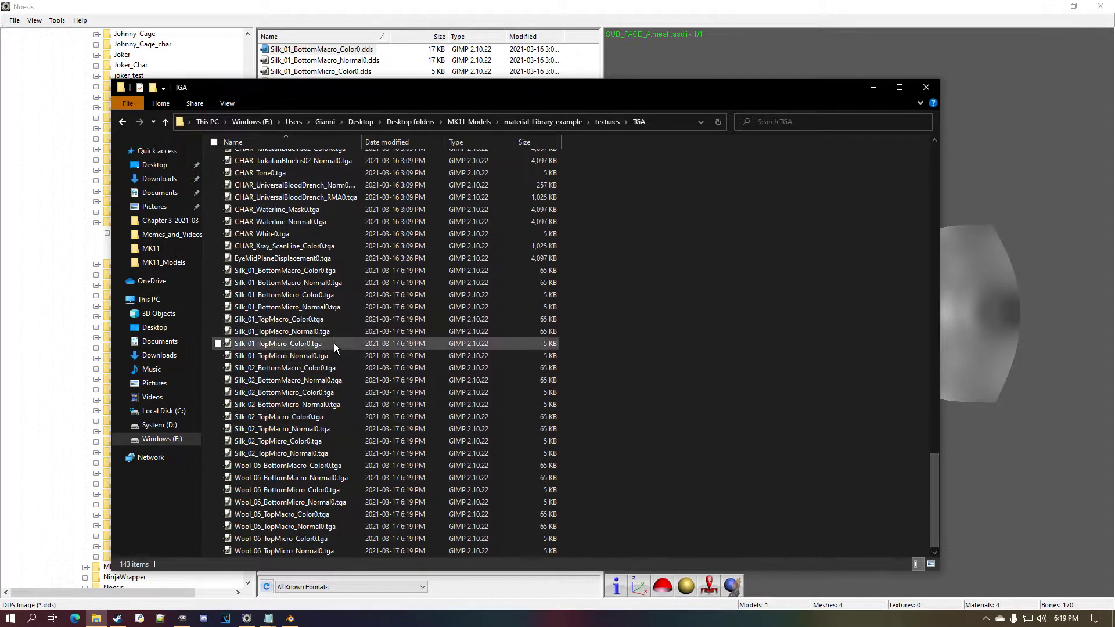
# Switch to Blender, select the SON_SKIN_A_Cloth mesh and turn on the viewport overlays and gizmos.
pyautogui.moveTo(305, 622)
pyautogui.click(316, 566)
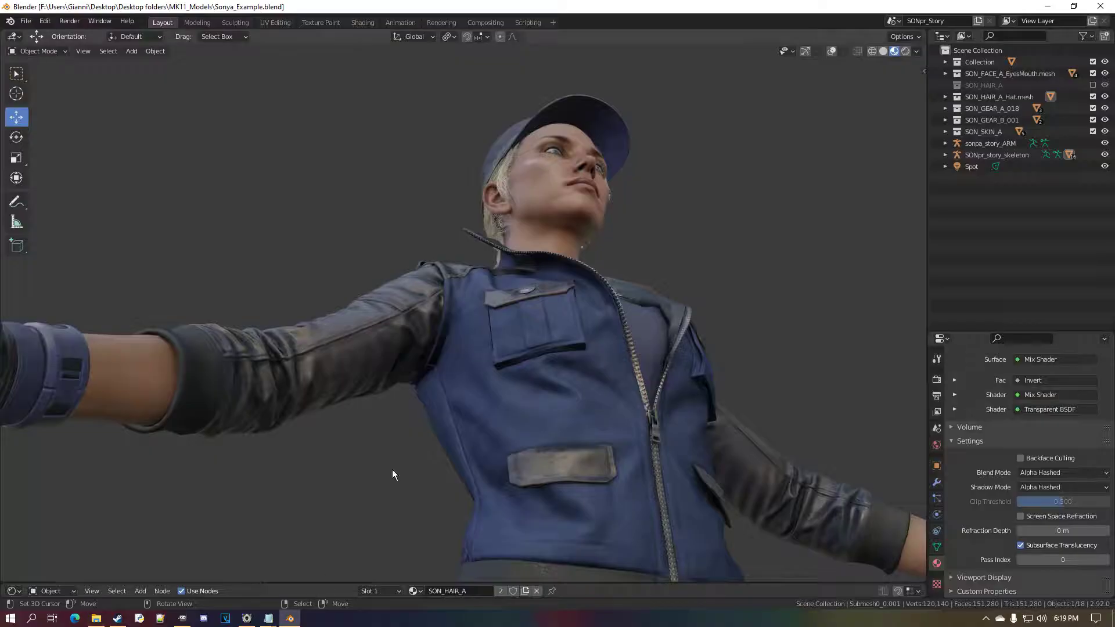
pyautogui.click(581, 388)
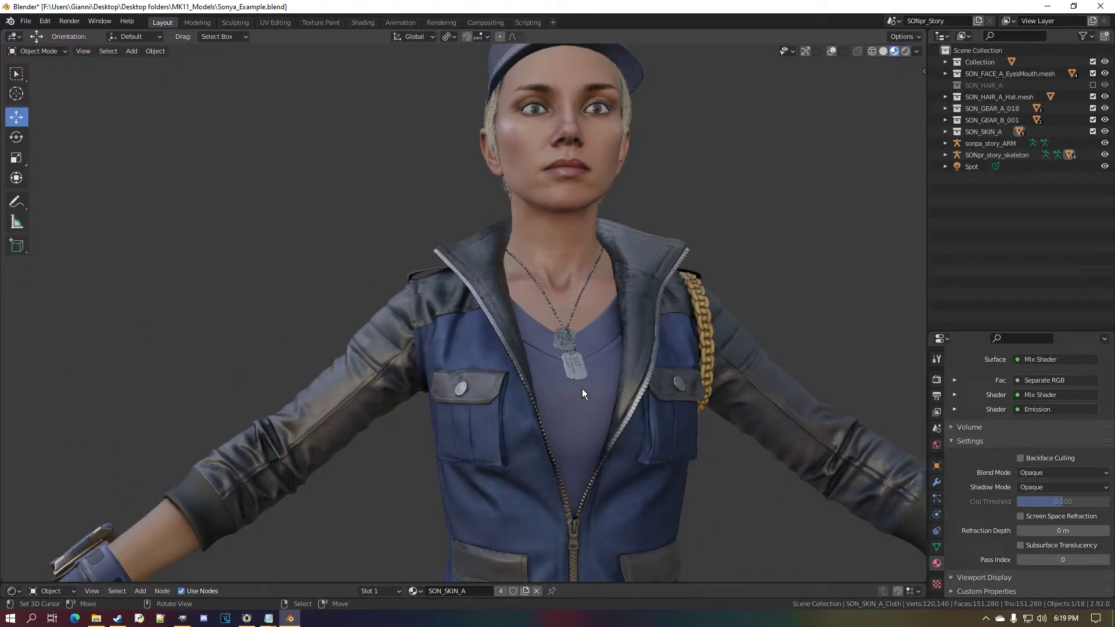
pyautogui.click(831, 51)
pyautogui.click(809, 54)
pyautogui.scroll(-1, 523, 405)
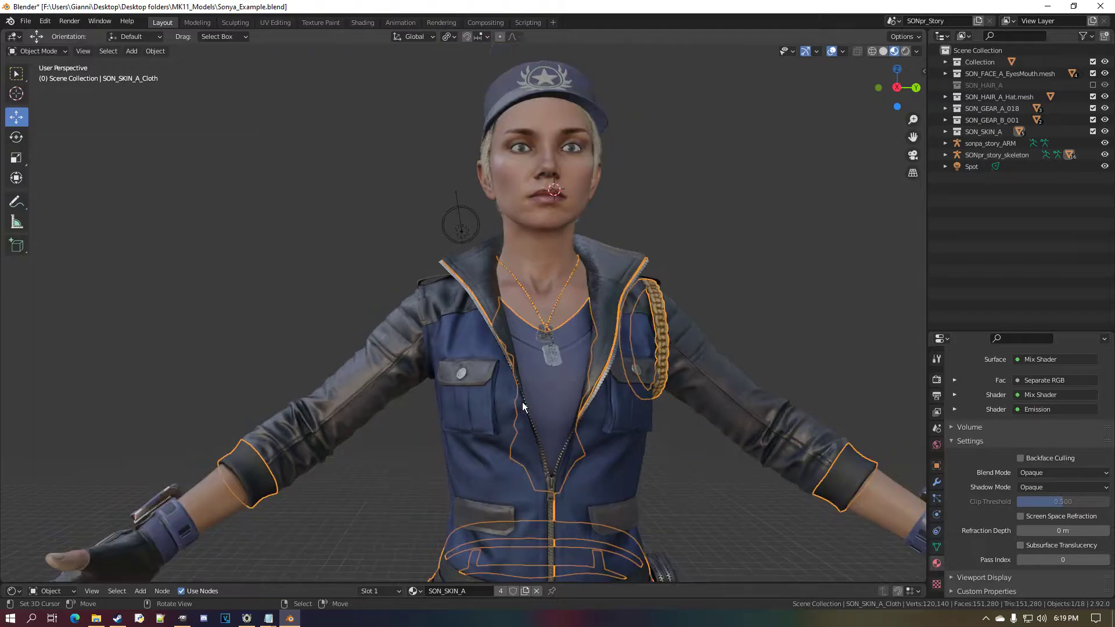
pyautogui.moveTo(523, 406); pyautogui.dragTo(486, 415, button='middle')
pyautogui.moveTo(557, 489); pyautogui.dragTo(483, 476, button='middle')
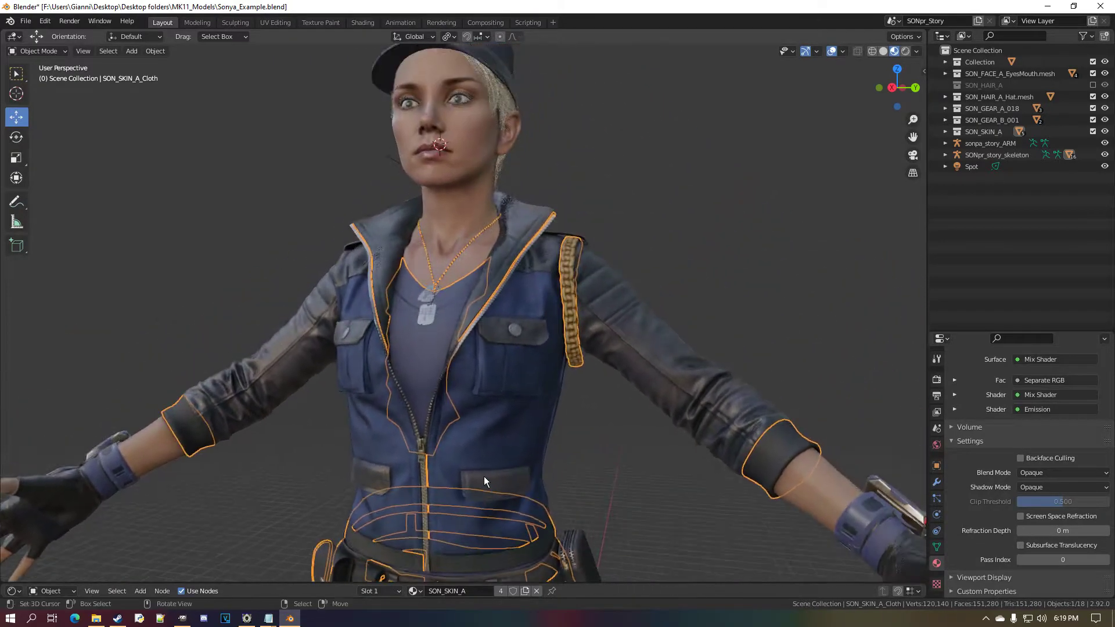
pyautogui.scroll(3, 471, 468)
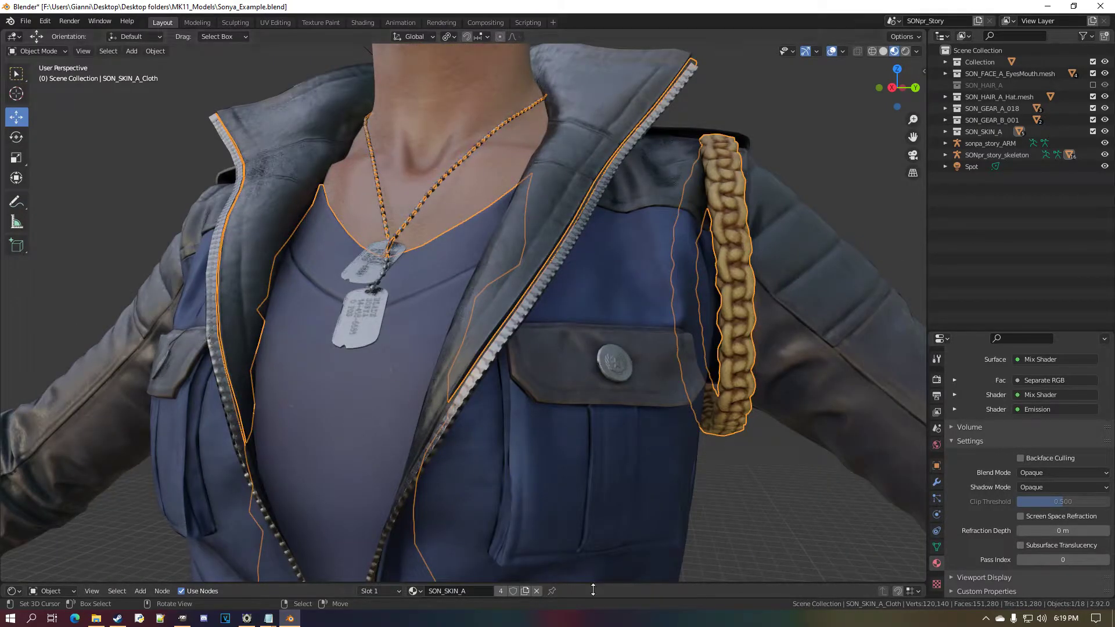
# Enlarge the shader editor and move the SON_SKIN_A_Norm0.tga image node well to the left of the other nodes.
pyautogui.moveTo(573, 583); pyautogui.dragTo(580, 321)
pyautogui.scroll(-2, 454, 481)
pyautogui.scroll(1, 429, 500)
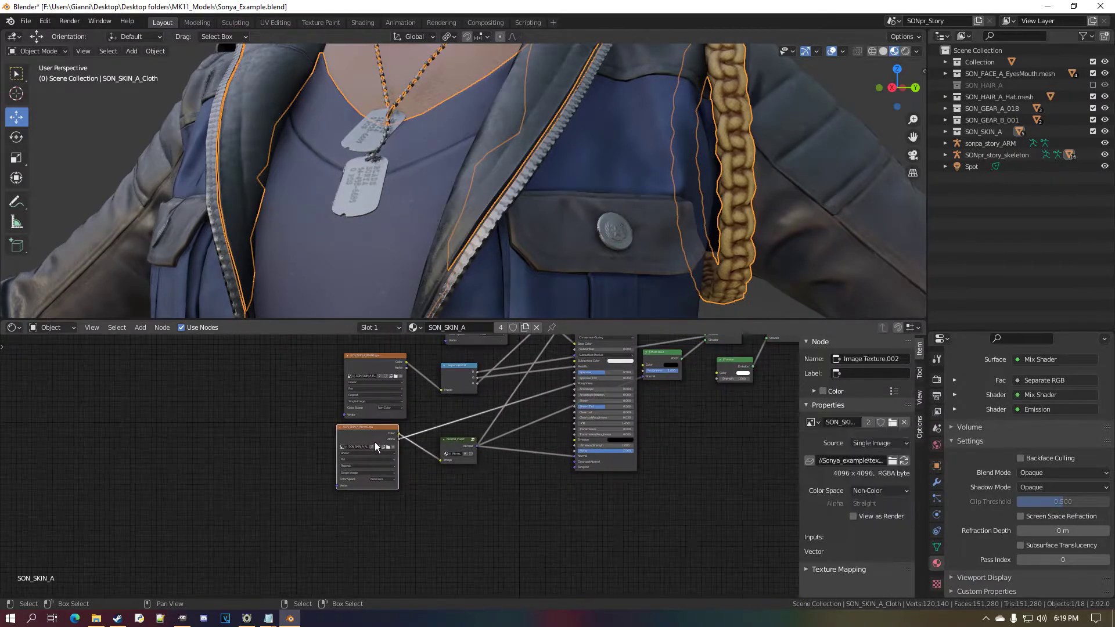
pyautogui.moveTo(375, 442); pyautogui.dragTo(121, 447)
pyautogui.moveTo(215, 450); pyautogui.dragTo(349, 447, button='middle')
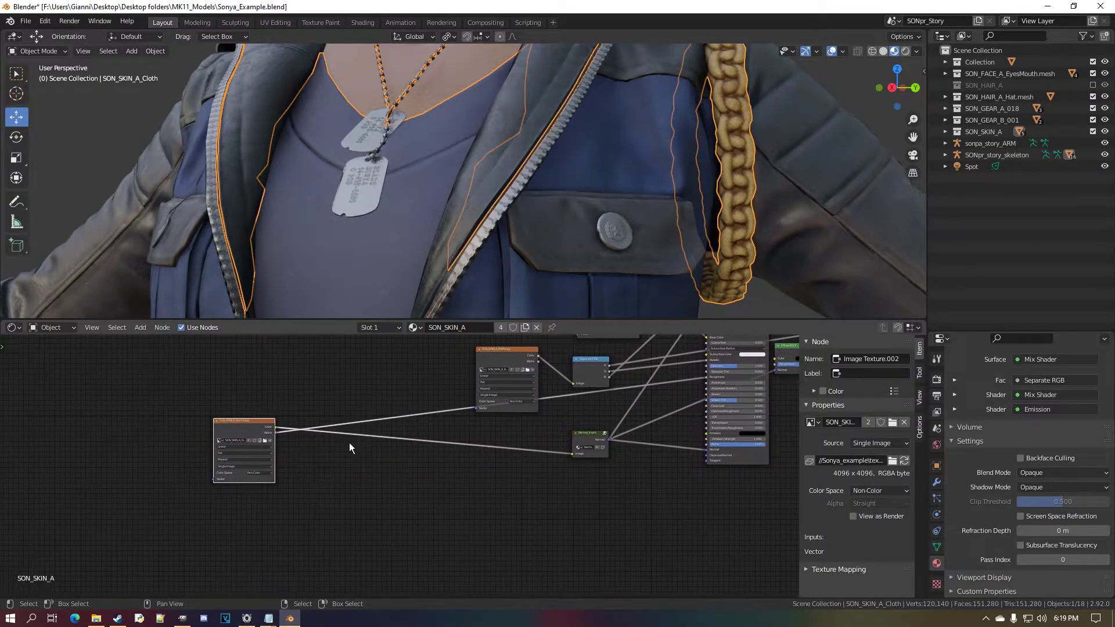
# Duplicate the SON_SKIN_A_Norm0.tga image texture node and place the copy directly below the original.
pyautogui.moveTo(401, 308); pyautogui.dragTo(510, 236, button='middle')
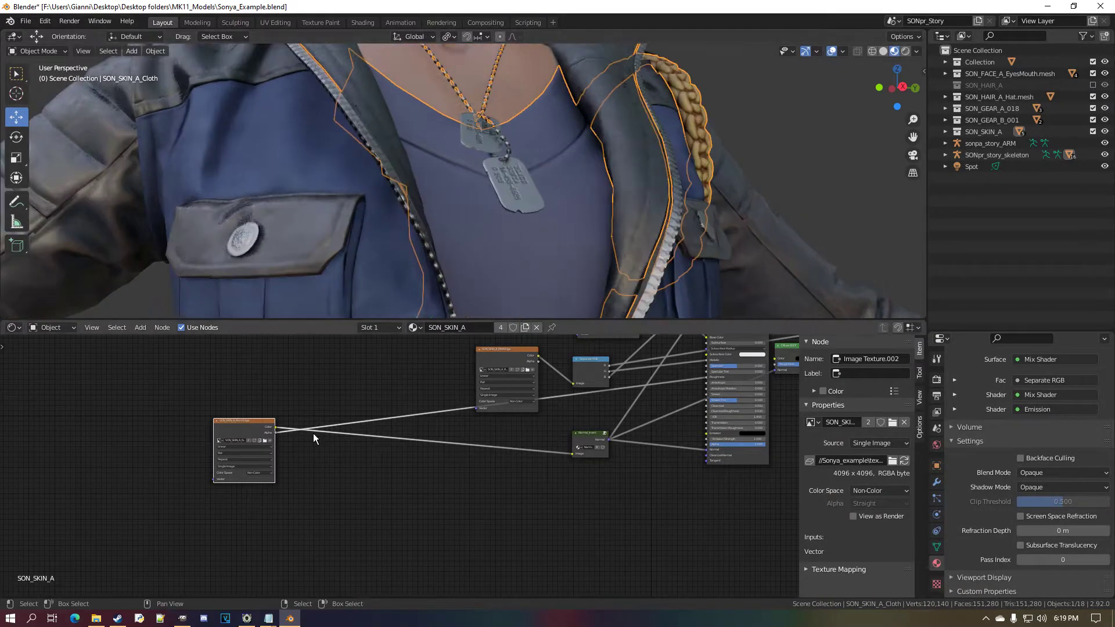
pyautogui.scroll(3, 312, 434)
pyautogui.hotkey('shift', 'd')
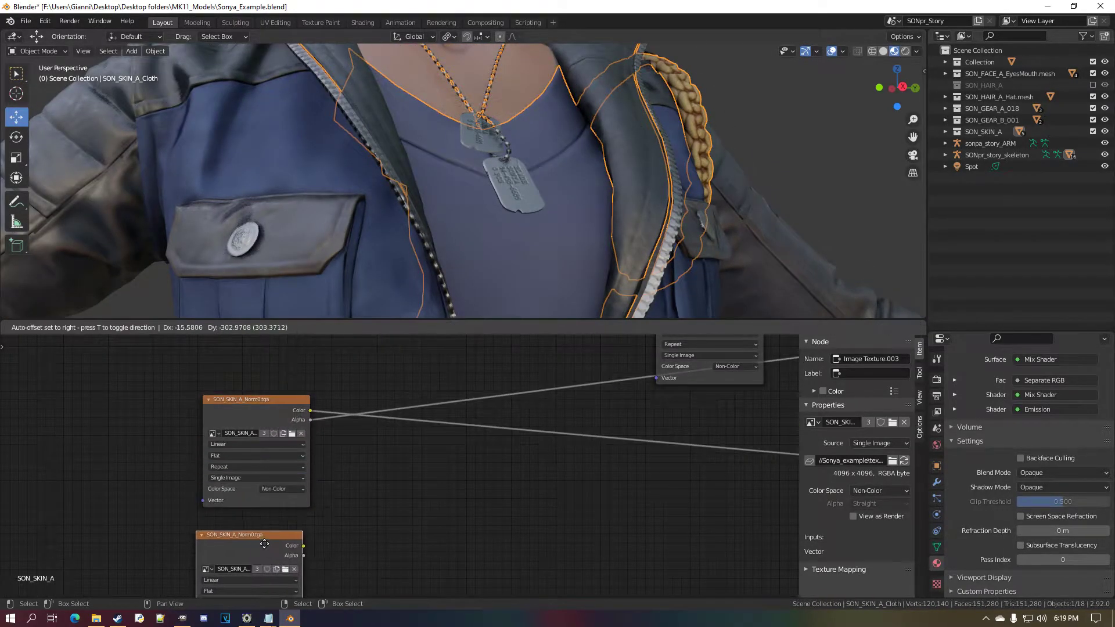
pyautogui.click(260, 531)
pyautogui.moveTo(299, 515); pyautogui.dragTo(339, 468, button='middle')
pyautogui.scroll(2, 340, 468)
pyautogui.scroll(1, 341, 473)
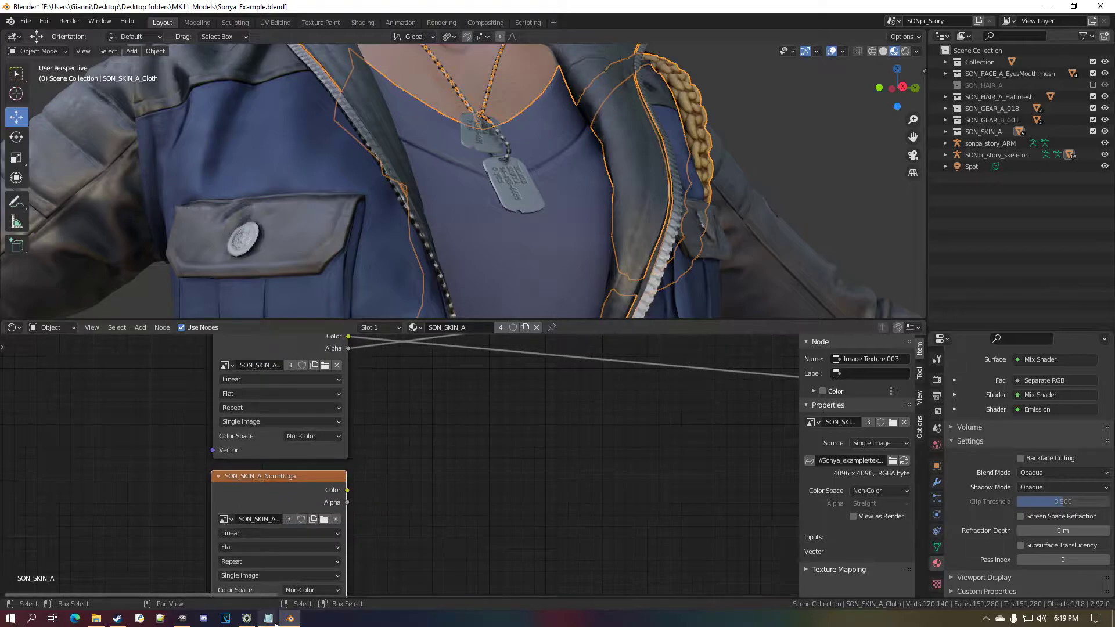
pyautogui.moveTo(276, 624)
pyautogui.moveTo(305, 599)
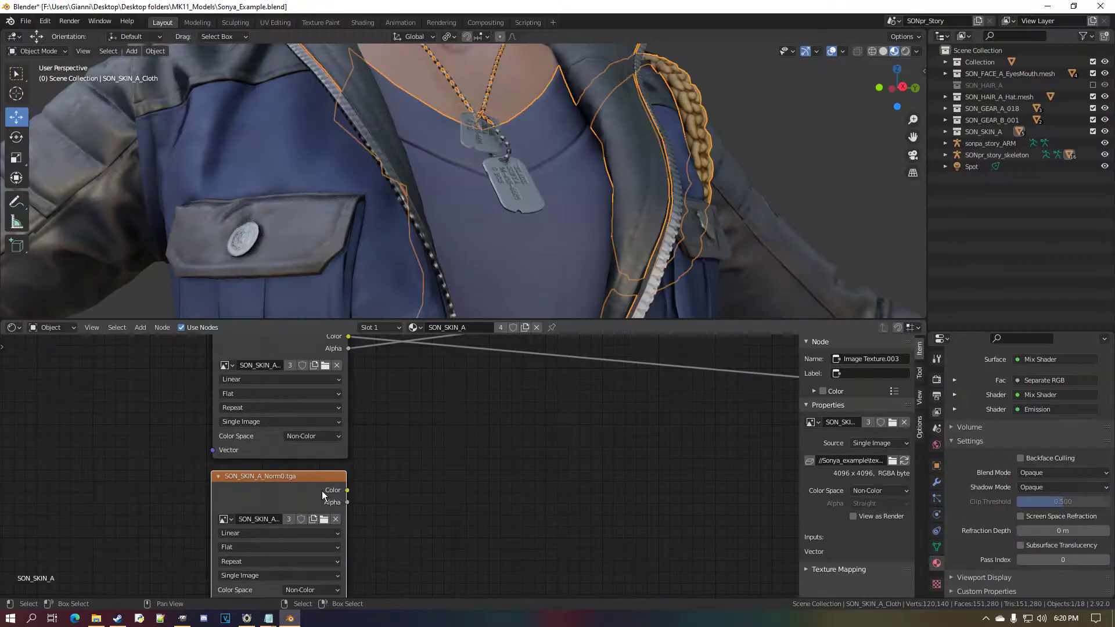
# Open the image browser for the duplicated node and go to the MK11_Models\material_Library_example\textures\TGA folder.
pyautogui.click(324, 519)
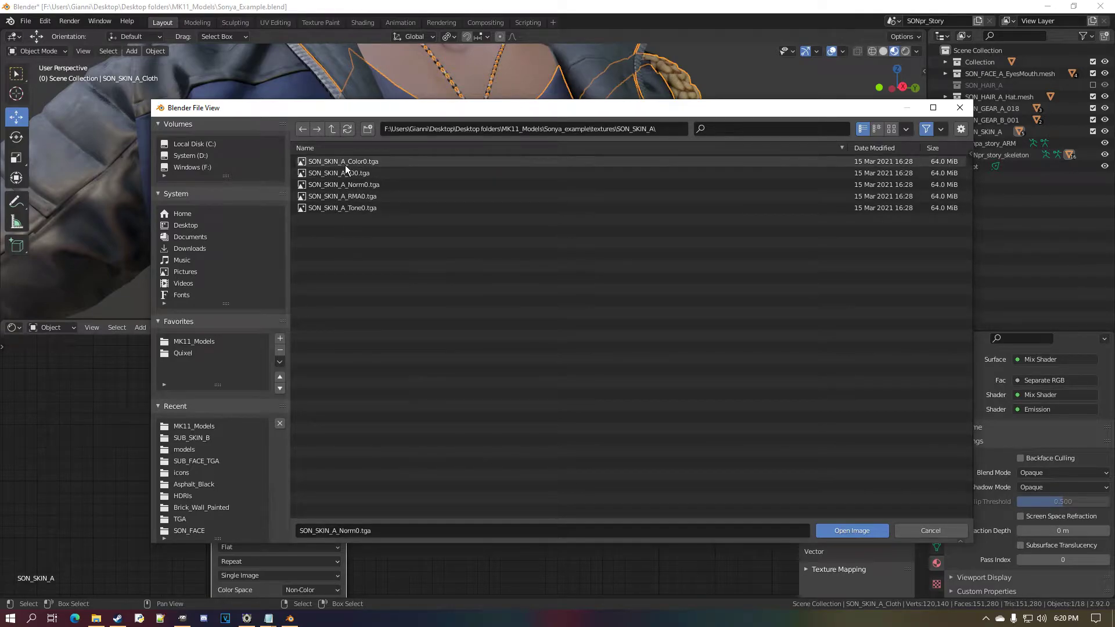
pyautogui.click(337, 136)
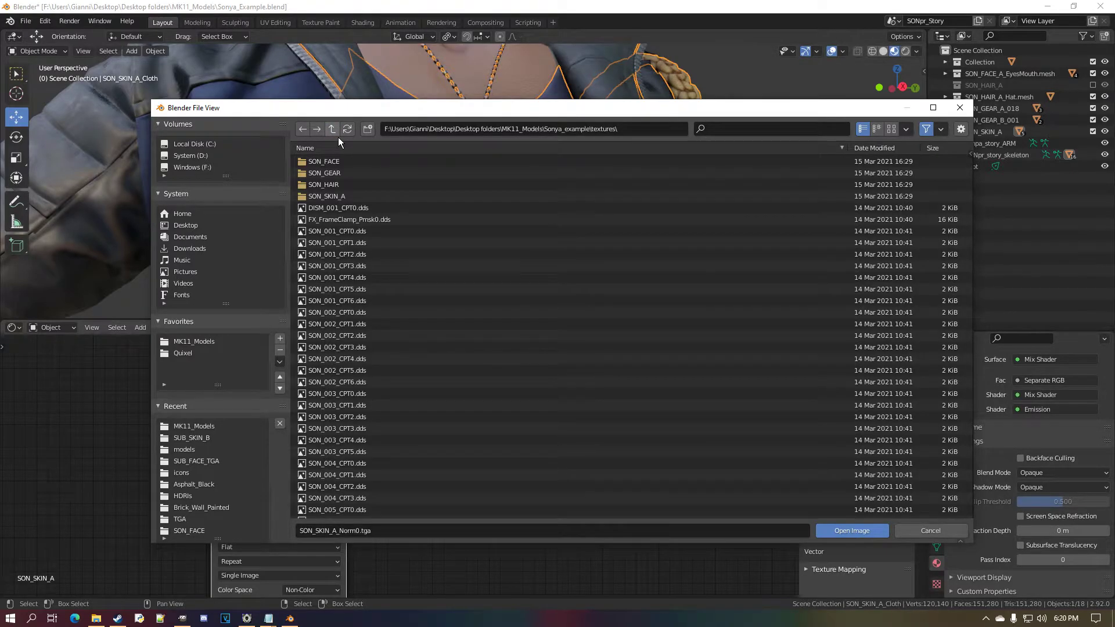
pyautogui.click(338, 137)
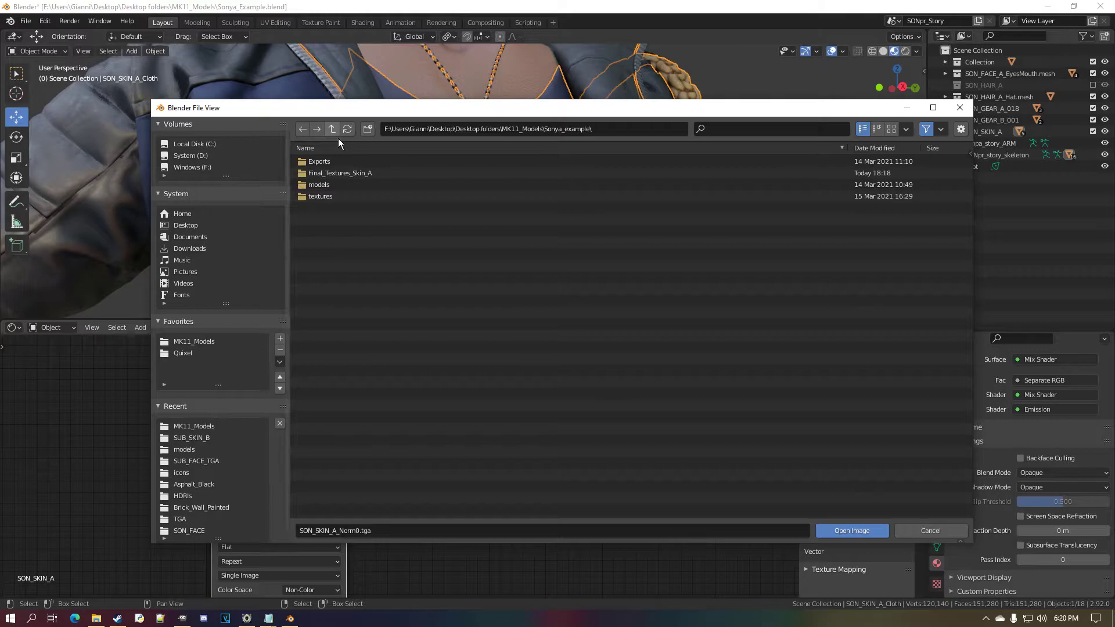
pyautogui.click(338, 139)
pyautogui.scroll(-10, 375, 360)
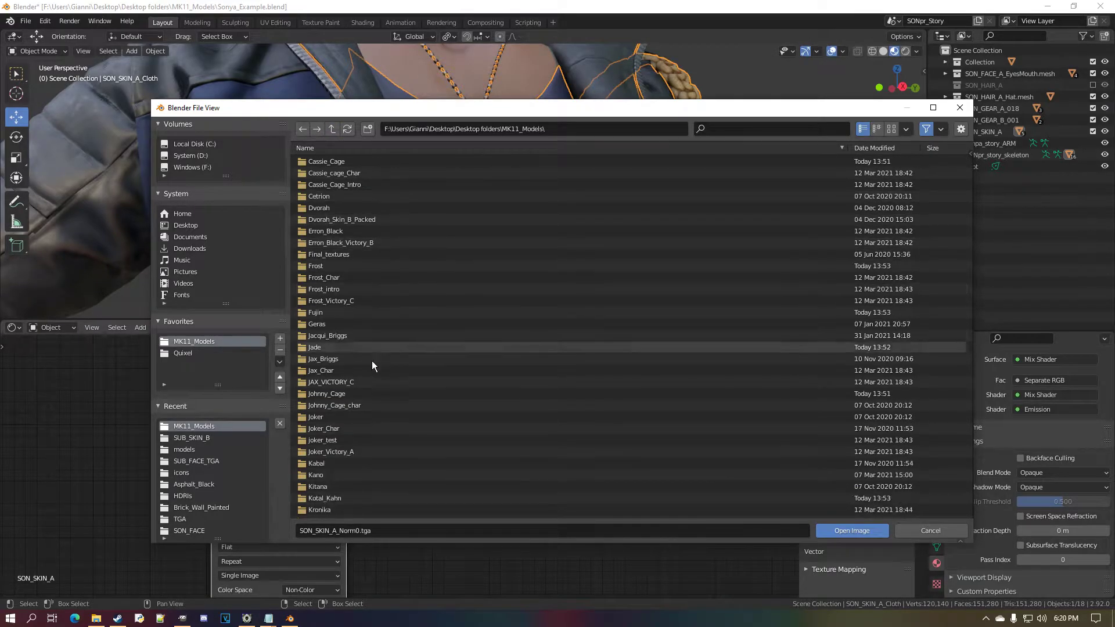
pyautogui.scroll(-2, 379, 399)
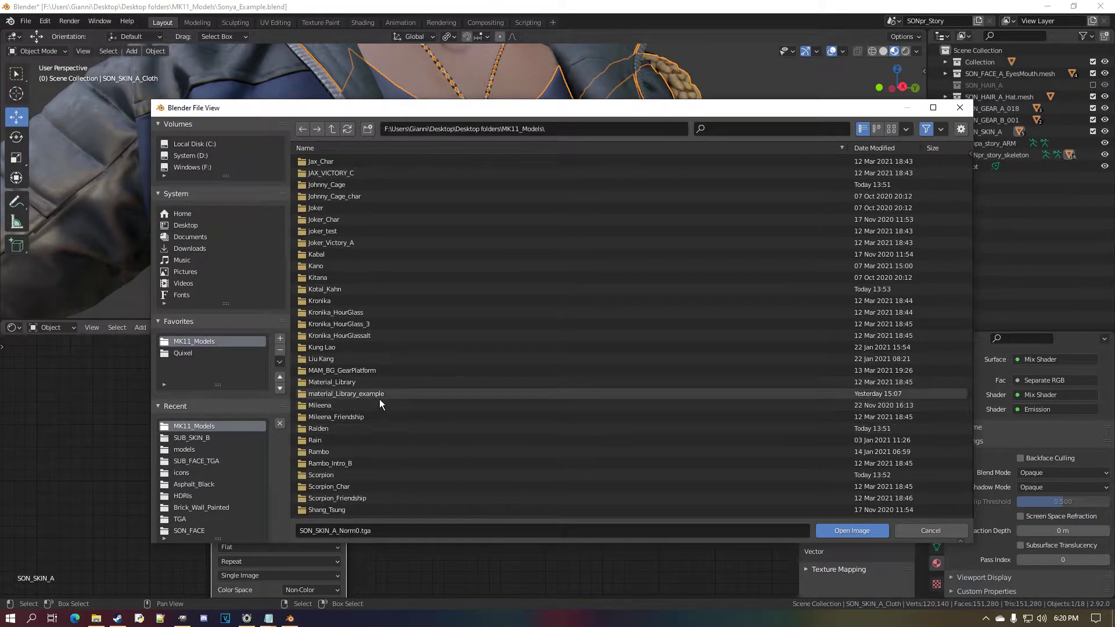
pyautogui.doubleClick(379, 398)
pyautogui.doubleClick(327, 163)
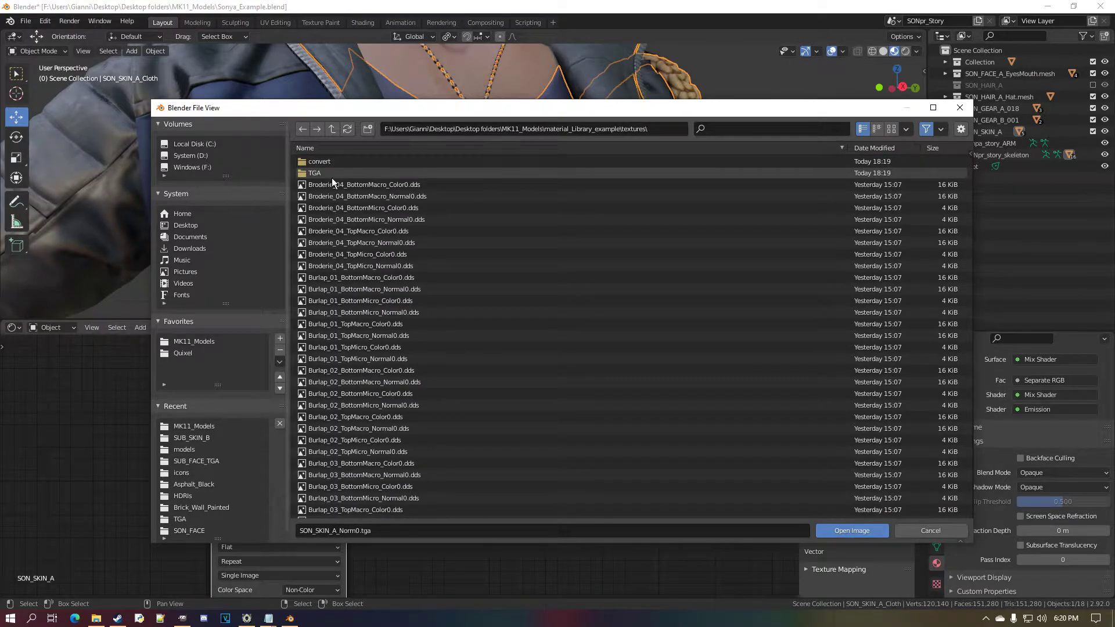
pyautogui.doubleClick(333, 175)
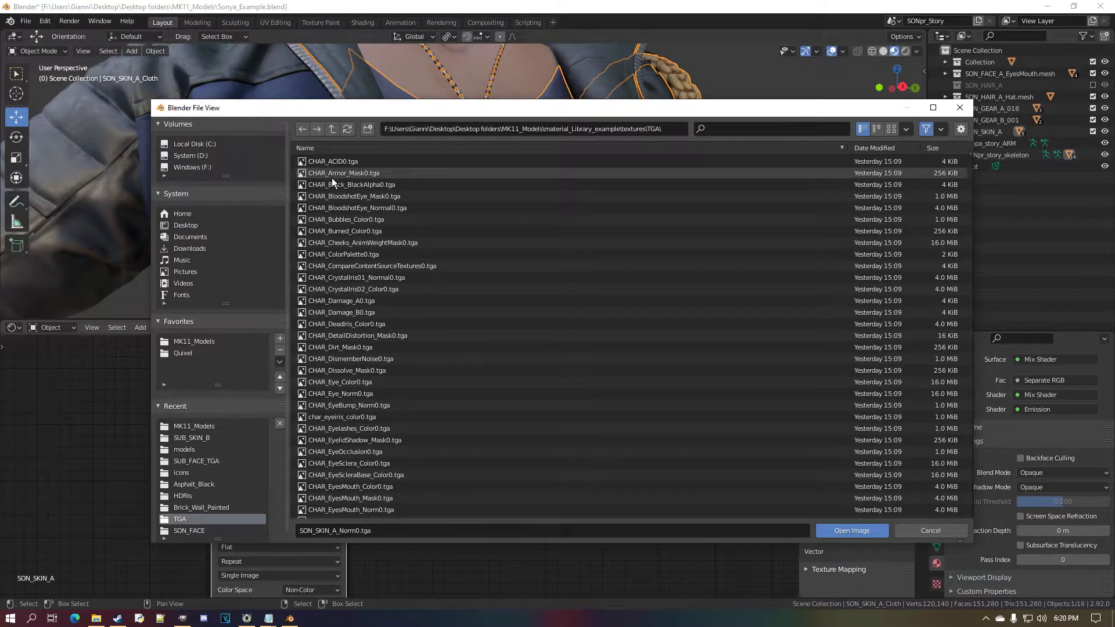
# Filter the TGA folder's files by "Wool" and display them as thumbnails.
pyautogui.click(781, 137)
pyautogui.write('Wool')
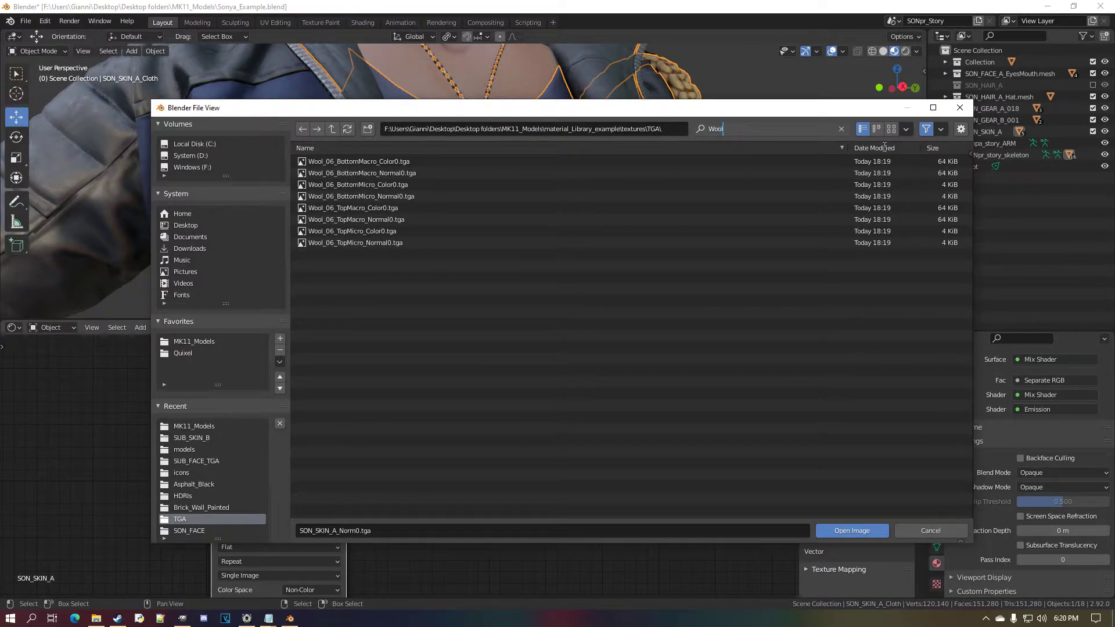
pyautogui.press('Return')
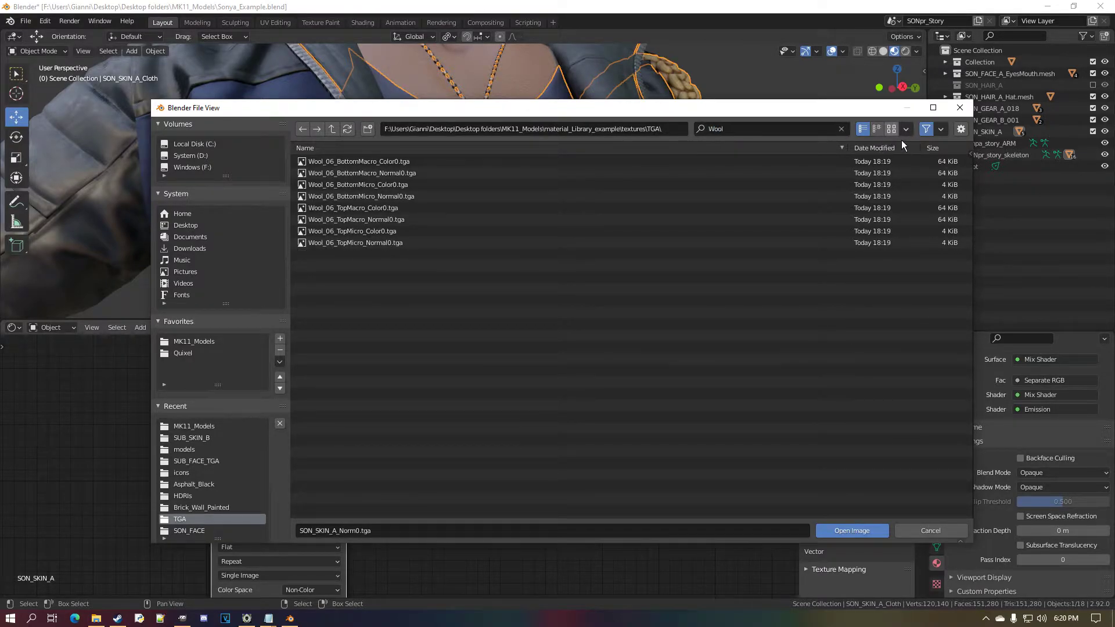
pyautogui.click(891, 129)
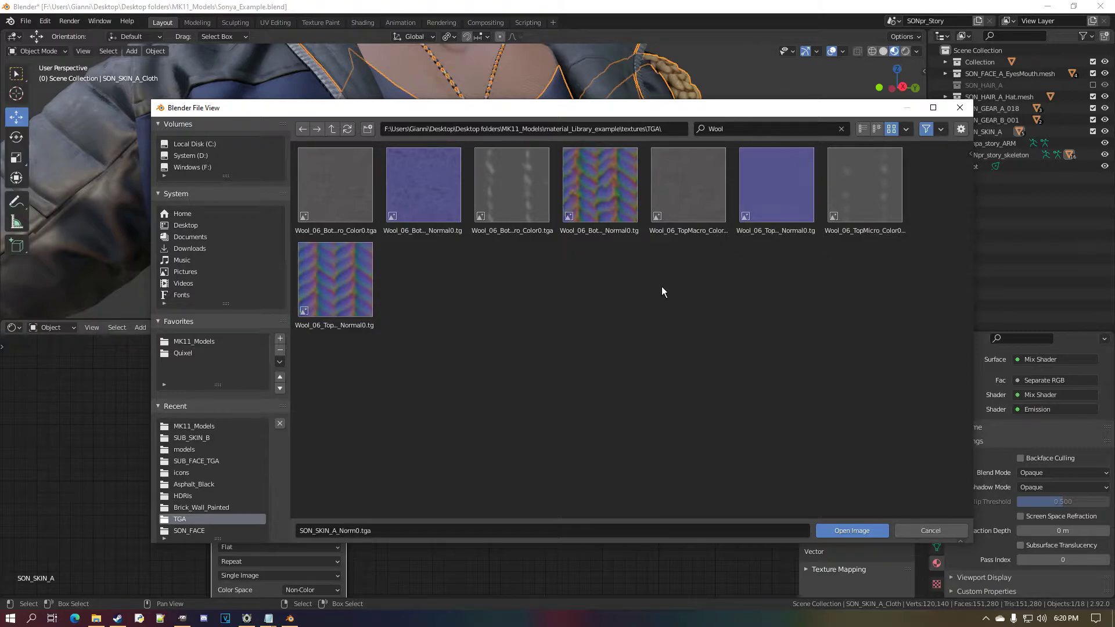
# Load Wool_06_TopMicro_Normal0.tga into the duplicated image texture node and set its color space to Non-Color.
pyautogui.click(609, 212)
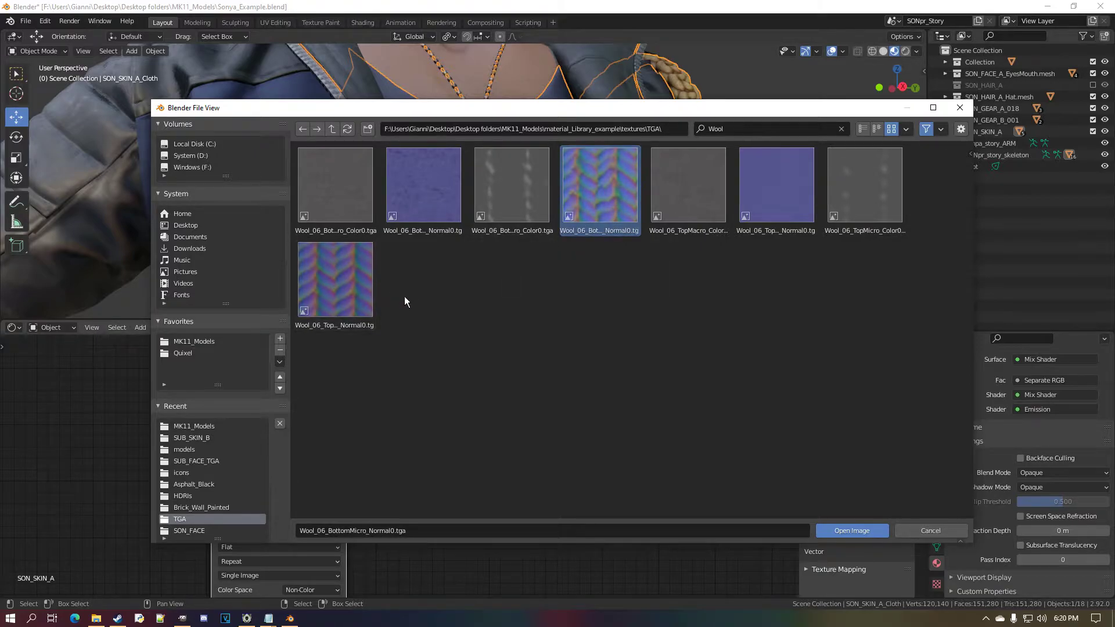
pyautogui.click(370, 293)
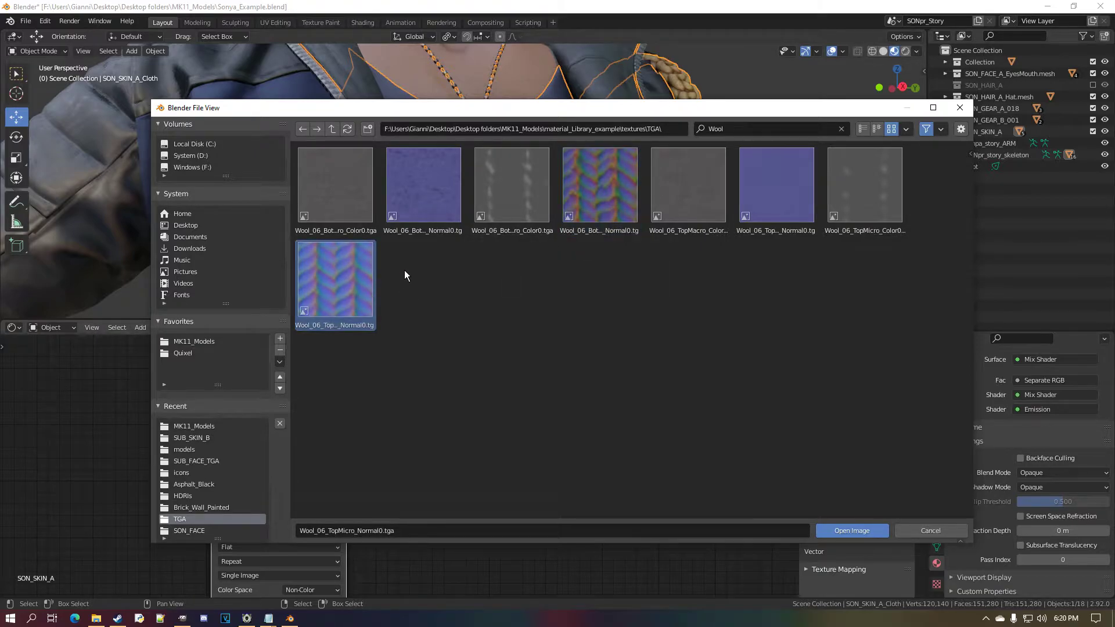
pyautogui.click(433, 216)
pyautogui.click(366, 317)
pyautogui.doubleClick(351, 295)
pyautogui.keyDown('shift'); pyautogui.scroll(-3, 400, 424); pyautogui.keyUp('shift')
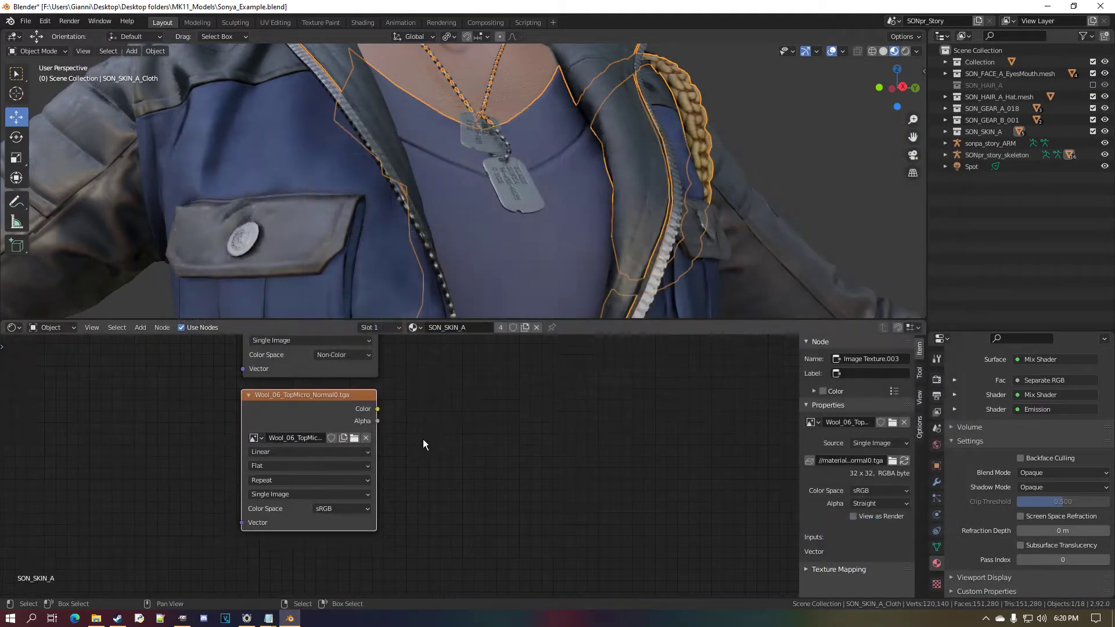
pyautogui.click(372, 513)
pyautogui.click(362, 460)
pyautogui.moveTo(283, 459); pyautogui.dragTo(377, 501, button='middle')
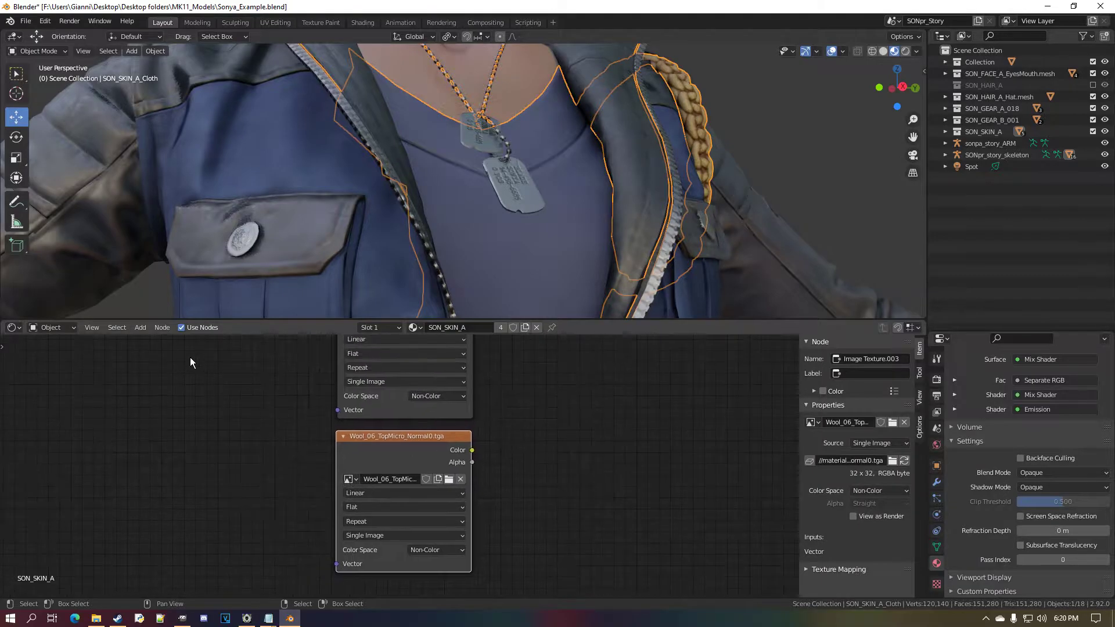
# Add a UV Map node well to the left of the Wool_06_TopMicro_Normal0.tga node.
pyautogui.click(145, 333)
pyautogui.moveTo(169, 360)
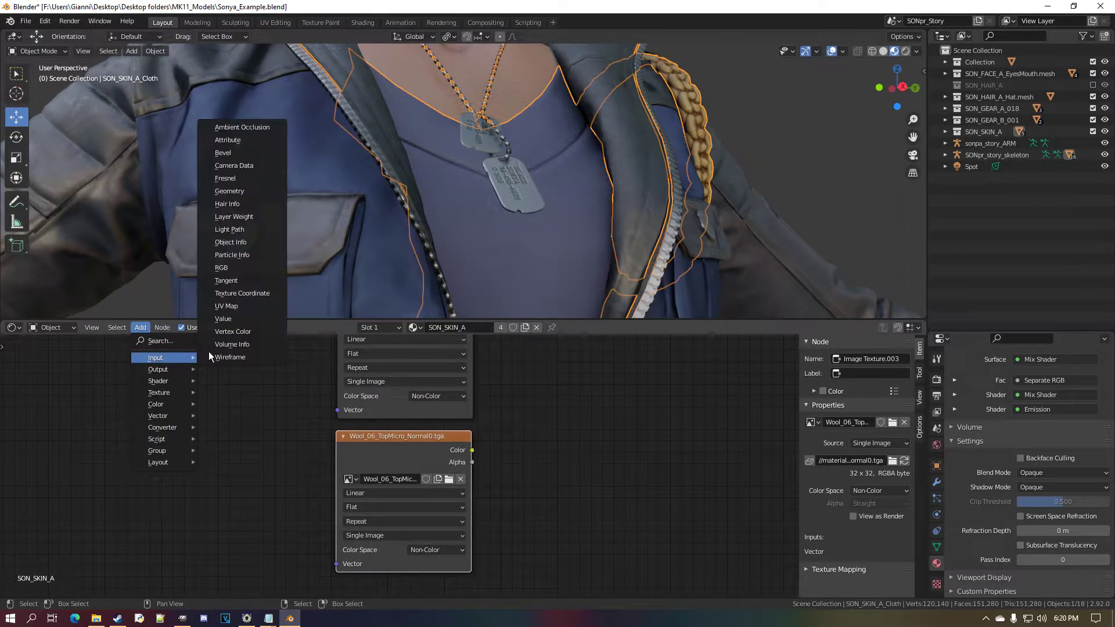
pyautogui.click(248, 315)
pyautogui.click(130, 445)
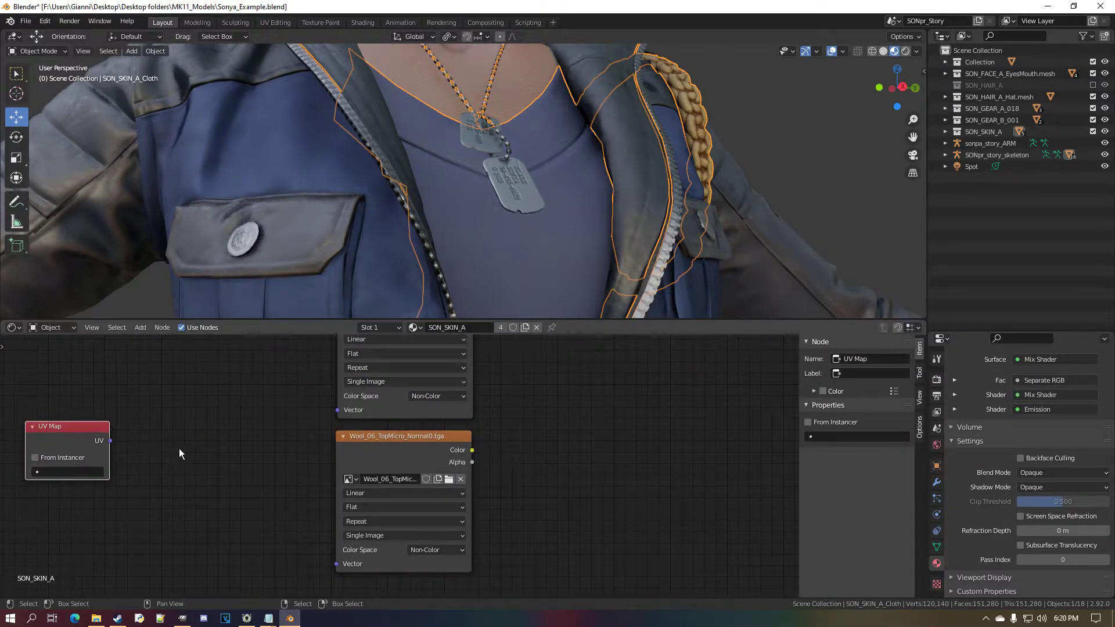
# Add a Mapping node and link it between the UV Map node's UV output and the wool normal texture's Vector input.
pyautogui.hotkey('shift', 'a')
pyautogui.moveTo(169, 517)
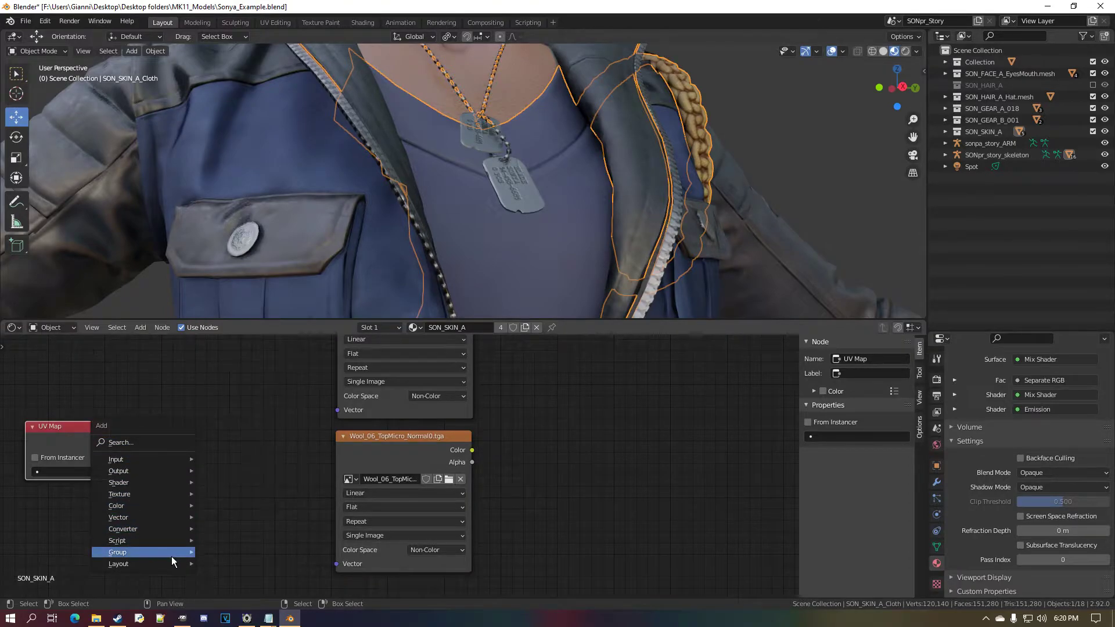
pyautogui.click(252, 452)
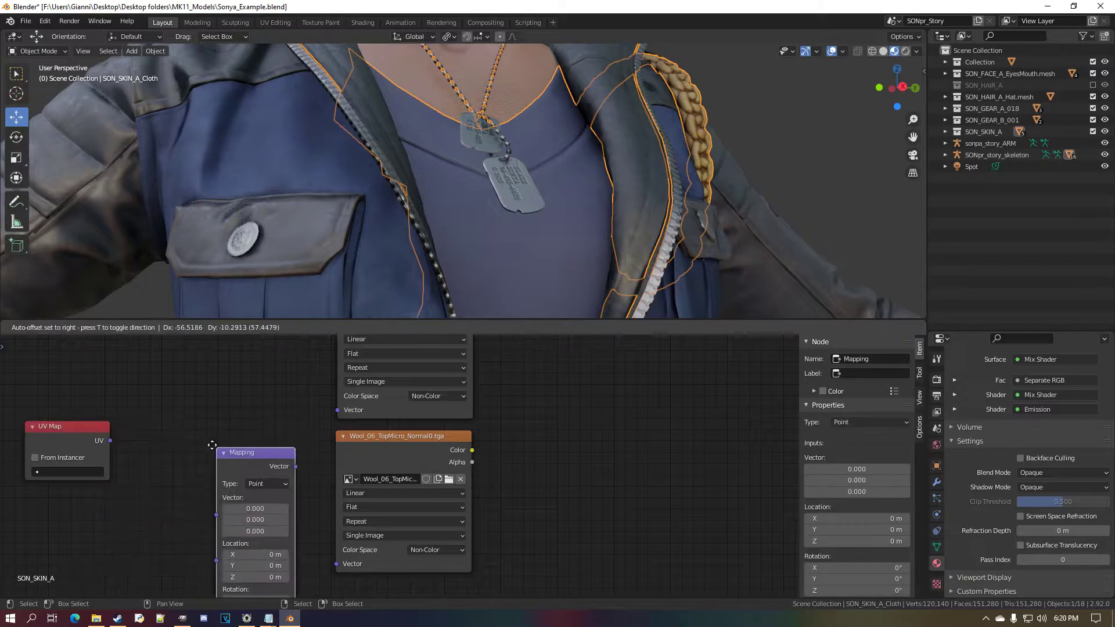
pyautogui.click(184, 413)
pyautogui.moveTo(110, 441); pyautogui.dragTo(187, 465)
pyautogui.moveTo(276, 492); pyautogui.dragTo(250, 476, button='middle')
pyautogui.moveTo(240, 418); pyautogui.dragTo(310, 548)
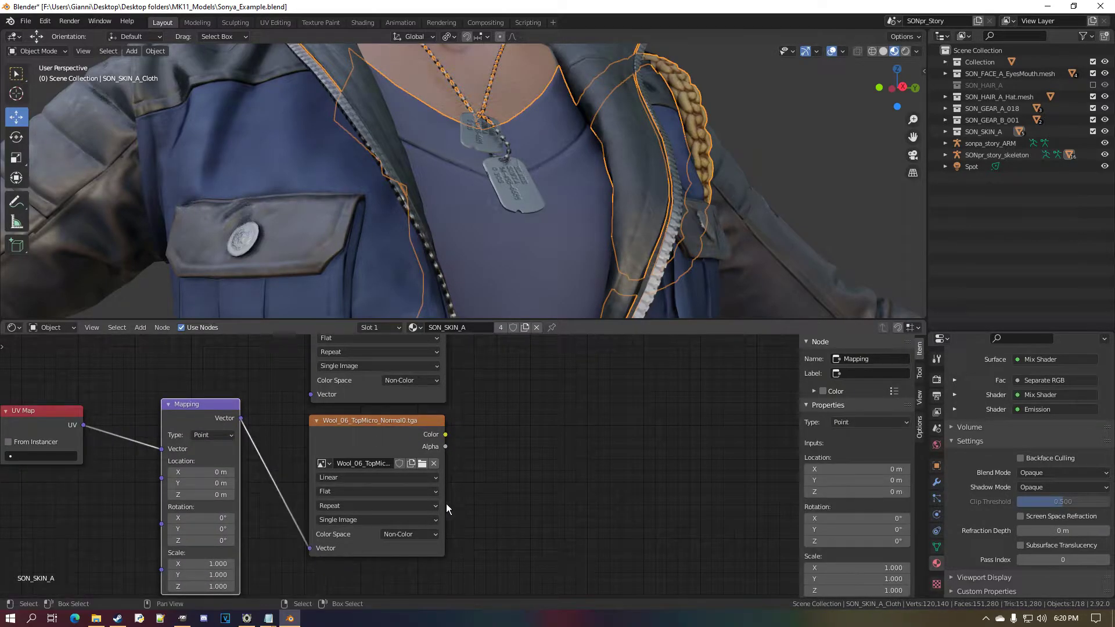
# Add a MixRGB node to the right of the SON_SKIN_A_Norm0.tga and wool normal texture nodes.
pyautogui.scroll(-2, 445, 503)
pyautogui.moveTo(437, 490); pyautogui.dragTo(175, 463, button='middle')
pyautogui.click(140, 327)
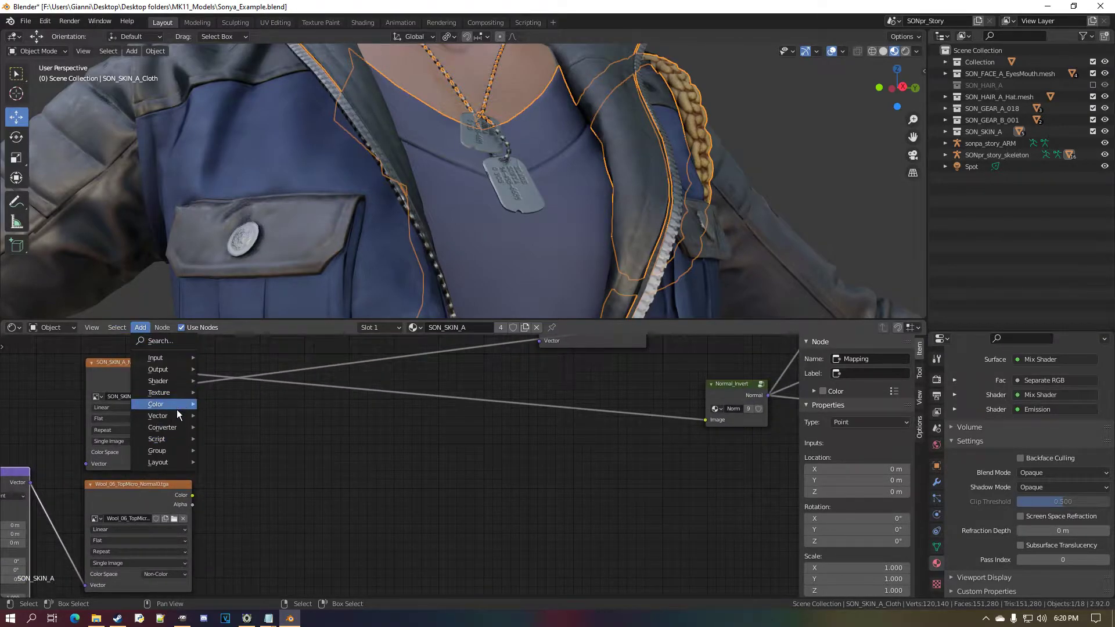
pyautogui.moveTo(174, 405)
pyautogui.click(245, 469)
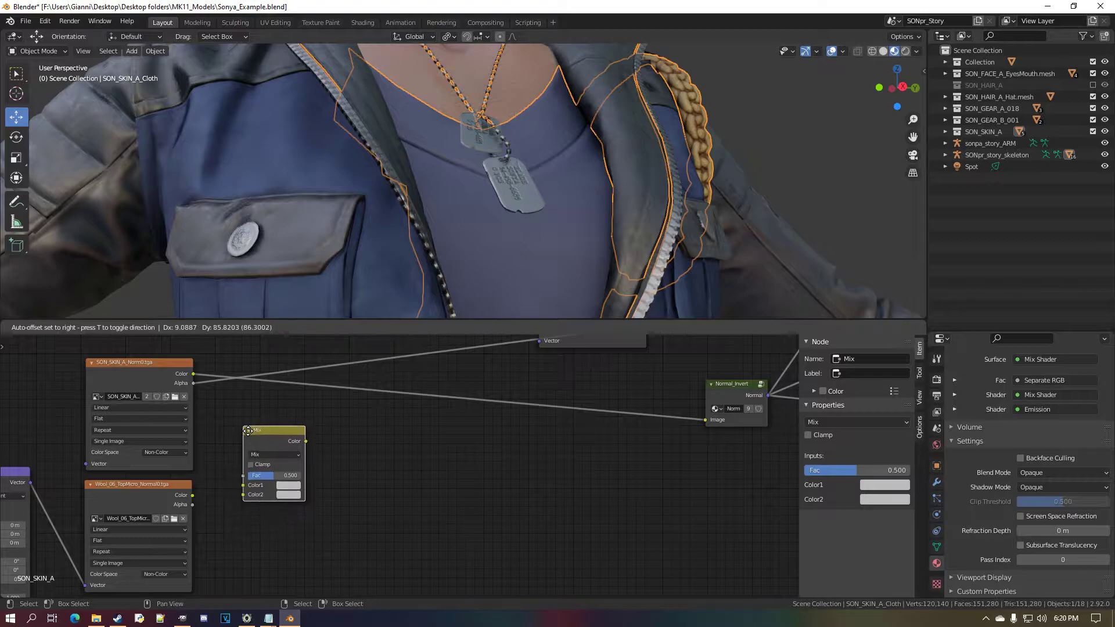
pyautogui.click(248, 430)
# Link SON_SKIN_A_Norm0.tga to the mix node's Color1 and the wool normal to Color2, and set the blending mode to Overlay.
pyautogui.moveTo(193, 373); pyautogui.dragTo(241, 496)
pyautogui.moveTo(180, 480); pyautogui.dragTo(241, 485, button='middle')
pyautogui.scroll(1, 238, 473)
pyautogui.moveTo(222, 443); pyautogui.dragTo(338, 502, button='middle')
pyautogui.click(475, 520)
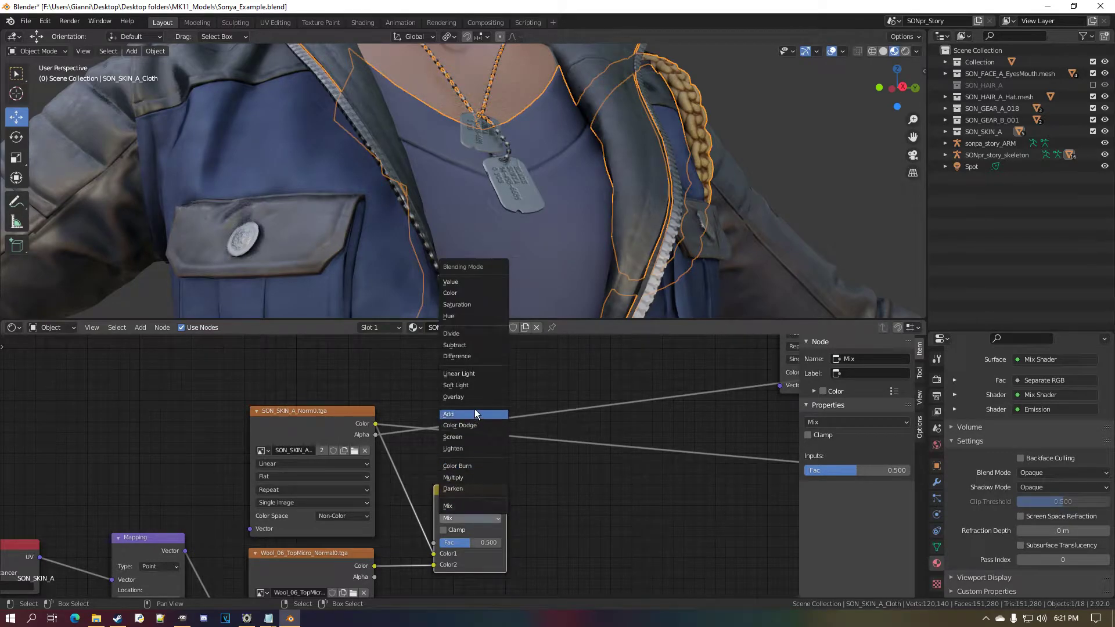
pyautogui.click(465, 397)
# Duplicate the SON_SKIN_A_Norm0.tga node to its left and load SON_SKIN_A_Wool_Mask.tga from the Final_Textures_Skin_A folder into the copy.
pyautogui.moveTo(291, 453); pyautogui.dragTo(347, 461, button='middle')
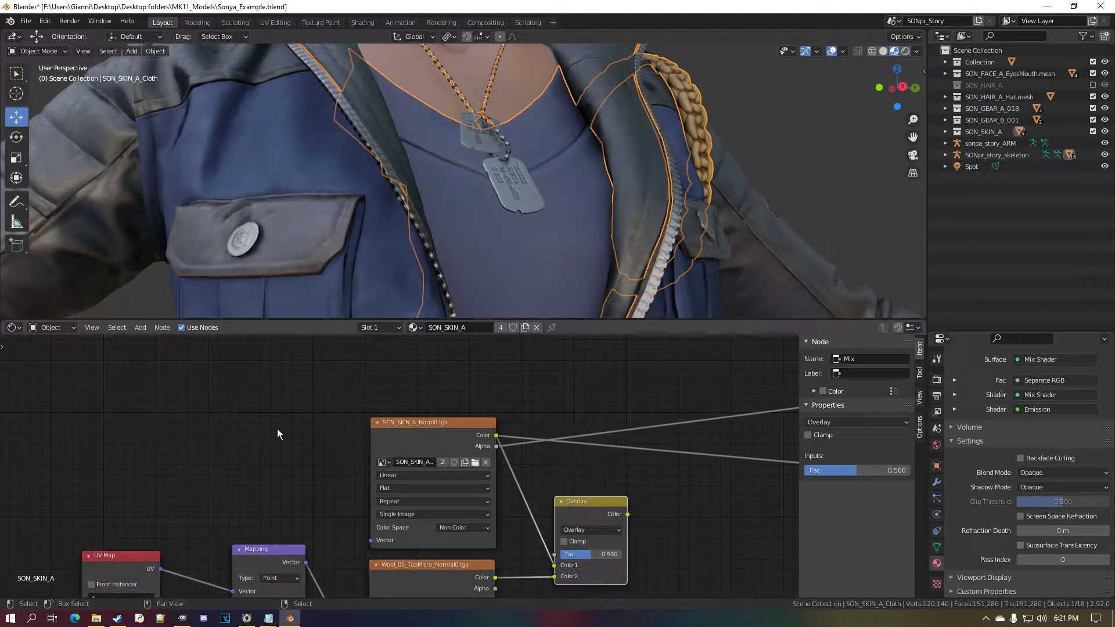
pyautogui.click(423, 428)
pyautogui.hotkey('shift', 'd')
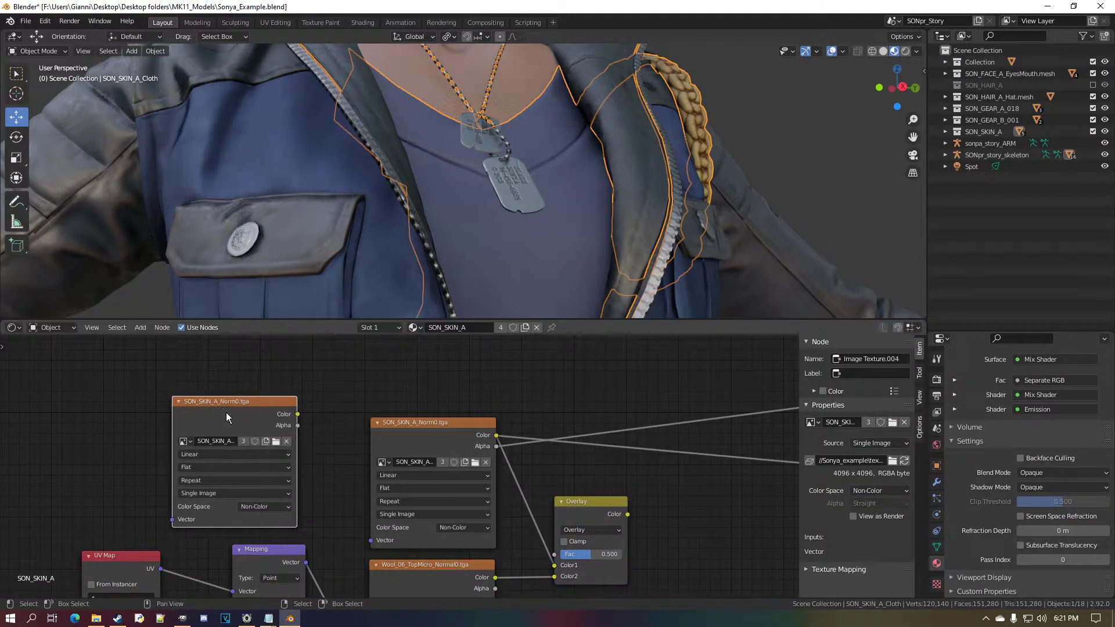
pyautogui.click(276, 442)
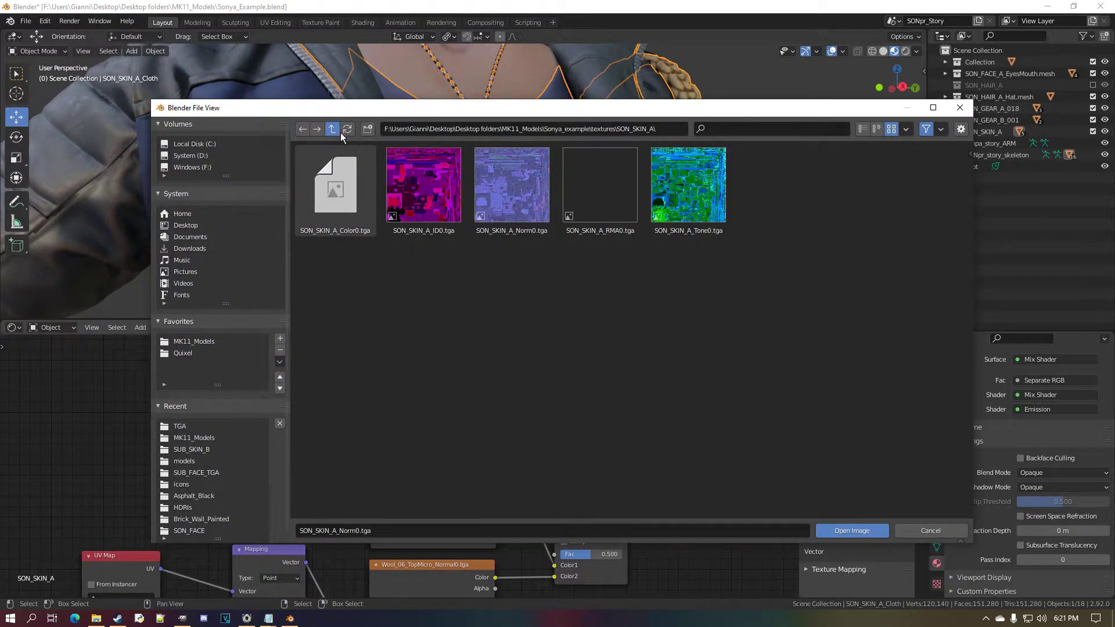
pyautogui.click(339, 132)
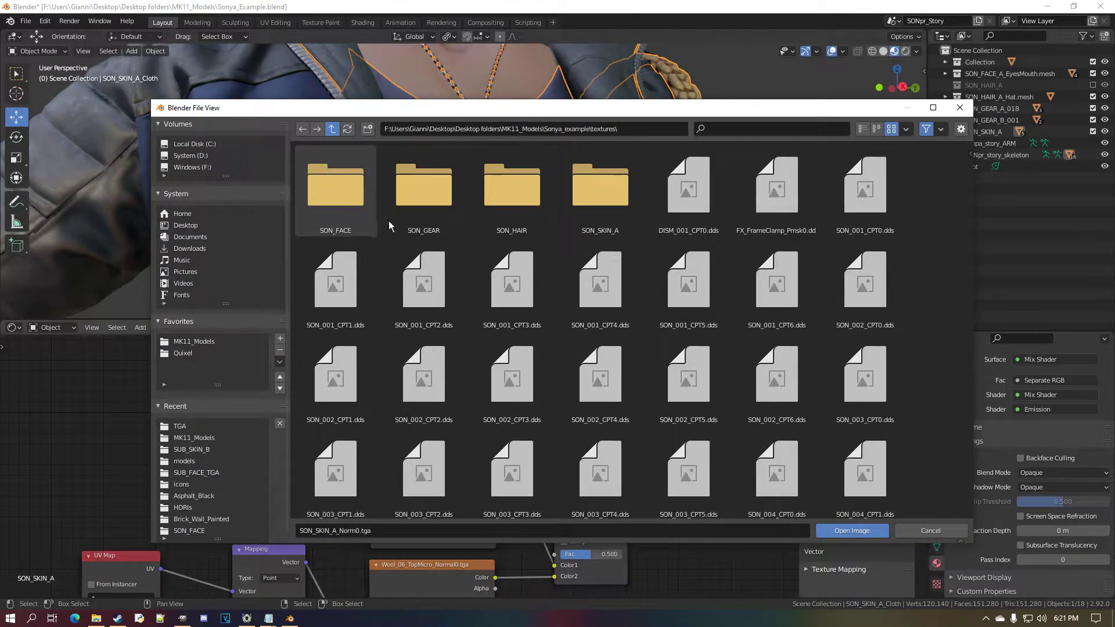
pyautogui.press('BackSpace')
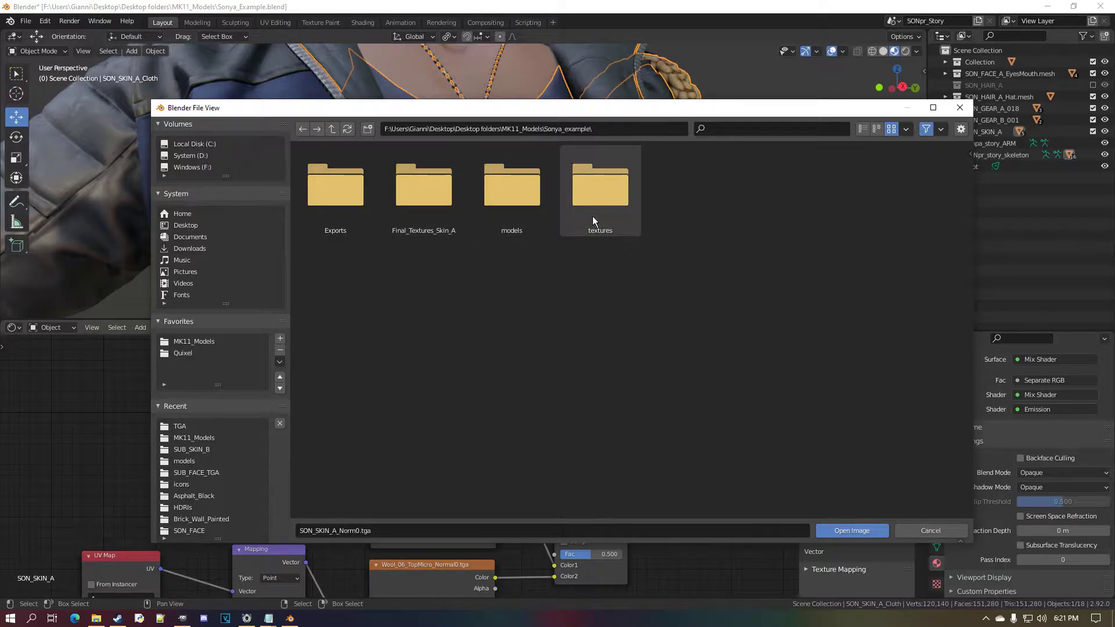
pyautogui.click(414, 224)
pyautogui.doubleClick(575, 230)
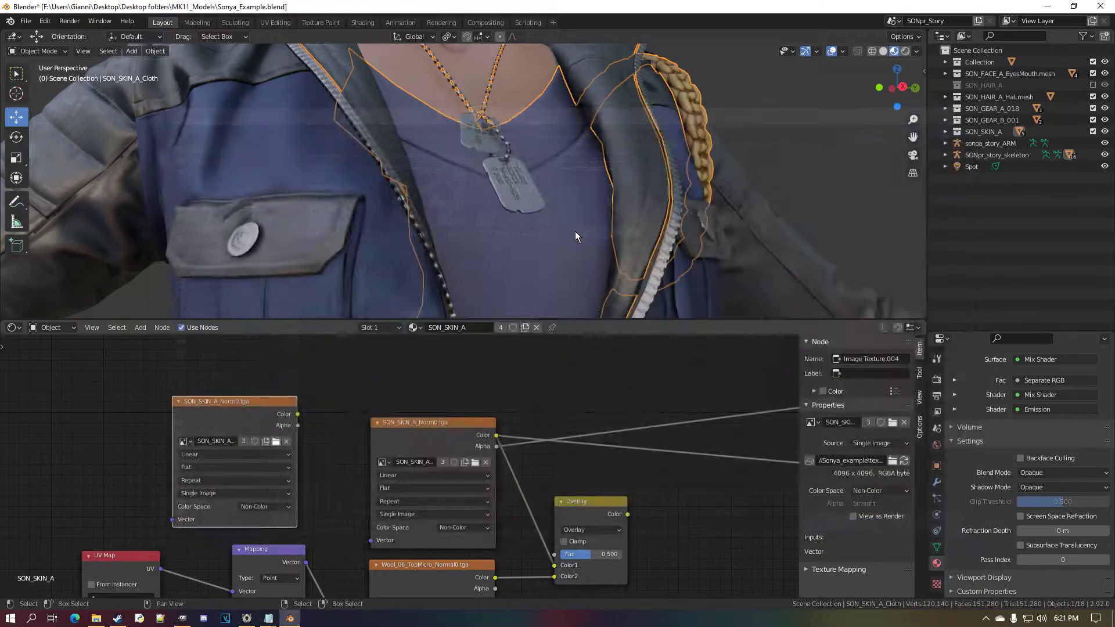
# Set the wool mask's color space to Non-Color and link its Color output to the Overlay node's Fac.
pyautogui.moveTo(291, 515); pyautogui.dragTo(226, 493, button='middle')
pyautogui.click(223, 485)
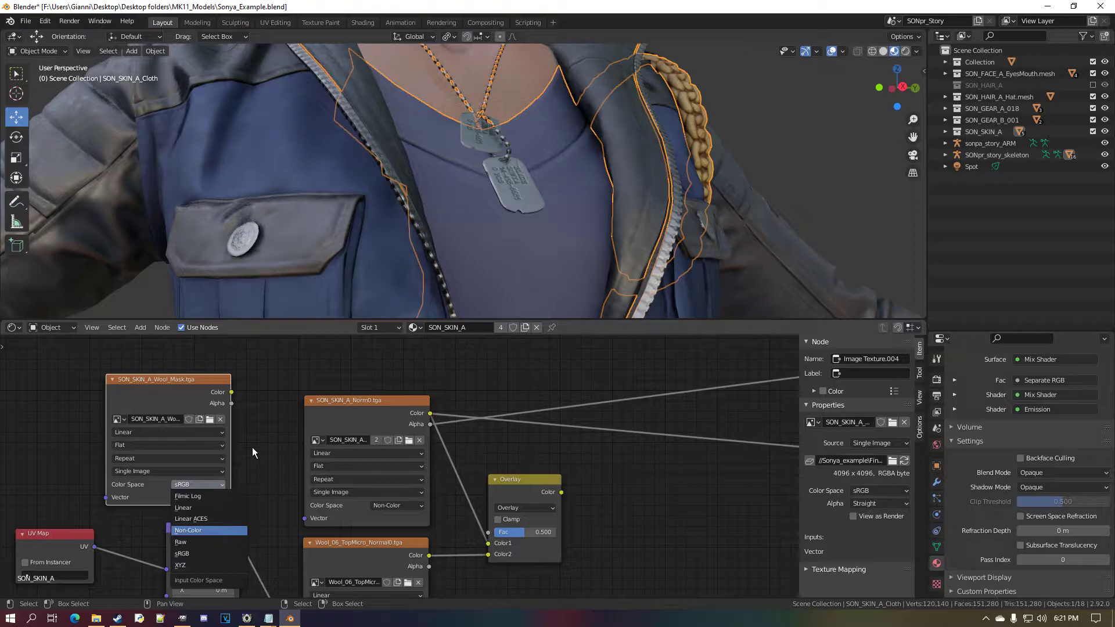
pyautogui.press('Return')
pyautogui.moveTo(231, 392); pyautogui.dragTo(488, 532)
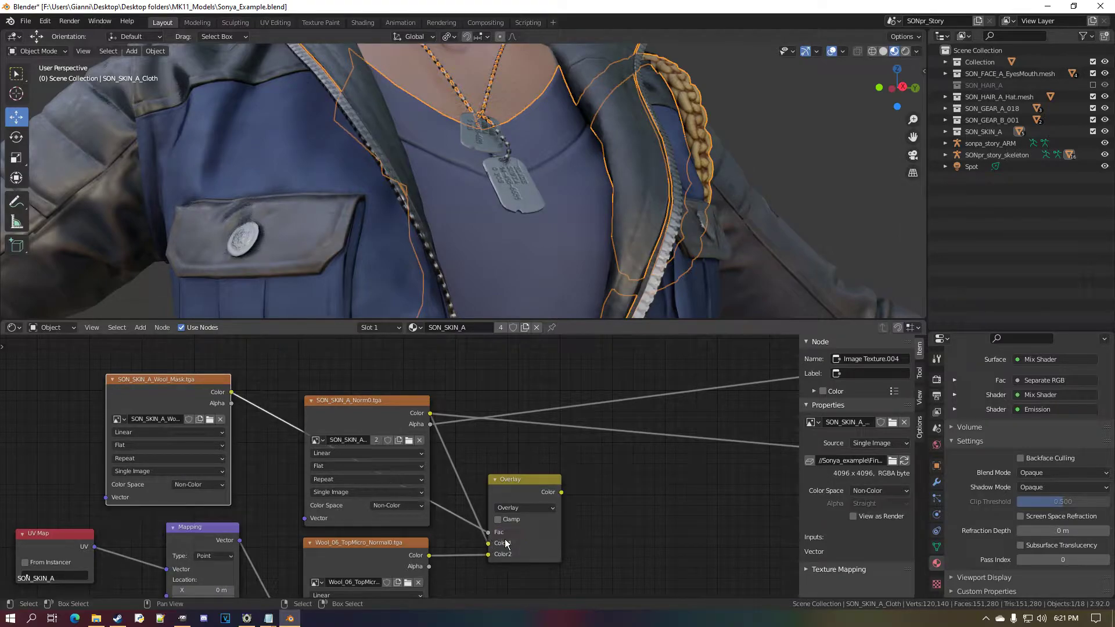
# Link the Overlay node's Color output to the Image input of the Normal_Invert group.
pyautogui.moveTo(583, 511); pyautogui.dragTo(249, 510, button='middle')
pyautogui.scroll(-1, 555, 512)
pyautogui.moveTo(201, 495); pyautogui.dragTo(604, 480)
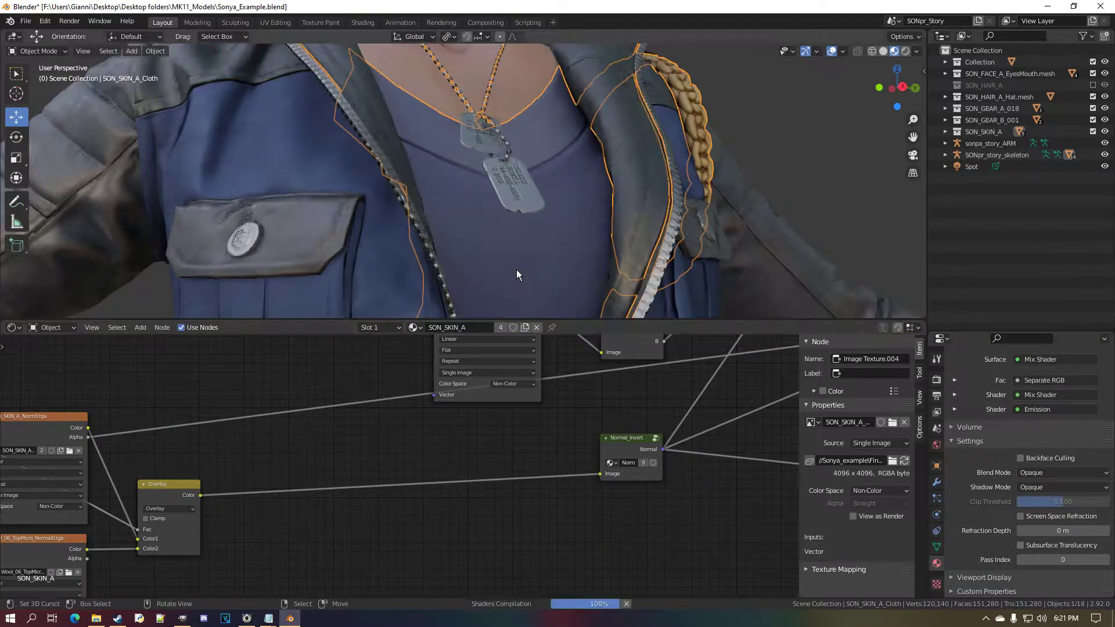
# Look closely at the shirt below the dog tags and set the viewport's render pass to Specular Light.
pyautogui.moveTo(516, 269); pyautogui.dragTo(510, 236, button='middle')
pyautogui.scroll(3, 482, 231)
pyautogui.scroll(-3, 477, 228)
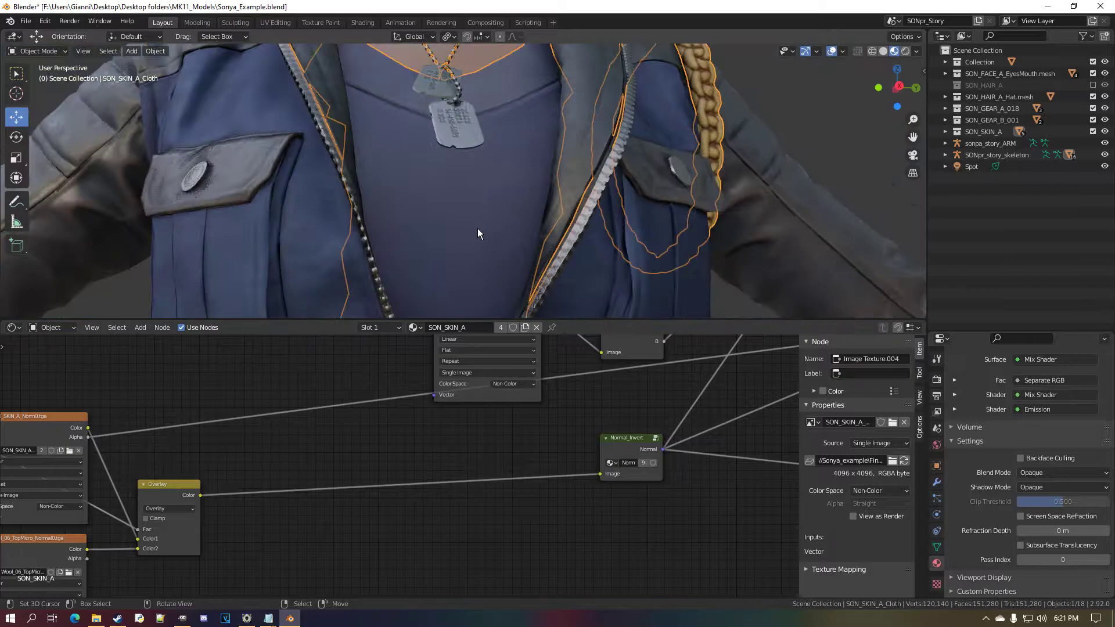
pyautogui.scroll(4, 477, 220)
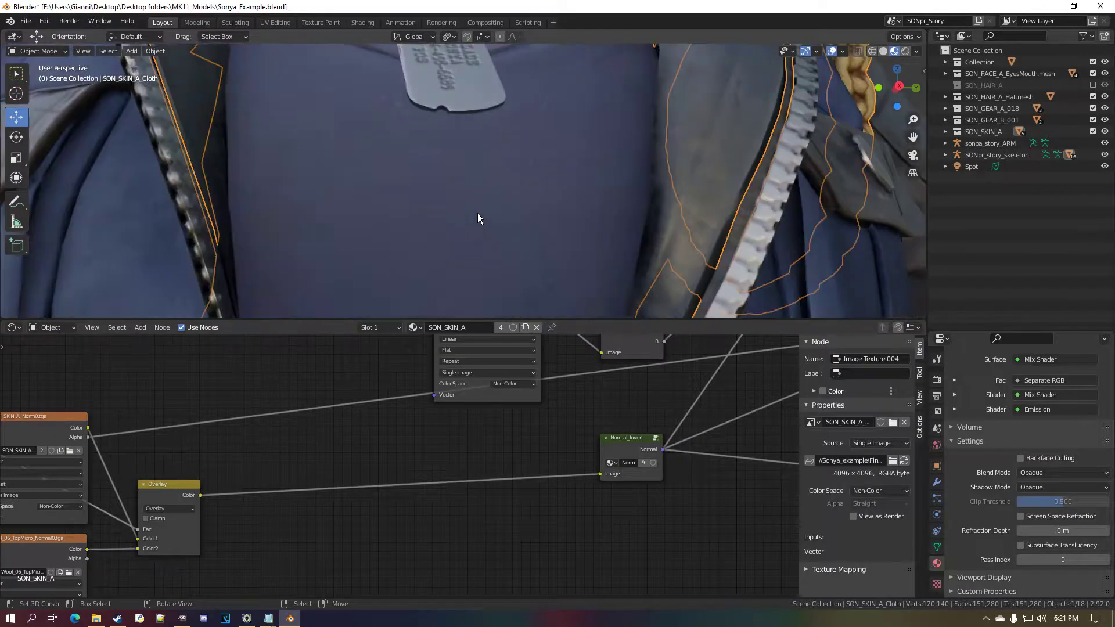
pyautogui.click(916, 52)
pyautogui.click(887, 250)
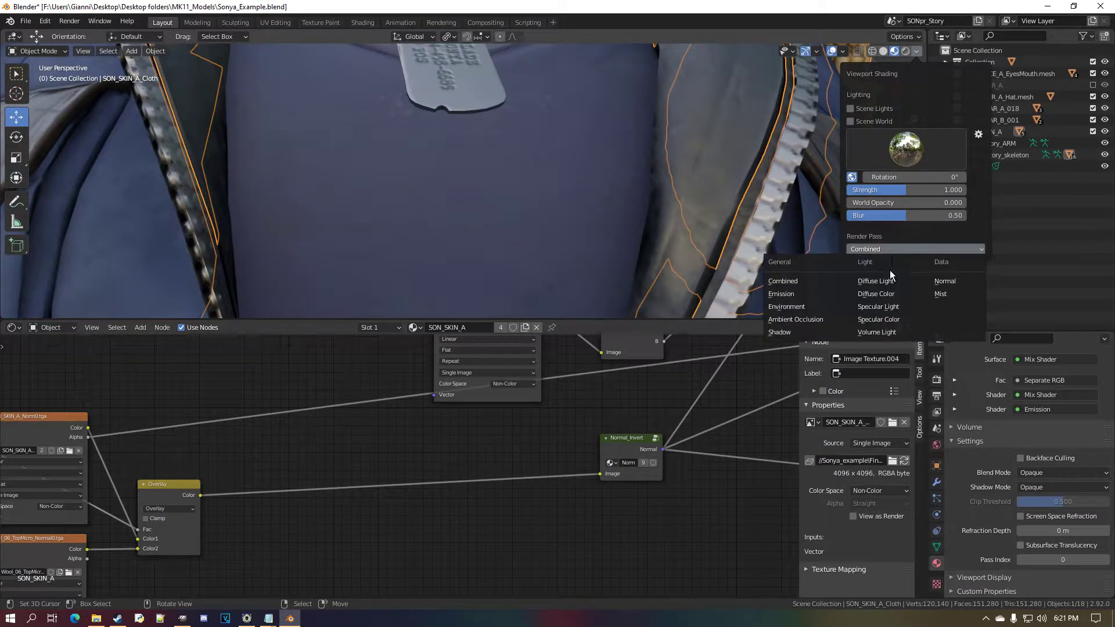
pyautogui.click(893, 308)
# Raise the Mapping node's X, Y and Z scale together to 152.8.
pyautogui.scroll(-4, 325, 493)
pyautogui.moveTo(323, 492); pyautogui.dragTo(451, 427, button='middle')
pyautogui.scroll(-2, 386, 445)
pyautogui.moveTo(386, 445); pyautogui.dragTo(525, 417, button='middle')
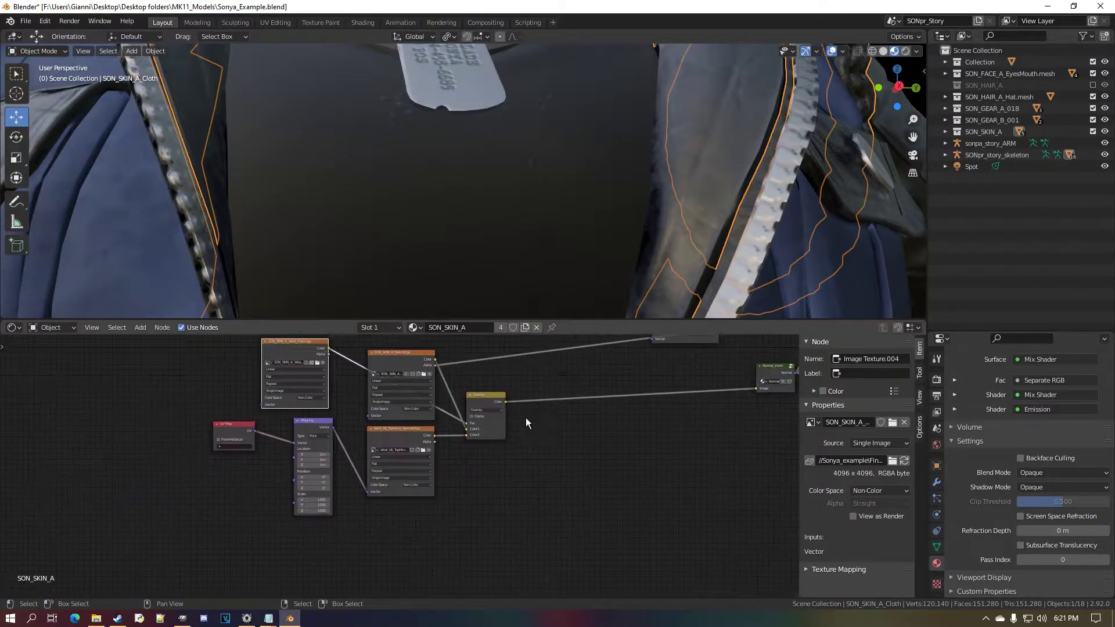
pyautogui.scroll(5, 401, 465)
pyautogui.moveTo(286, 516); pyautogui.dragTo(367, 484, button='middle')
pyautogui.scroll(6, 367, 483)
pyautogui.scroll(1, 367, 484)
pyautogui.moveTo(366, 484); pyautogui.dragTo(836, 518)
# Examine the knit pattern on the shirt and enlarge the 3D viewport by shrinking the shader editor.
pyautogui.scroll(-5, 487, 197)
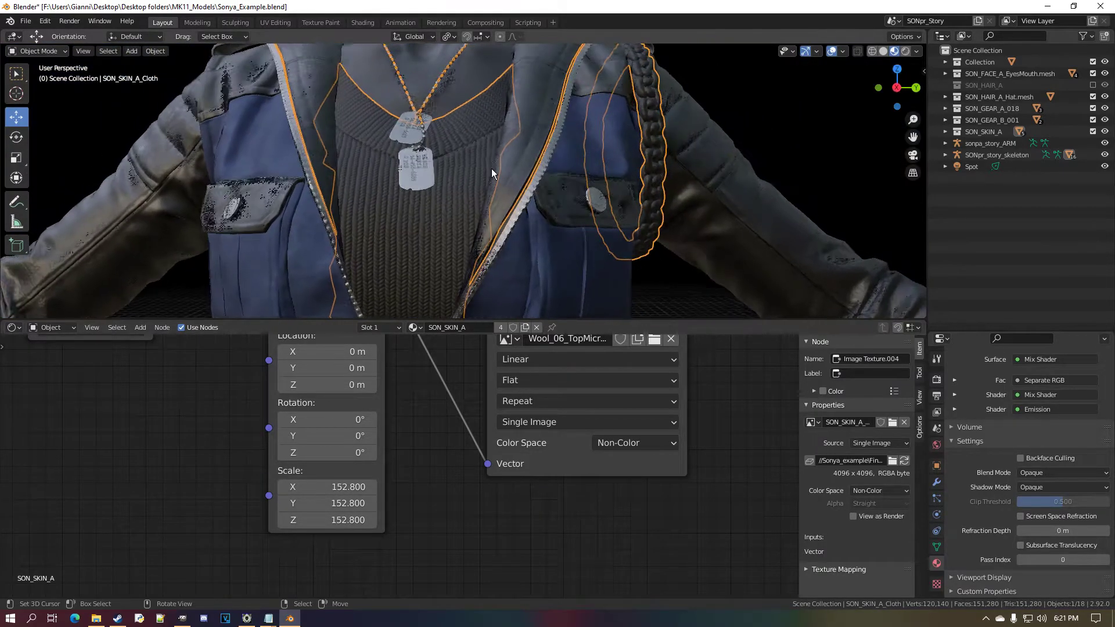
pyautogui.scroll(3, 509, 167)
pyautogui.moveTo(492, 168); pyautogui.dragTo(523, 153, button='middle')
pyautogui.scroll(-4, 521, 158)
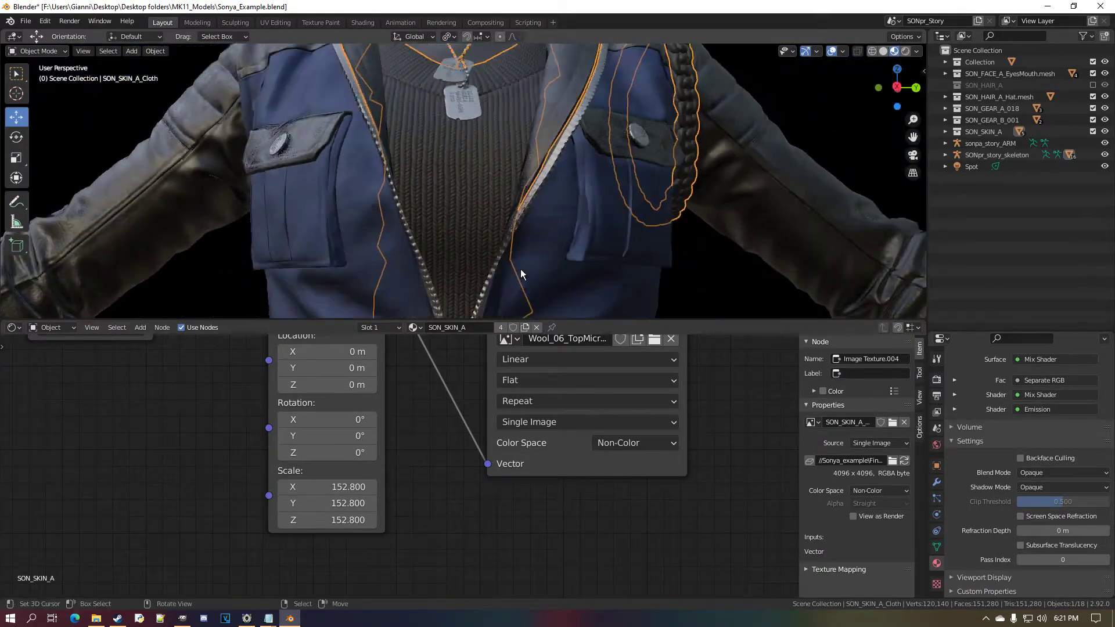
pyautogui.moveTo(577, 322); pyautogui.dragTo(578, 422)
pyautogui.scroll(-2, 553, 302)
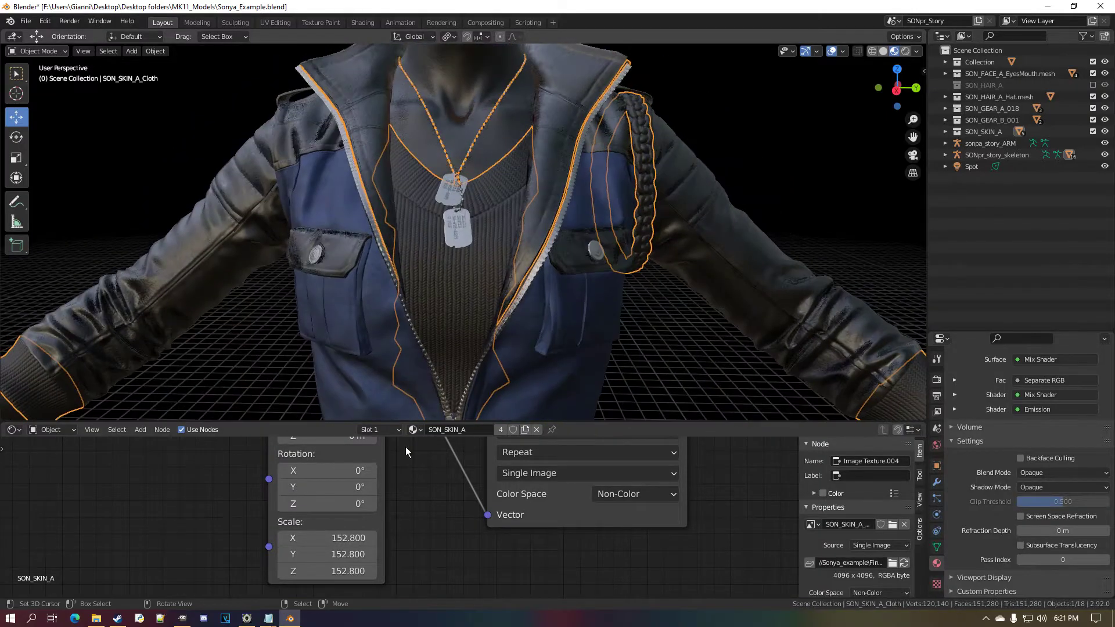
# Set the Mapping node's X, Y and Z scale to 200 and inspect the knit up close.
pyautogui.click(350, 538)
pyautogui.write('2')
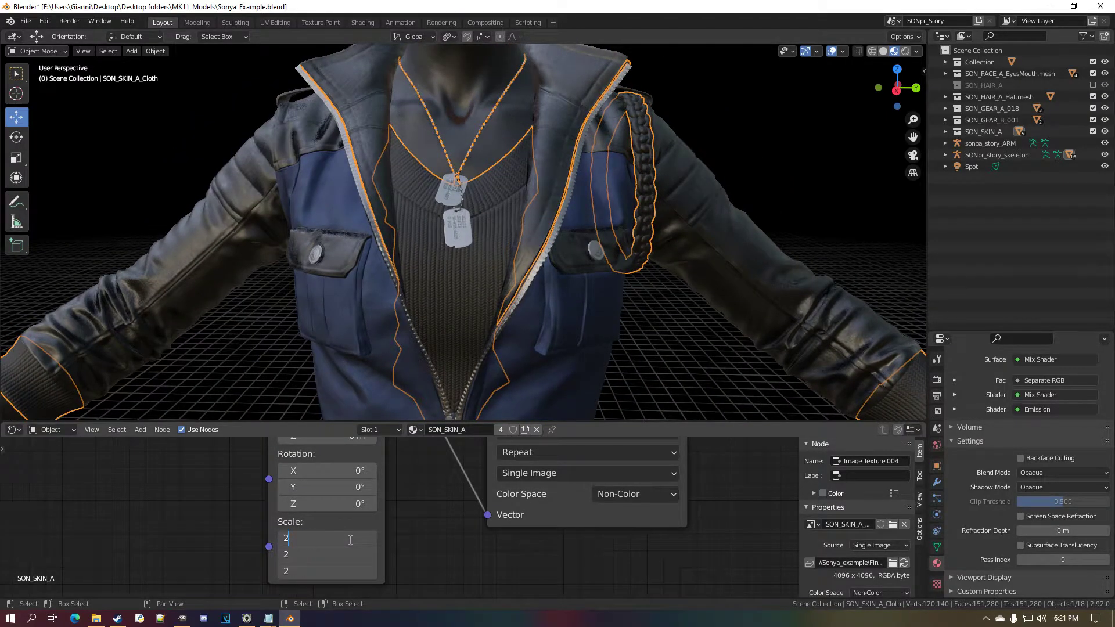
pyautogui.write('00')
pyautogui.press('Return')
pyautogui.scroll(5, 434, 303)
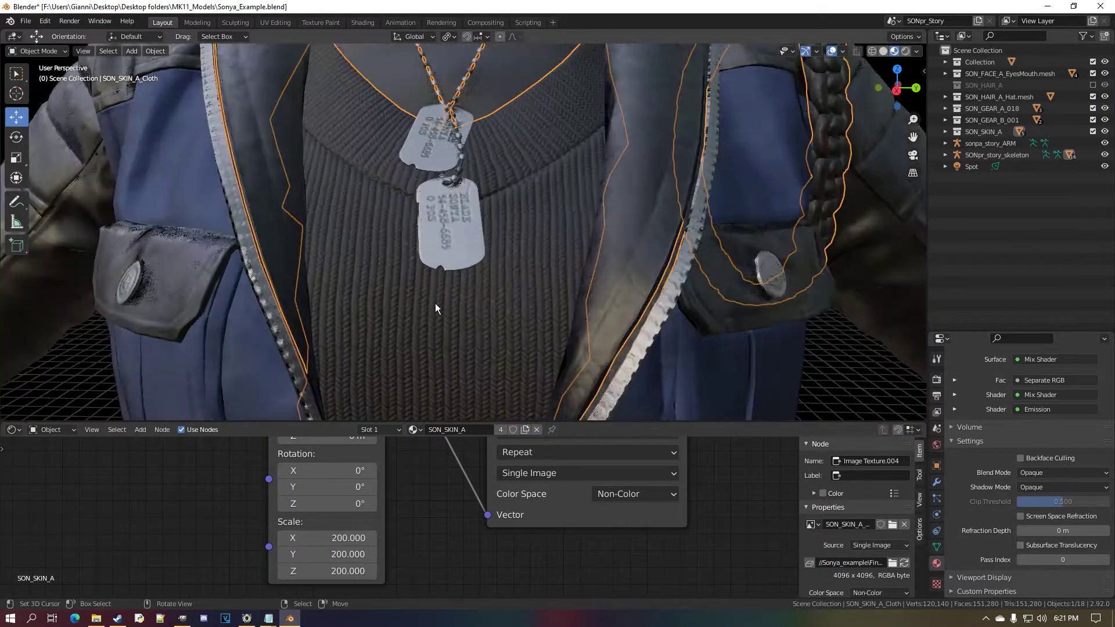
pyautogui.scroll(4, 453, 284)
# Set the Mapping node's X, Y and Z scale to 300 and check the finer knit on the shirt.
pyautogui.click(350, 538)
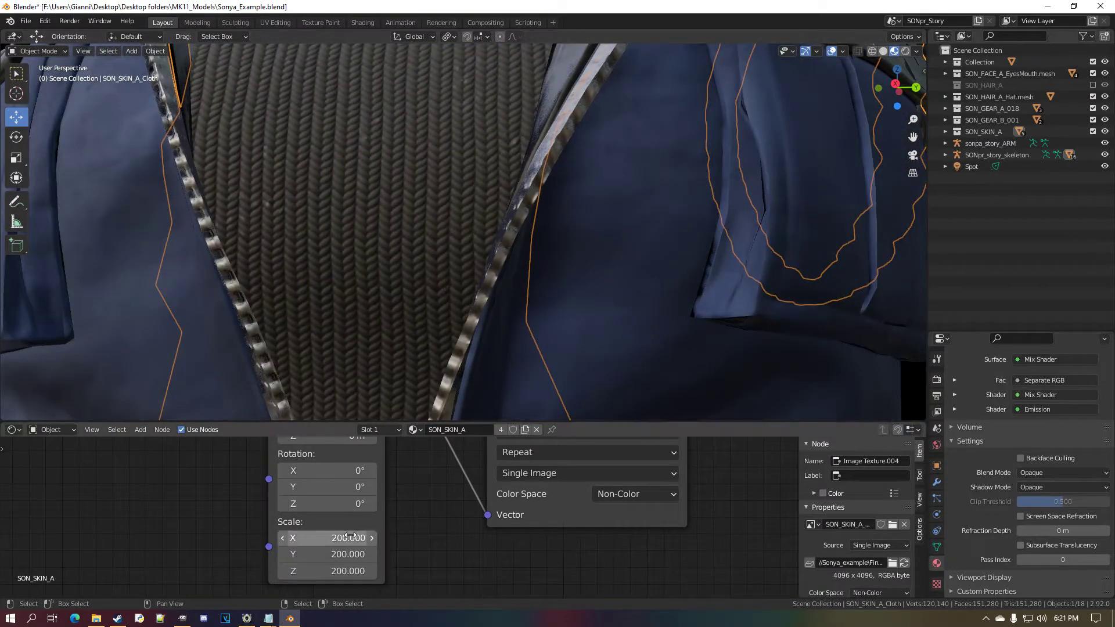
pyautogui.write('300')
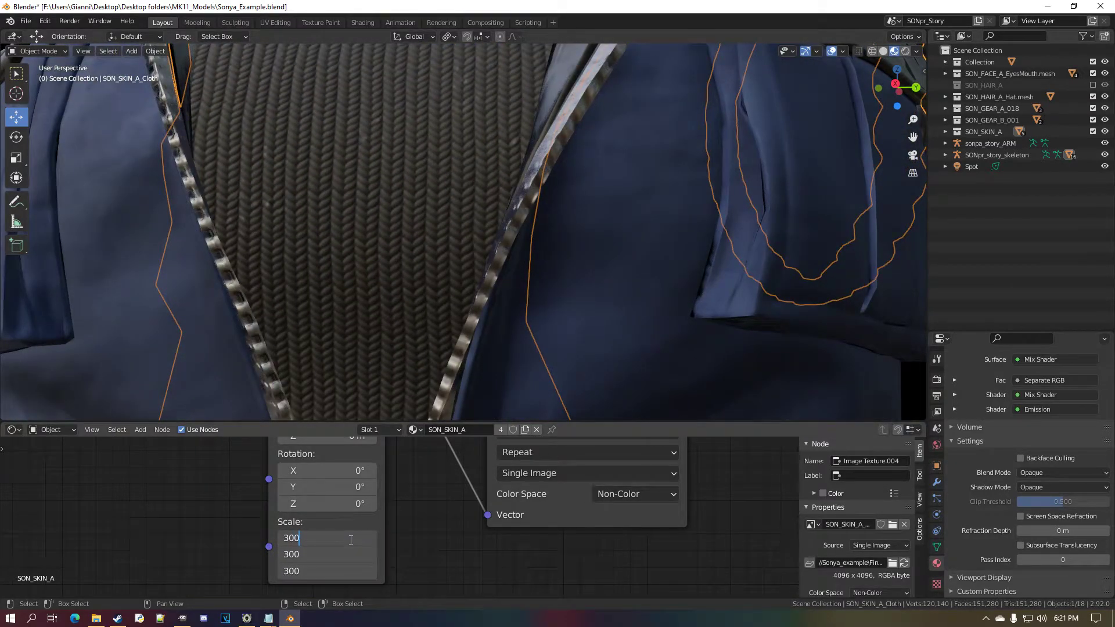
pyautogui.press('Return')
pyautogui.scroll(-5, 419, 201)
pyautogui.scroll(4, 417, 243)
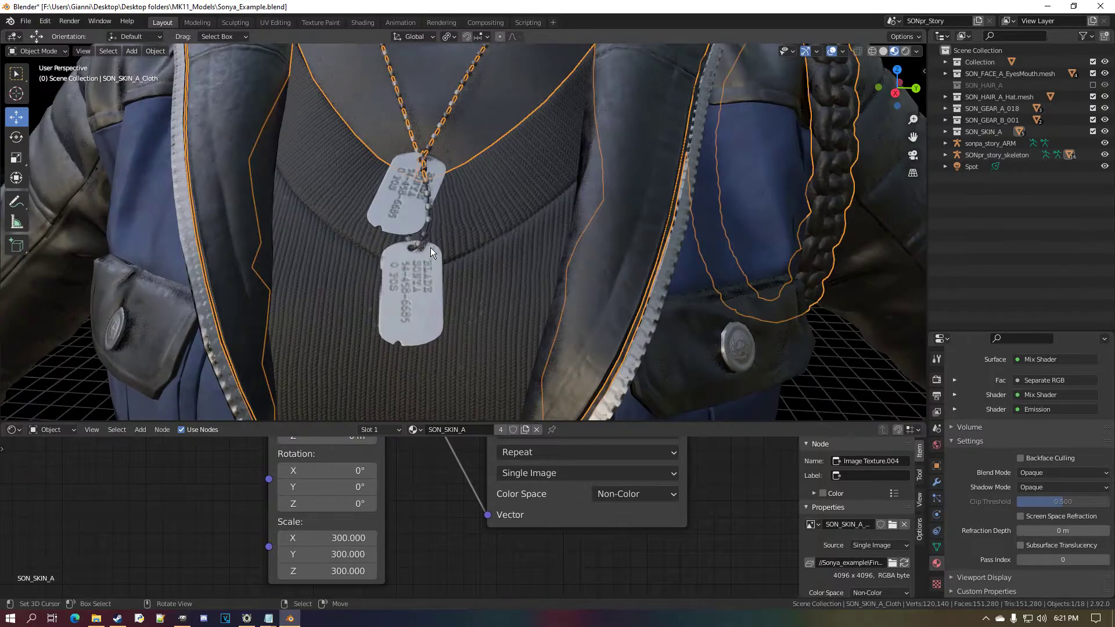
pyautogui.scroll(-6, 430, 247)
# Switch the viewport's render pass back to the combined view, inspect the shirt and jacket, and clear the object selection.
pyautogui.scroll(-2, 419, 508)
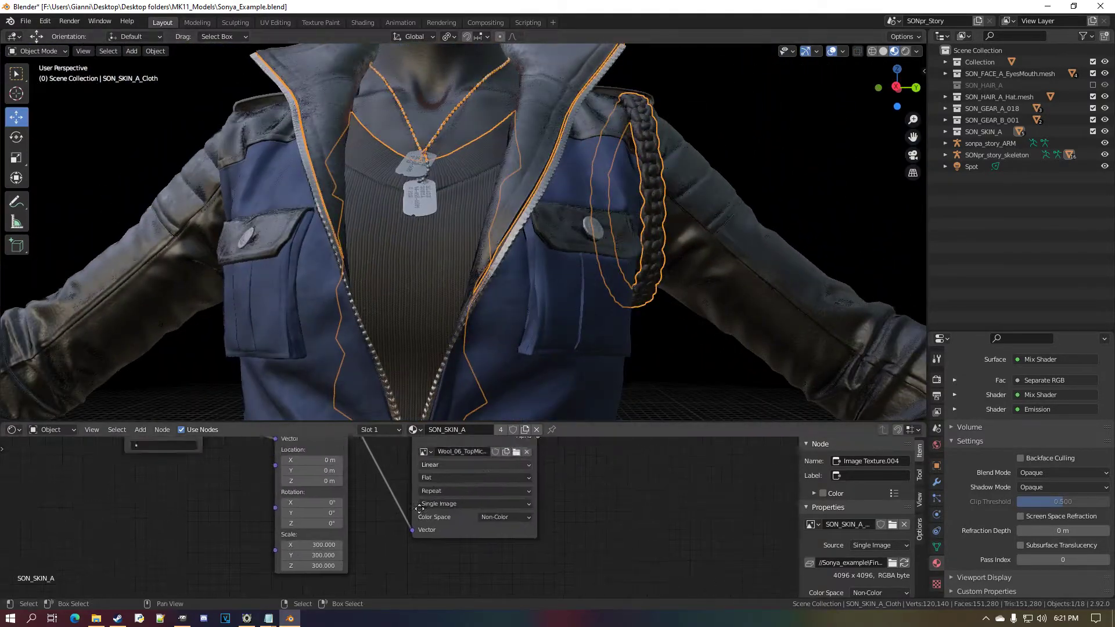
pyautogui.moveTo(420, 509); pyautogui.dragTo(280, 583, button='middle')
pyautogui.click(917, 51)
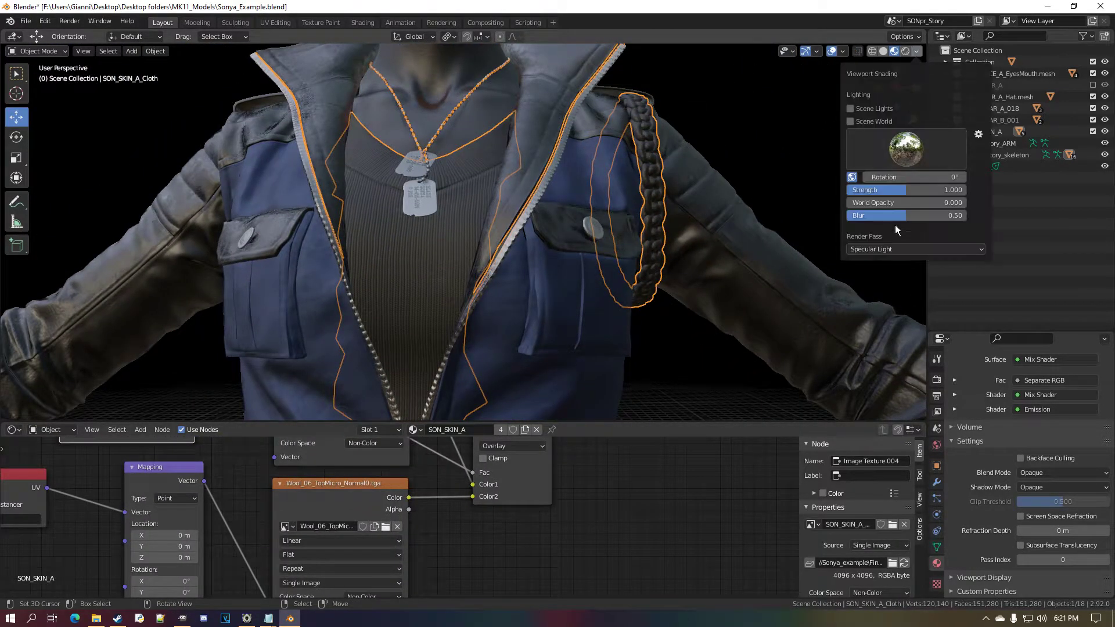
pyautogui.click(897, 248)
pyautogui.click(833, 283)
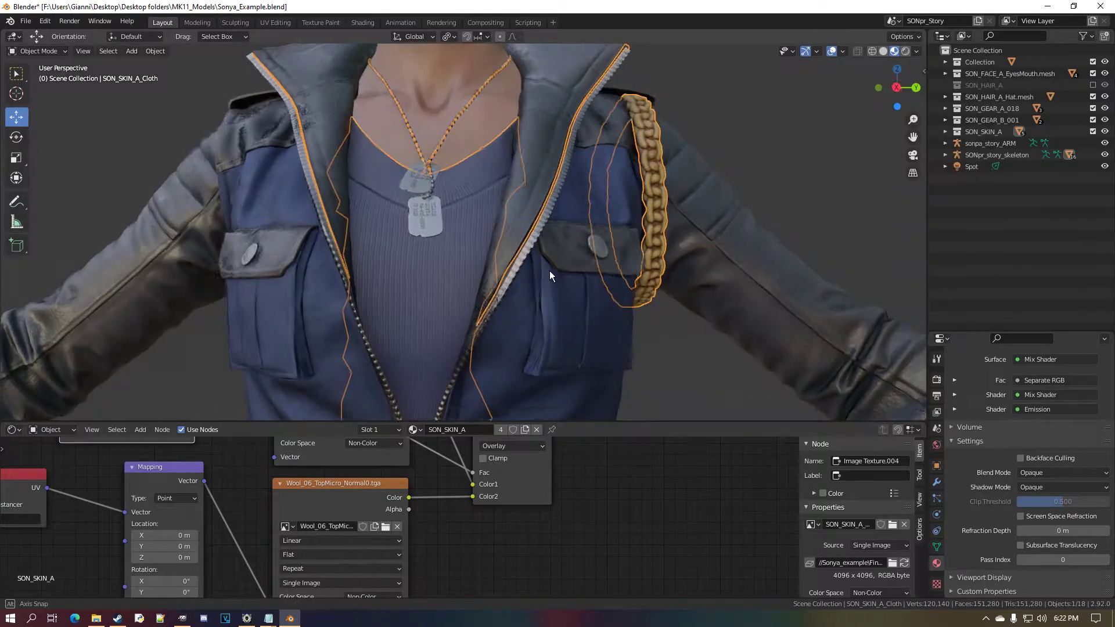
pyautogui.scroll(5, 545, 256)
pyautogui.scroll(-5, 545, 249)
pyautogui.scroll(1, 545, 249)
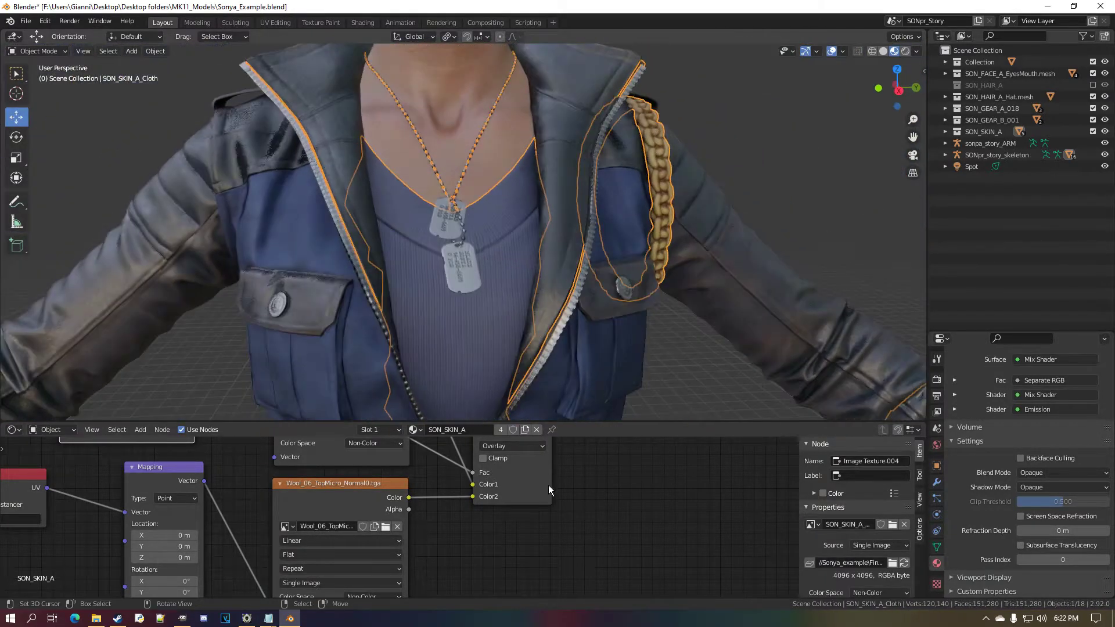
pyautogui.scroll(-3, 548, 490)
pyautogui.click(448, 322)
# Duplicate the Overlay Mix node and insert the copy into the link from the SON_SKIN_A normal texture's Alpha output.
pyautogui.moveTo(472, 532); pyautogui.dragTo(423, 544, button='middle')
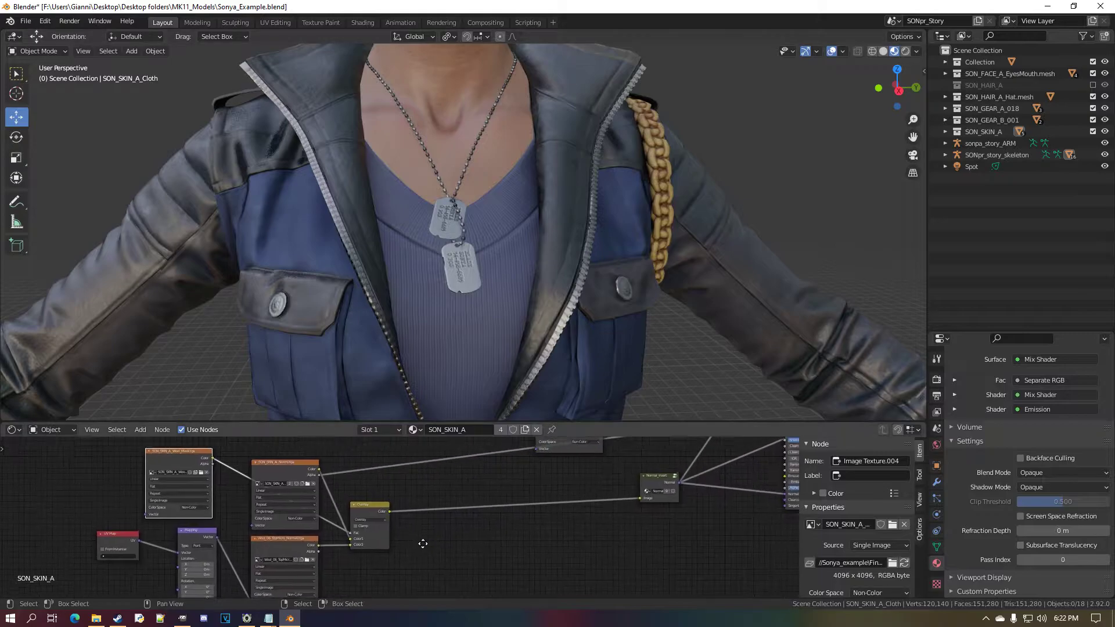
pyautogui.scroll(2, 378, 540)
pyautogui.click(344, 551)
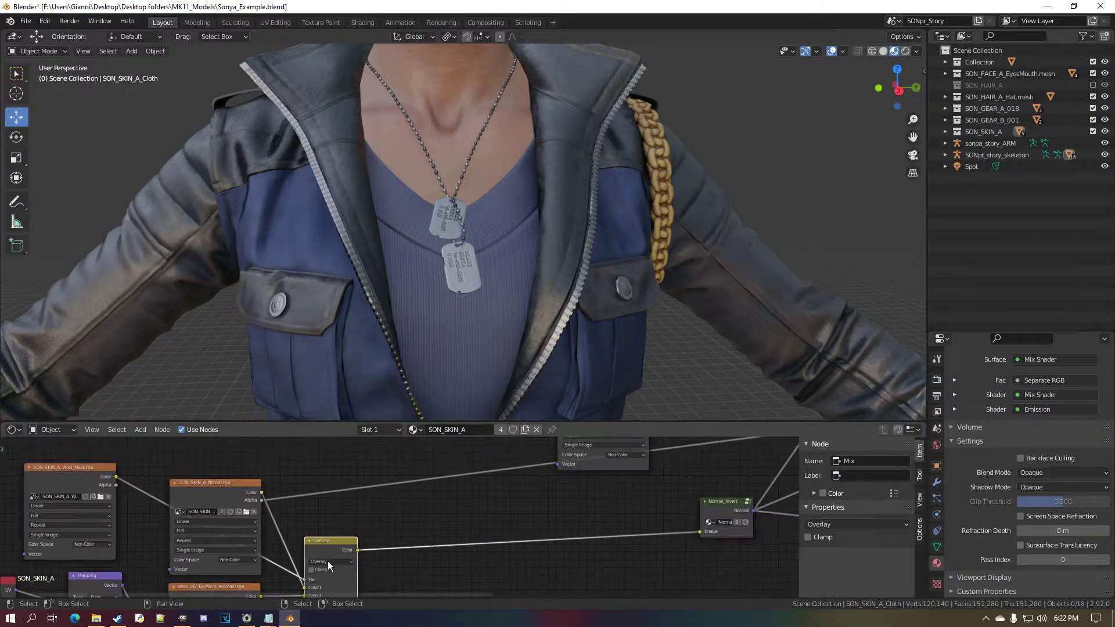
pyautogui.hotkey('shift', 'd')
pyautogui.click(350, 476)
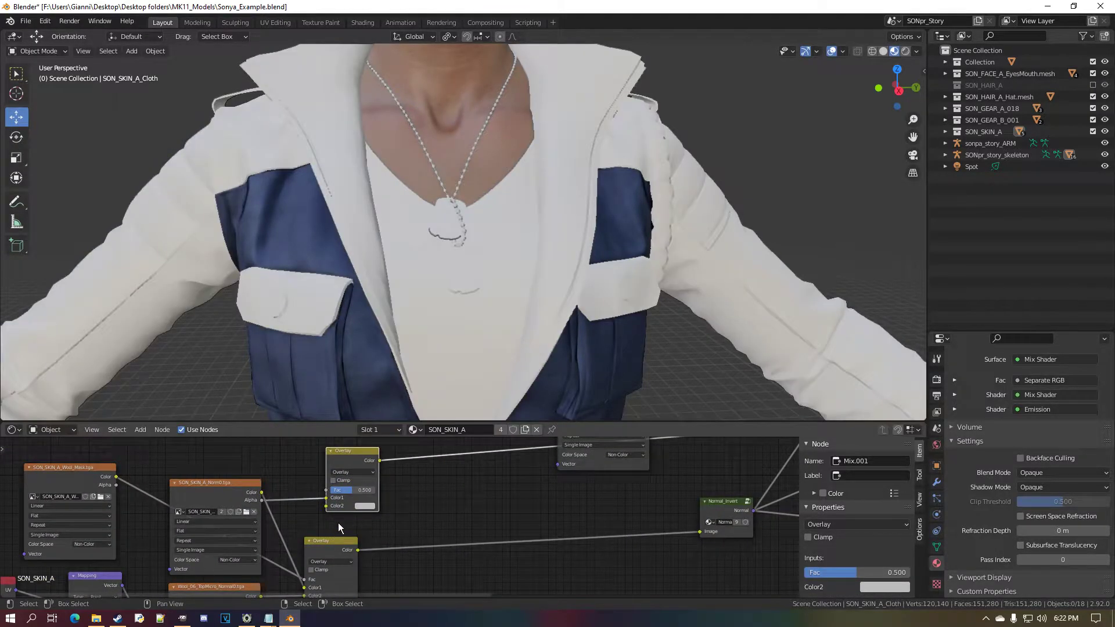
# Connect the wool micro normal texture to the new Overlay node's Color2 and the wool mask's Color to its Fac, and check the knit.
pyautogui.moveTo(350, 495); pyautogui.dragTo(379, 483, button='middle')
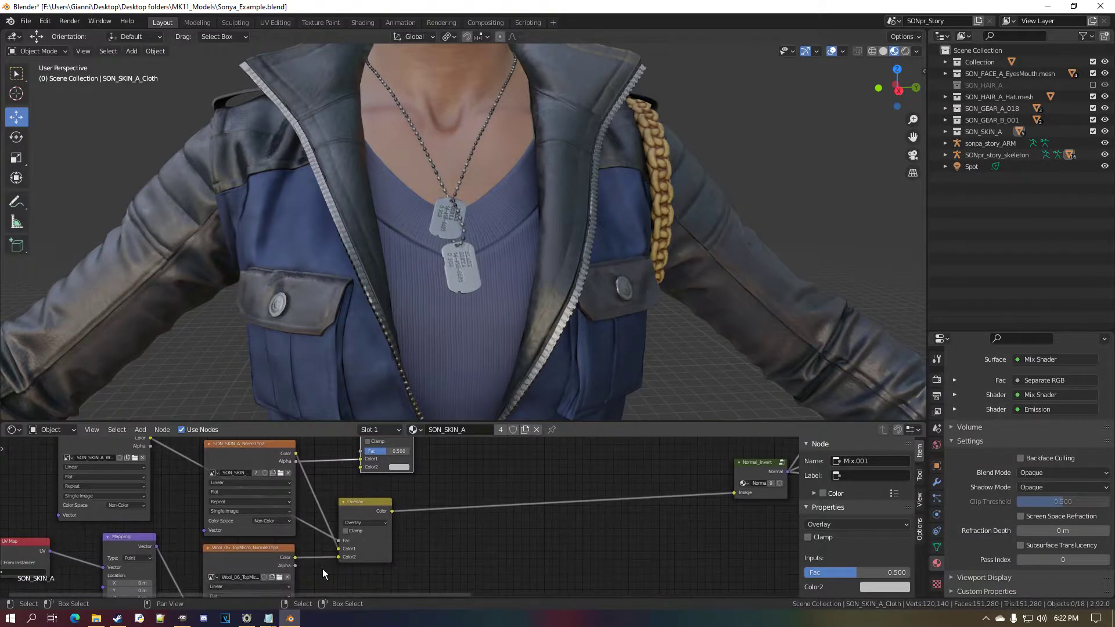
pyautogui.moveTo(296, 557)
pyautogui.mouseDown()
pyautogui.moveTo(374, 479)
pyautogui.moveTo(360, 467)
pyautogui.mouseUp()
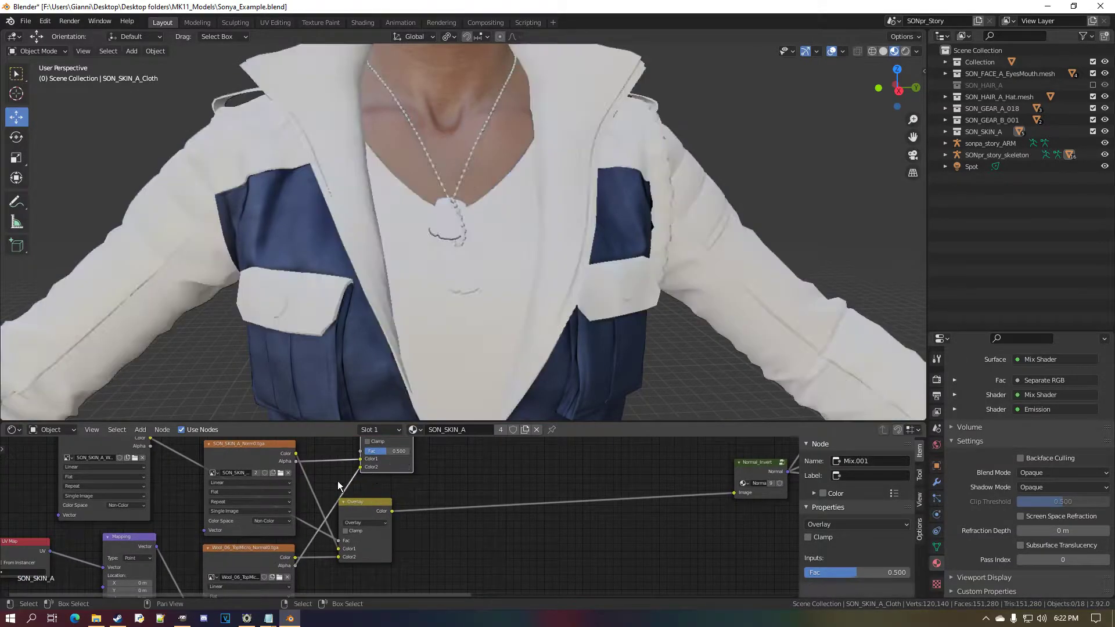
pyautogui.scroll(2, 203, 511)
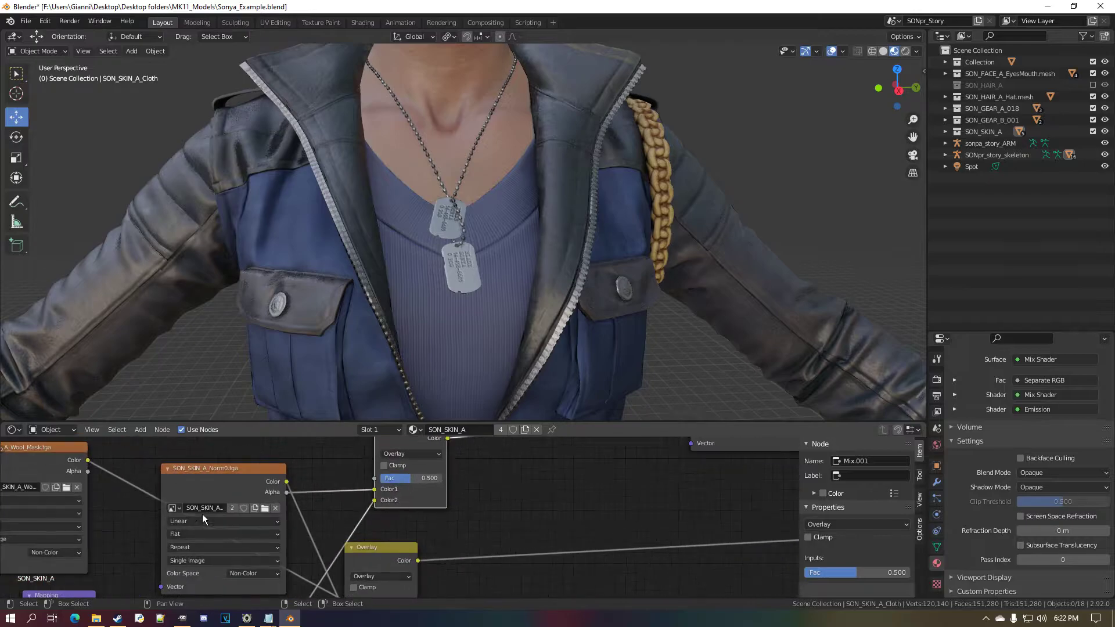
pyautogui.moveTo(90, 461)
pyautogui.mouseDown()
pyautogui.moveTo(320, 486)
pyautogui.moveTo(375, 478)
pyautogui.mouseUp()
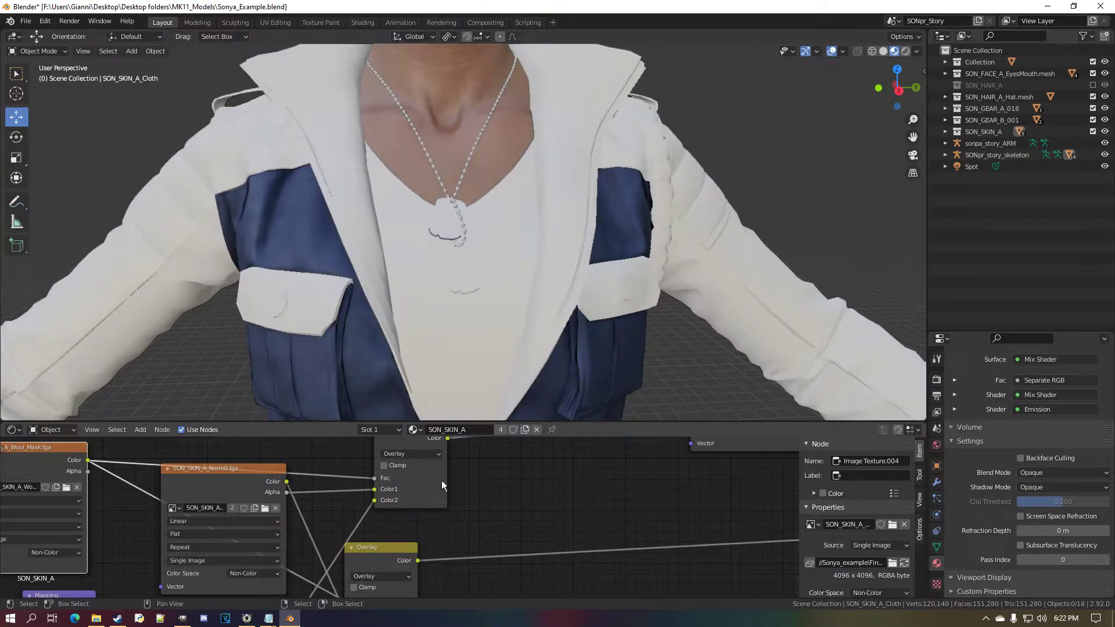
pyautogui.scroll(-2, 441, 485)
pyautogui.scroll(6, 460, 277)
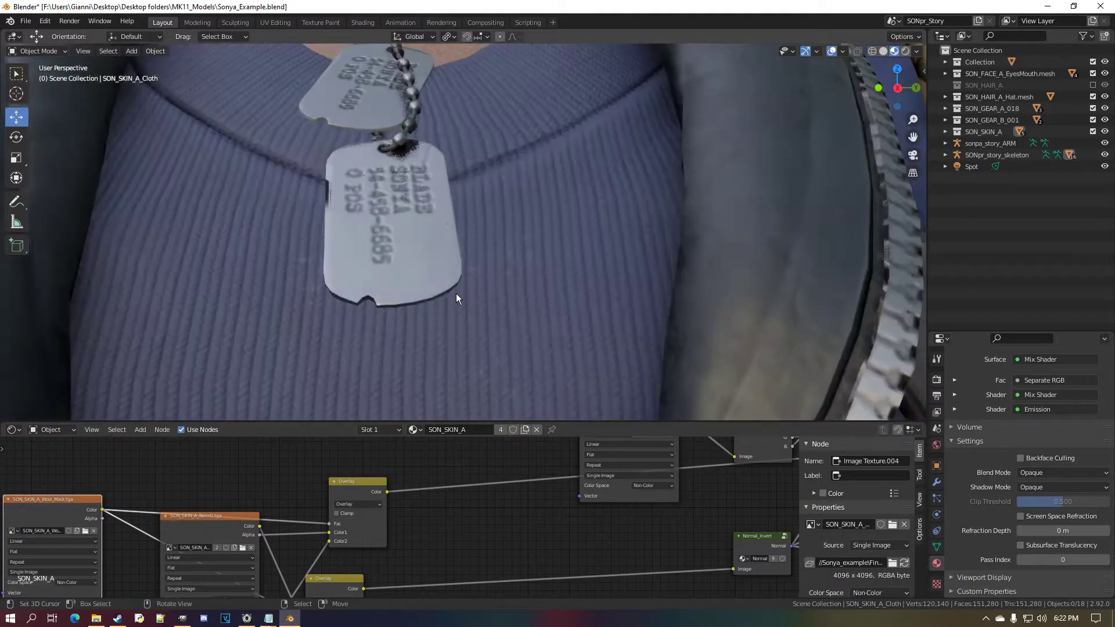
pyautogui.scroll(-6, 456, 291)
pyautogui.scroll(-3, 389, 493)
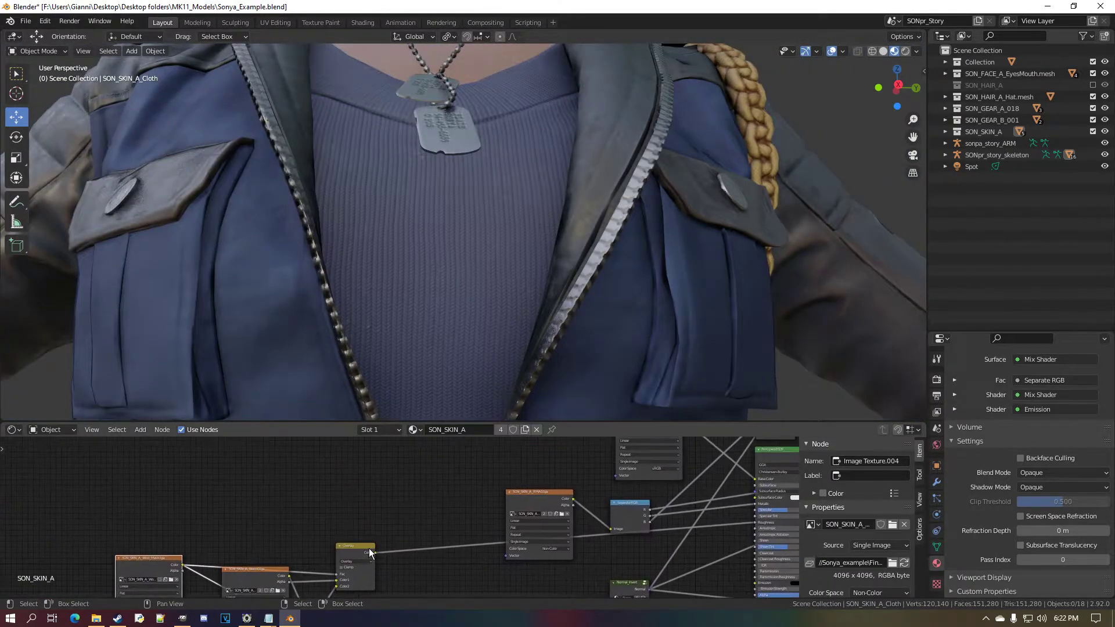
# Duplicate the wool micro normal texture node above the node group and connect the Mapping node's Vector output to the copy.
pyautogui.scroll(-3, 369, 551)
pyautogui.scroll(1, 333, 540)
pyautogui.click(319, 577)
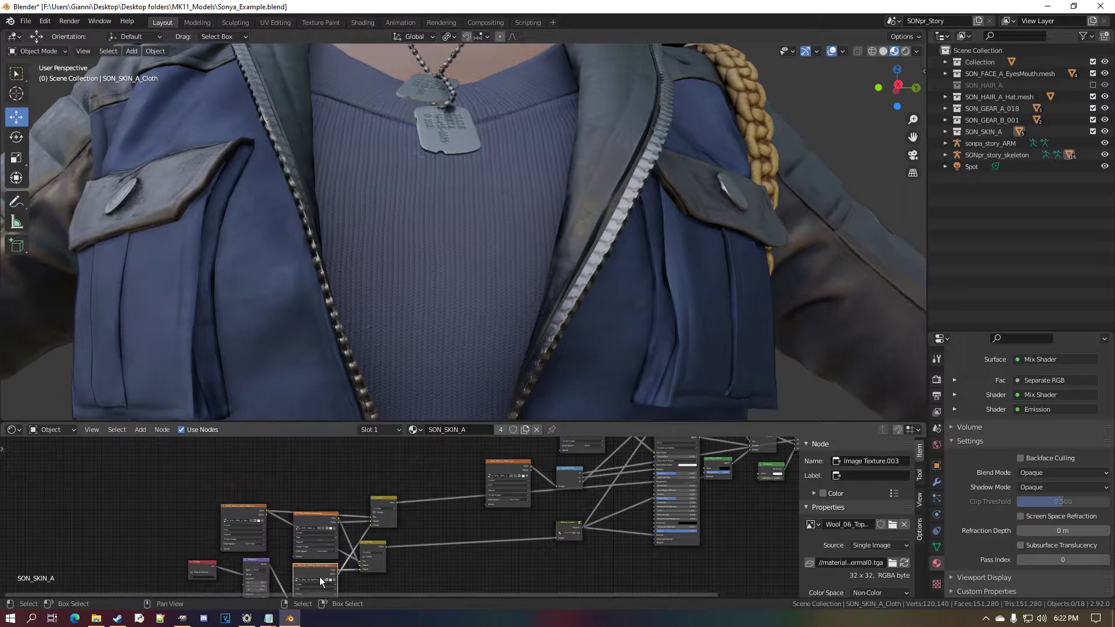
pyautogui.scroll(-3, 319, 577)
pyautogui.moveTo(334, 551); pyautogui.dragTo(339, 570, button='middle')
pyautogui.hotkey('shift', 'd')
pyautogui.click(348, 458)
pyautogui.moveTo(329, 521); pyautogui.dragTo(353, 493, button='middle')
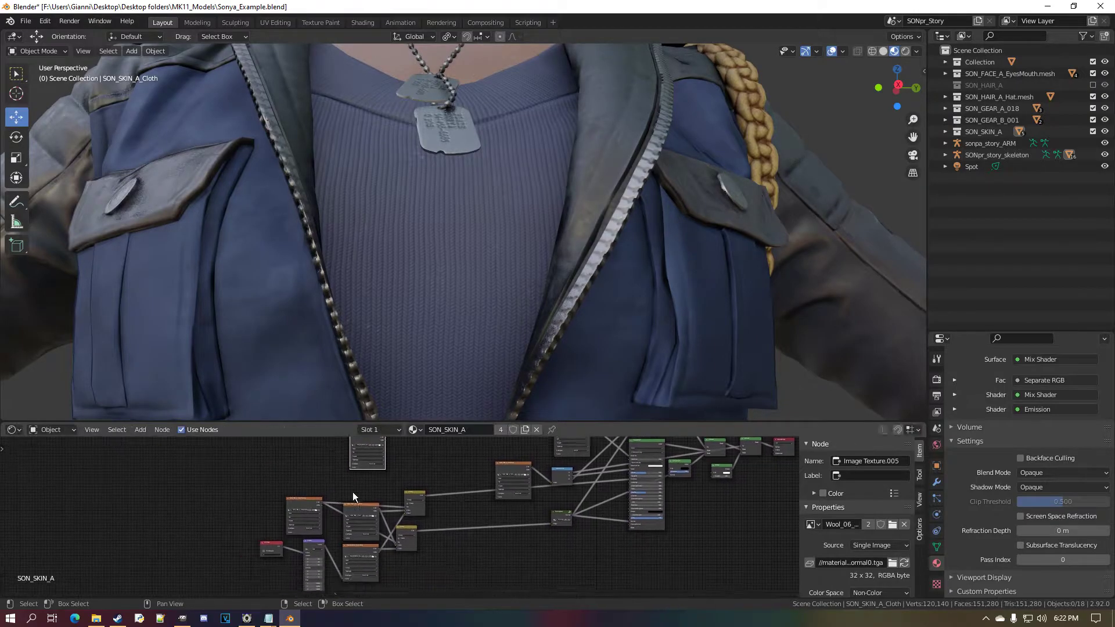
pyautogui.scroll(1, 353, 492)
pyautogui.moveTo(318, 547); pyautogui.dragTo(336, 531)
pyautogui.moveTo(353, 479); pyautogui.dragTo(353, 467)
pyautogui.moveTo(393, 483); pyautogui.dragTo(393, 493, button='middle')
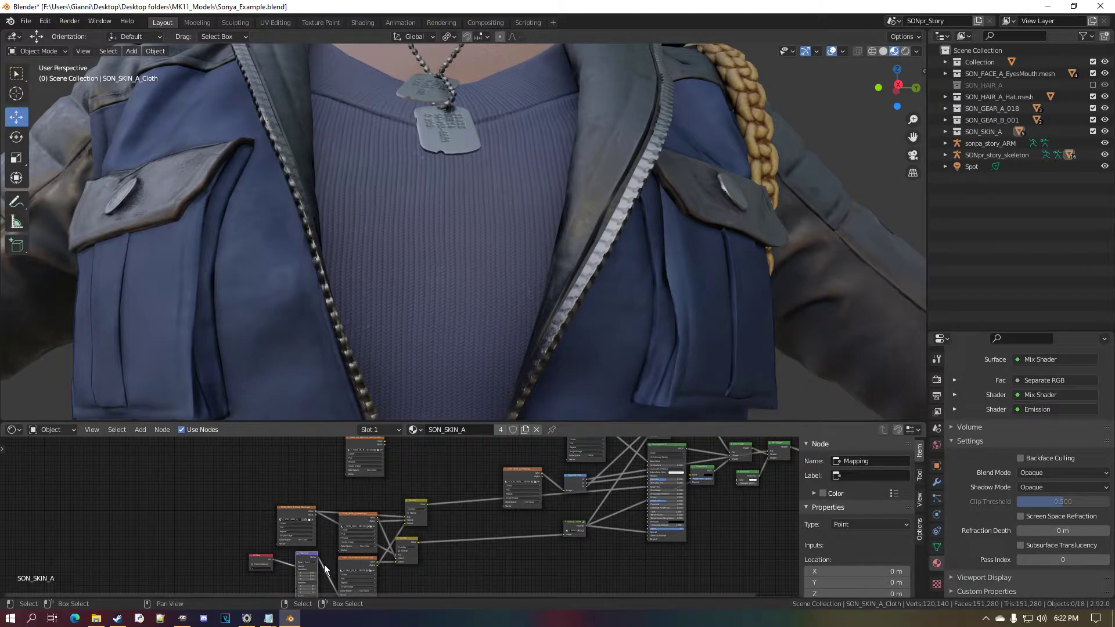
pyautogui.moveTo(318, 558); pyautogui.dragTo(353, 480)
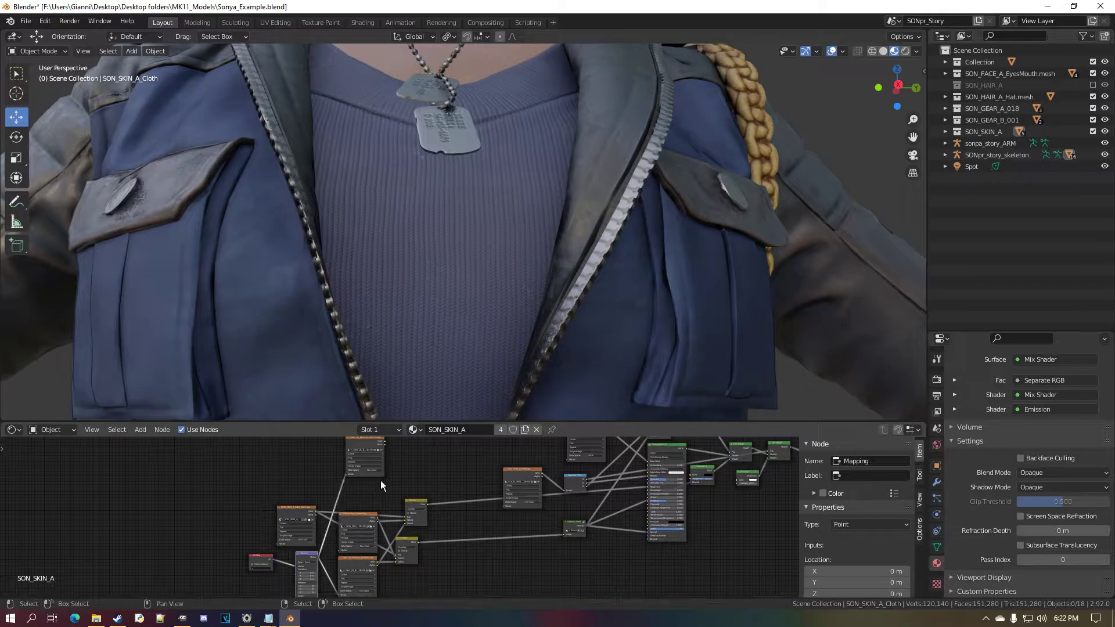
# Find the wool textures in the material library and load Wool_06_TopMicro_Color0.tga into the duplicated texture node.
pyautogui.scroll(3, 395, 499)
pyautogui.scroll(6, 359, 518)
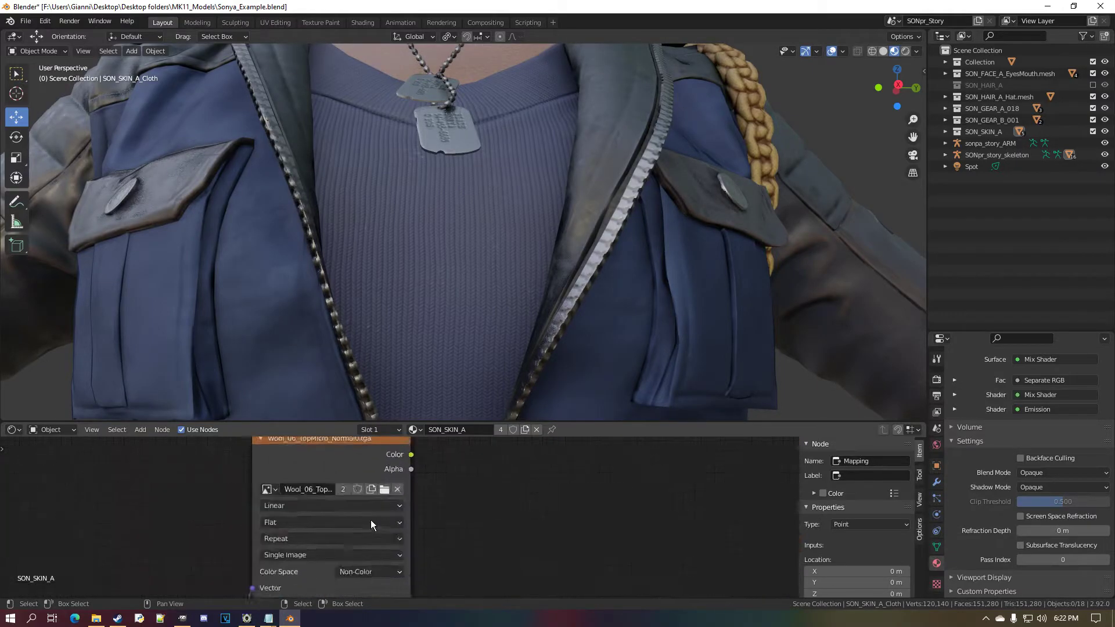
pyautogui.moveTo(327, 504); pyautogui.dragTo(335, 520, button='middle')
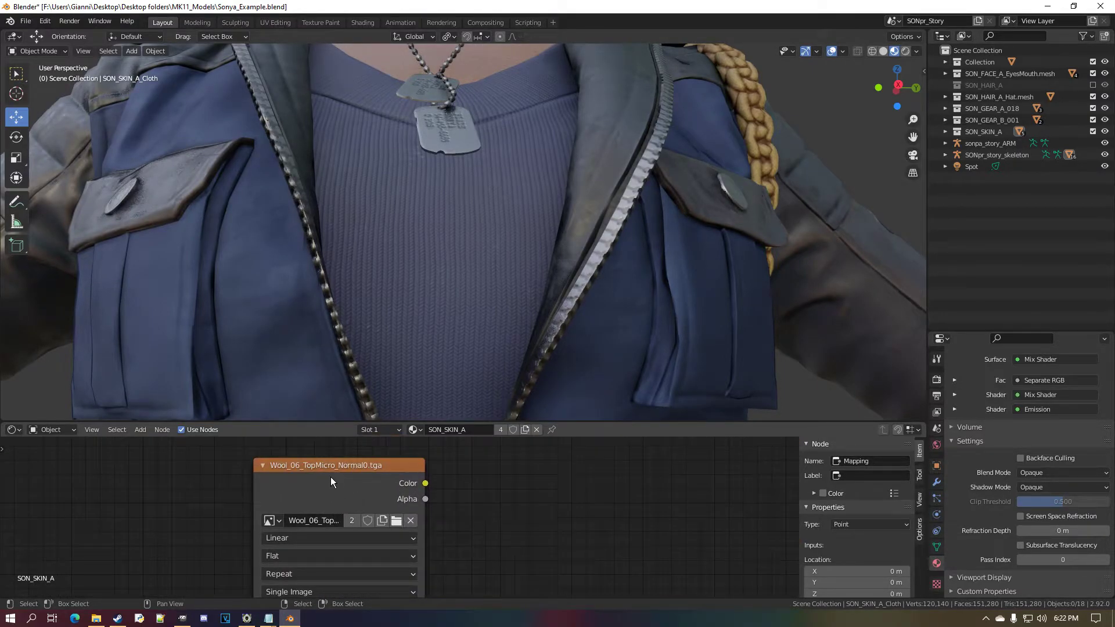
pyautogui.click(397, 521)
pyautogui.click(824, 130)
pyautogui.write('w')
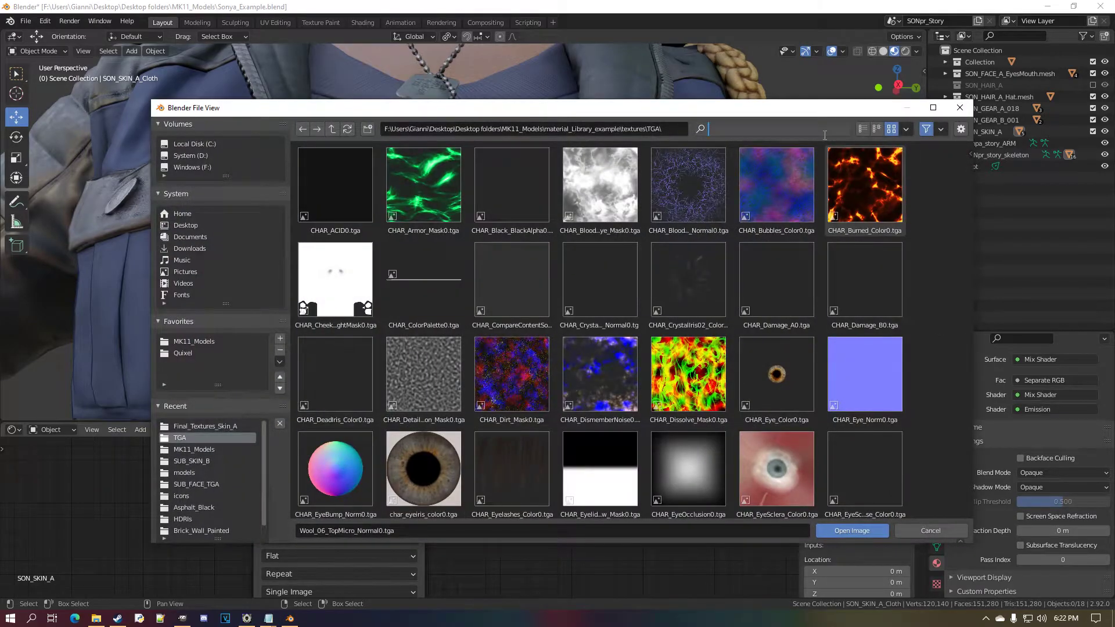
pyautogui.write('ool')
pyautogui.press('Return')
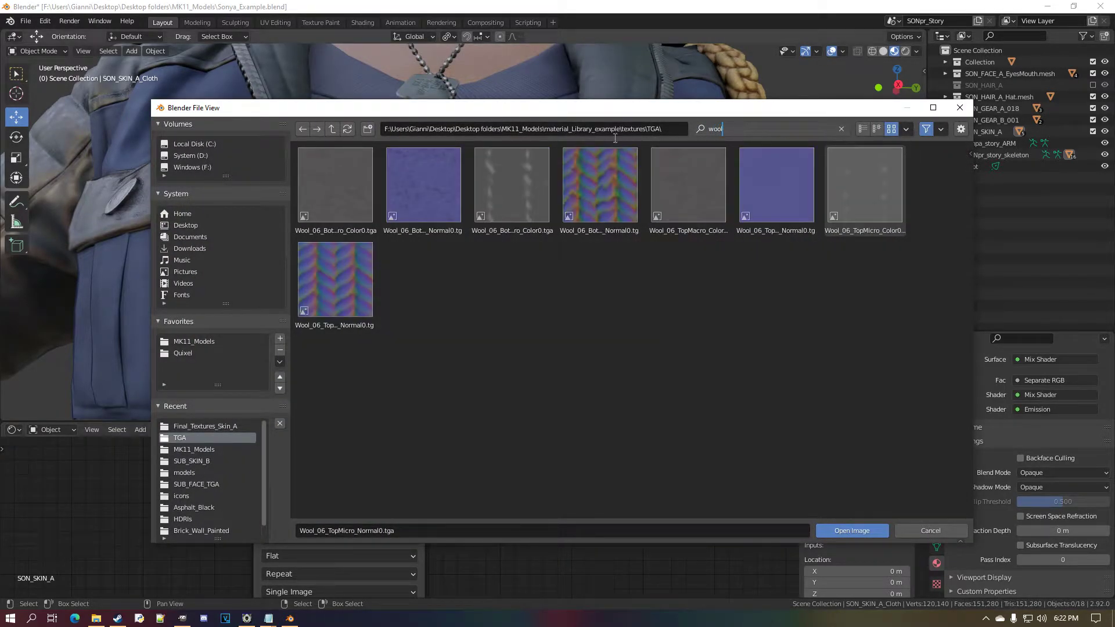
pyautogui.click(902, 196)
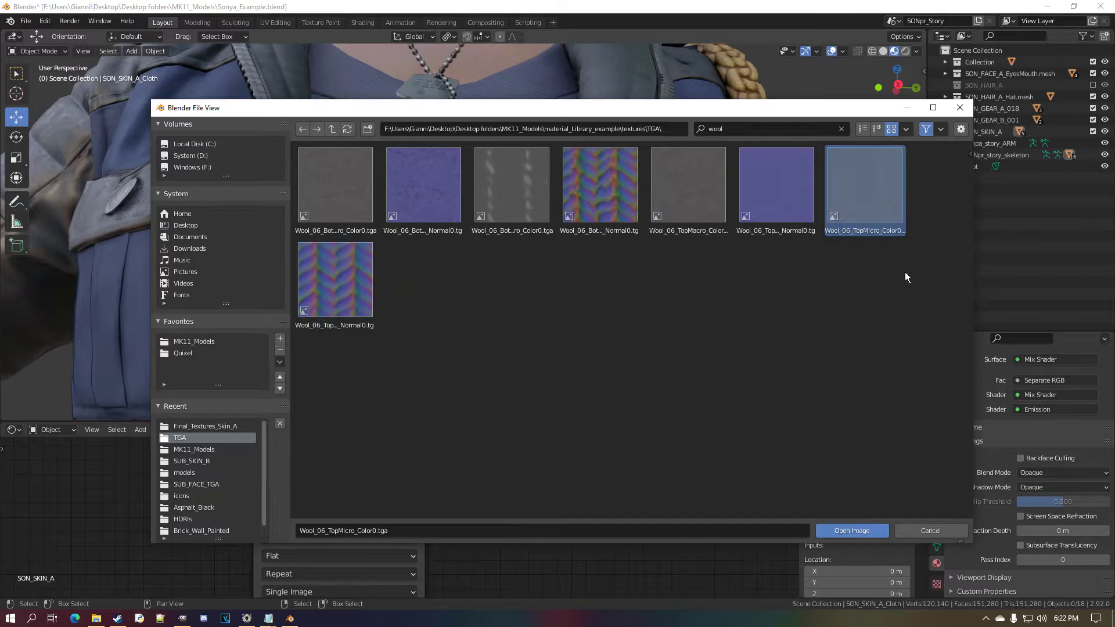
pyautogui.doubleClick(880, 217)
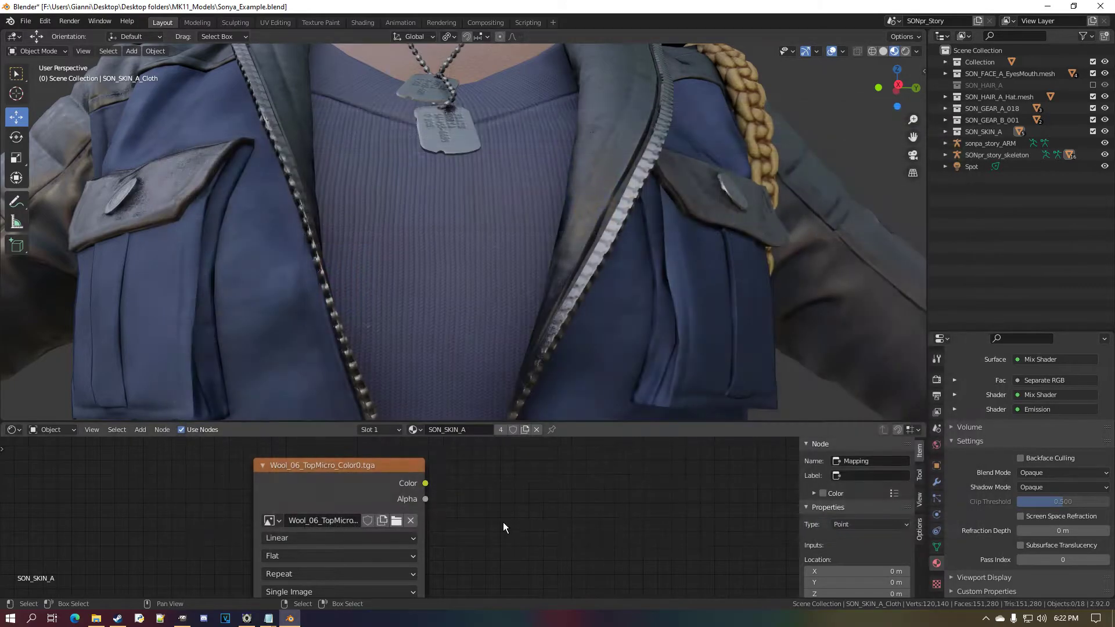
# Set the alpha mode of the Wool_06_TopMicro_Color0 image to Channel Packed.
pyautogui.scroll(-4, 377, 548)
pyautogui.click(396, 492)
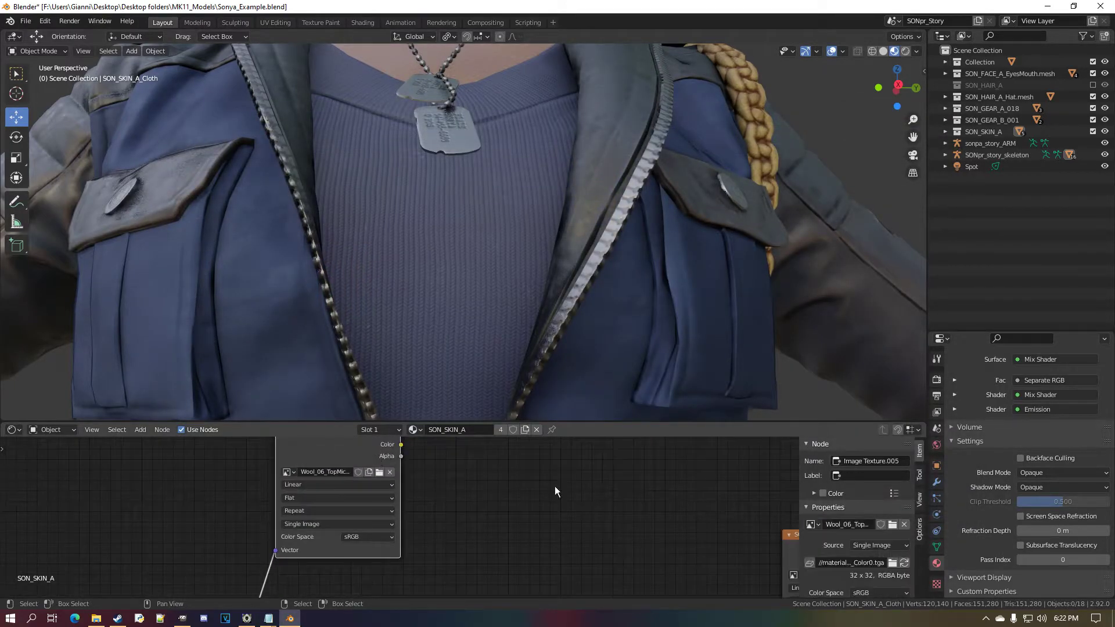
pyautogui.scroll(-1, 879, 568)
pyautogui.scroll(-1, 879, 567)
pyautogui.click(884, 562)
pyautogui.click(883, 522)
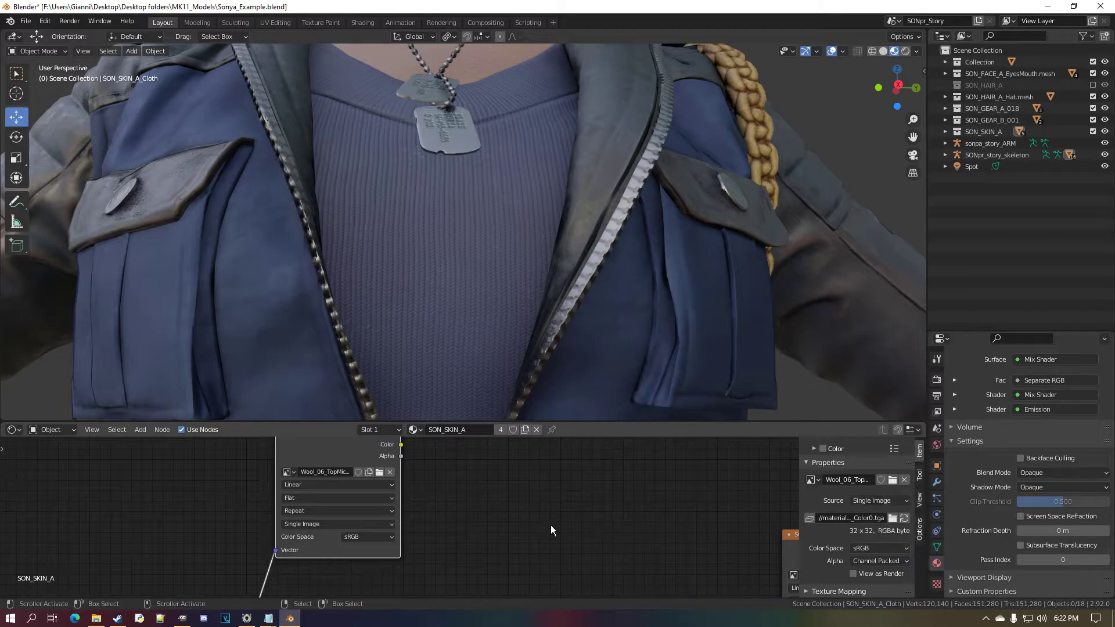
# Enlarge the shader editor and move the SON_SKIN_A color texture node above the wool color texture node.
pyautogui.scroll(-2, 551, 524)
pyautogui.moveTo(473, 424); pyautogui.dragTo(523, 298)
pyautogui.scroll(-1, 609, 424)
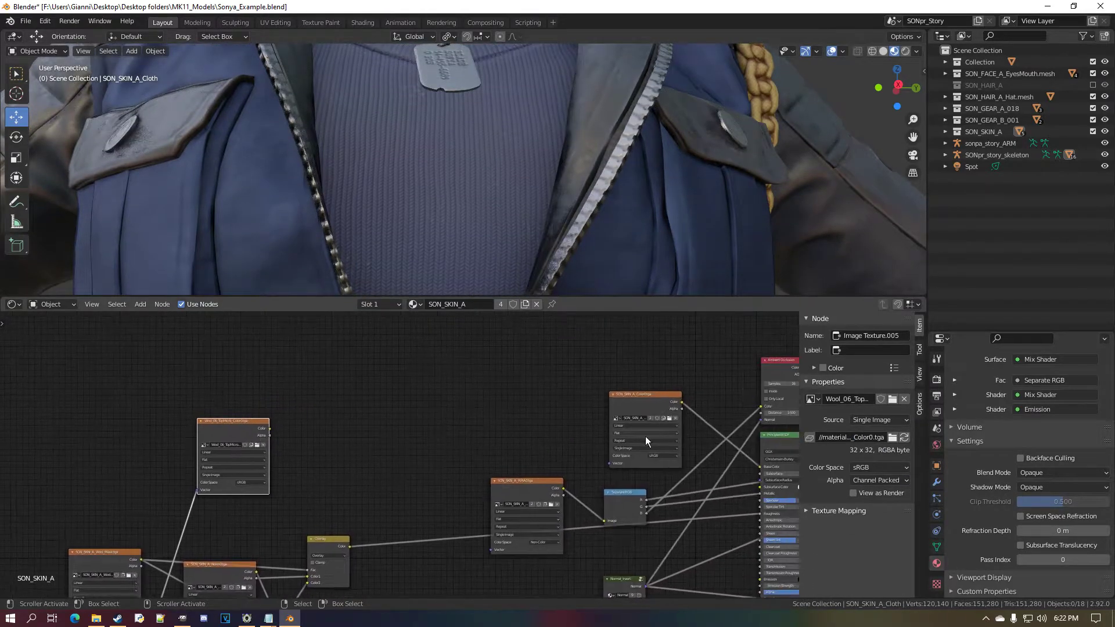
pyautogui.moveTo(652, 409); pyautogui.dragTo(229, 342)
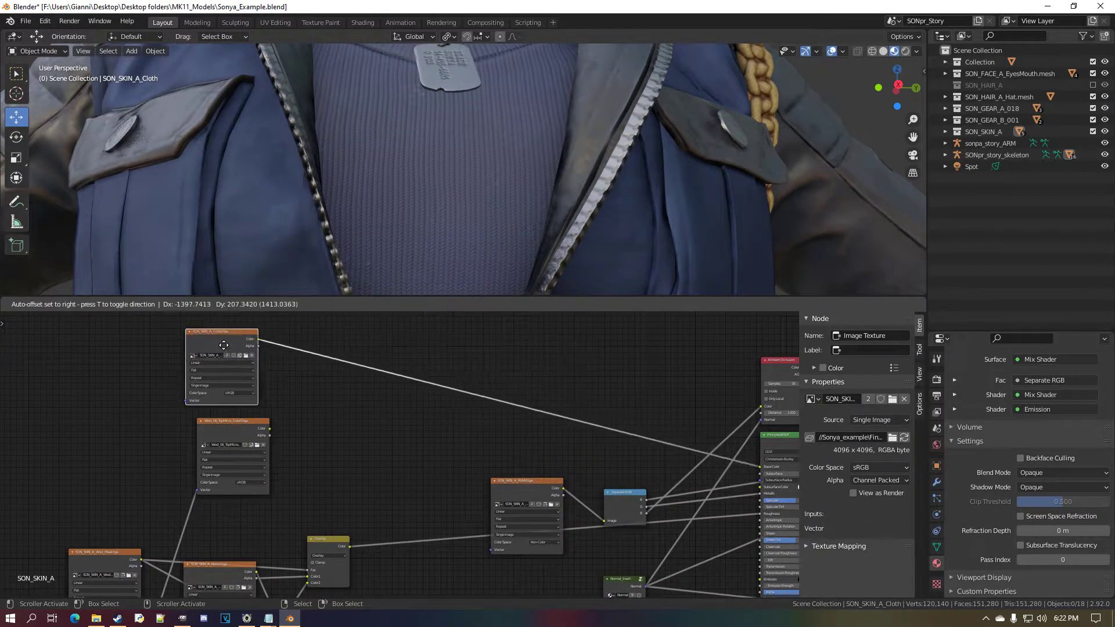
pyautogui.moveTo(271, 382); pyautogui.dragTo(339, 381, button='middle')
pyautogui.scroll(-1, 369, 472)
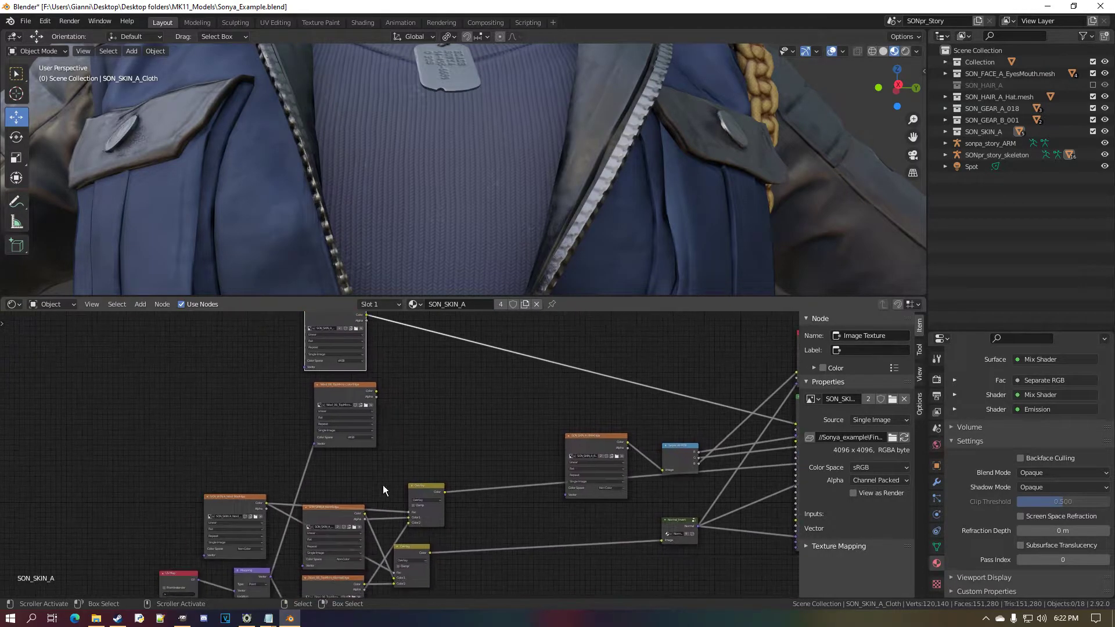
# Duplicate the Overlay Mix node into the SON_SKIN_A color texture's Base Color link and align the wool color texture beneath that texture.
pyautogui.click(429, 492)
pyautogui.moveTo(429, 492); pyautogui.dragTo(403, 546, button='middle')
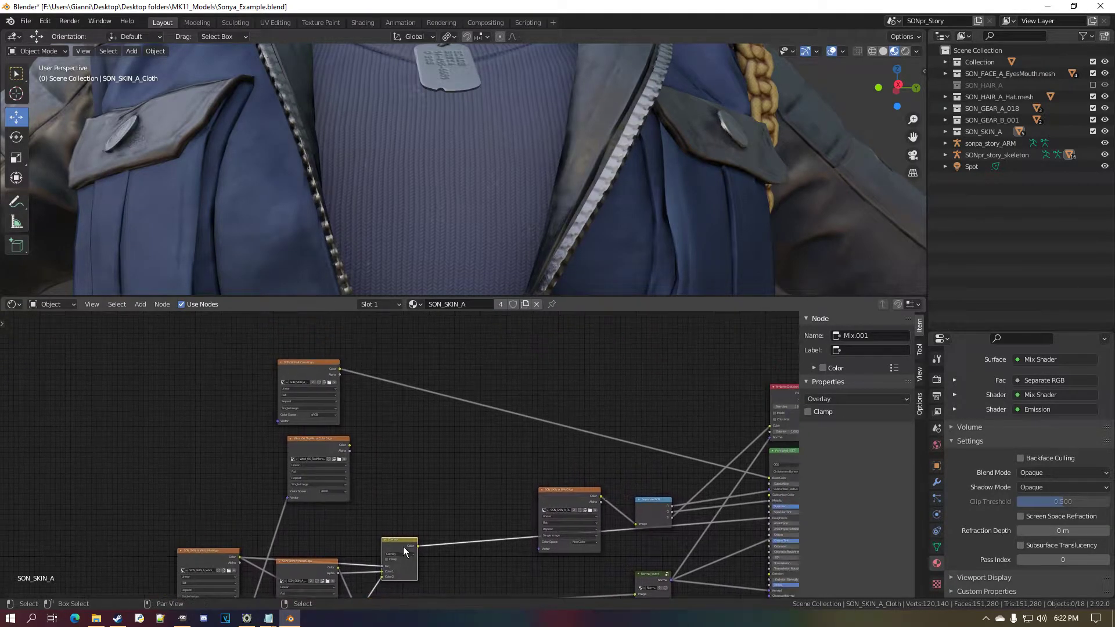
pyautogui.hotkey('shift', 'd')
pyautogui.click(410, 392)
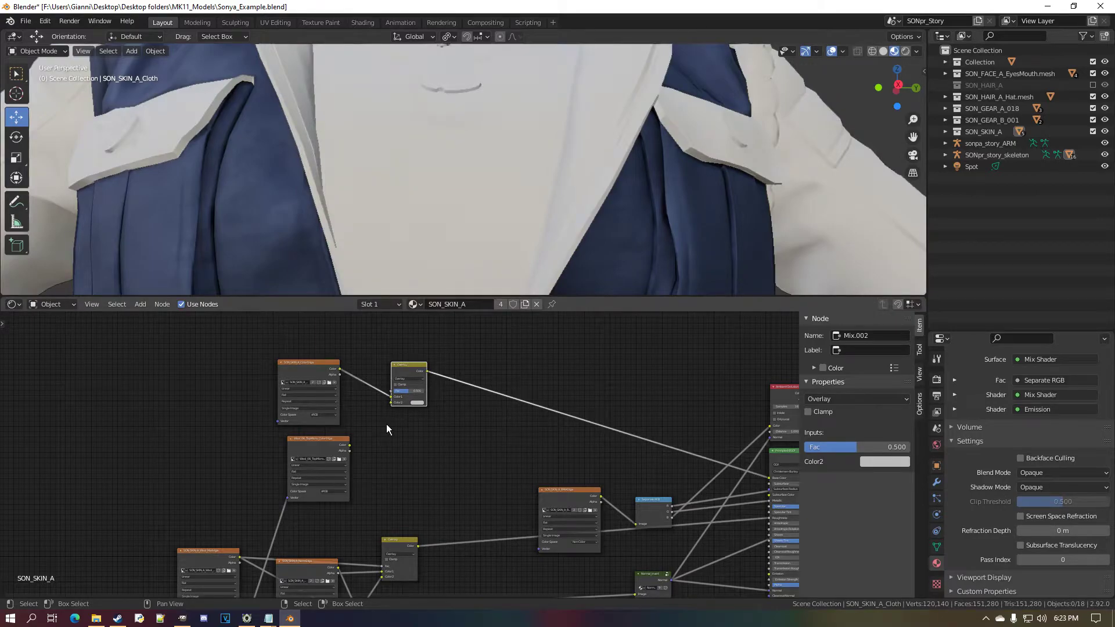
pyautogui.scroll(4, 385, 424)
pyautogui.moveTo(342, 459); pyautogui.dragTo(419, 400, button='middle')
pyautogui.scroll(-7, 344, 489)
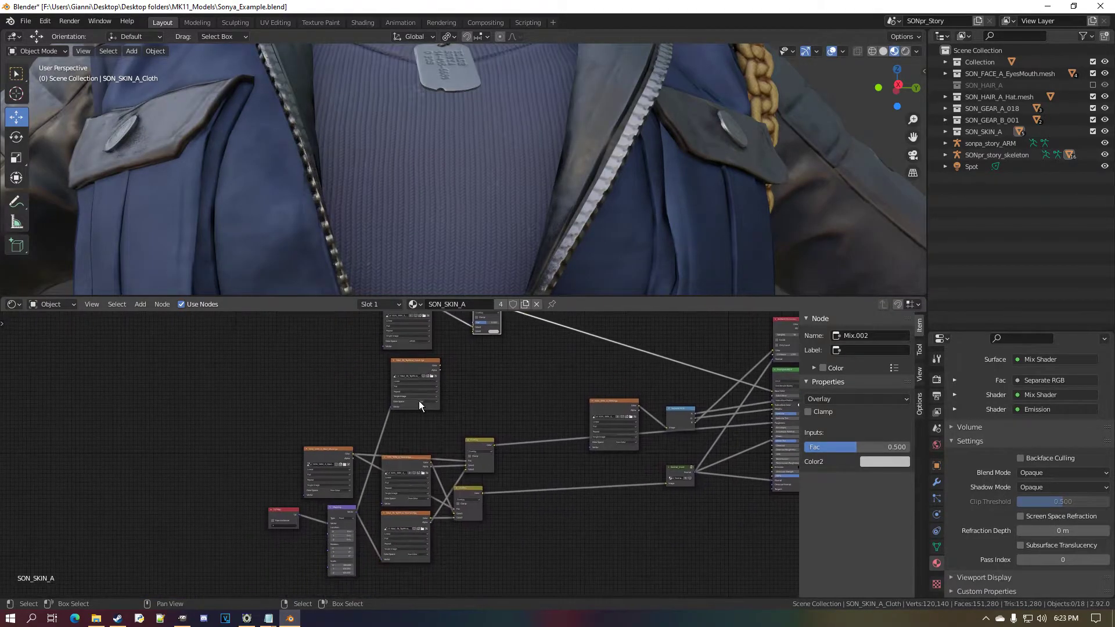
pyautogui.moveTo(416, 371); pyautogui.dragTo(407, 381)
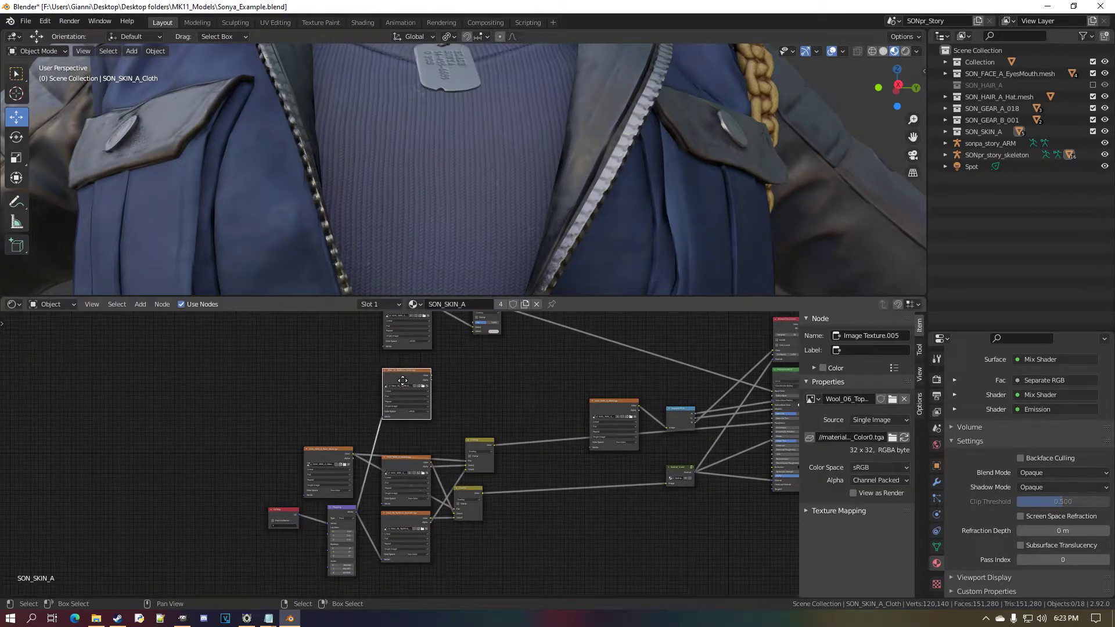
# Connect the wool micro color texture directly to the Principled BSDF's Base Color and inspect the pattern on the shirt.
pyautogui.scroll(3, 335, 456)
pyautogui.moveTo(424, 393); pyautogui.dragTo(399, 379, button='middle')
pyautogui.scroll(2, 396, 449)
pyautogui.moveTo(440, 348); pyautogui.dragTo(214, 451, button='middle')
pyautogui.scroll(1, 347, 518)
pyautogui.scroll(-1, 214, 452)
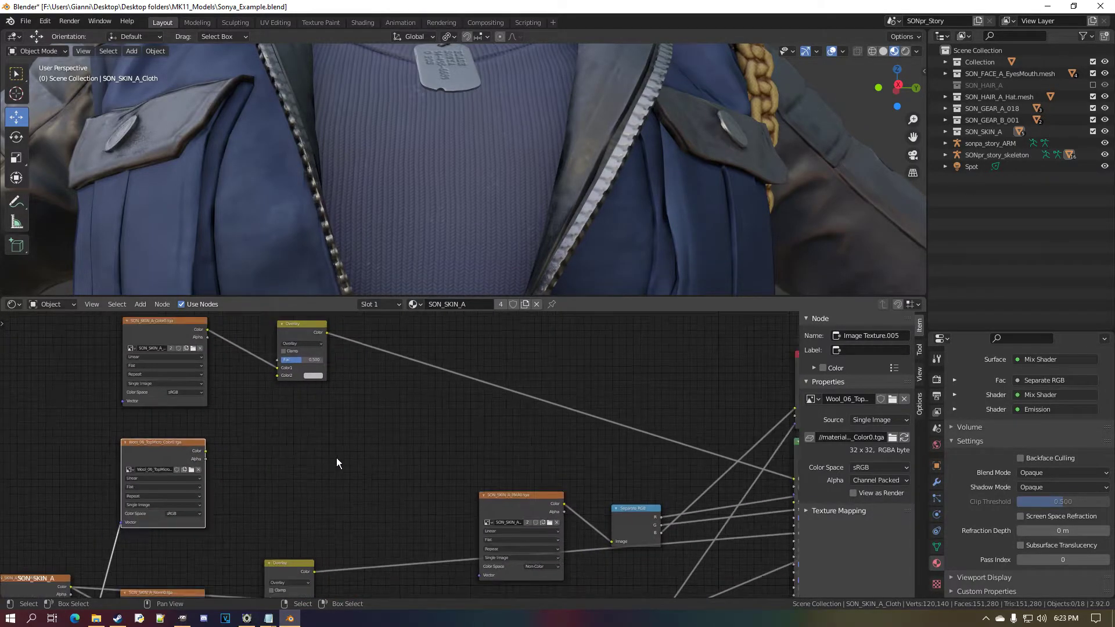
pyautogui.moveTo(336, 458); pyautogui.dragTo(253, 457, button='middle')
pyautogui.moveTo(144, 453); pyautogui.dragTo(733, 481)
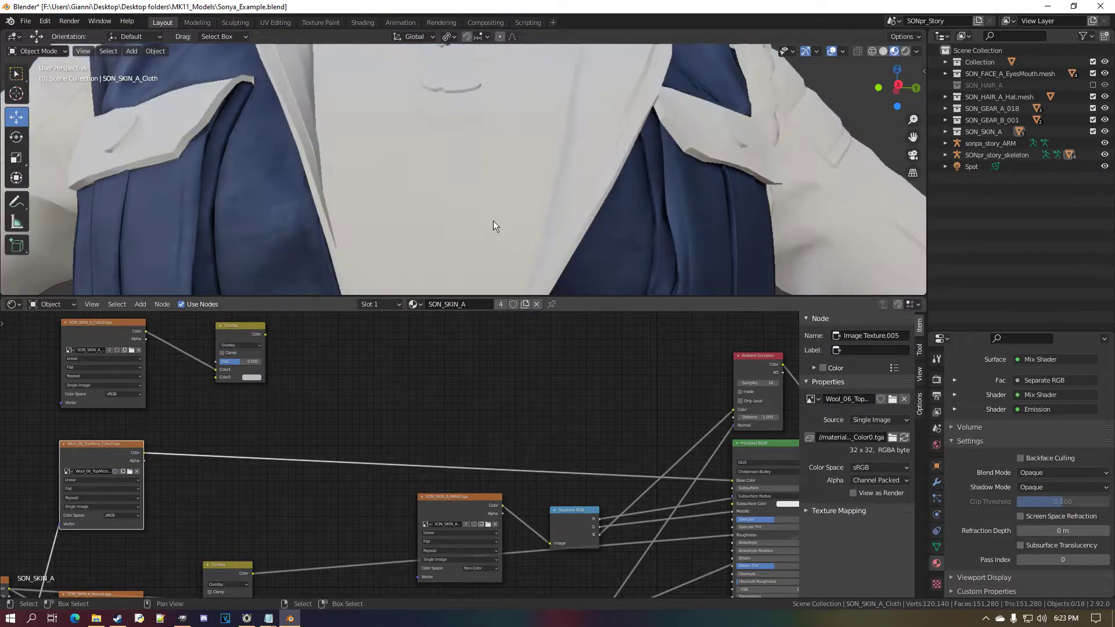
pyautogui.scroll(4, 485, 212)
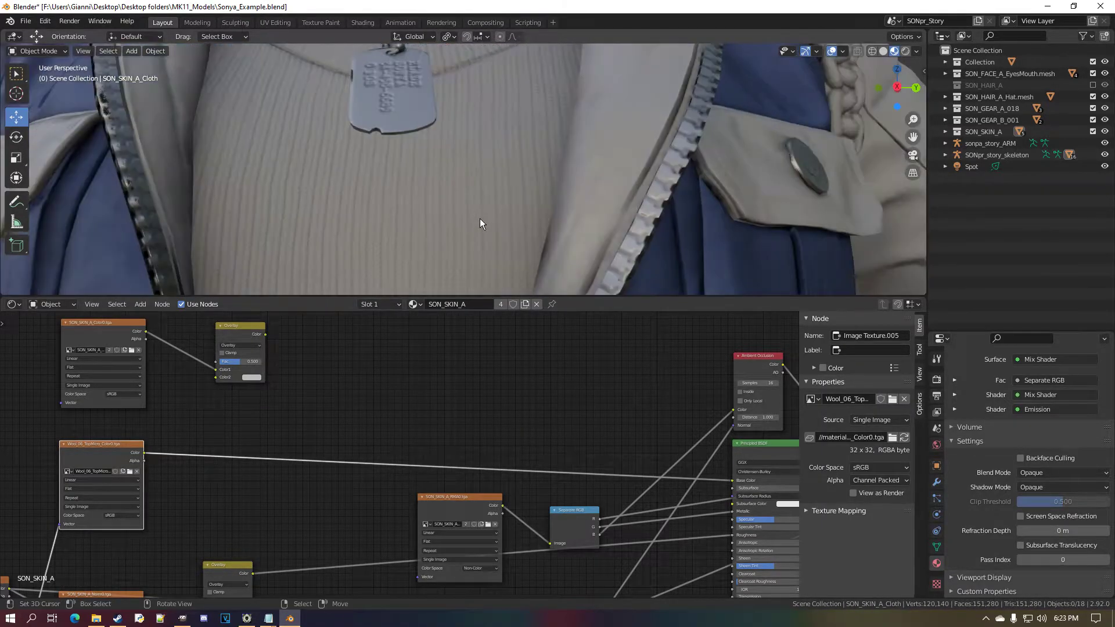
# Switch the viewport's render pass to show only the unlit diffuse color of the surfaces.
pyautogui.click(916, 51)
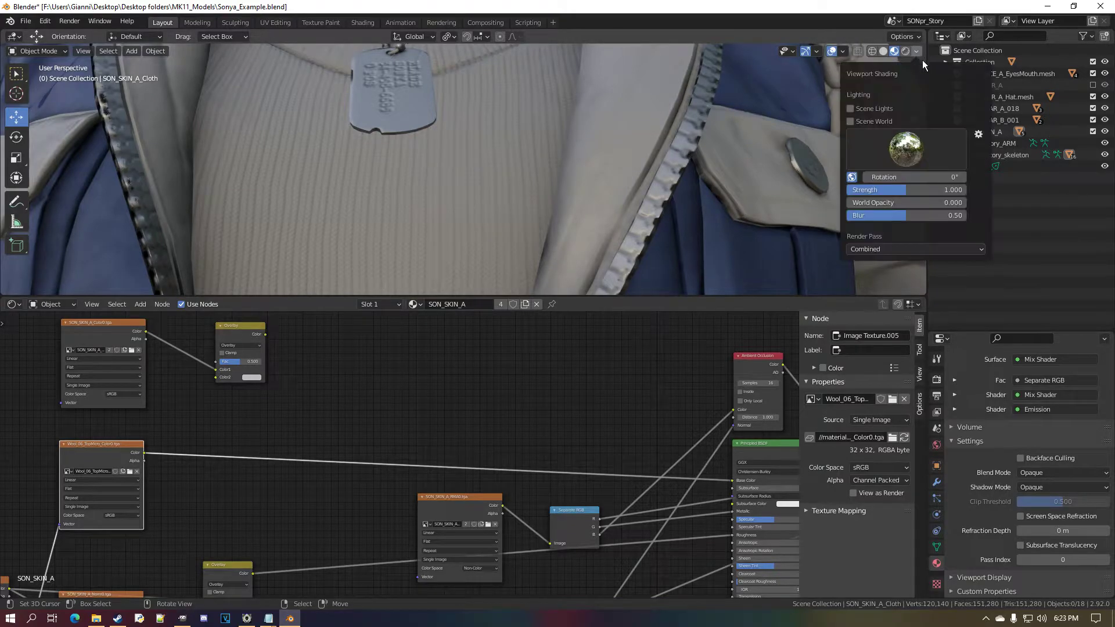
pyautogui.click(910, 249)
pyautogui.click(902, 298)
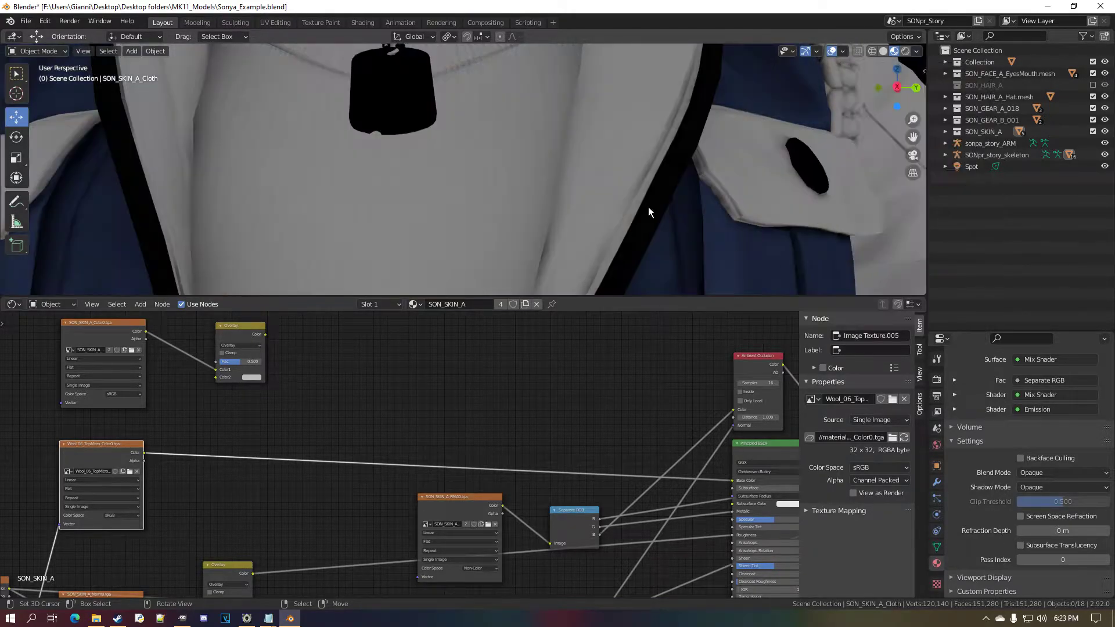
# Connect the wool micro texture's Alpha output to the Principled BSDF's Base Color and inspect the pattern on the shirt.
pyautogui.moveTo(144, 460); pyautogui.dragTo(731, 480)
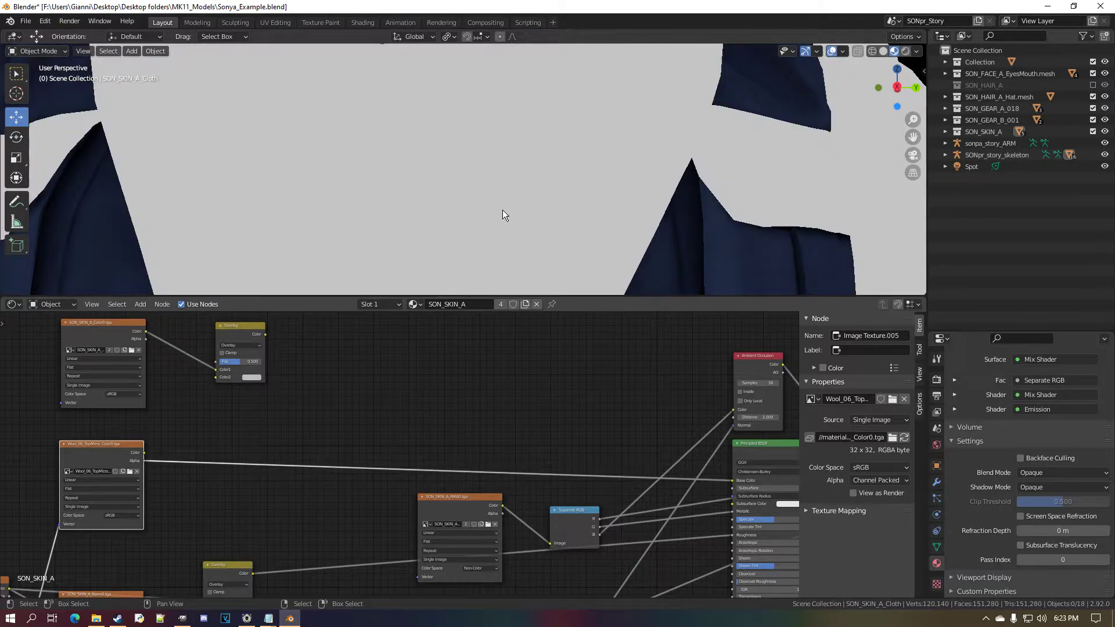
pyautogui.scroll(5, 505, 212)
pyautogui.scroll(-5, 503, 203)
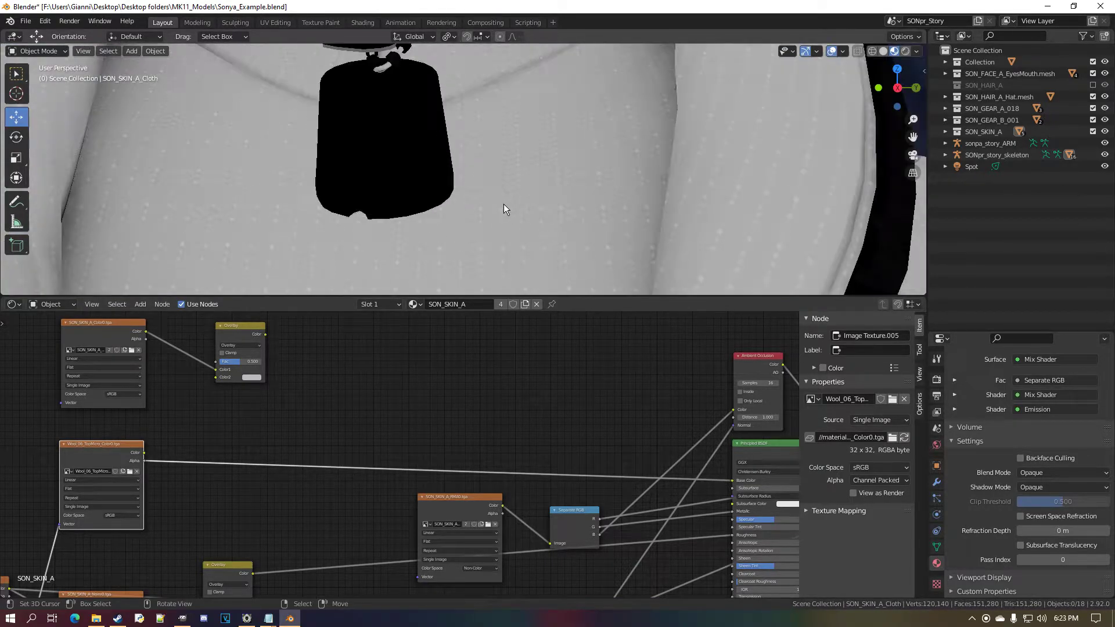
pyautogui.scroll(1, 226, 456)
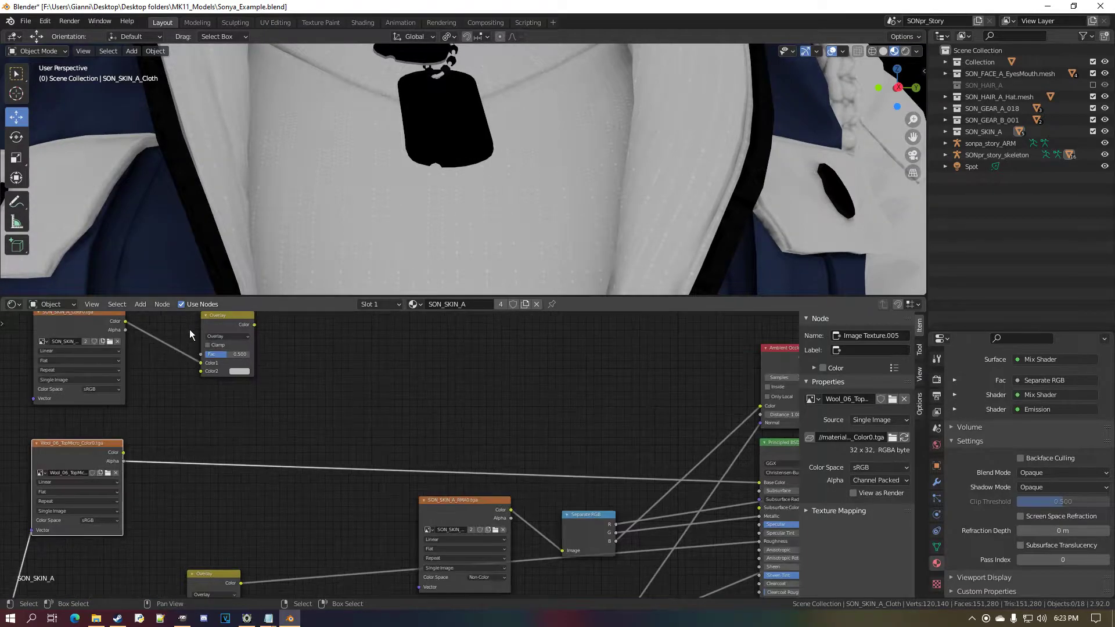
# Insert a Bright/Contrast node between the wool texture's Alpha and the Base Color, and set its contrast to 5.1.
pyautogui.click(141, 304)
pyautogui.moveTo(175, 382)
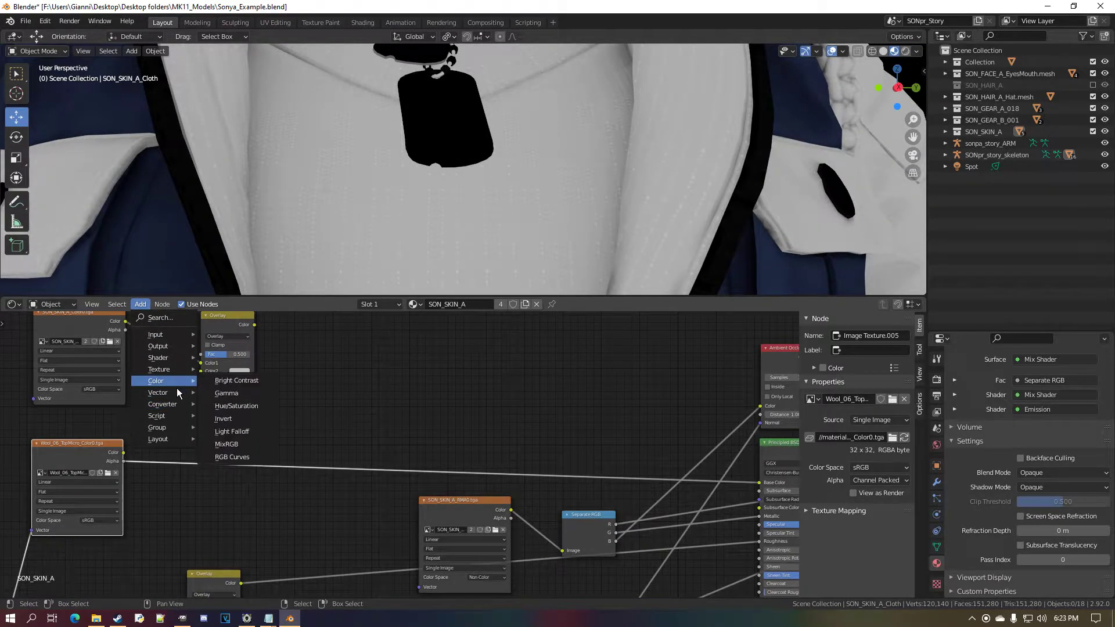
pyautogui.click(237, 380)
pyautogui.click(193, 475)
pyautogui.scroll(2, 186, 481)
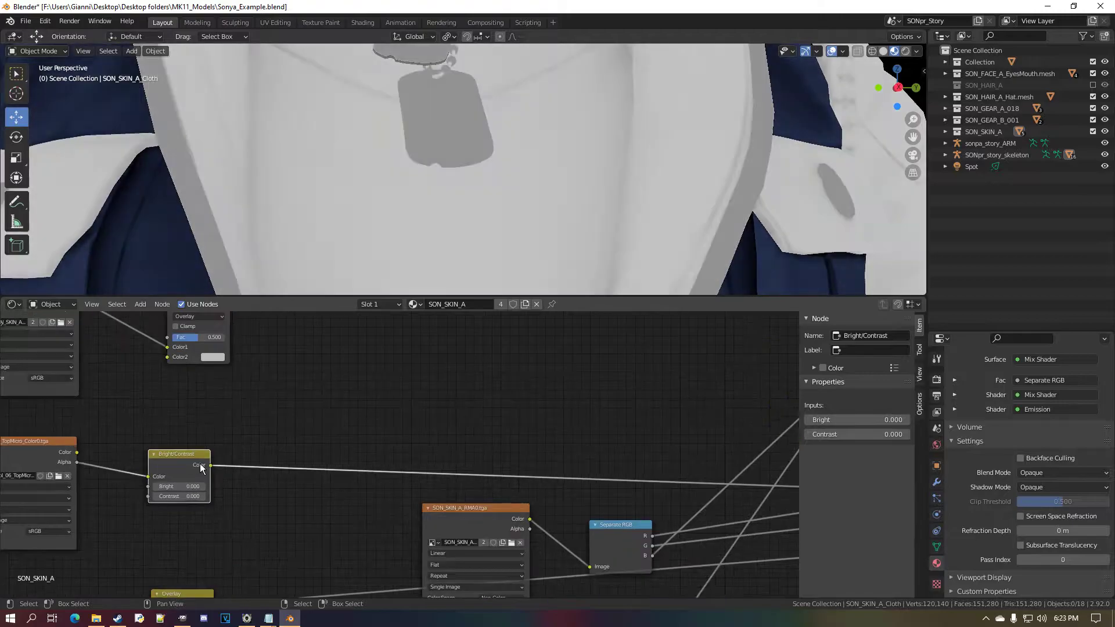
pyautogui.moveTo(142, 504); pyautogui.dragTo(165, 503)
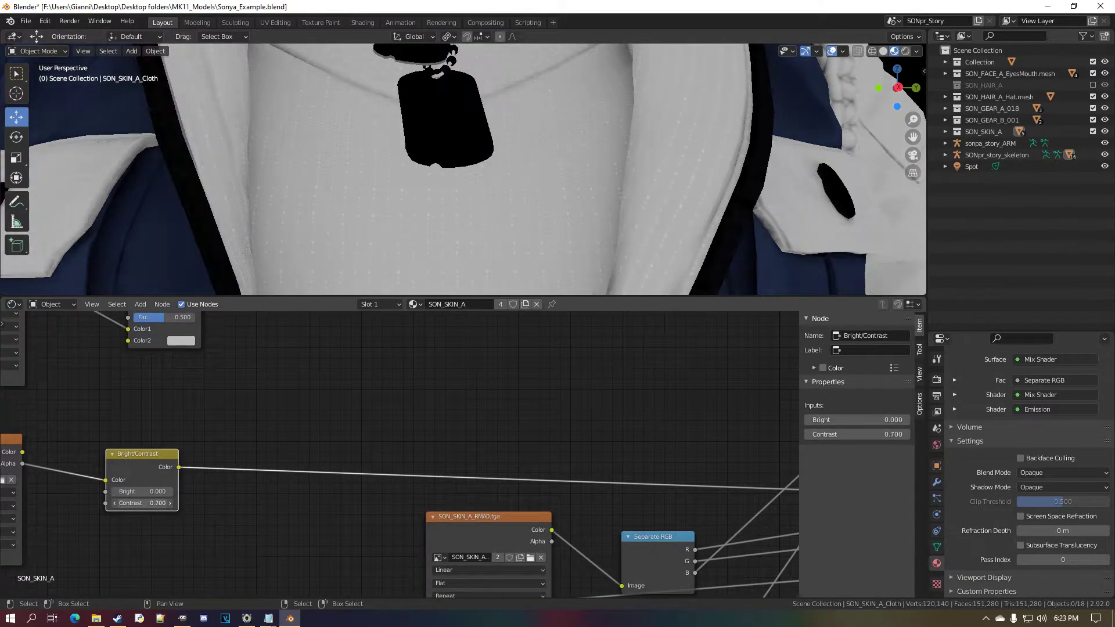
pyautogui.moveTo(42, 472); pyautogui.dragTo(84, 466, button='middle')
pyautogui.scroll(-1, 84, 466)
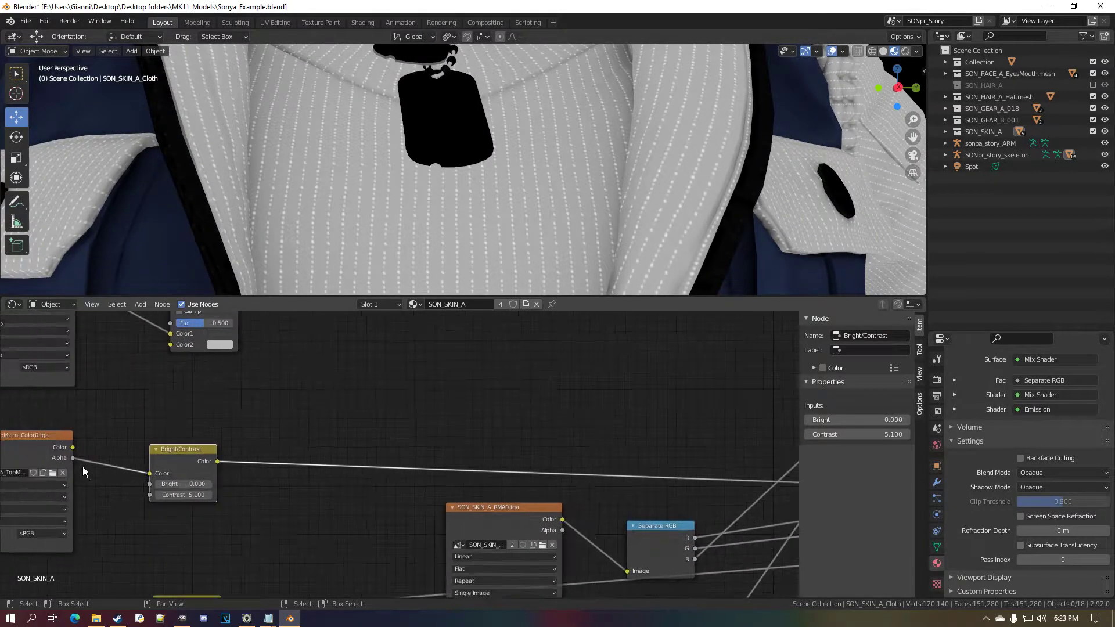
# Try the wool texture's Color output as the Bright/Contrast input, and reconnect the Alpha output in its place.
pyautogui.moveTo(74, 451); pyautogui.dragTo(150, 474)
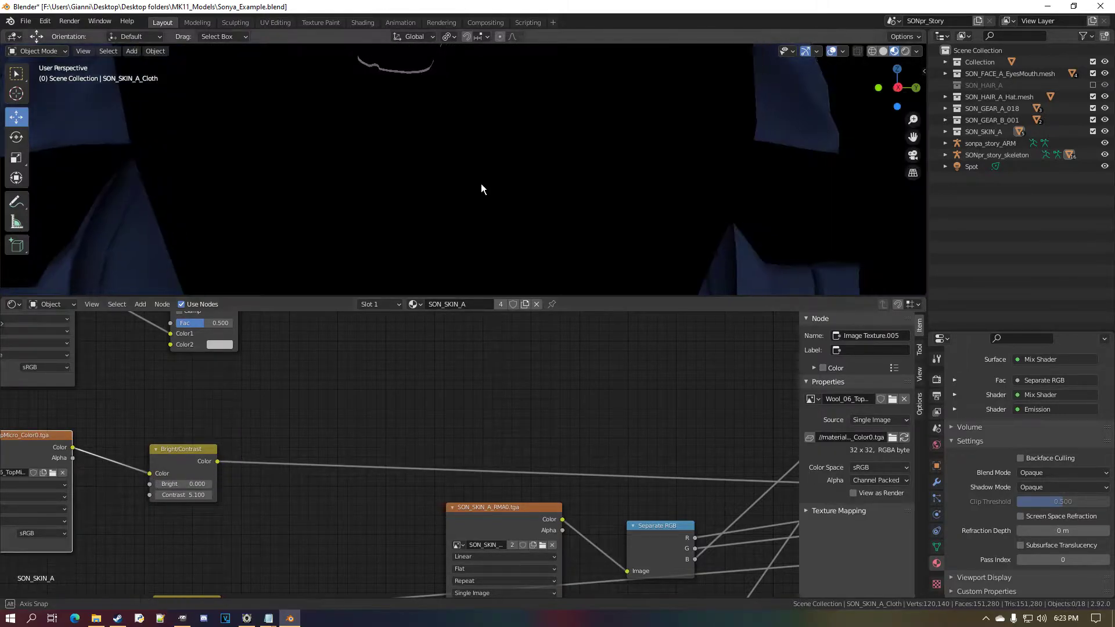
pyautogui.moveTo(480, 183); pyautogui.dragTo(464, 186, button='middle')
pyautogui.moveTo(73, 459); pyautogui.dragTo(150, 474)
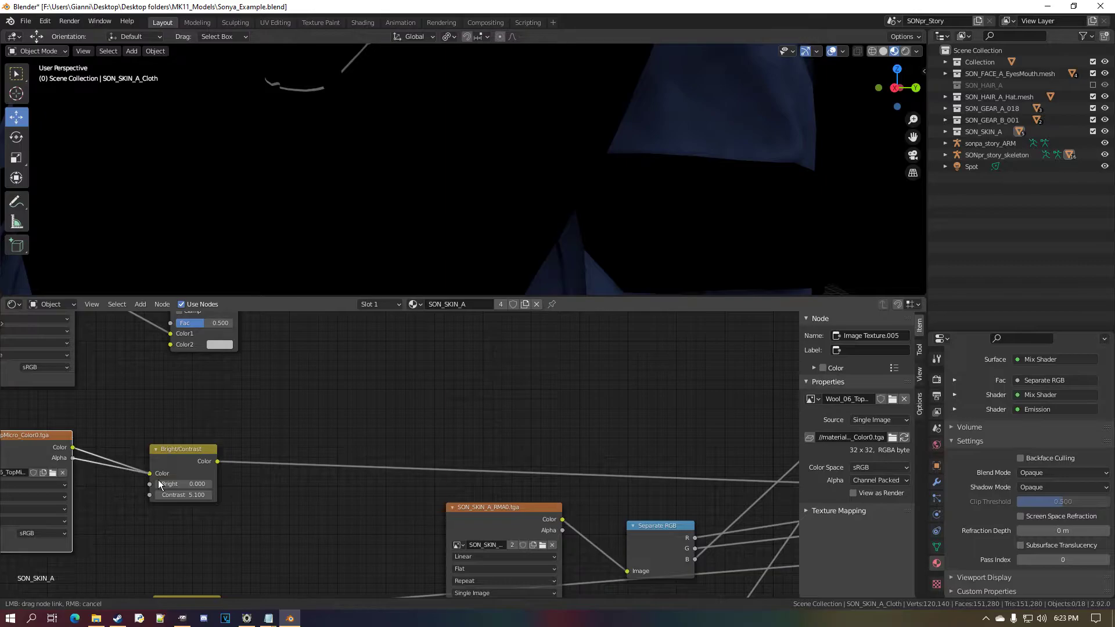
pyautogui.scroll(-3, 339, 400)
pyautogui.scroll(2, 328, 395)
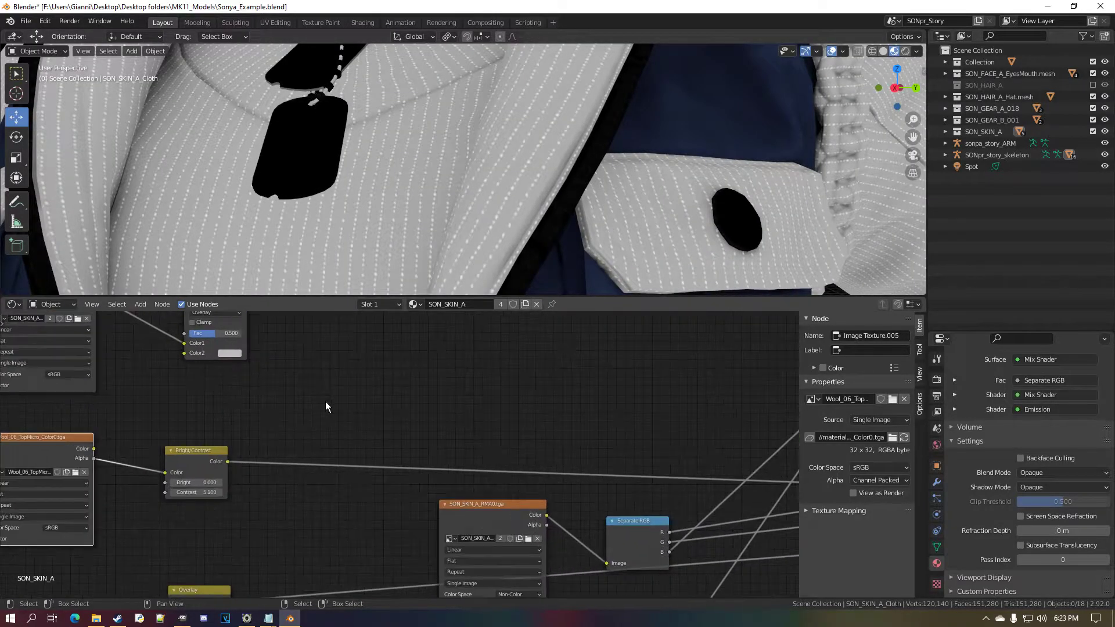
# Connect the Bright/Contrast output to the upper Overlay node's Color2 and link the Overlay result to the Principled BSDF's Base Color.
pyautogui.moveTo(317, 407); pyautogui.dragTo(255, 441, button='middle')
pyautogui.scroll(-2, 267, 440)
pyautogui.moveTo(199, 489); pyautogui.dragTo(157, 396)
pyautogui.scroll(-1, 204, 411)
pyautogui.moveTo(204, 411); pyautogui.dragTo(174, 405, button='middle')
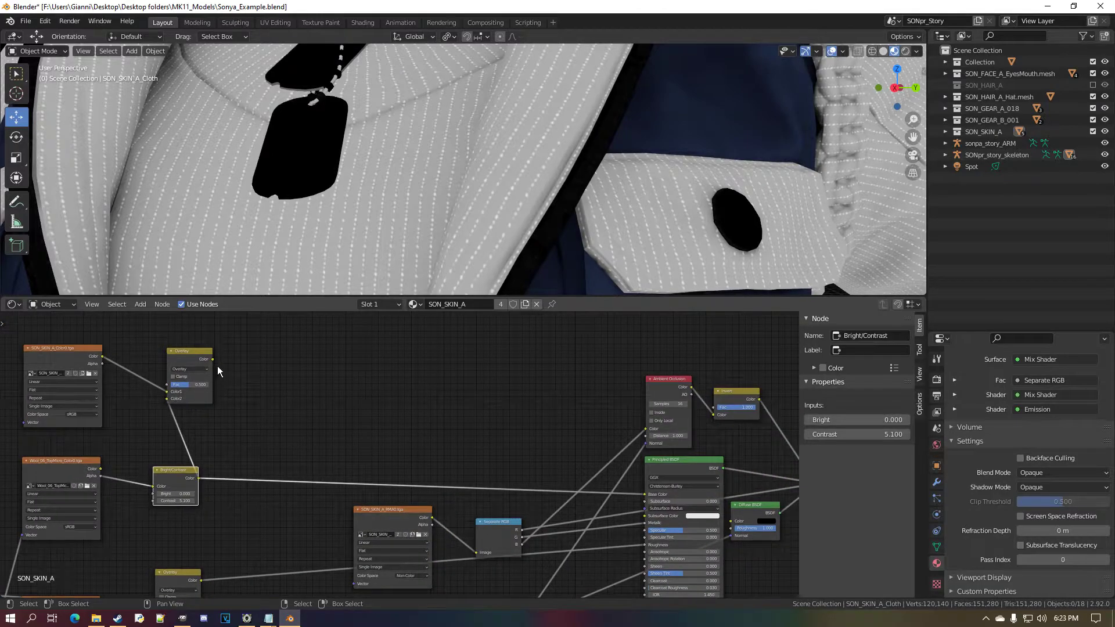
pyautogui.moveTo(213, 360); pyautogui.dragTo(644, 496)
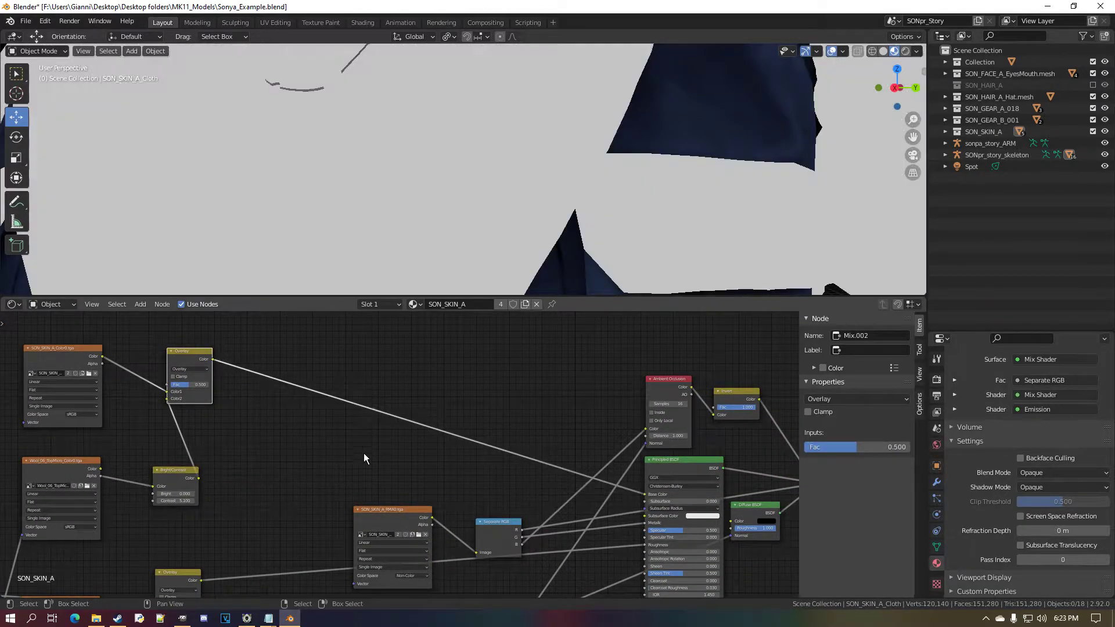
# Change the color Overlay node's blending mode to Multiply and set its factor to 1.
pyautogui.press('KP_Decimal')
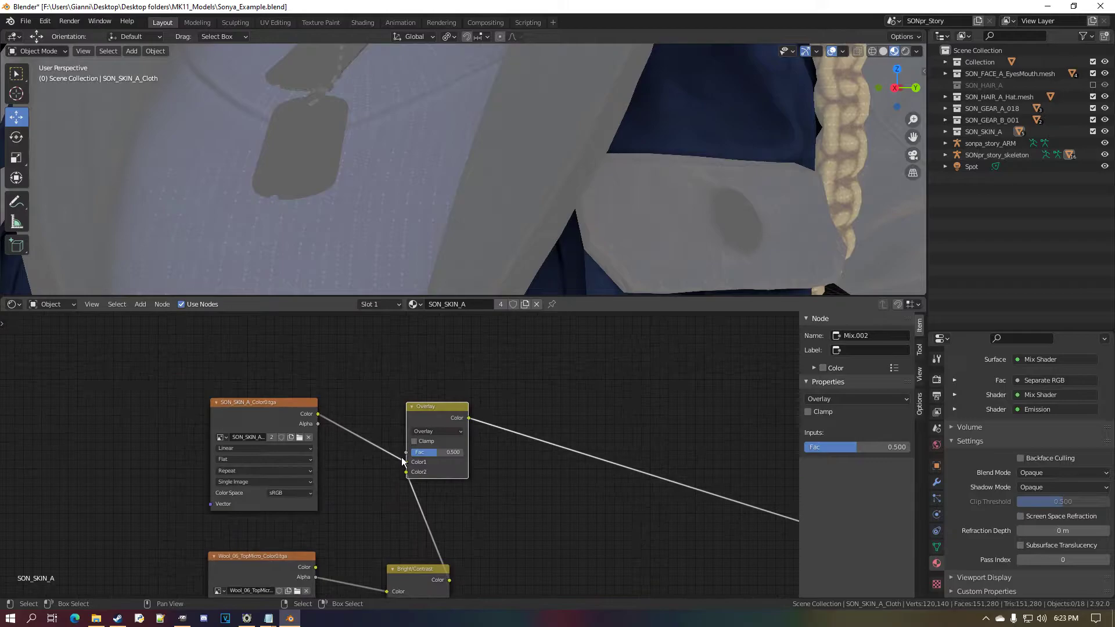
pyautogui.click(472, 423)
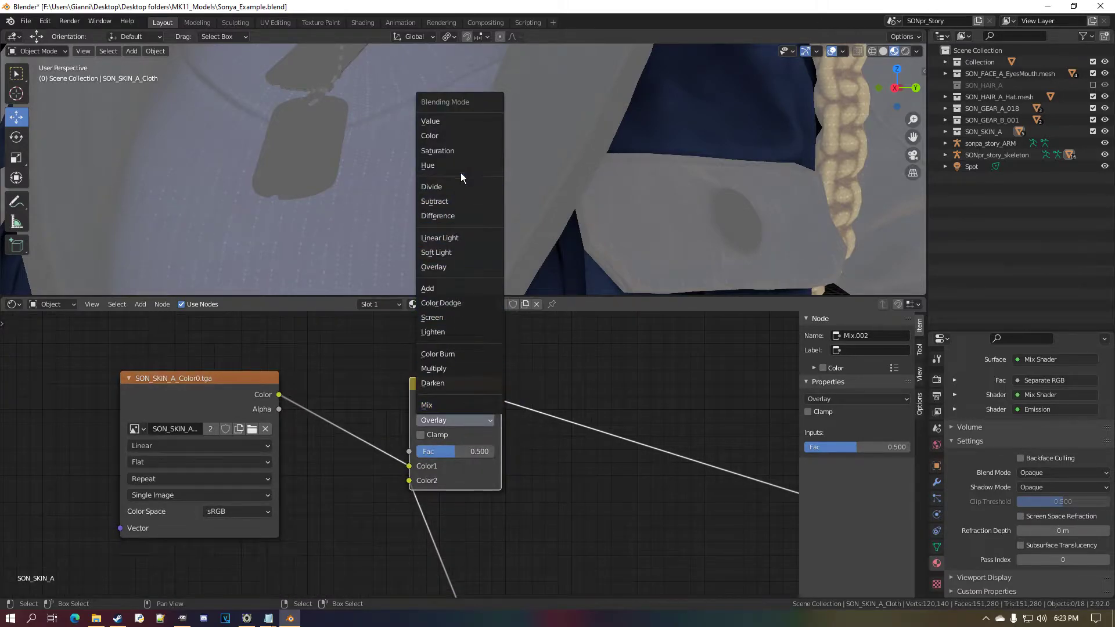
pyautogui.click(464, 369)
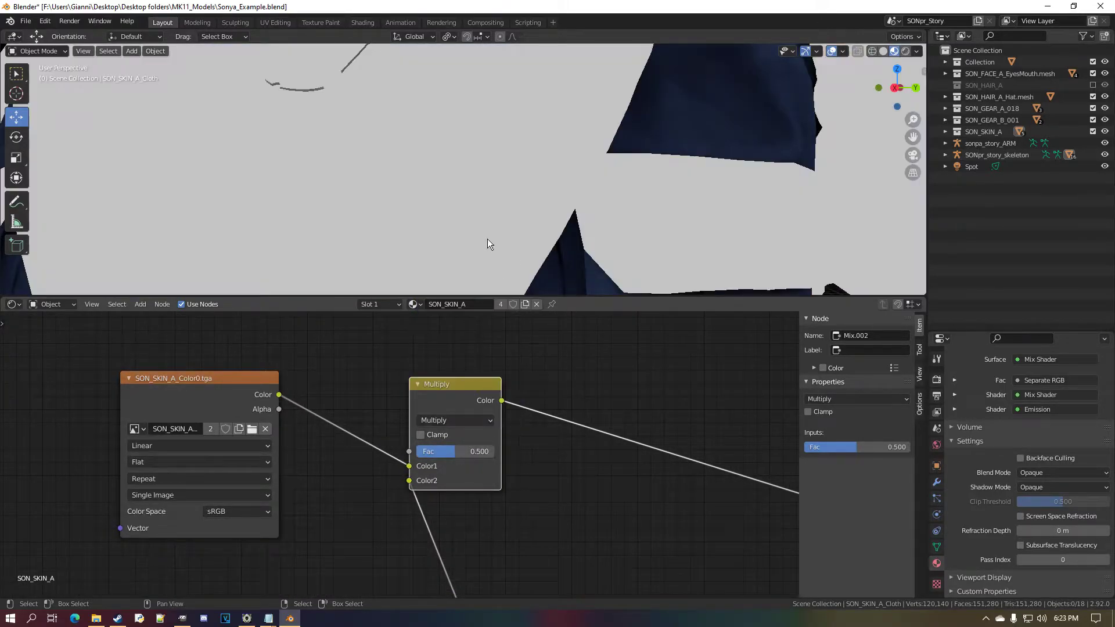
pyautogui.scroll(-5, 483, 223)
pyautogui.moveTo(483, 223); pyautogui.dragTo(496, 221, button='middle')
pyautogui.scroll(2, 498, 249)
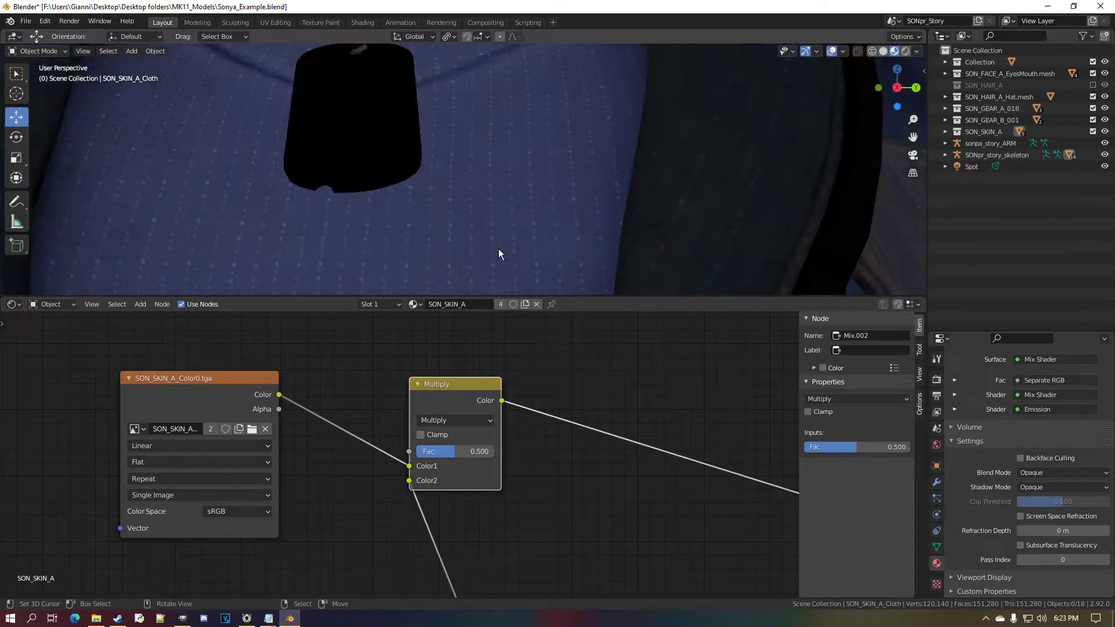
pyautogui.moveTo(476, 452)
pyautogui.mouseDown()
pyautogui.moveTo(420, 452)
pyautogui.moveTo(494, 452)
pyautogui.mouseUp()
# Set the Bright/Contrast node's brightness to 0.6, keeping the Multiply factor at 1.
pyautogui.scroll(-2, 466, 488)
pyautogui.moveTo(447, 583); pyautogui.dragTo(423, 452, button='middle')
pyautogui.scroll(3, 388, 505)
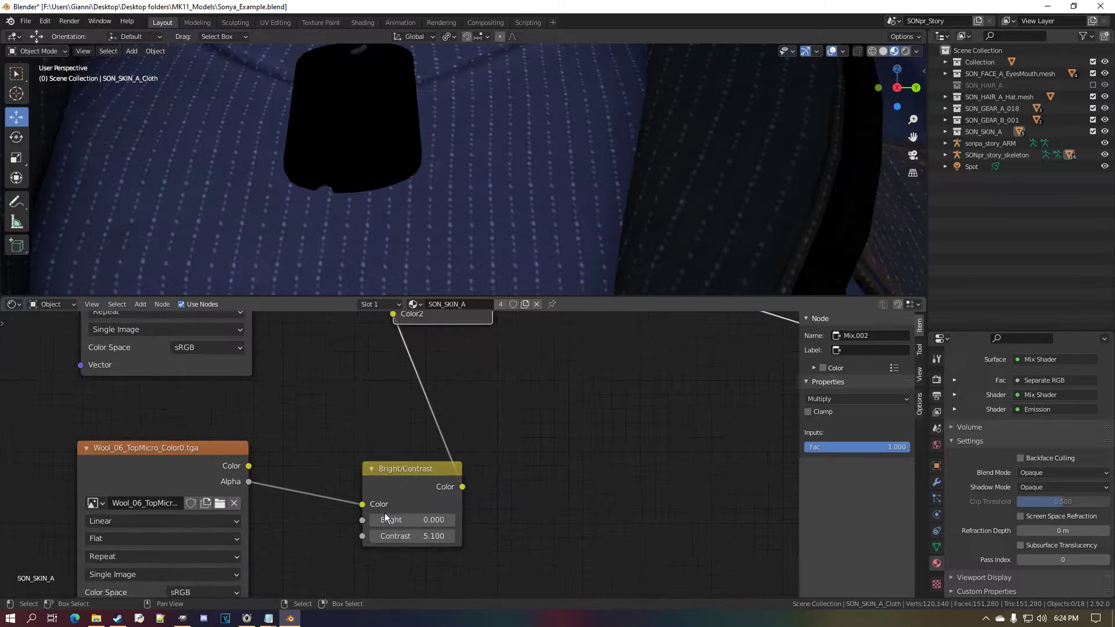
pyautogui.moveTo(440, 516)
pyautogui.mouseDown()
pyautogui.moveTo(429, 517)
pyautogui.moveTo(457, 521)
pyautogui.mouseUp()
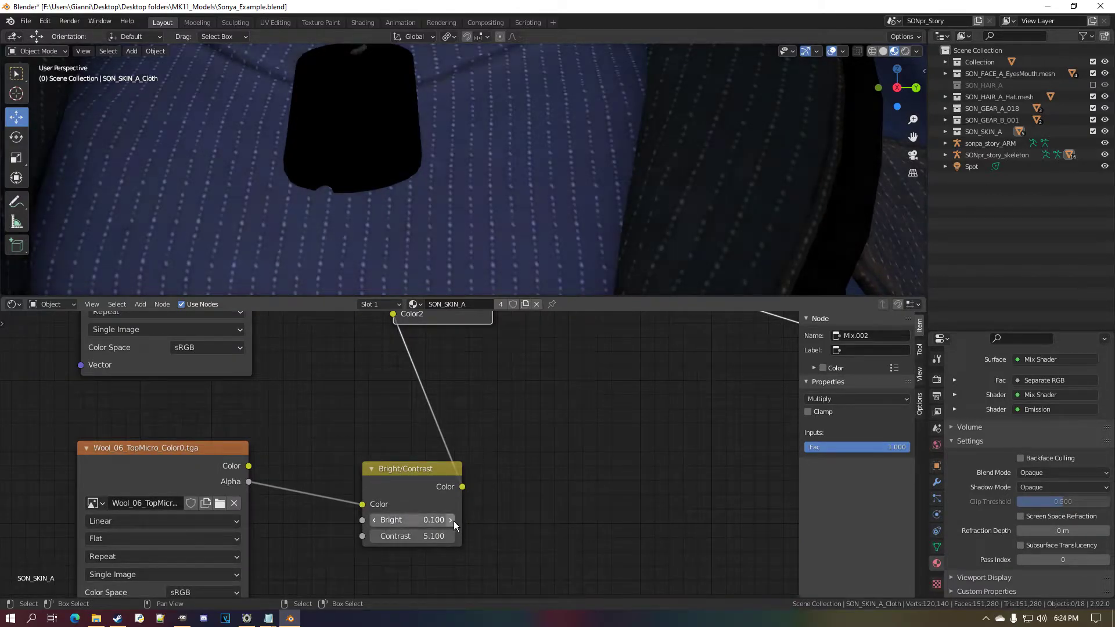
pyautogui.scroll(-2, 448, 424)
pyautogui.moveTo(448, 418); pyautogui.dragTo(453, 472, button='middle')
pyautogui.scroll(1, 440, 392)
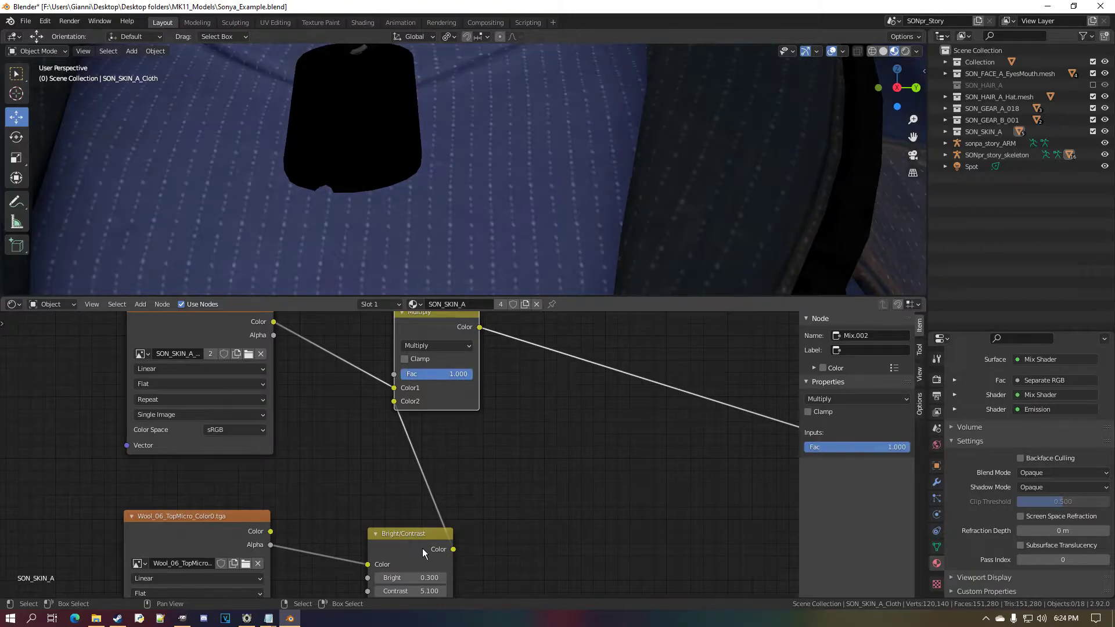
pyautogui.keyDown('ctrl'); pyautogui.scroll(3, 447, 580); pyautogui.keyUp('ctrl')
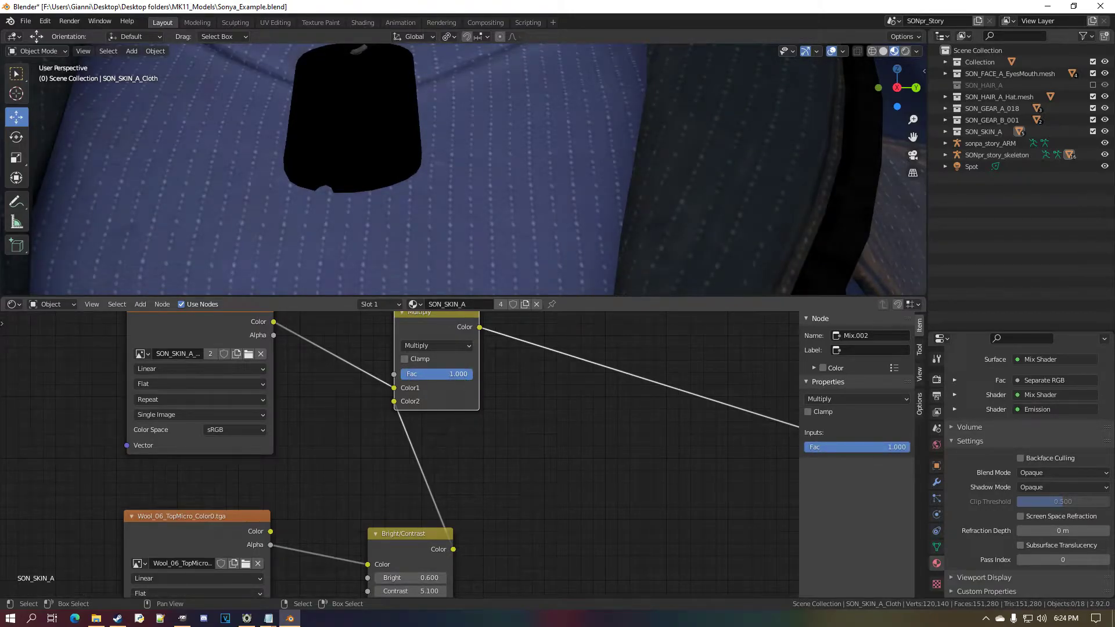
pyautogui.moveTo(450, 374)
pyautogui.mouseDown()
pyautogui.moveTo(378, 374)
pyautogui.moveTo(451, 374)
pyautogui.mouseUp()
# Try the wool texture's Color directly in the Multiply node's Color2, and reroute it through the Bright/Contrast node.
pyautogui.moveTo(271, 532); pyautogui.dragTo(394, 401)
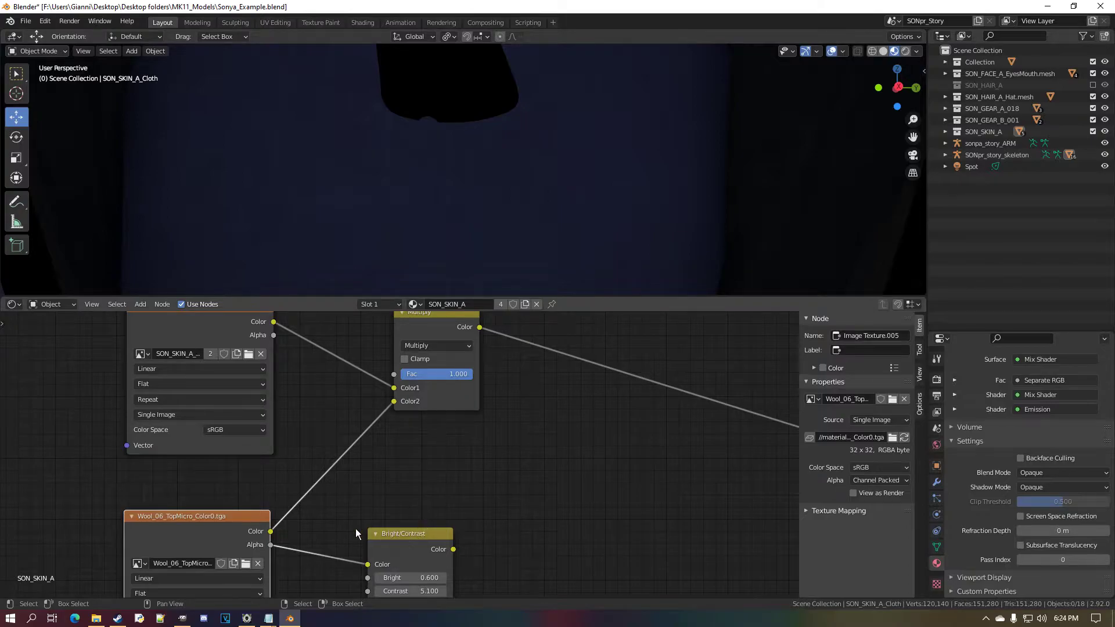
pyautogui.moveTo(271, 531); pyautogui.dragTo(372, 565)
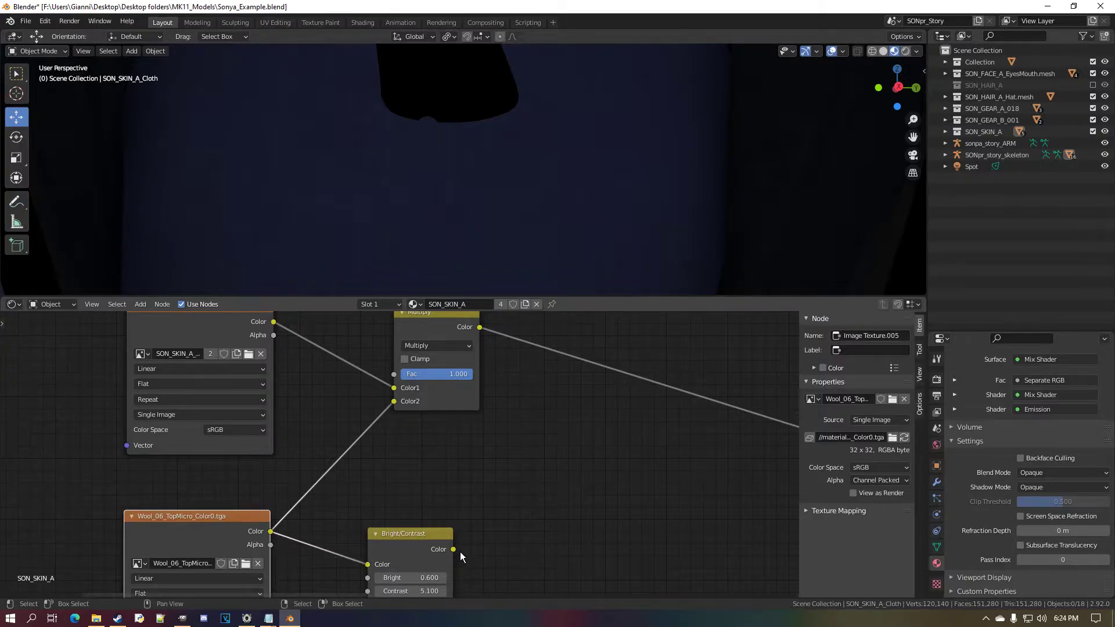
pyautogui.moveTo(454, 549); pyautogui.dragTo(409, 406)
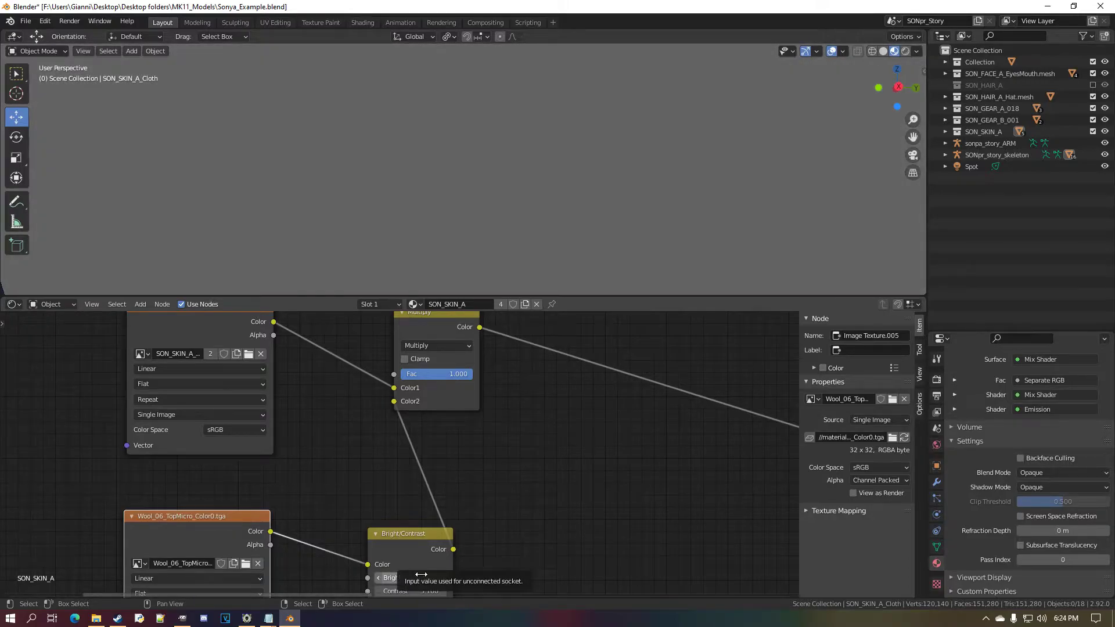
# Set the Bright/Contrast node's brightness to 1 and its contrast to 0.
pyautogui.click(421, 576)
pyautogui.write('0.6')
pyautogui.press('Return')
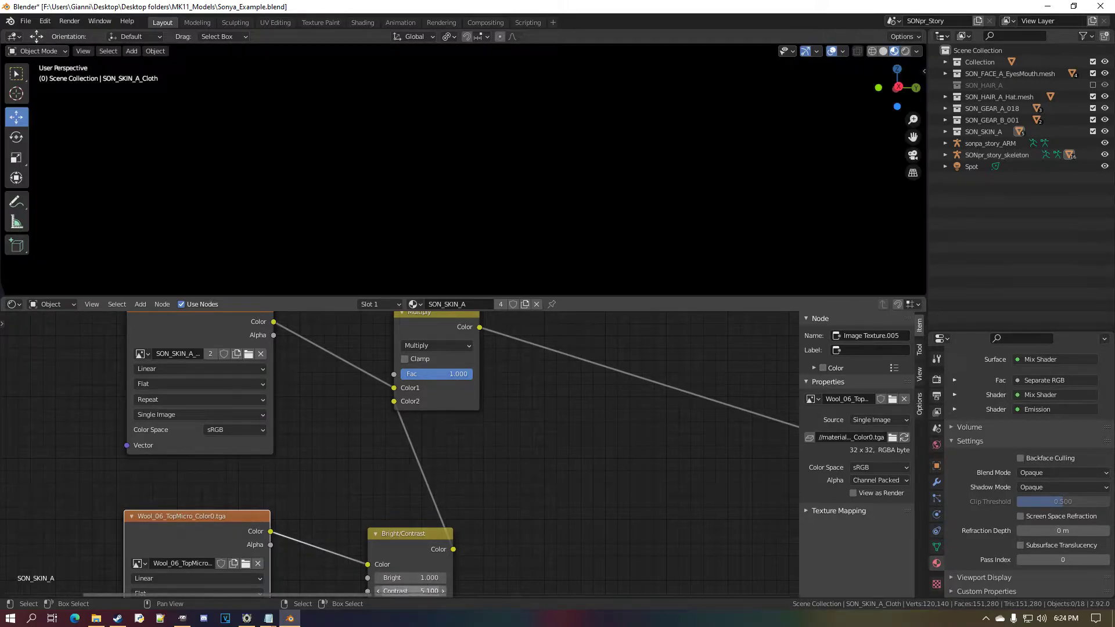
pyautogui.press('Escape')
pyautogui.scroll(2, 421, 588)
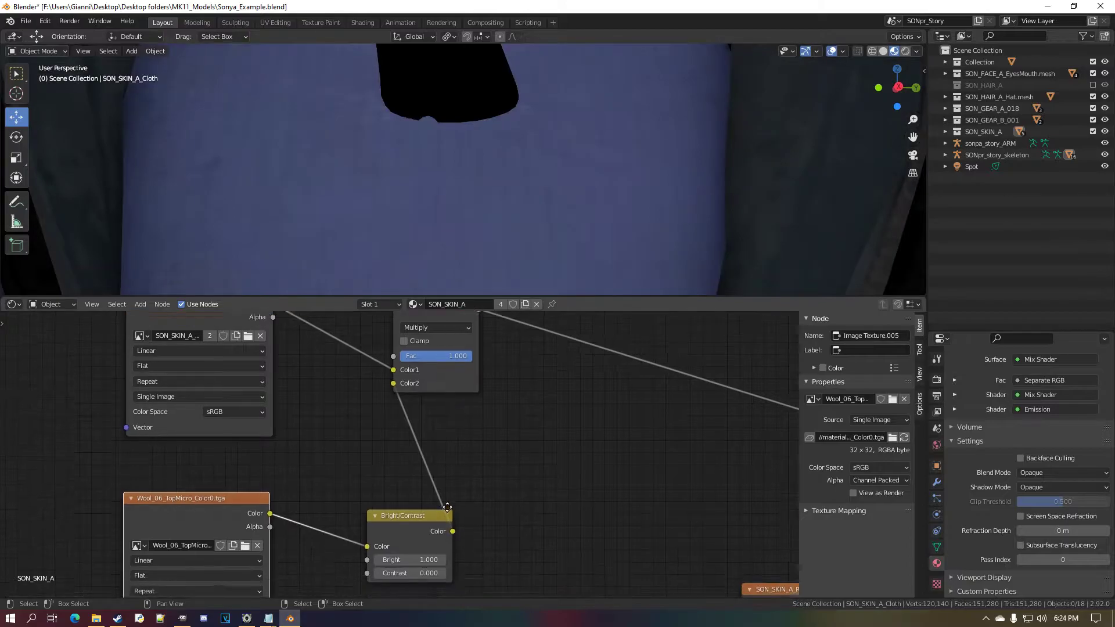
# Raise the Bright/Contrast node's brightness to 4.8 and its contrast to 13.6.
pyautogui.moveTo(414, 564)
pyautogui.mouseDown()
pyautogui.moveTo(474, 563)
pyautogui.moveTo(424, 549)
pyautogui.mouseUp()
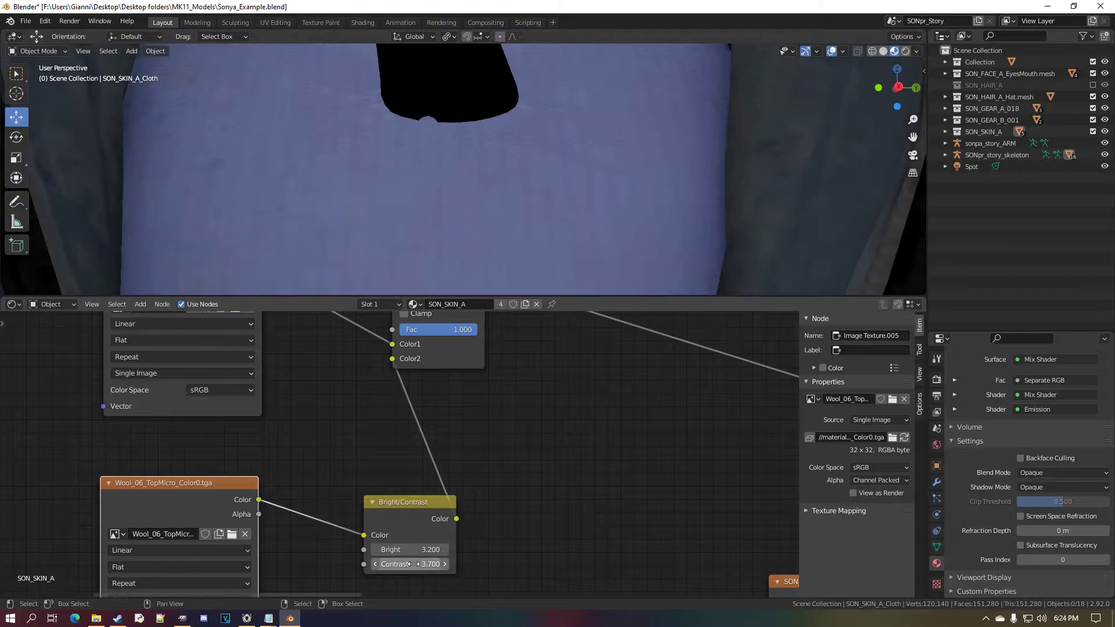
pyautogui.moveTo(409, 564); pyautogui.dragTo(438, 563)
pyautogui.scroll(-3, 433, 229)
pyautogui.moveTo(433, 229)
pyautogui.mouseDown(button='middle')
pyautogui.moveTo(431, 219)
pyautogui.moveTo(406, 249)
pyautogui.moveTo(428, 249)
pyautogui.moveTo(447, 225)
pyautogui.moveTo(441, 244)
pyautogui.mouseUp(button='middle')
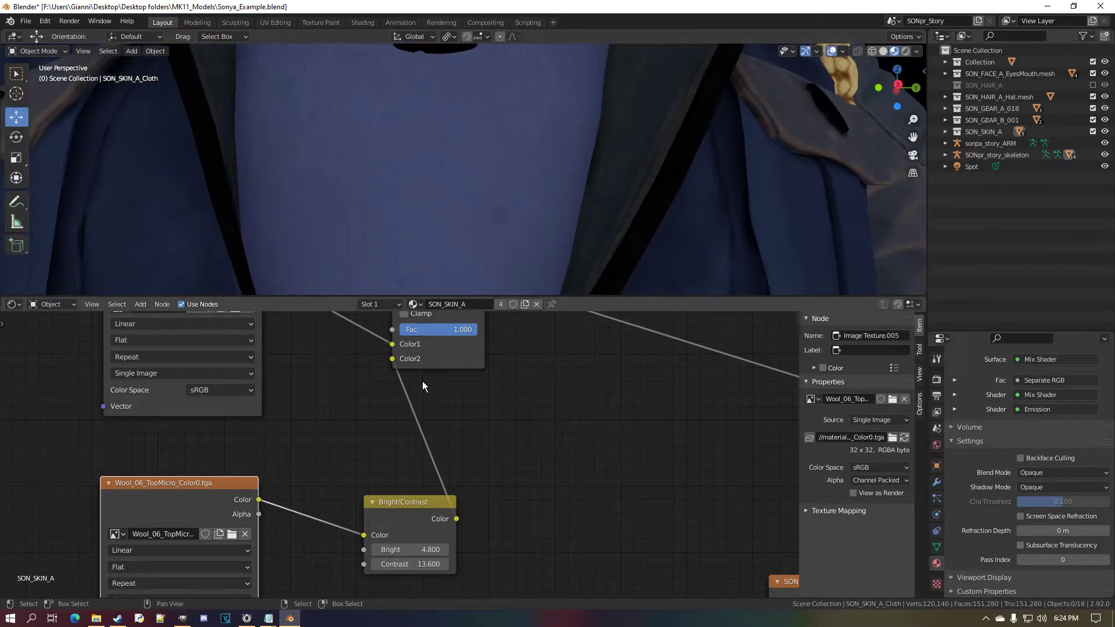
# Try varying the Multiply node's factor, leave it at 1, and examine the wool pattern on the shirt up close.
pyautogui.scroll(1, 423, 381)
pyautogui.moveTo(430, 351)
pyautogui.mouseDown()
pyautogui.moveTo(491, 350)
pyautogui.moveTo(400, 351)
pyautogui.moveTo(492, 351)
pyautogui.mouseUp()
pyautogui.scroll(3, 419, 161)
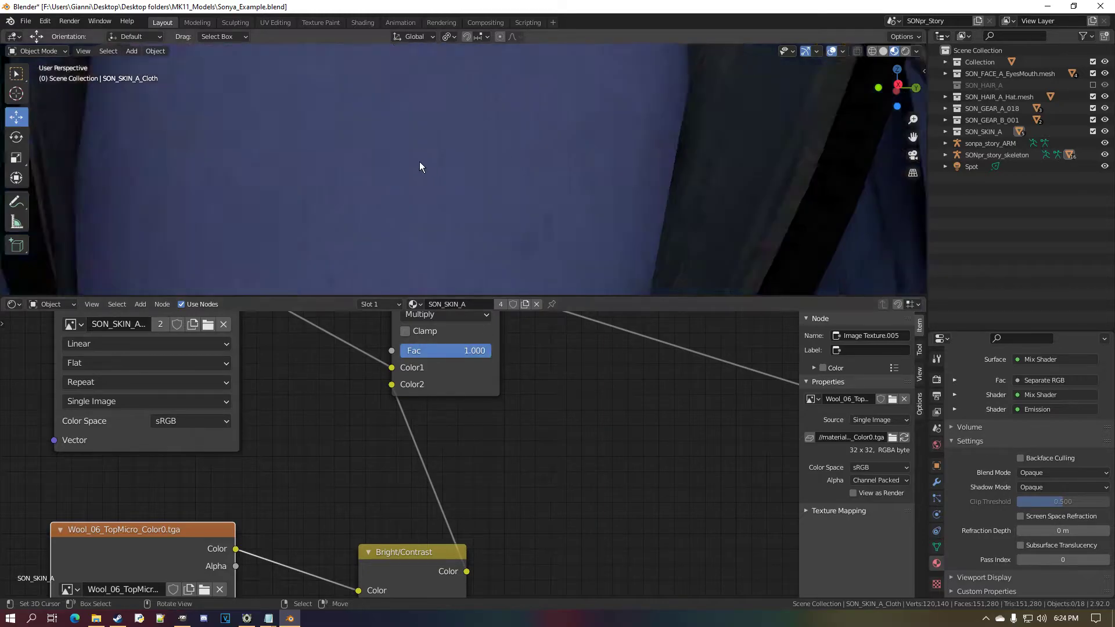
pyautogui.moveTo(419, 162); pyautogui.dragTo(417, 200, button='middle')
pyautogui.moveTo(470, 352)
pyautogui.mouseDown()
pyautogui.moveTo(383, 352)
pyautogui.moveTo(476, 352)
pyautogui.mouseUp()
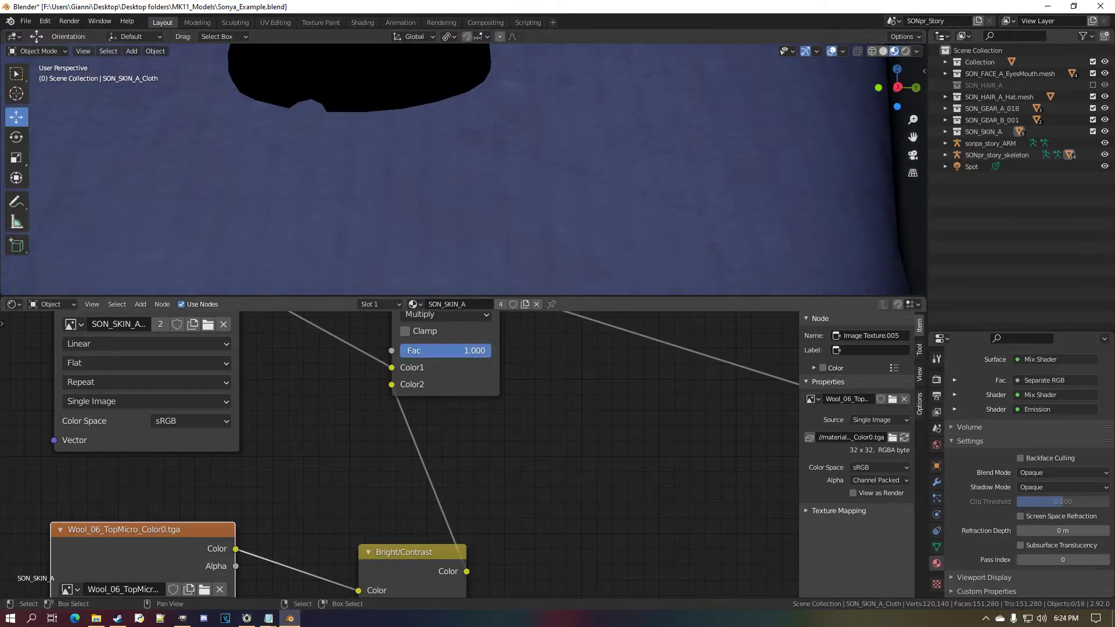
pyautogui.scroll(-1, 244, 567)
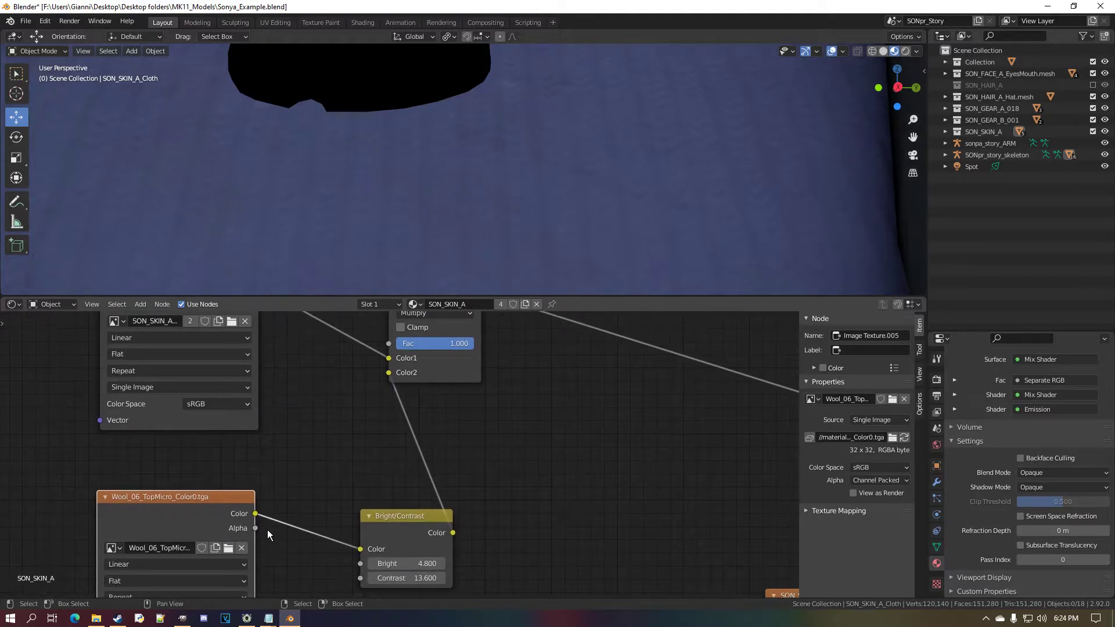
# Reconnect the wool texture's Alpha output to the Bright/Contrast node and set its brightness to 1.
pyautogui.moveTo(262, 535); pyautogui.dragTo(361, 549)
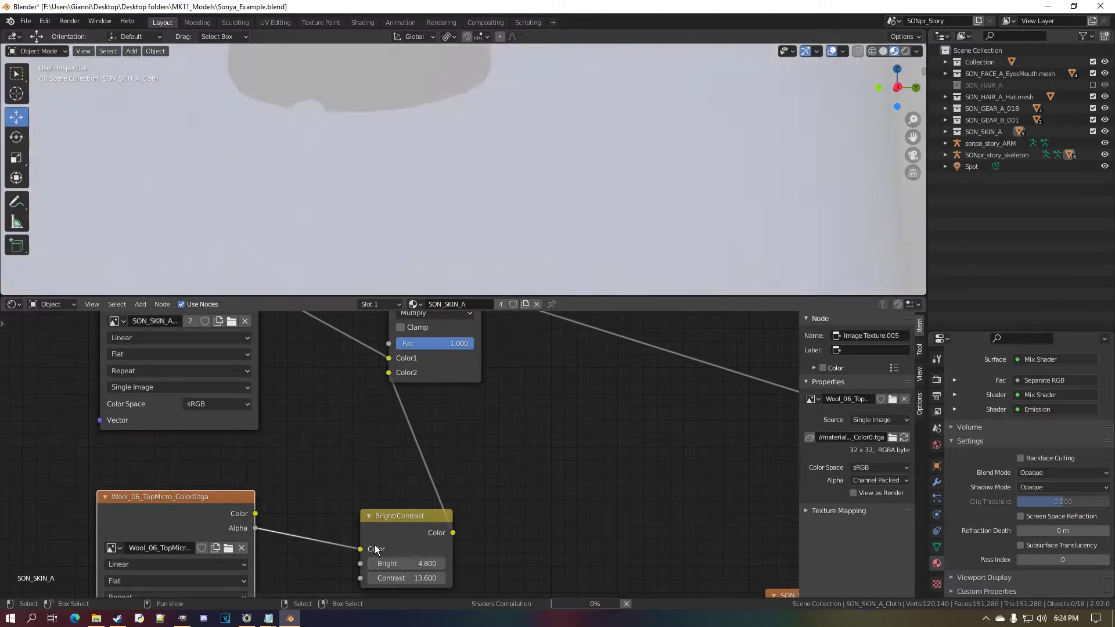
pyautogui.scroll(-4, 443, 233)
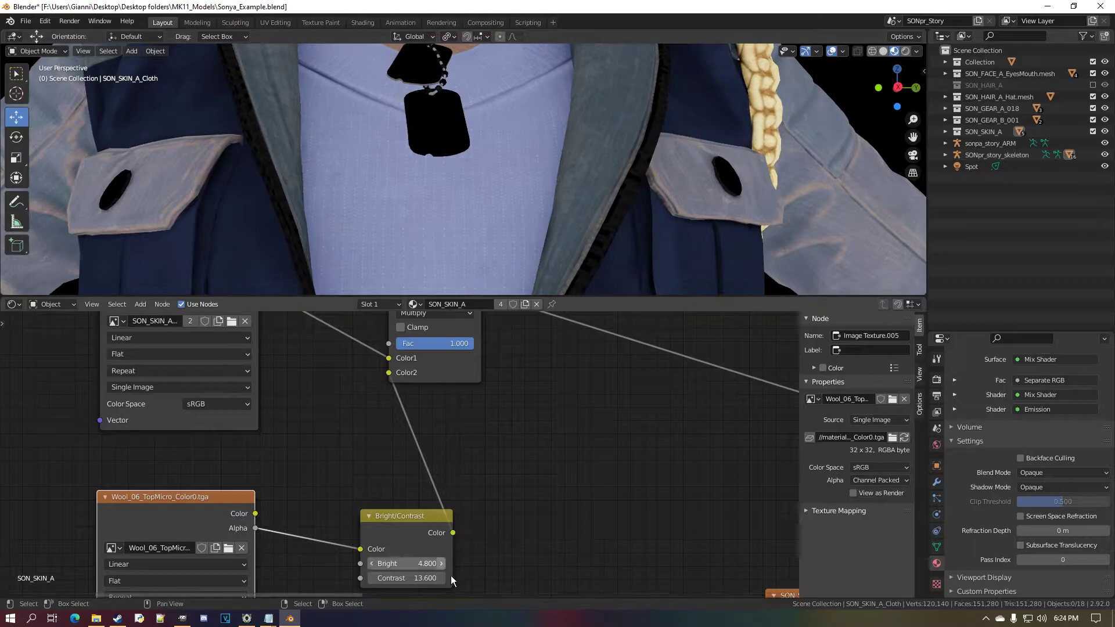
pyautogui.write('1')
pyautogui.press('Return')
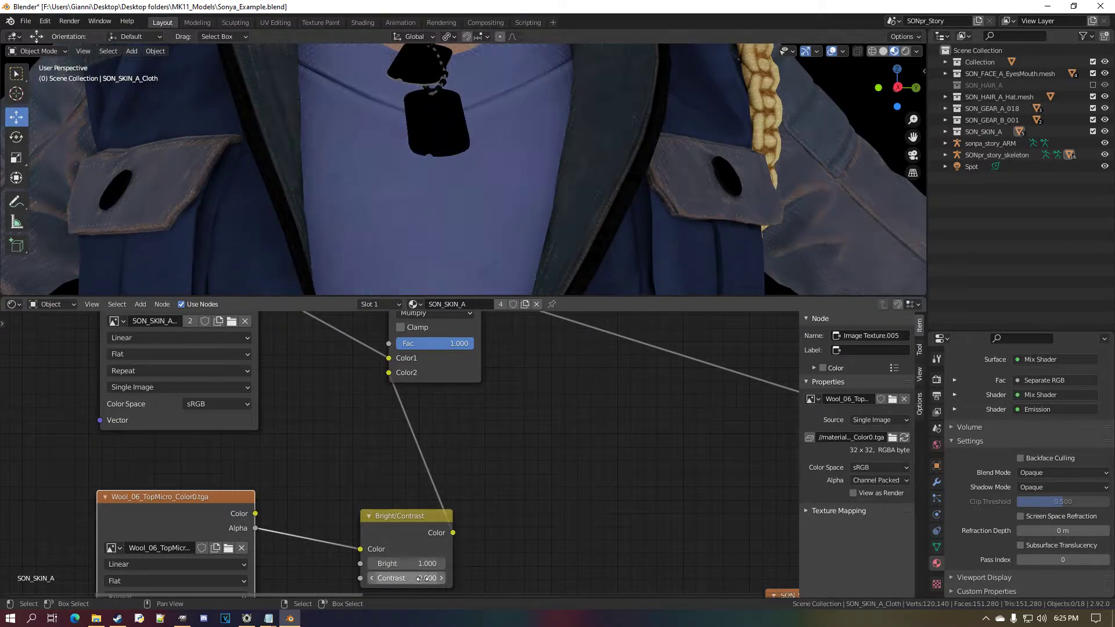
# Set the Bright/Contrast node's contrast to 4.2 and brightness to 0.4, trying different factors on the Multiply node.
pyautogui.scroll(3, 434, 242)
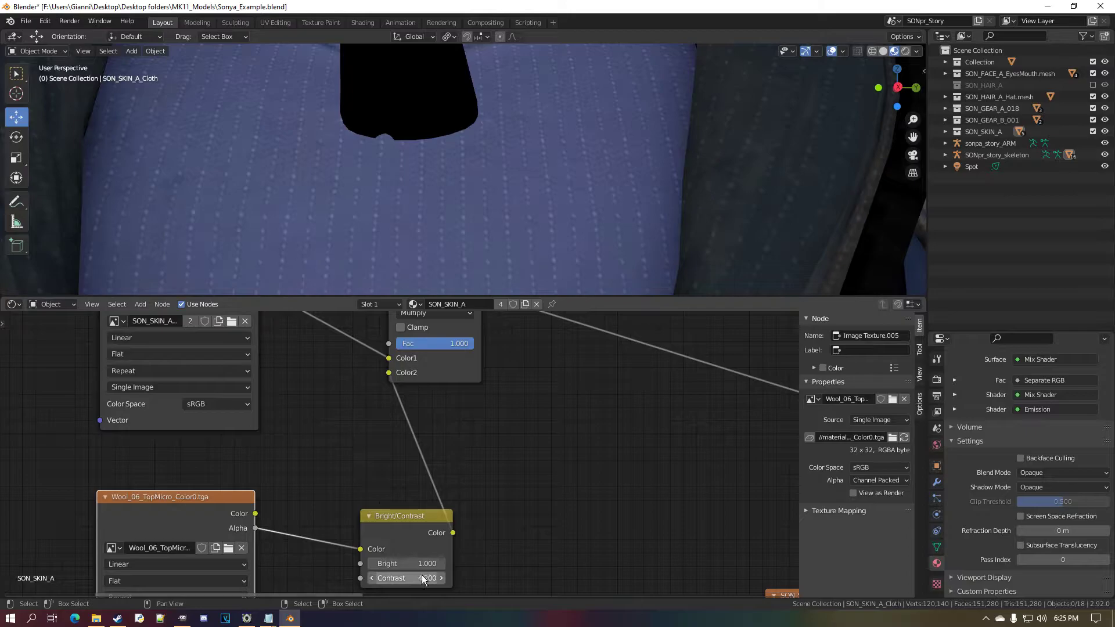
pyautogui.moveTo(416, 564)
pyautogui.mouseDown()
pyautogui.moveTo(406, 564)
pyautogui.moveTo(427, 564)
pyautogui.mouseUp()
pyautogui.moveTo(456, 344)
pyautogui.mouseDown()
pyautogui.moveTo(377, 344)
pyautogui.moveTo(464, 343)
pyautogui.mouseUp()
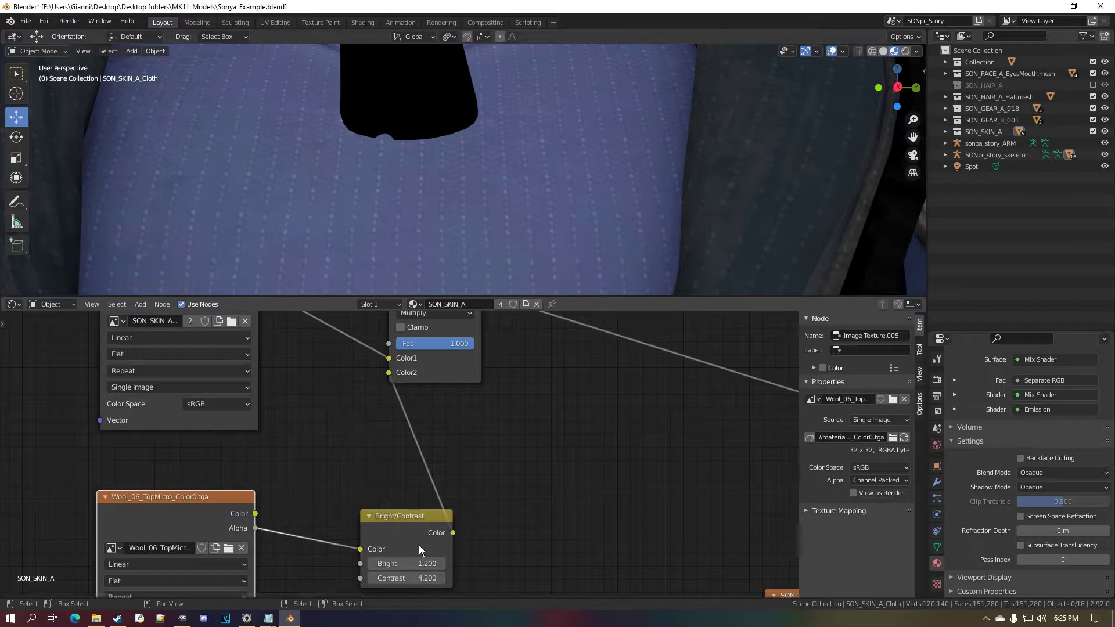
pyautogui.moveTo(406, 563); pyautogui.dragTo(371, 563)
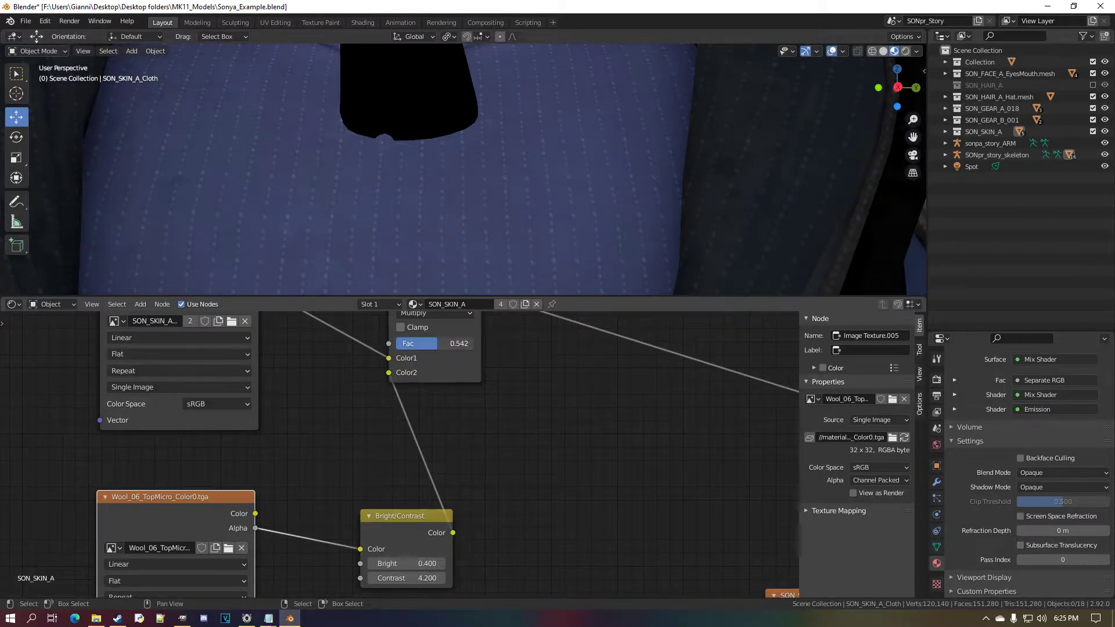
# Connect the mask texture's Color output to the Multiply node's Fac input and examine the wool pattern on the shirt.
pyautogui.scroll(-4, 291, 482)
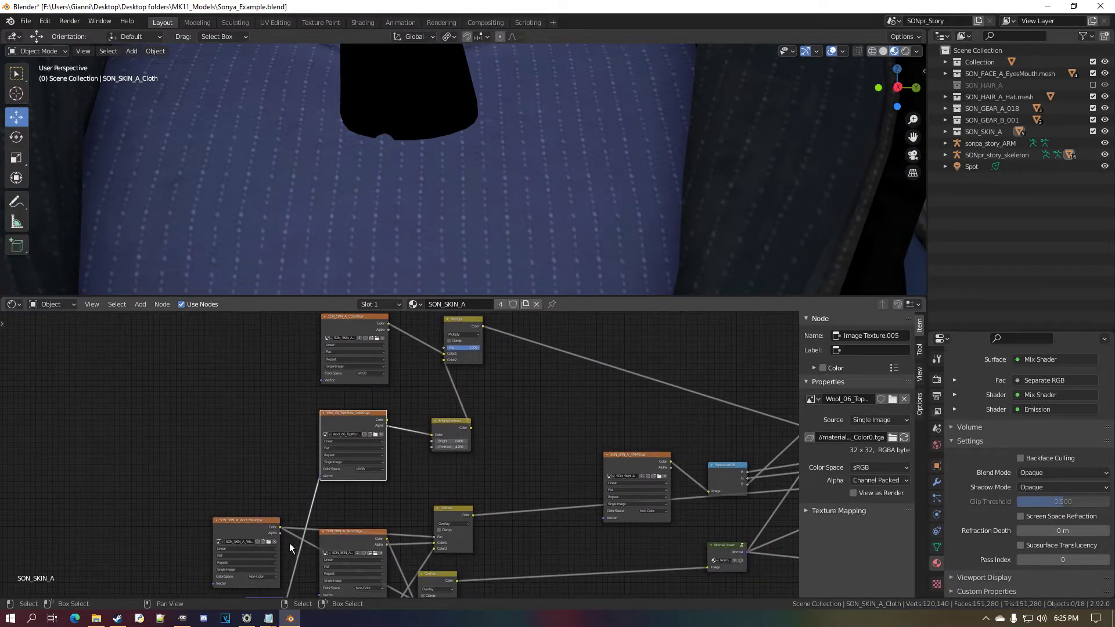
pyautogui.moveTo(280, 527)
pyautogui.mouseDown()
pyautogui.moveTo(325, 524)
pyautogui.moveTo(440, 390)
pyautogui.moveTo(450, 353)
pyautogui.mouseUp()
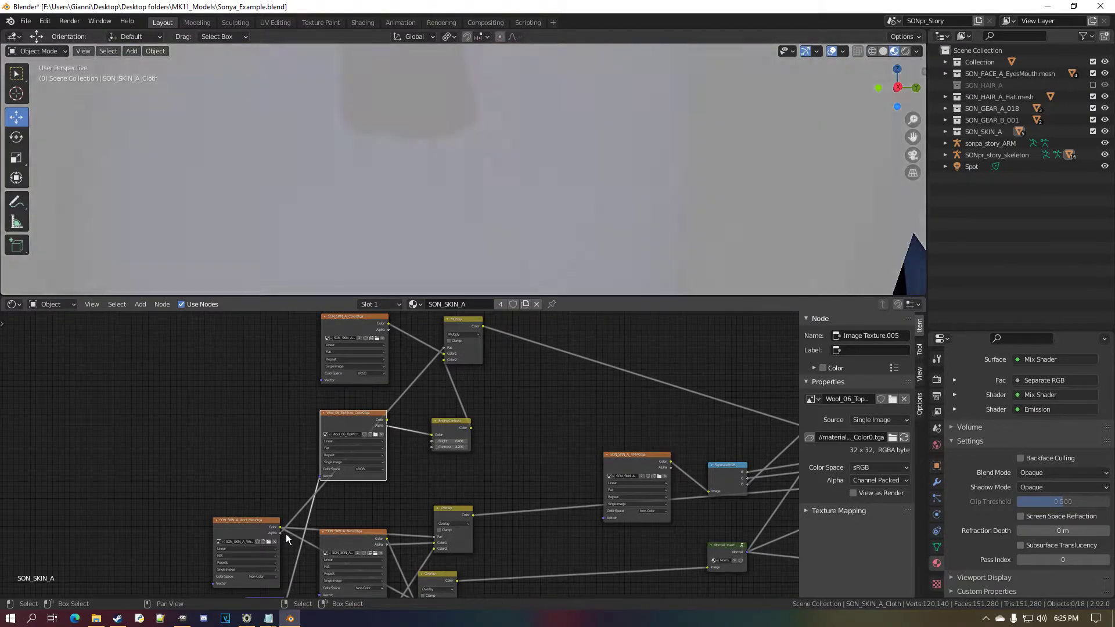
pyautogui.moveTo(281, 532); pyautogui.dragTo(451, 369)
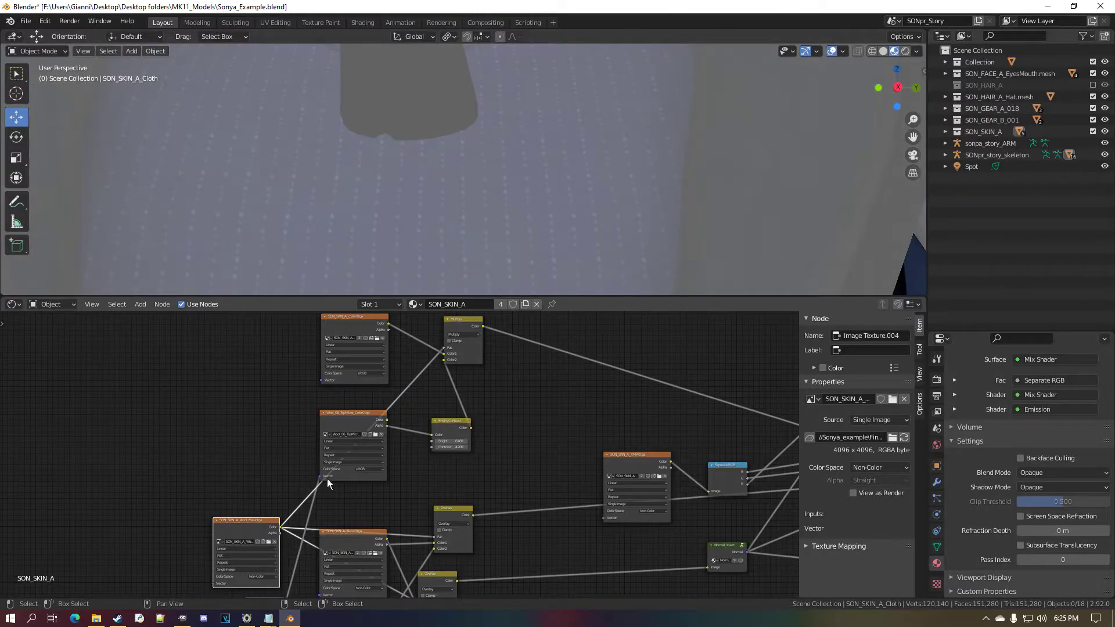
pyautogui.scroll(6, 483, 235)
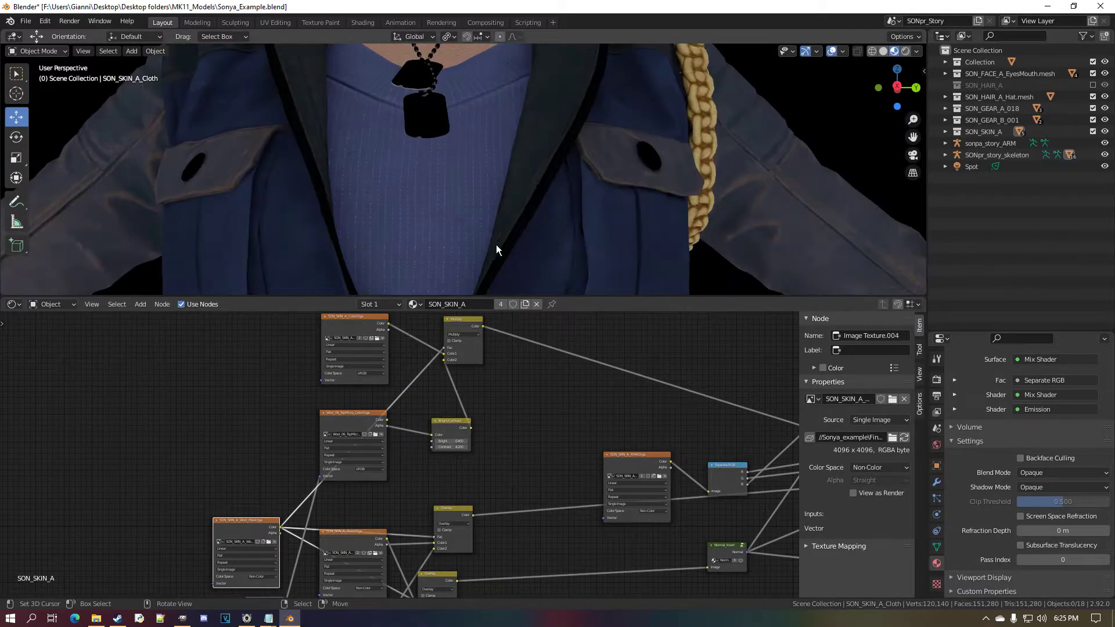
pyautogui.scroll(4, 441, 395)
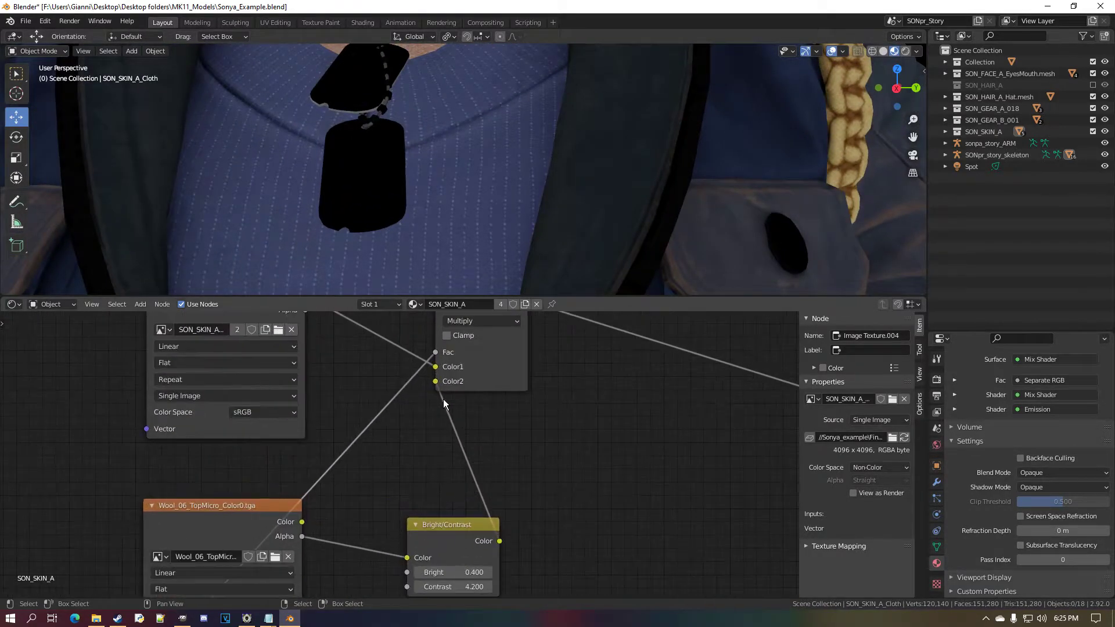
pyautogui.moveTo(427, 391)
pyautogui.mouseDown()
pyautogui.moveTo(419, 396)
pyautogui.moveTo(428, 394)
pyautogui.mouseUp()
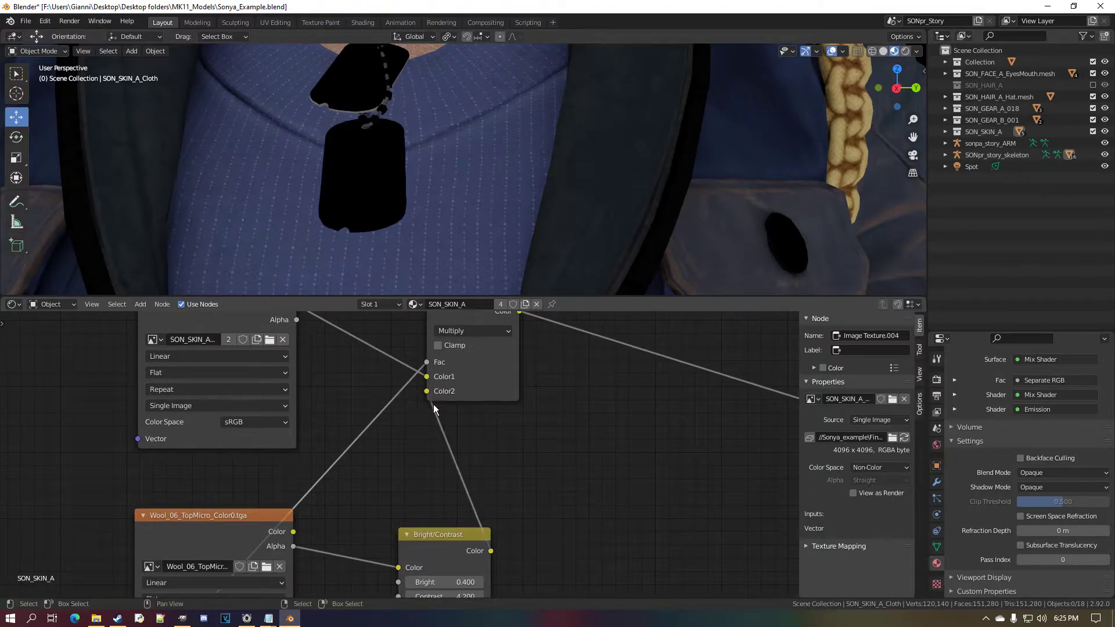
pyautogui.moveTo(450, 439); pyautogui.dragTo(407, 478, button='middle')
pyautogui.scroll(1, 405, 482)
pyautogui.scroll(1, 405, 482)
pyautogui.scroll(6, 429, 203)
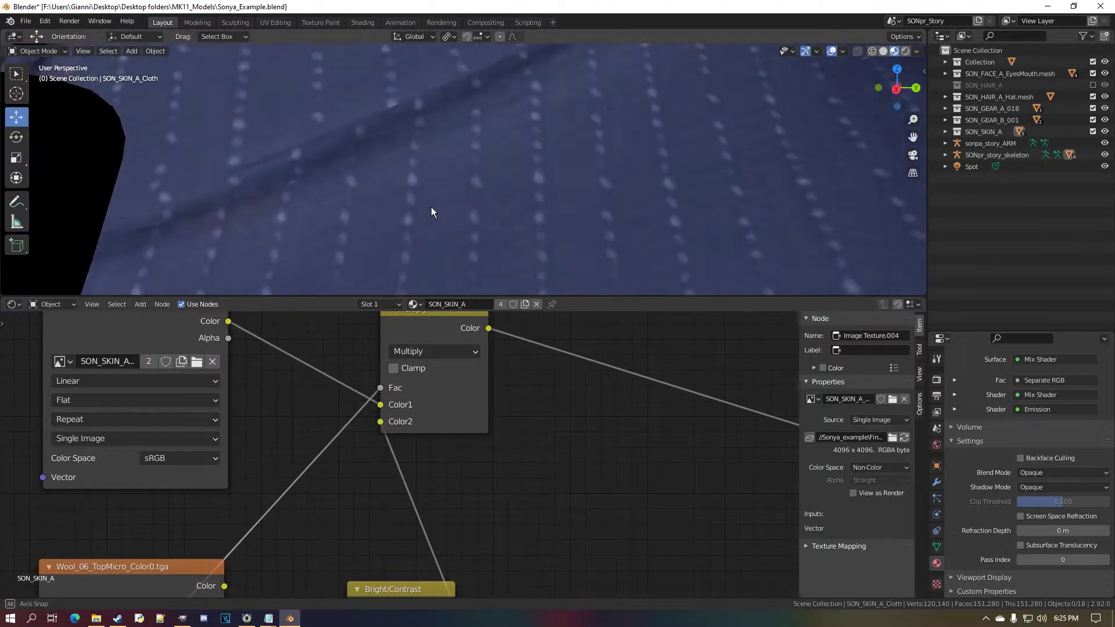
pyautogui.scroll(-5, 430, 222)
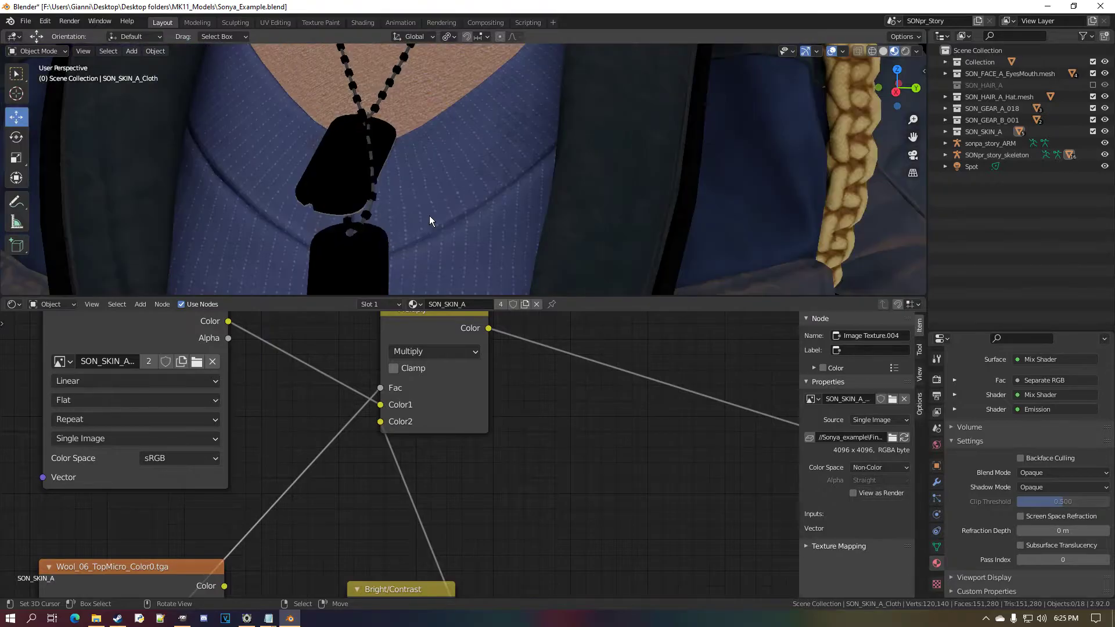
pyautogui.scroll(2, 436, 182)
# Insert an Invert node between the Bright/Contrast node and the Multiply node's Color2 input.
pyautogui.click(141, 304)
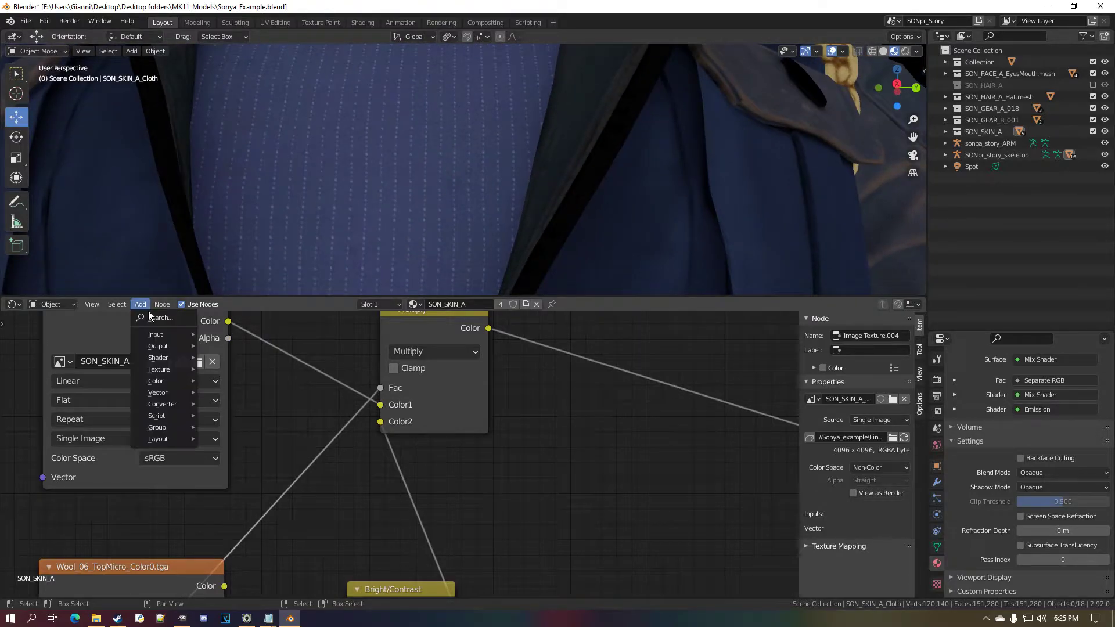
pyautogui.moveTo(168, 383)
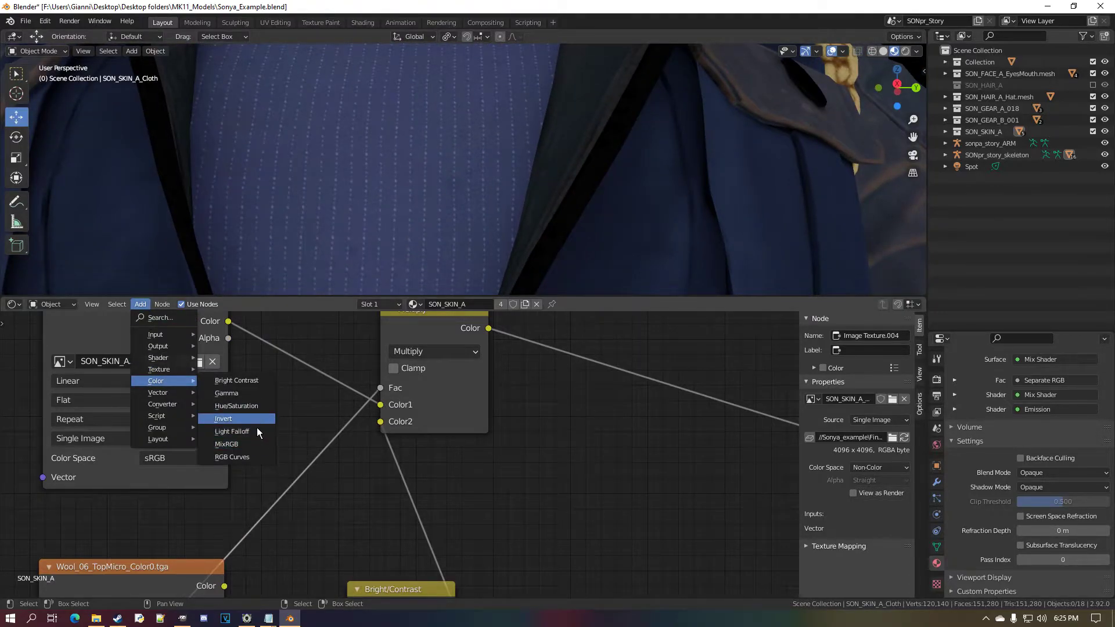
pyautogui.click(253, 420)
pyautogui.click(367, 488)
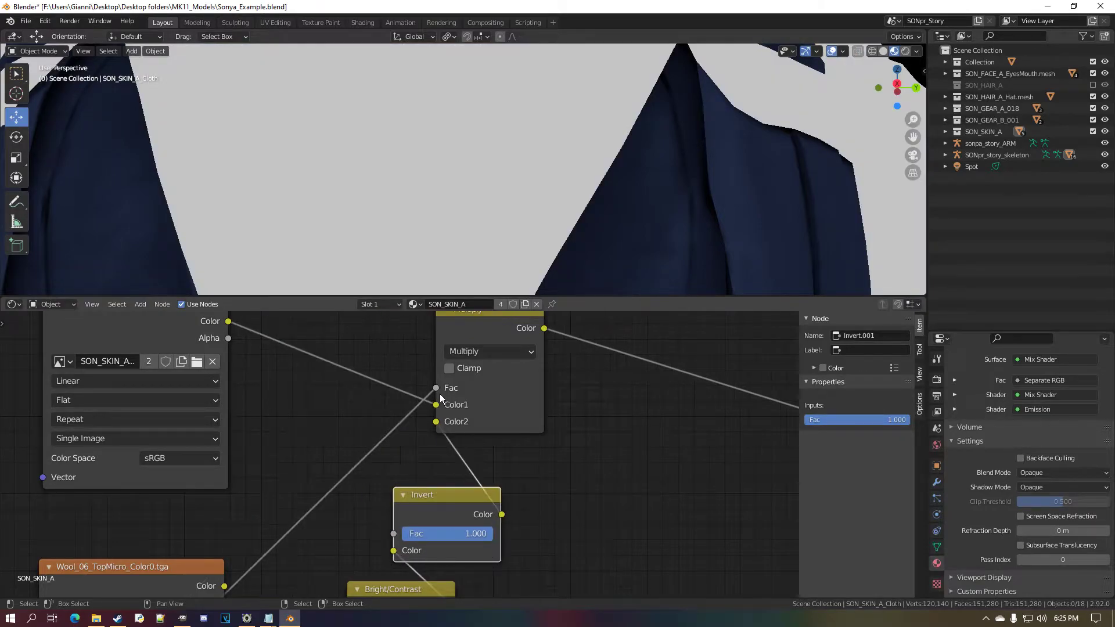
pyautogui.moveTo(533, 227); pyautogui.dragTo(535, 227, button='middle')
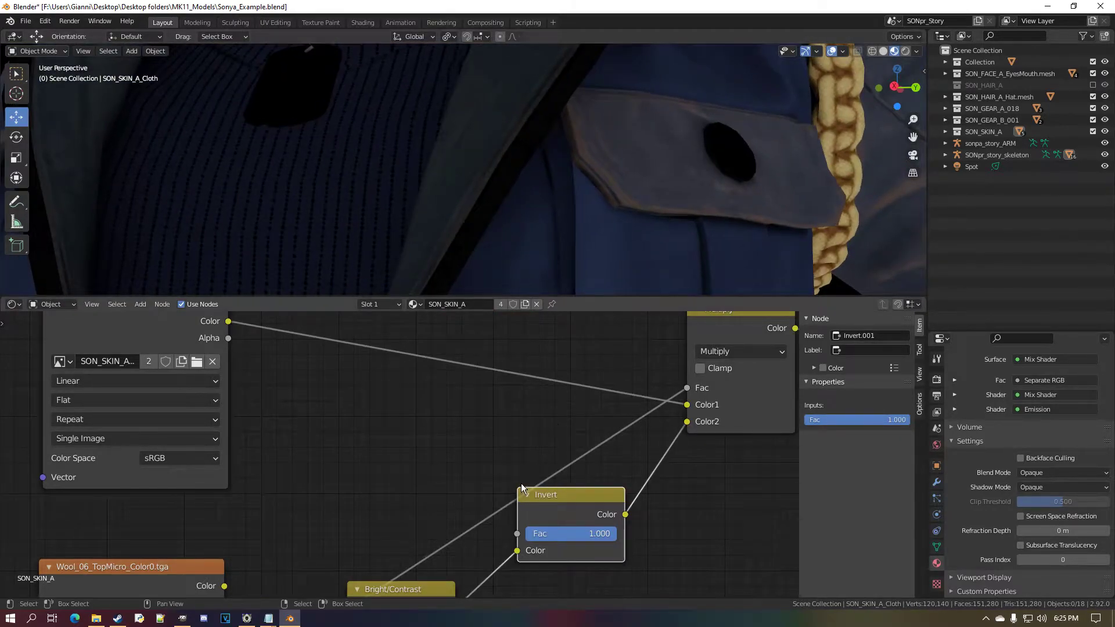
# Set the Bright/Contrast node's brightness to -0.1.
pyautogui.moveTo(466, 591); pyautogui.dragTo(453, 504, button='middle')
pyautogui.scroll(1, 452, 506)
pyautogui.moveTo(385, 564)
pyautogui.mouseDown()
pyautogui.moveTo(337, 564)
pyautogui.moveTo(366, 564)
pyautogui.mouseUp()
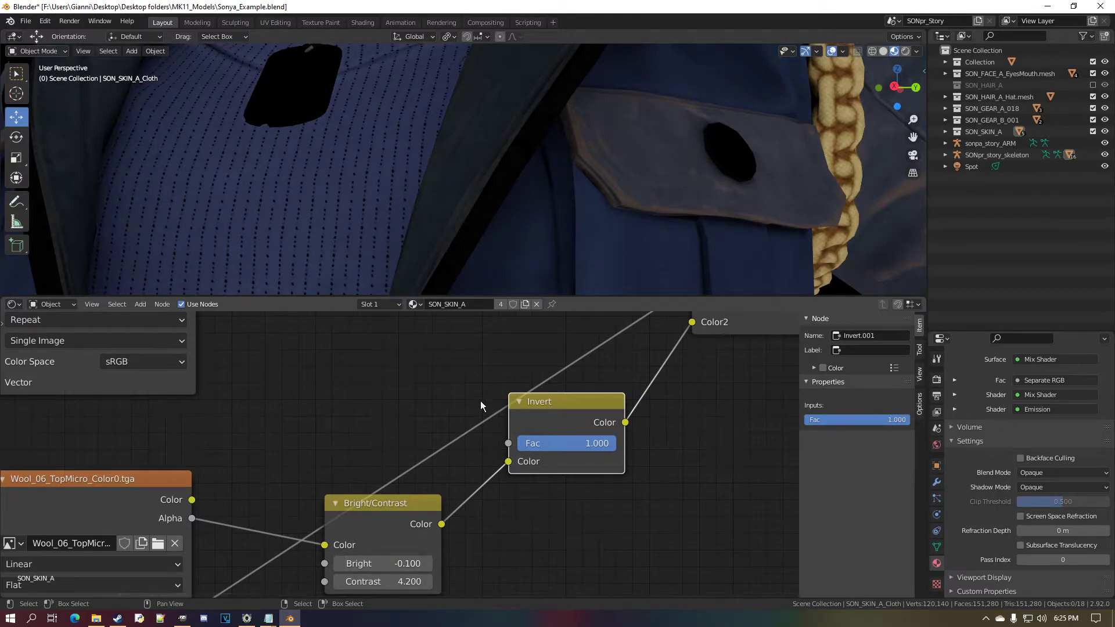
# Disconnect the mask texture from the Multiply node's Fac input and keep the factor at 1.
pyautogui.scroll(-1, 480, 402)
pyautogui.moveTo(636, 345); pyautogui.dragTo(547, 439, button='middle')
pyautogui.click(587, 424)
pyautogui.moveTo(574, 398); pyautogui.dragTo(510, 373)
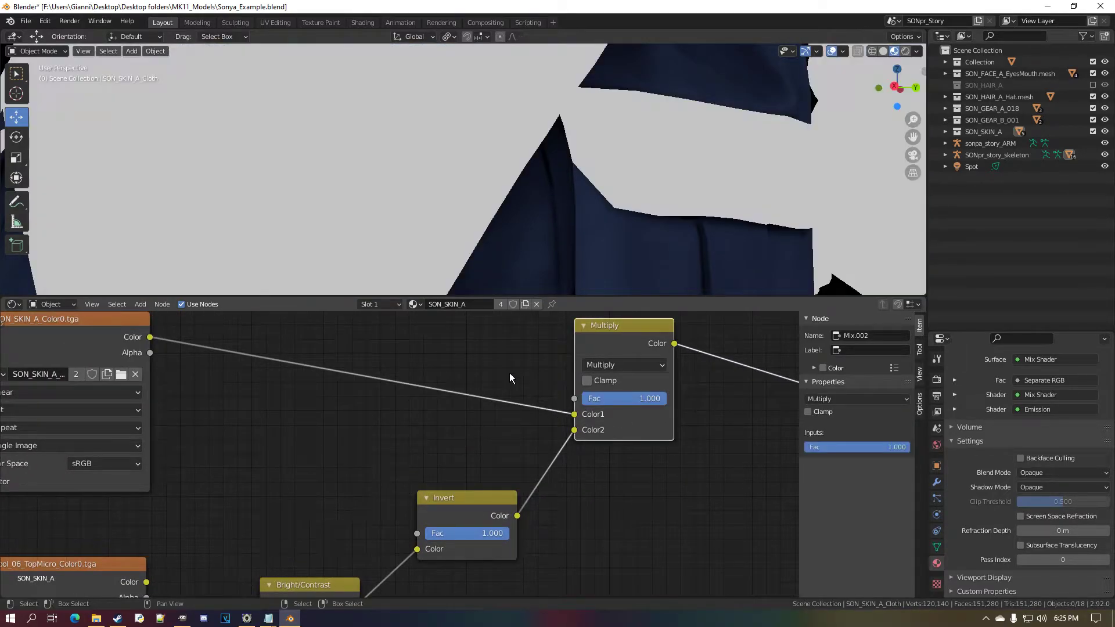
pyautogui.moveTo(599, 349); pyautogui.dragTo(584, 353)
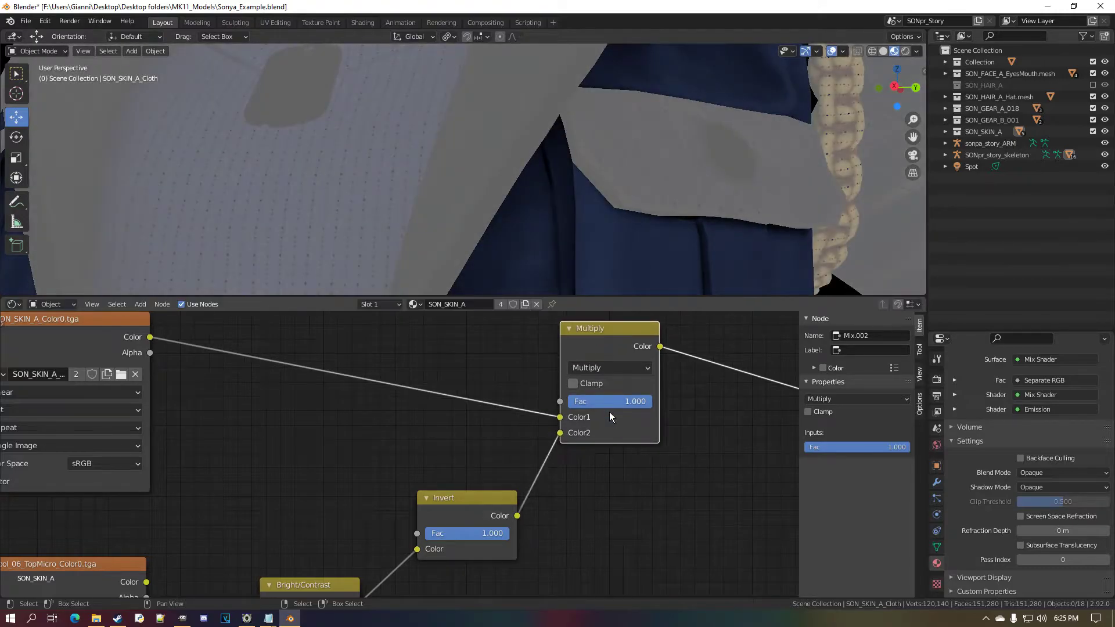
pyautogui.moveTo(484, 246); pyautogui.dragTo(497, 247, button='middle')
pyautogui.moveTo(625, 402)
pyautogui.mouseDown()
pyautogui.moveTo(541, 403)
pyautogui.moveTo(630, 402)
pyautogui.mouseUp()
# Lower the Bright/Contrast node's brightness to -0.4 and try varying the Multiply factor, leaving it at 1.
pyautogui.moveTo(462, 475); pyautogui.dragTo(486, 419, button='middle')
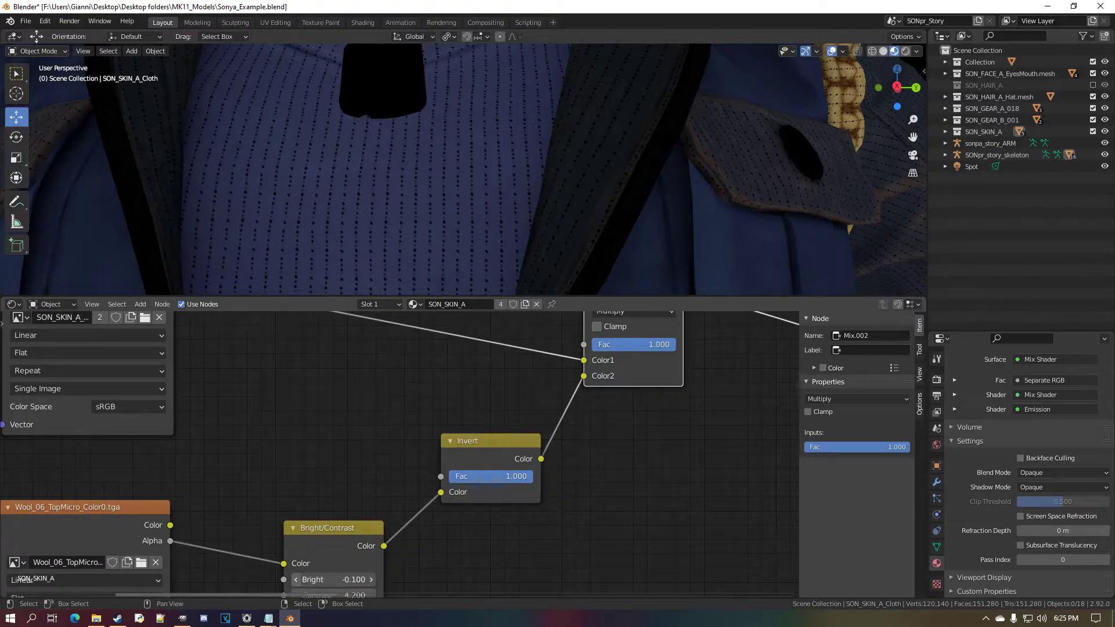
pyautogui.click(302, 584)
pyautogui.click(302, 584)
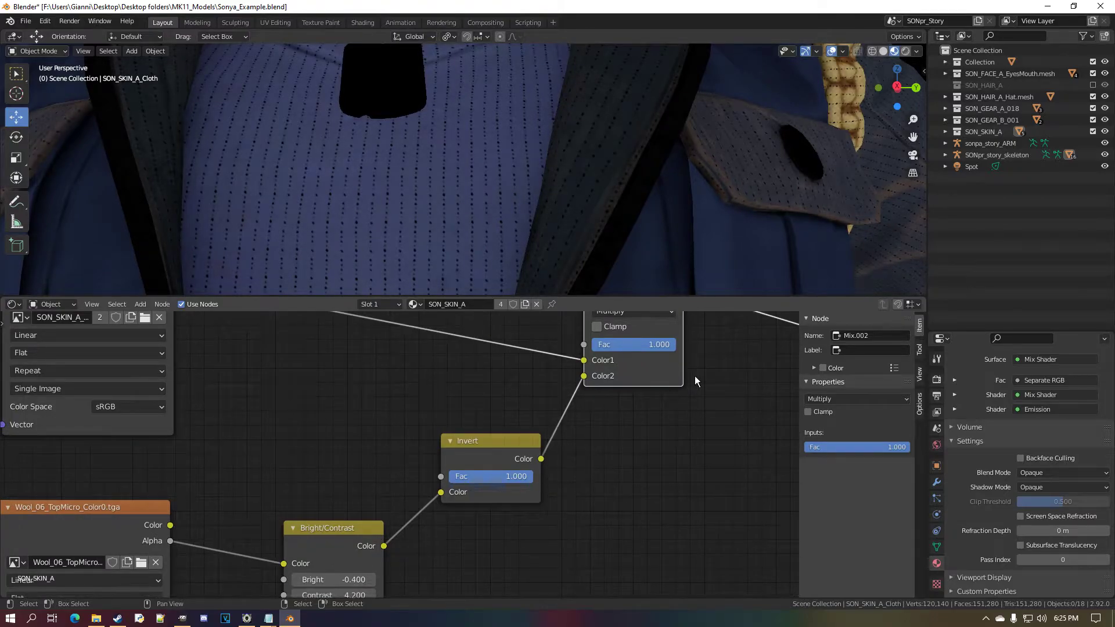
pyautogui.moveTo(633, 344)
pyautogui.mouseDown()
pyautogui.moveTo(549, 344)
pyautogui.moveTo(633, 344)
pyautogui.mouseUp()
pyautogui.moveTo(633, 344); pyautogui.dragTo(682, 350)
# Reconnect the mask texture's Color output to the Multiply node's Fac input.
pyautogui.scroll(-5, 313, 476)
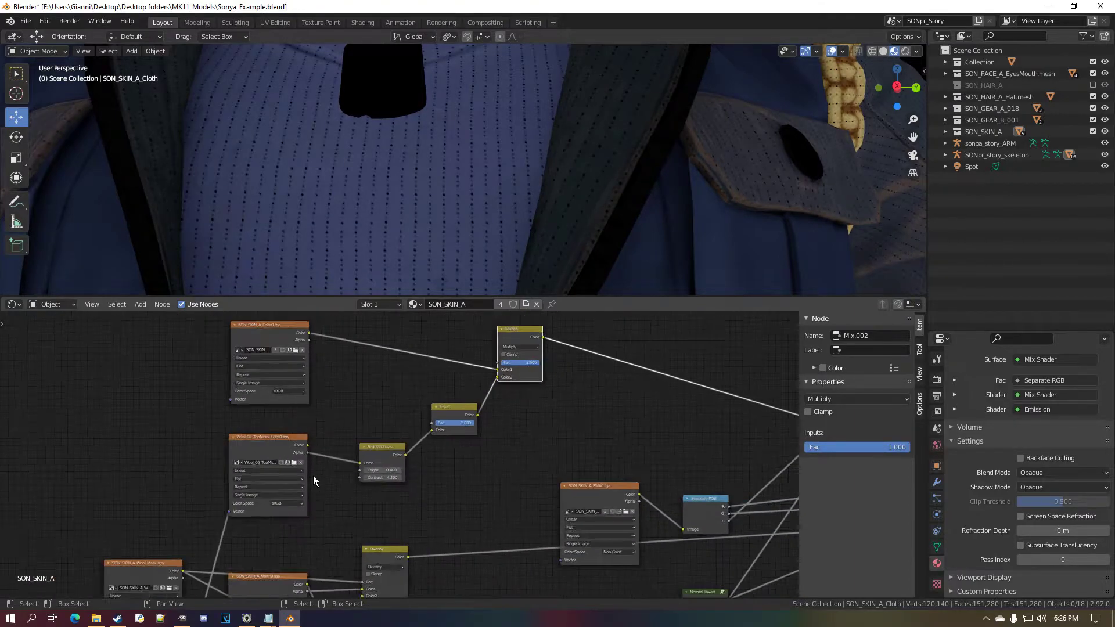
pyautogui.moveTo(201, 564); pyautogui.dragTo(502, 383)
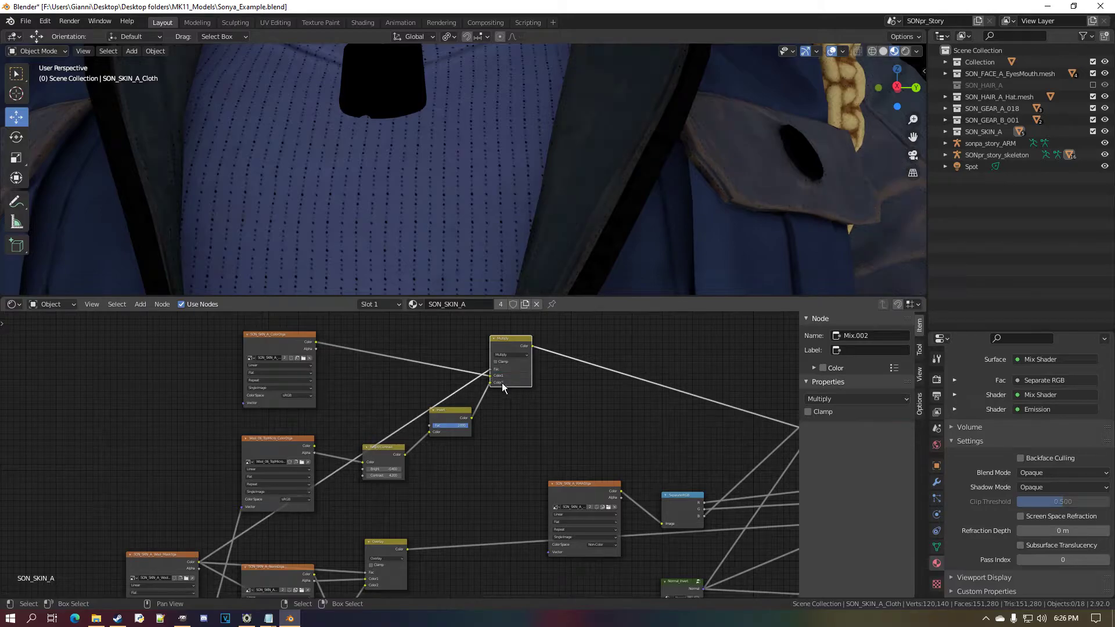
pyautogui.scroll(-5, 560, 246)
# Enlarge the 3D viewport and switch its render pass from Diffuse Color to Combined.
pyautogui.moveTo(612, 297); pyautogui.dragTo(612, 539)
pyautogui.moveTo(651, 322); pyautogui.dragTo(662, 347, button='middle')
pyautogui.scroll(8, 641, 351)
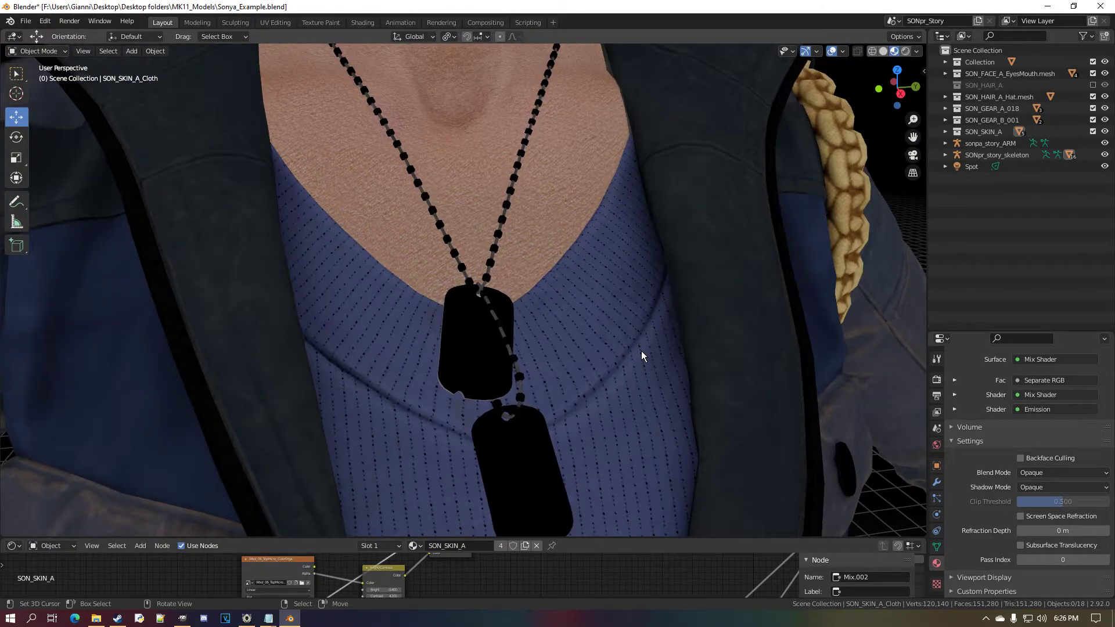
pyautogui.click(916, 51)
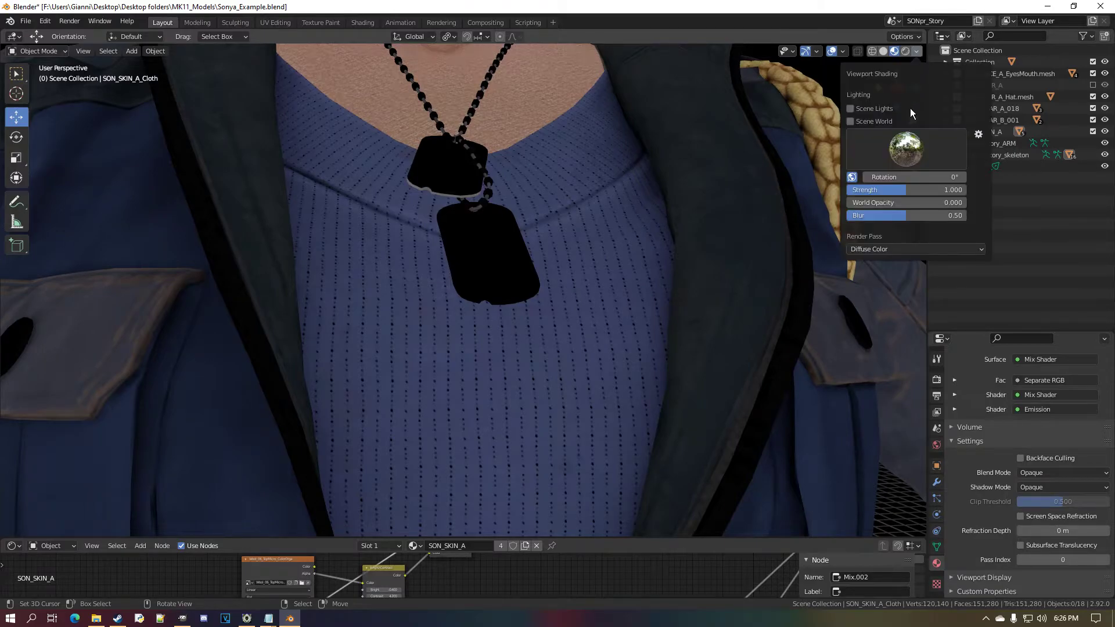
pyautogui.click(876, 248)
pyautogui.click(785, 286)
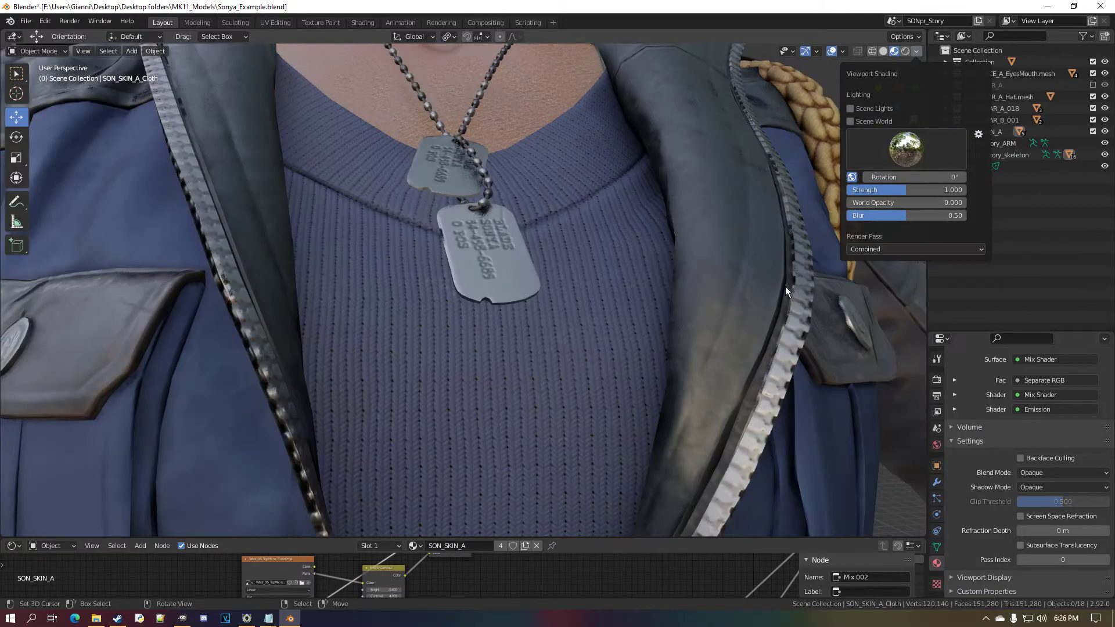
# Examine the wool knit on the shirt under full shading, both up close and from a distance.
pyautogui.scroll(-8, 562, 295)
pyautogui.scroll(10, 548, 274)
pyautogui.moveTo(531, 318)
pyautogui.mouseDown(button='middle')
pyautogui.moveTo(503, 355)
pyautogui.moveTo(520, 334)
pyautogui.mouseUp(button='middle')
pyautogui.scroll(-8, 549, 290)
pyautogui.moveTo(549, 290); pyautogui.dragTo(543, 316, button='middle')
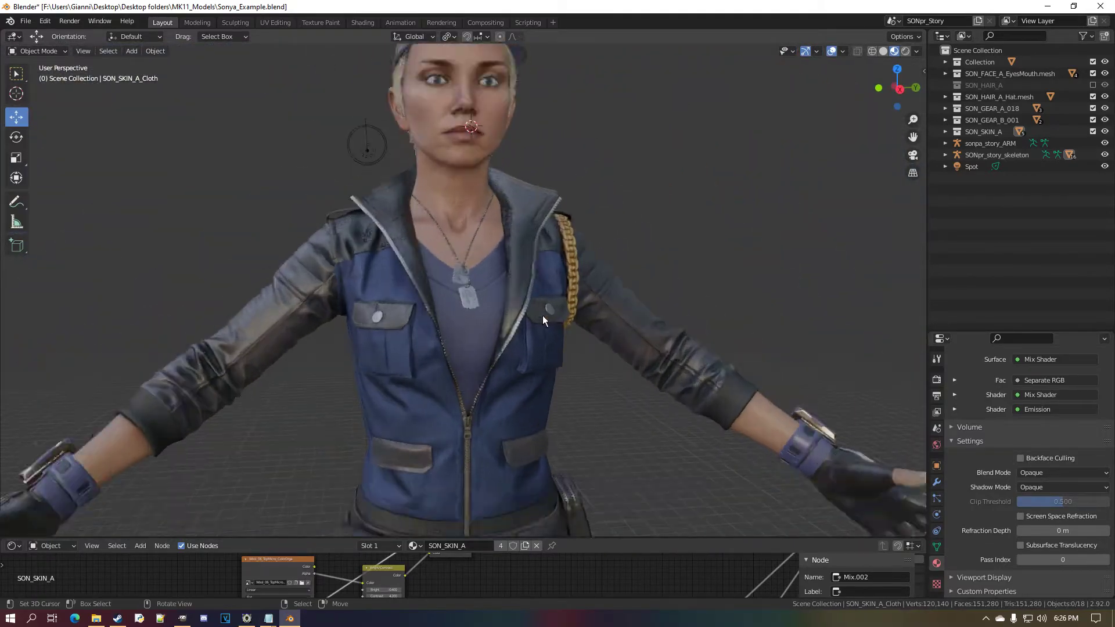
pyautogui.scroll(10, 543, 315)
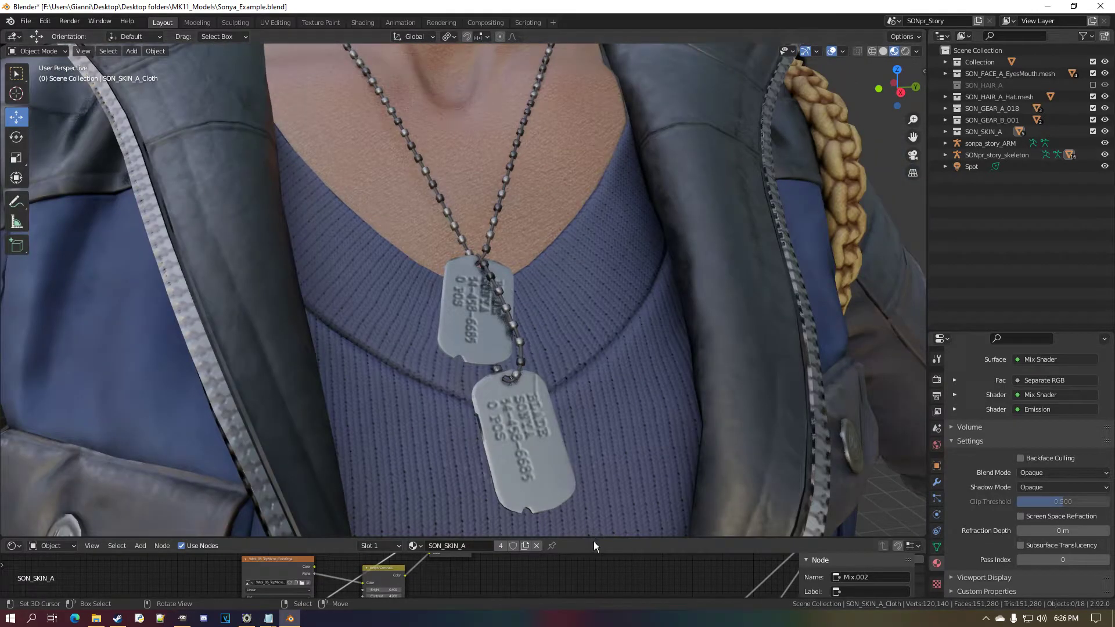
pyautogui.scroll(-3, 593, 430)
# Try a larger scale on the wool texture's Mapping node, then set its X, Y and Z scale to 250.
pyautogui.moveTo(600, 539); pyautogui.dragTo(600, 499)
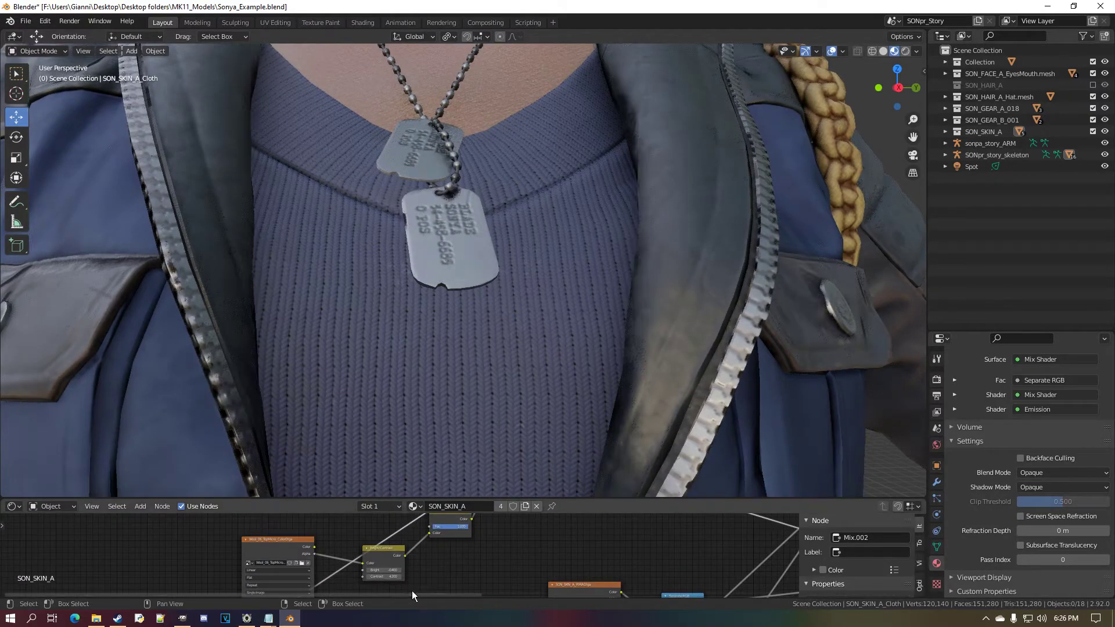
pyautogui.scroll(-6, 398, 564)
pyautogui.moveTo(366, 566); pyautogui.dragTo(465, 579, button='middle')
pyautogui.scroll(3, 402, 573)
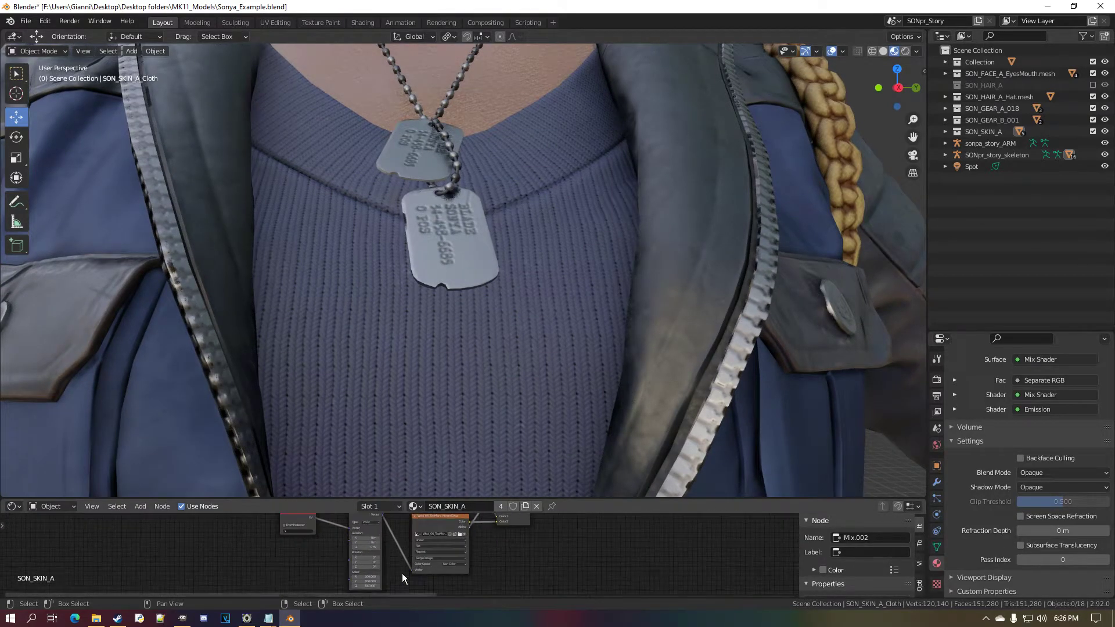
pyautogui.scroll(8, 417, 556)
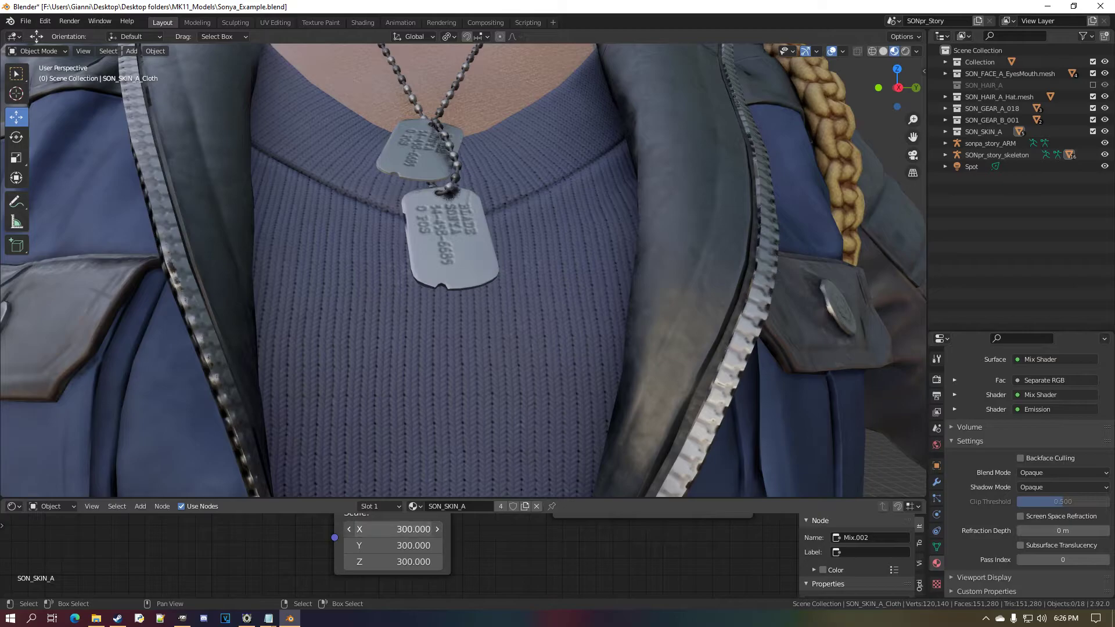
pyautogui.moveTo(393, 529); pyautogui.dragTo(477, 529)
pyautogui.click(405, 530)
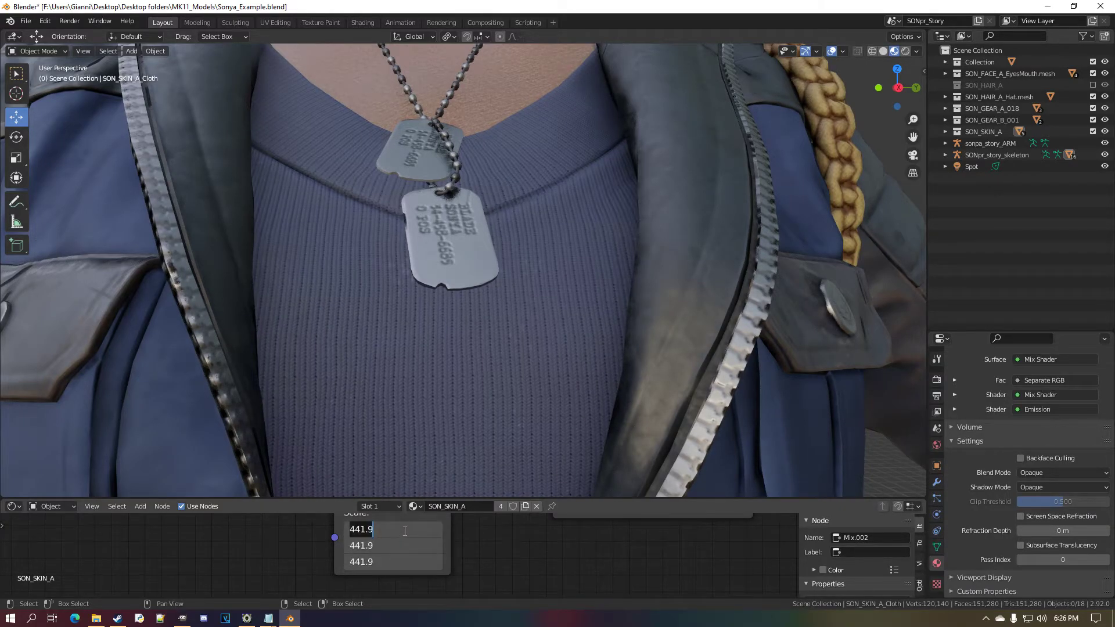
pyautogui.write('250')
pyautogui.press('Return')
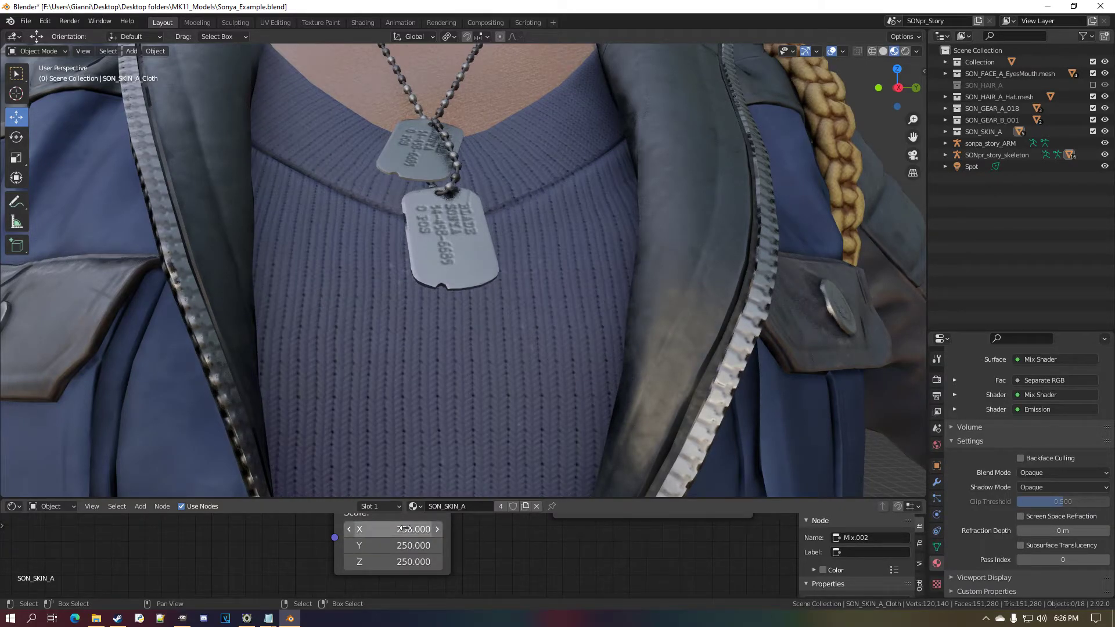
# Examine the rescaled wool knit on the shirt from near and far.
pyautogui.moveTo(455, 434); pyautogui.dragTo(501, 288, button='middle')
pyautogui.scroll(-5, 499, 302)
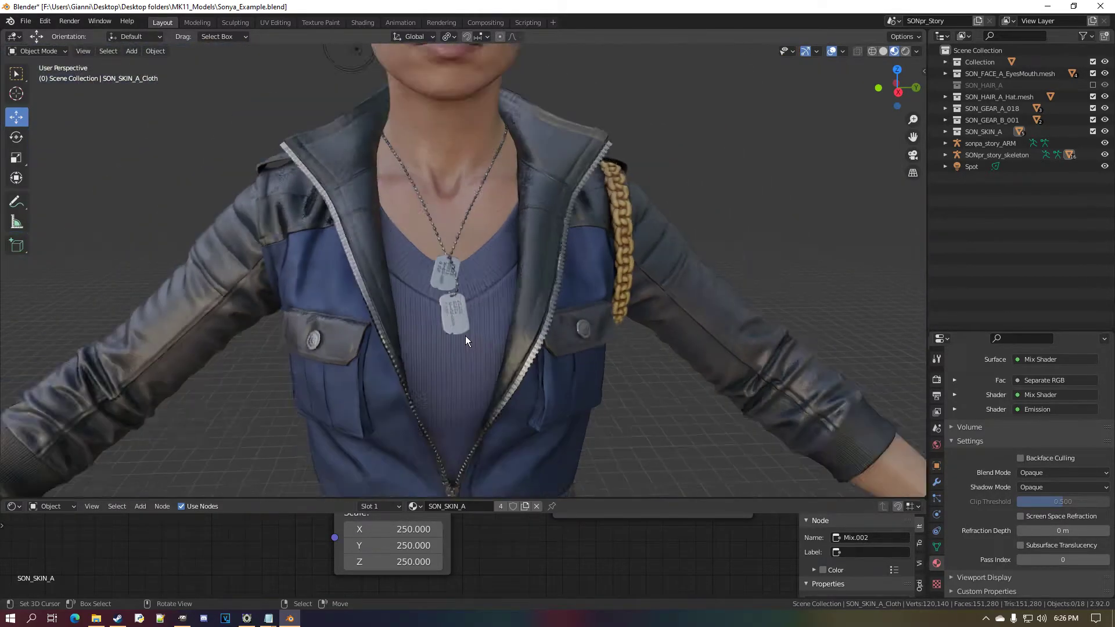
pyautogui.scroll(-1, 465, 335)
pyautogui.moveTo(465, 335); pyautogui.dragTo(447, 383, button='middle')
pyautogui.scroll(4, 445, 293)
pyautogui.scroll(-4, 462, 319)
pyautogui.scroll(-3, 462, 324)
pyautogui.scroll(6, 463, 320)
pyautogui.scroll(-3, 444, 353)
pyautogui.scroll(2, 451, 334)
pyautogui.scroll(1, 454, 332)
# Examine the jacket and shirt fabric from the side, both up close and from a distance.
pyautogui.moveTo(453, 331); pyautogui.dragTo(506, 314, button='middle')
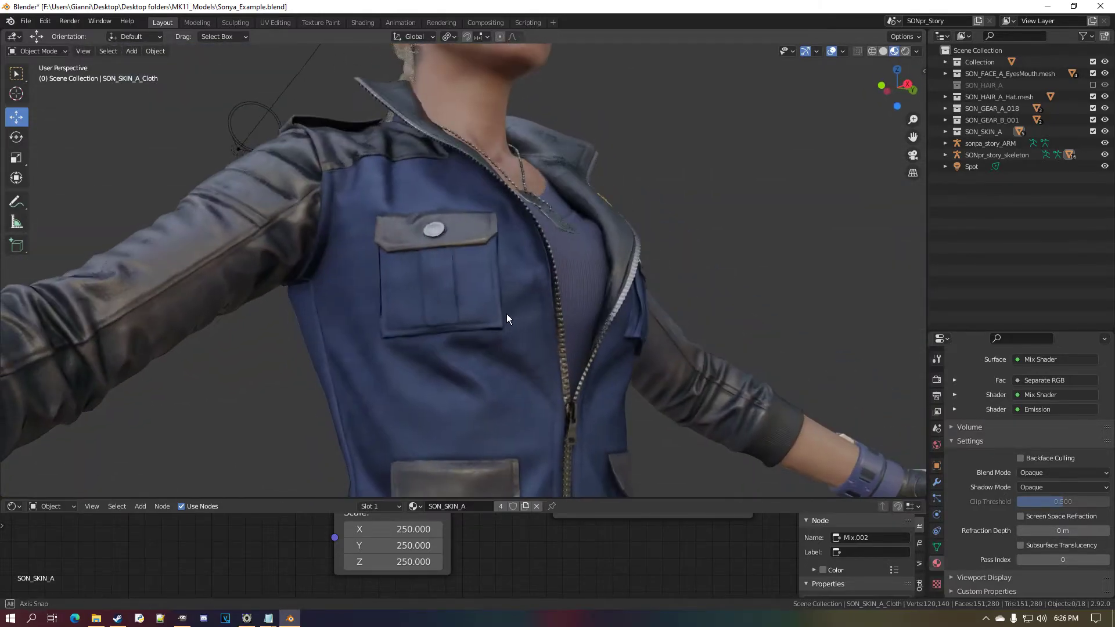
pyautogui.scroll(1, 465, 323)
pyautogui.scroll(-2, 380, 350)
pyautogui.moveTo(379, 350); pyautogui.dragTo(435, 293, button='middle')
pyautogui.scroll(3, 432, 359)
pyautogui.scroll(-2, 451, 318)
pyautogui.scroll(-2, 435, 293)
# Make the SON_SKIN_A_Cloth mesh active and enlarge the node editor to show its wool texture nodes.
pyautogui.click(438, 351)
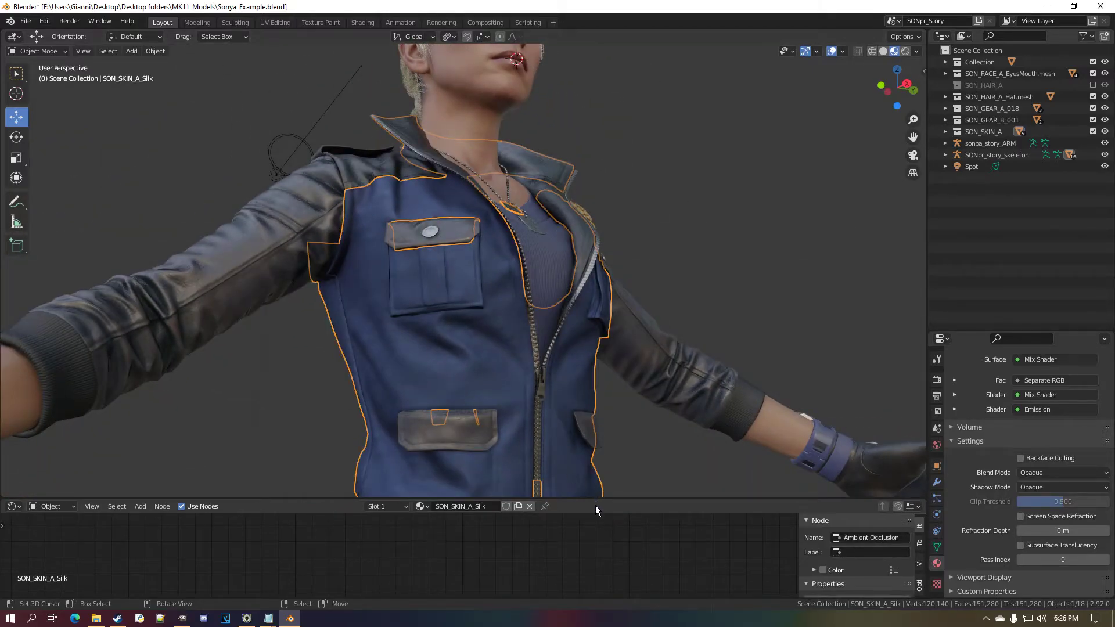
pyautogui.click(559, 347)
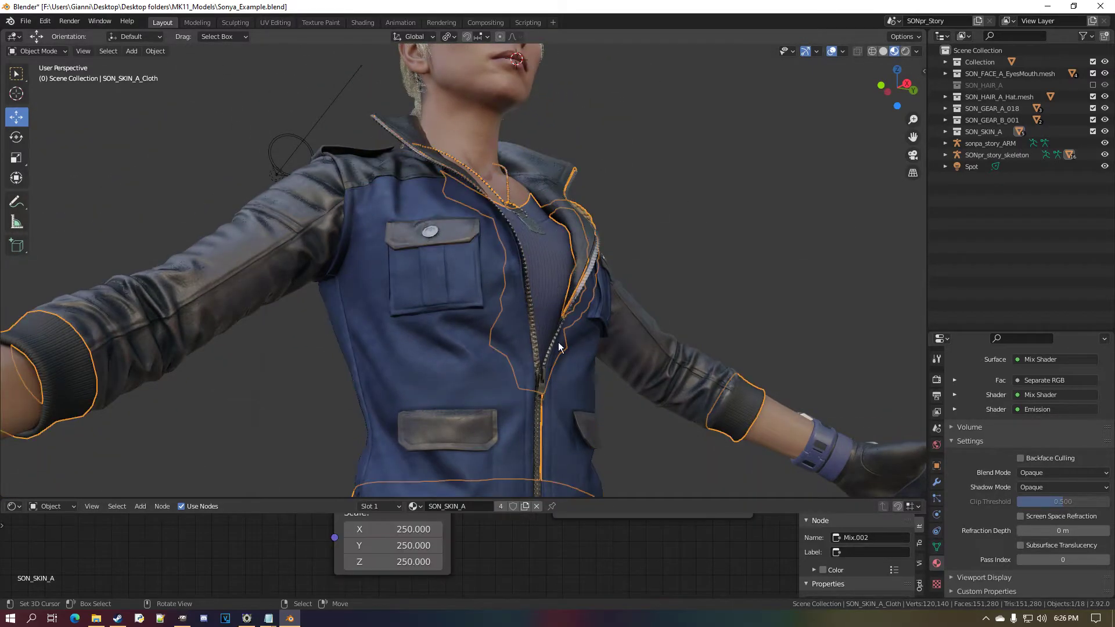
pyautogui.moveTo(506, 498); pyautogui.dragTo(520, 302)
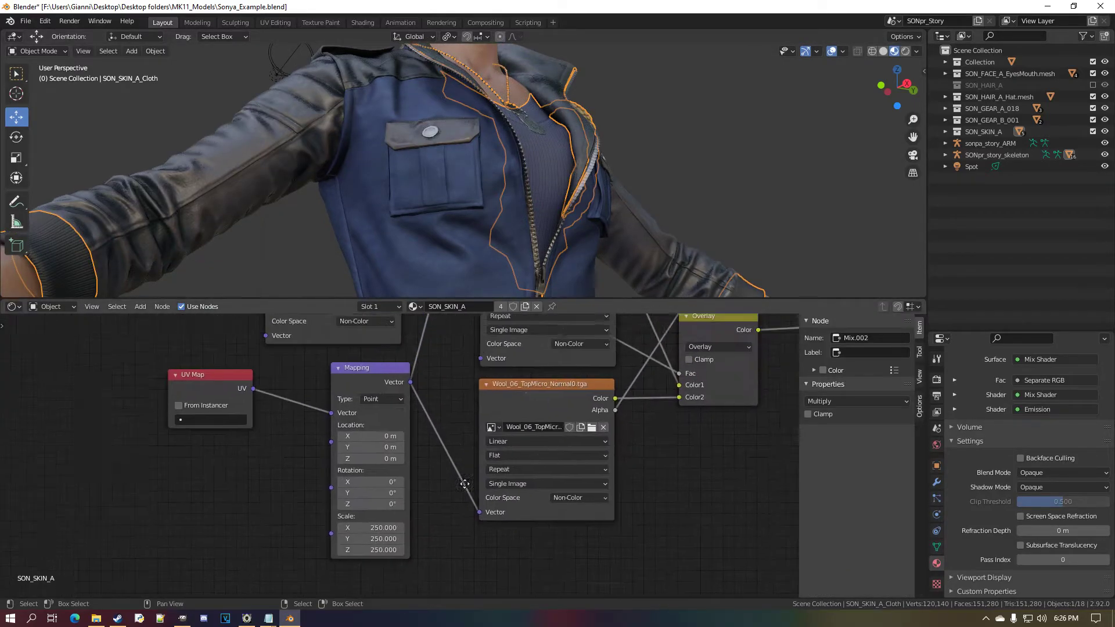
# Copy the UV Map, Mapping, wool normal, wool color, both Overlay nodes and the contrast node from the cloth material.
pyautogui.click(211, 410)
pyautogui.keyDown('shift'); pyautogui.click(347, 406); pyautogui.keyUp('shift')
pyautogui.keyDown('shift'); pyautogui.click(490, 430); pyautogui.keyUp('shift')
pyautogui.scroll(-4, 571, 409)
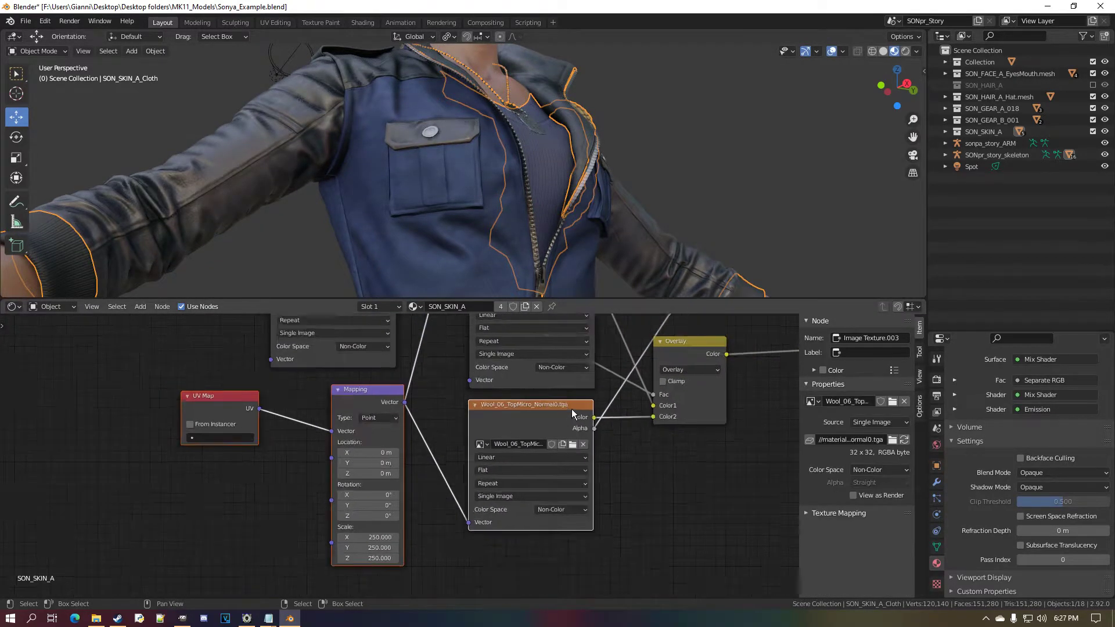
pyautogui.moveTo(644, 395); pyautogui.dragTo(487, 462, button='middle')
pyautogui.click(530, 386)
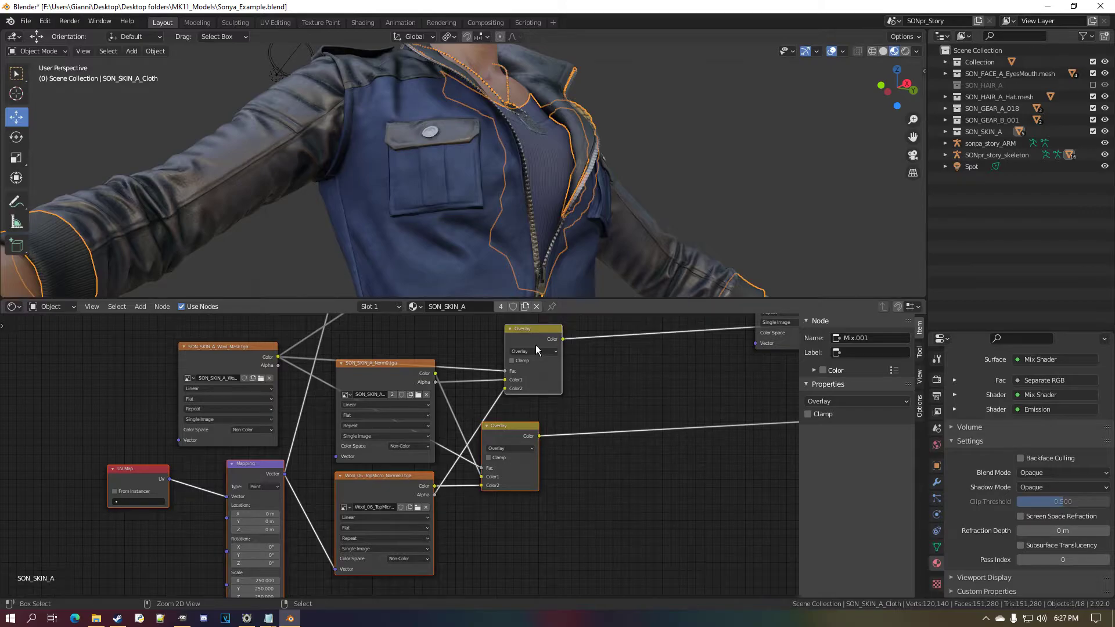
pyautogui.scroll(-3, 525, 363)
pyautogui.click(418, 386)
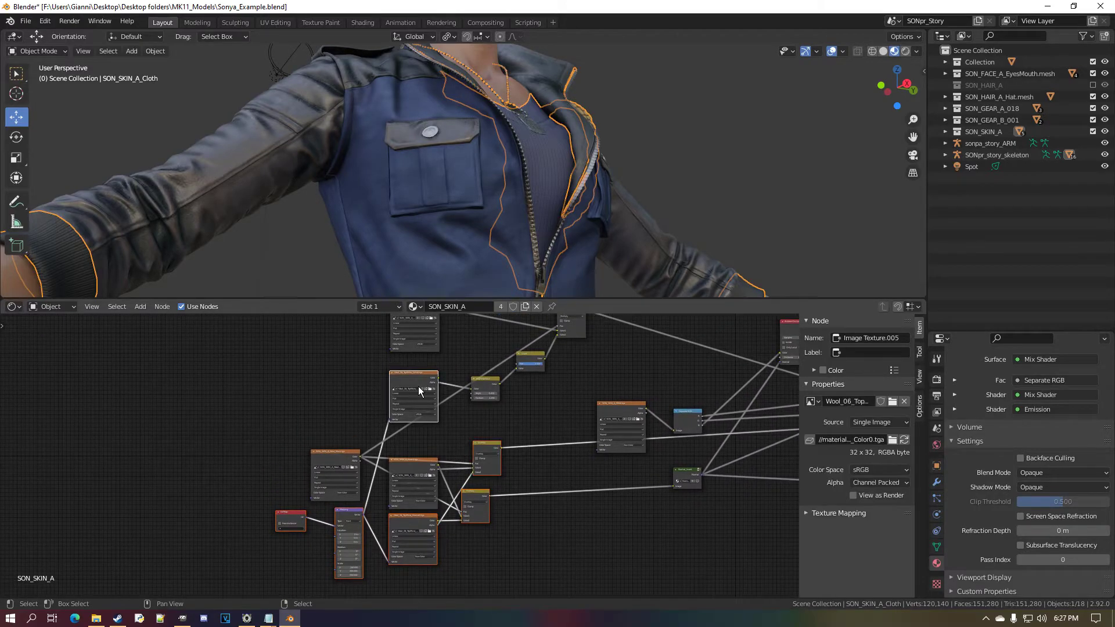
pyautogui.click(486, 389)
# In the jacket's SON_SKIN_A_Silk material, move the normal map texture away from the shader and paste the copied nodes around it.
pyautogui.keyDown('shift'); pyautogui.moveTo(540, 210); pyautogui.dragTo(501, 175, button='middle'); pyautogui.keyUp('shift')
pyautogui.click(404, 222)
pyautogui.scroll(-1, 516, 444)
pyautogui.click(611, 467)
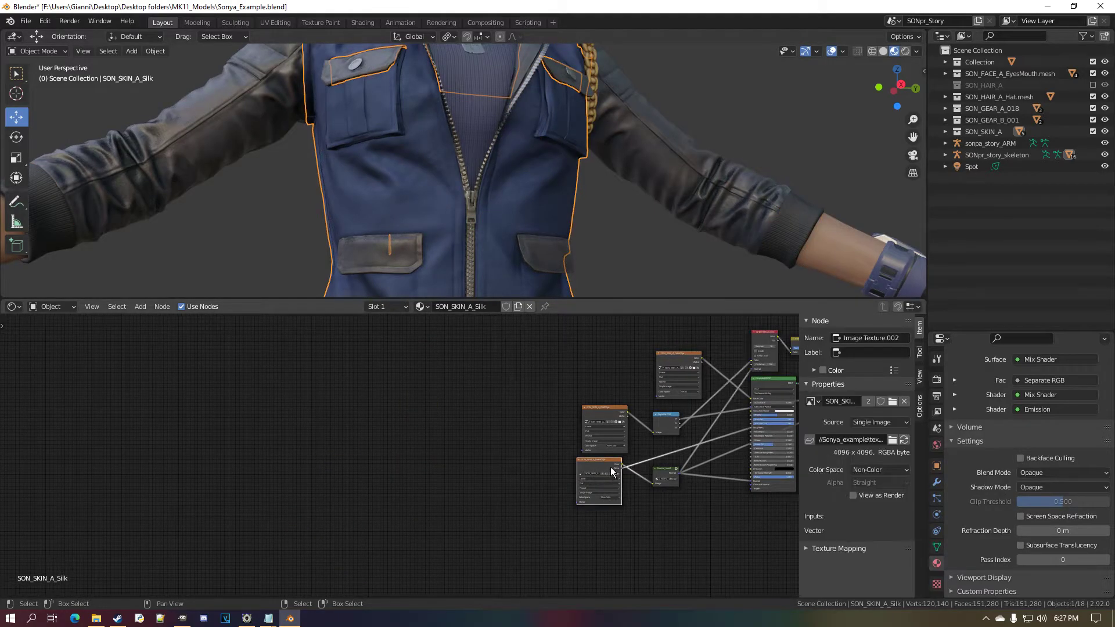
pyautogui.moveTo(611, 470); pyautogui.dragTo(345, 483)
pyautogui.hotkey('ctrl', 'v')
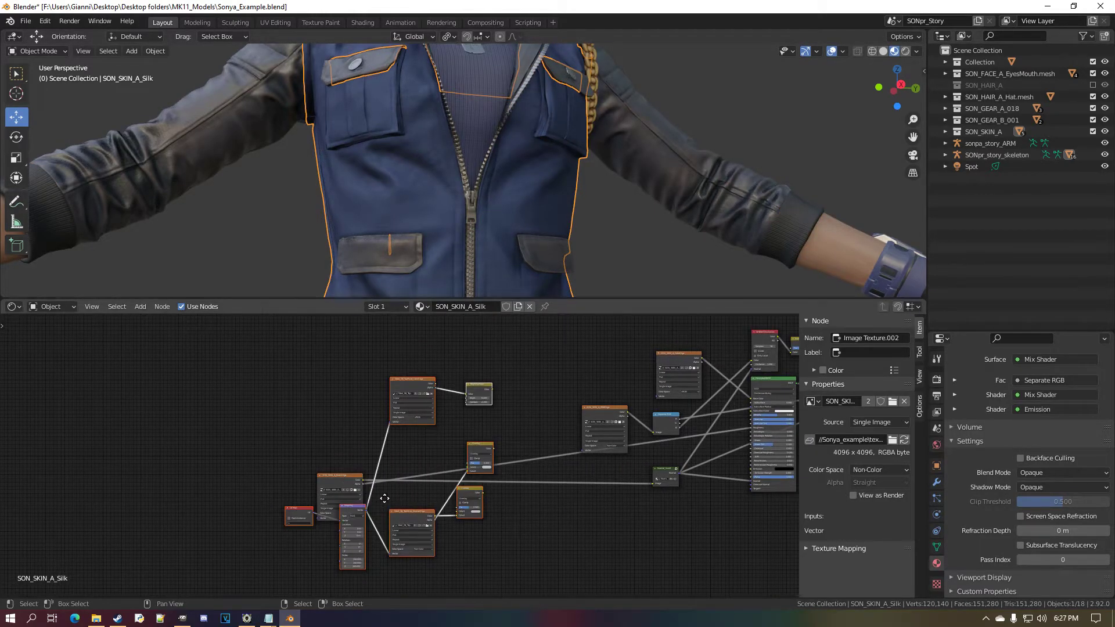
pyautogui.moveTo(385, 498); pyautogui.dragTo(388, 498, button='middle')
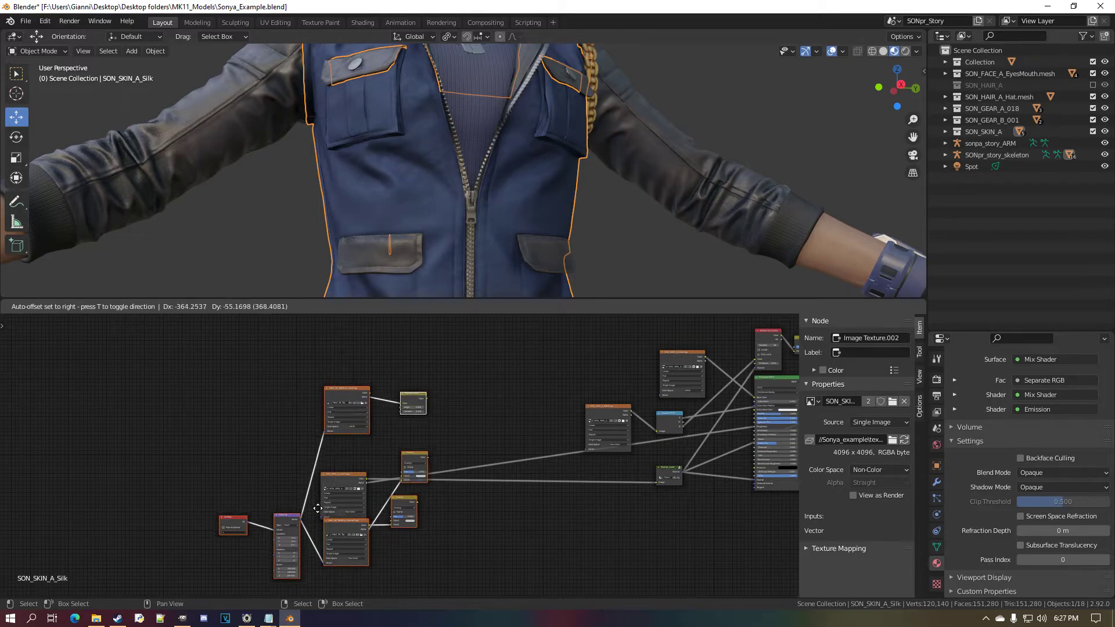
pyautogui.click(405, 483)
# Open the image selection for the pasted Wool_06_TopMicro_Normal0 node and search the TGA texture folder for silk_01.
pyautogui.scroll(1, 404, 481)
pyautogui.scroll(7, 405, 483)
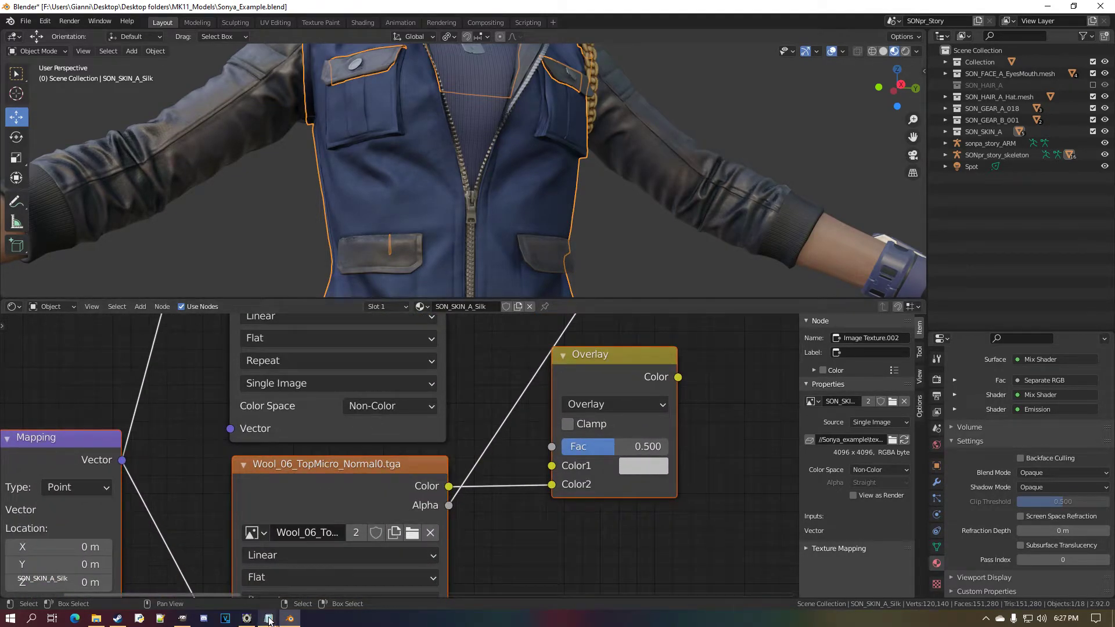
pyautogui.moveTo(268, 618)
pyautogui.moveTo(313, 580)
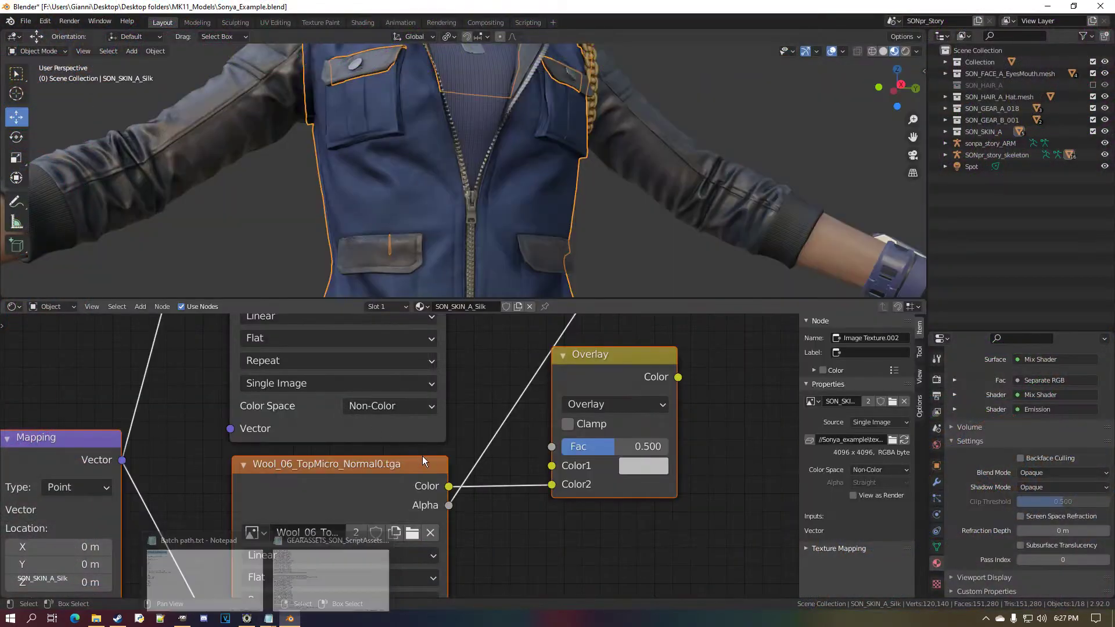
pyautogui.click(412, 533)
pyautogui.click(772, 132)
pyautogui.write('s')
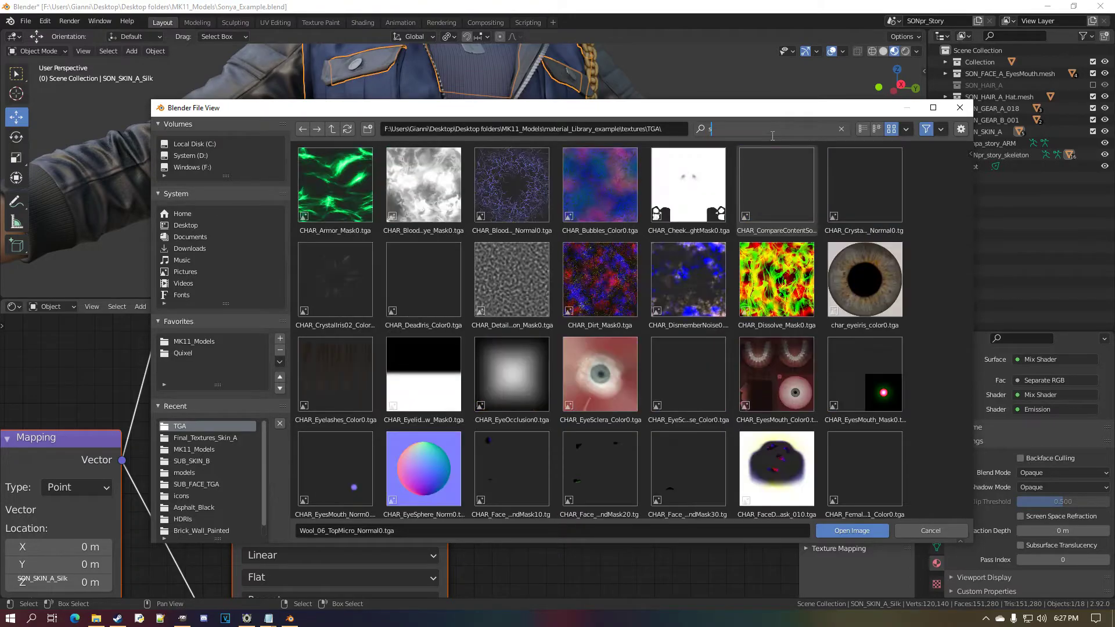
pyautogui.write('ilk_01')
pyautogui.press('Return')
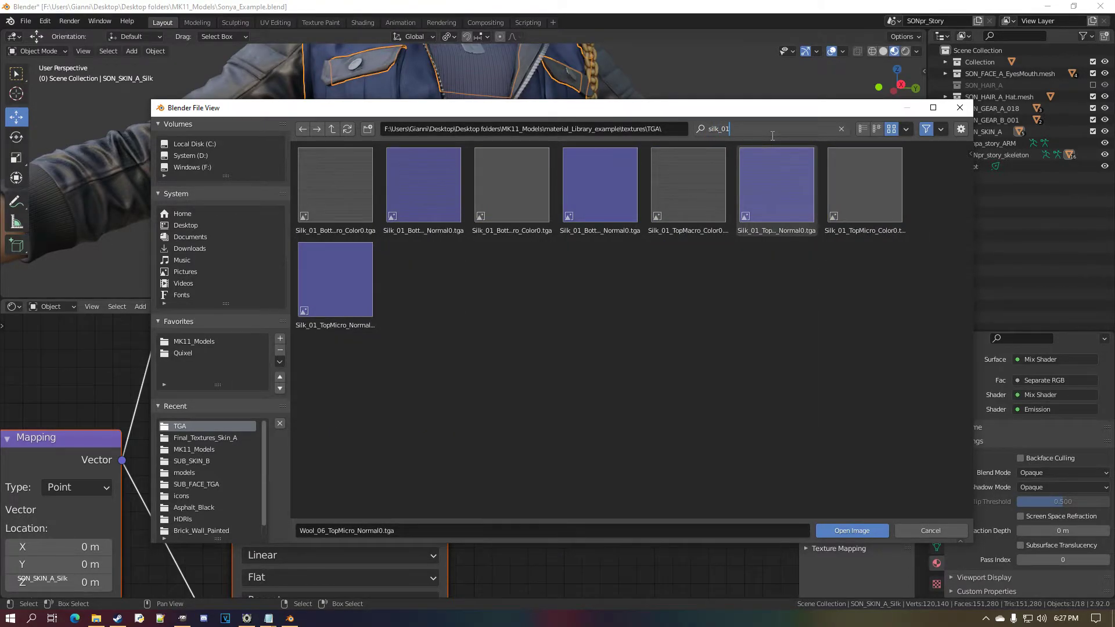
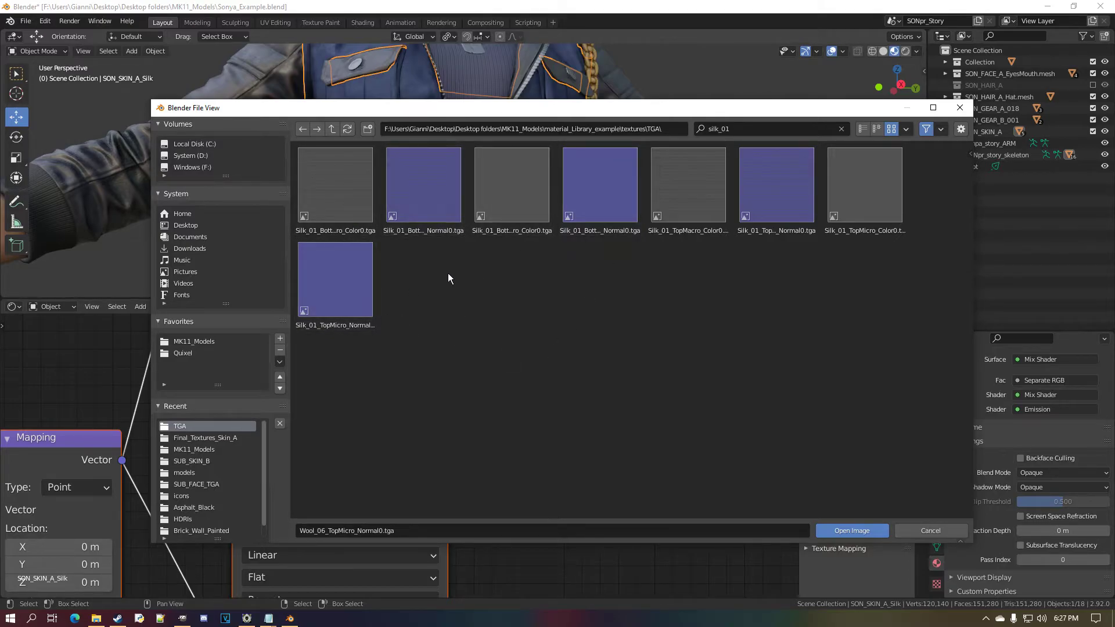
# Load Silk_01_TopMicro_Normal0.tga into the pasted normal texture node and set its color space to Non-Color.
pyautogui.click(447, 214)
pyautogui.click(357, 280)
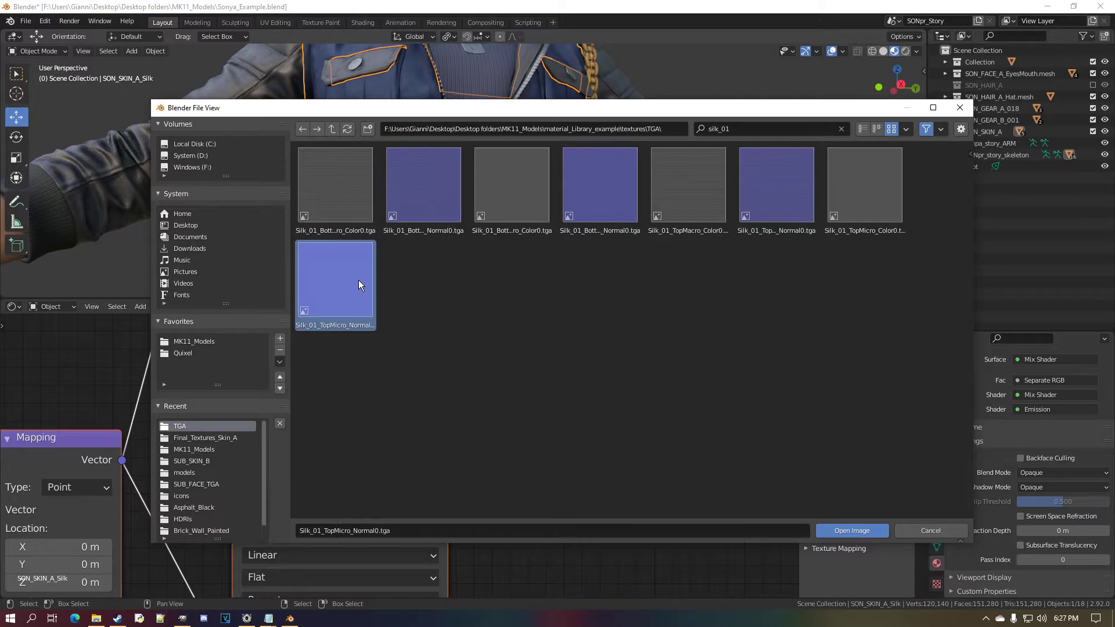
pyautogui.click(442, 215)
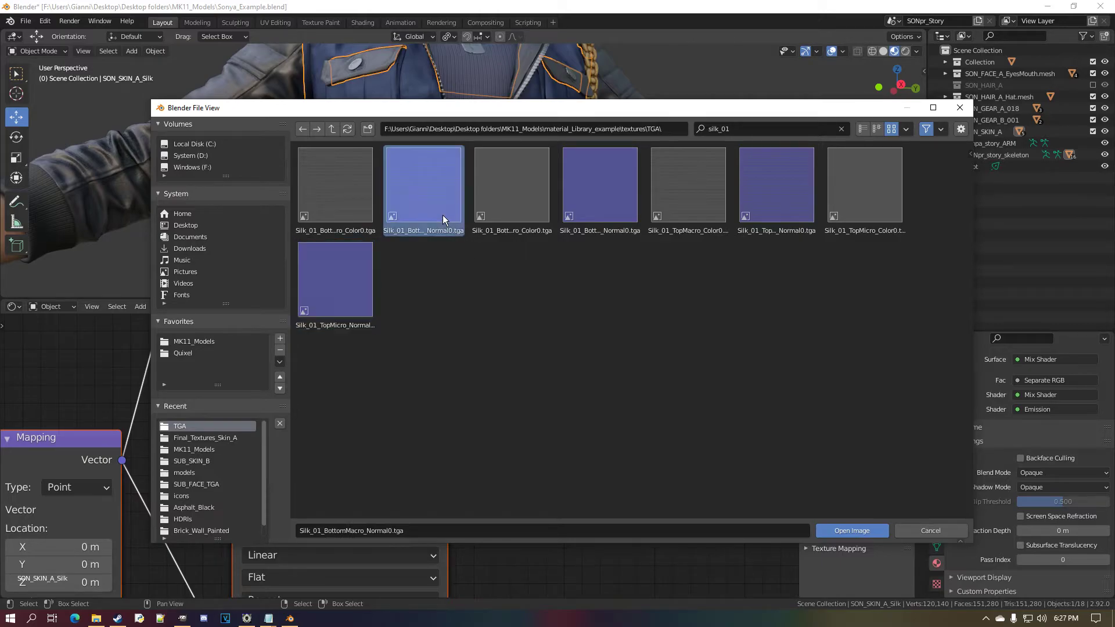
pyautogui.click(371, 282)
pyautogui.doubleClick(369, 310)
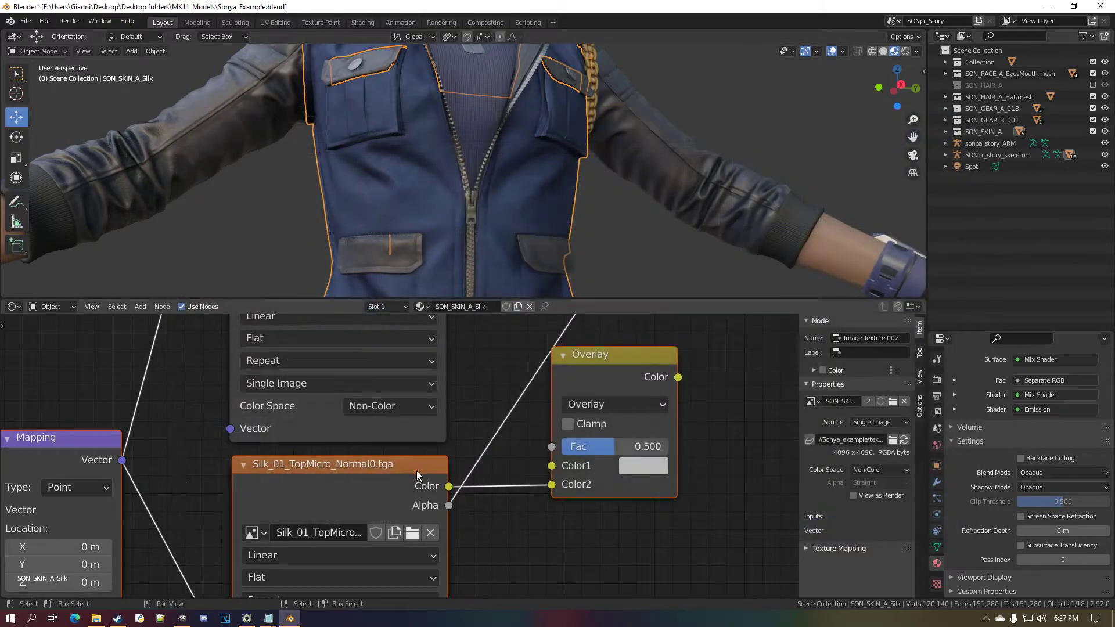
pyautogui.scroll(-2, 406, 511)
pyautogui.click(399, 555)
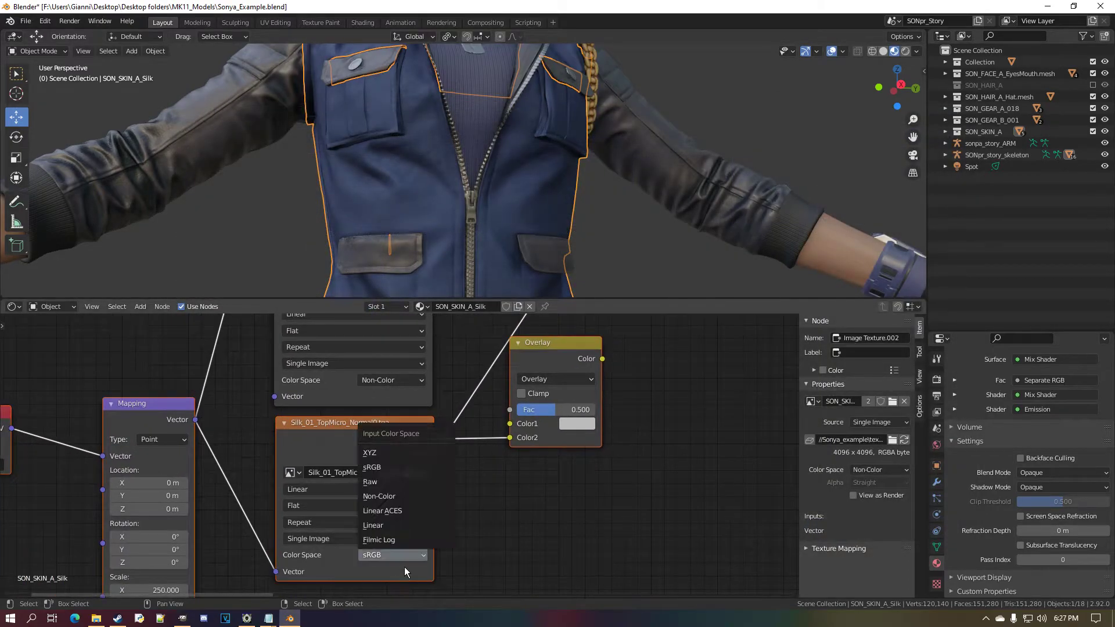
pyautogui.click(427, 497)
pyautogui.scroll(-3, 467, 479)
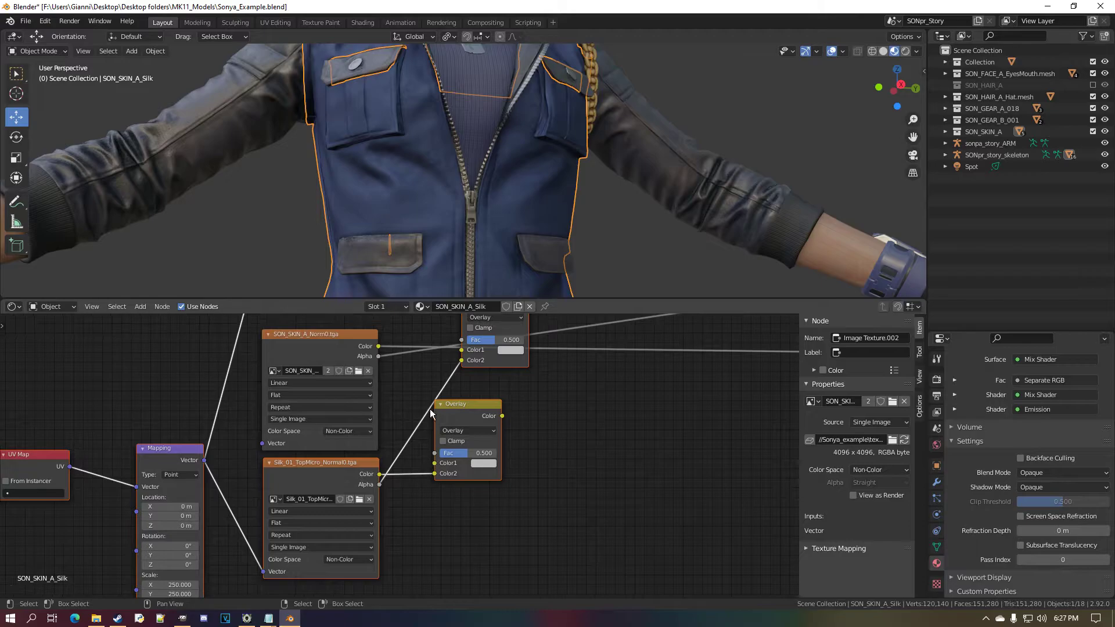
# Connect the SON_SKIN_A_Norm0 color to the lower Overlay's Color1 and its alpha to the upper Overlay's Color1.
pyautogui.scroll(3, 379, 416)
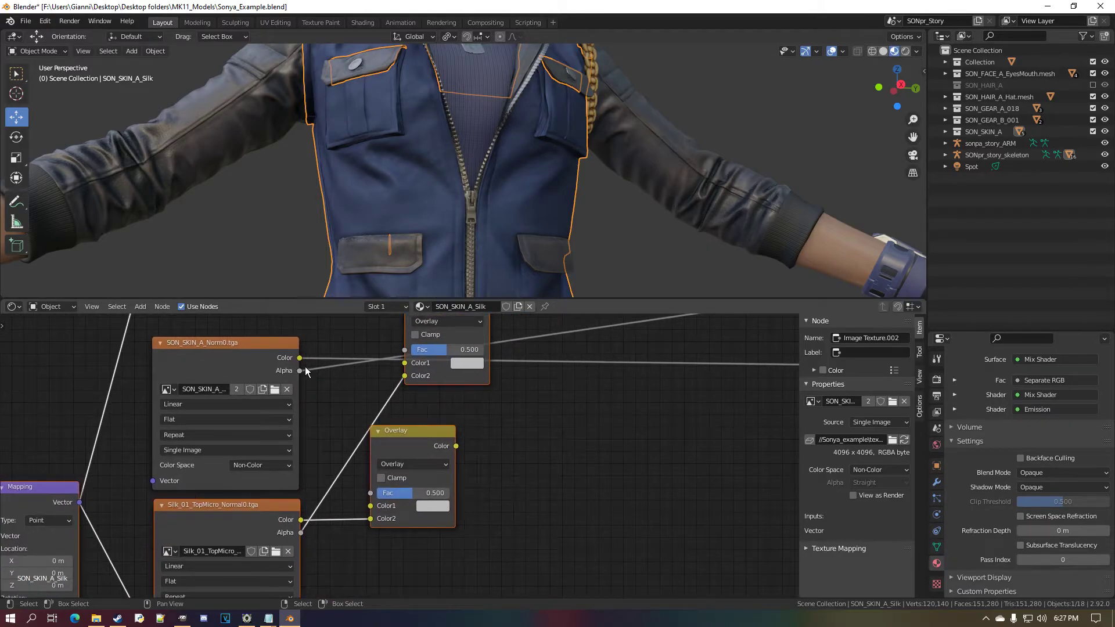
pyautogui.moveTo(300, 359); pyautogui.dragTo(372, 506)
pyautogui.moveTo(356, 432); pyautogui.dragTo(343, 453, button='middle')
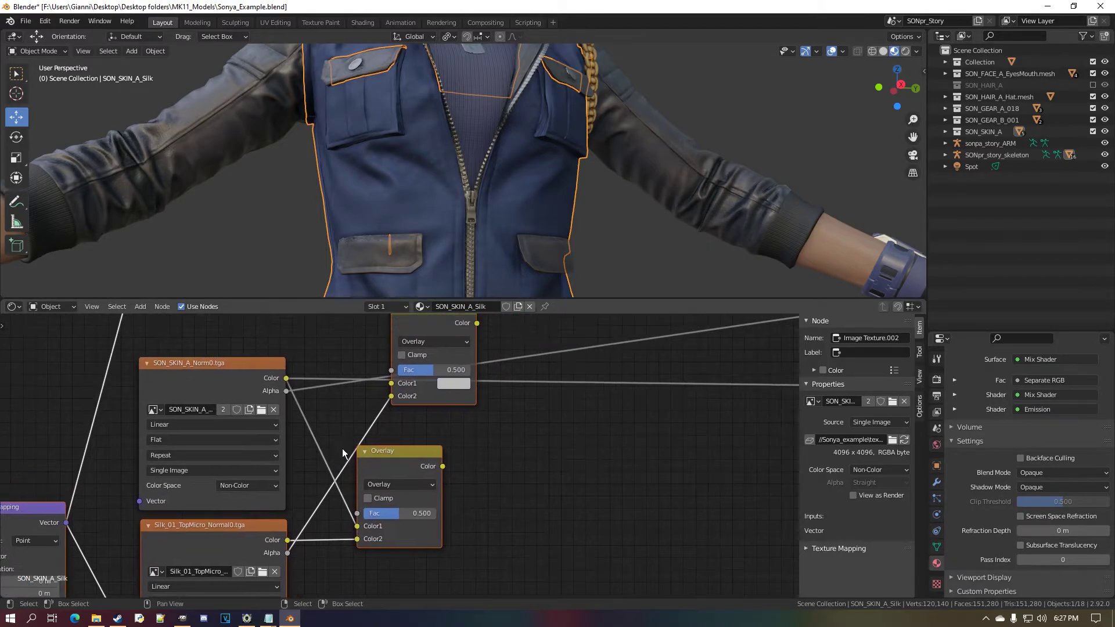
pyautogui.moveTo(294, 402); pyautogui.dragTo(312, 406)
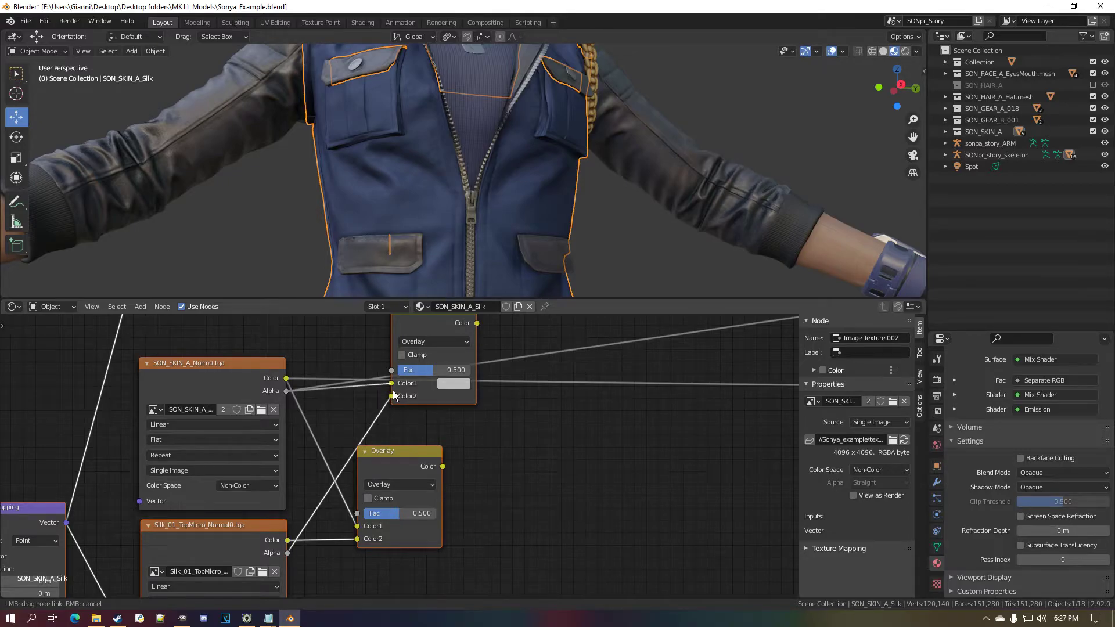
pyautogui.moveTo(392, 390); pyautogui.dragTo(393, 391)
# Connect the upper Overlay's color to the main shader's Roughness and the lower Overlay's color to its Normal input.
pyautogui.scroll(-4, 469, 393)
pyautogui.moveTo(497, 397); pyautogui.dragTo(173, 446, button='middle')
pyautogui.scroll(-2, 462, 399)
pyautogui.scroll(-1, 174, 446)
pyautogui.moveTo(79, 416); pyautogui.dragTo(693, 351)
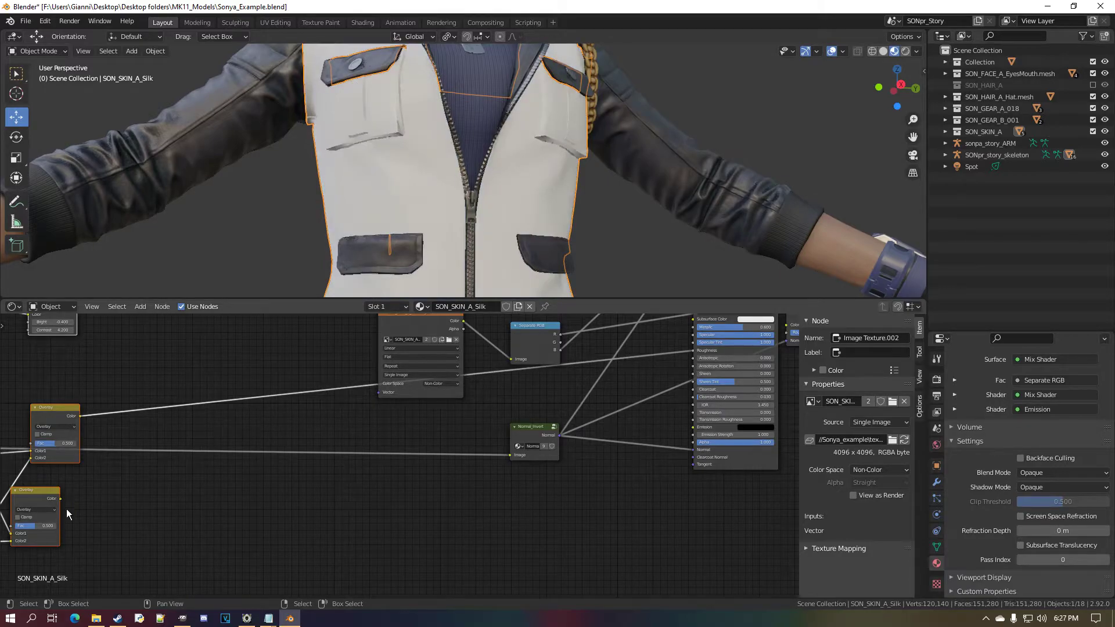
pyautogui.moveTo(63, 503); pyautogui.dragTo(694, 449)
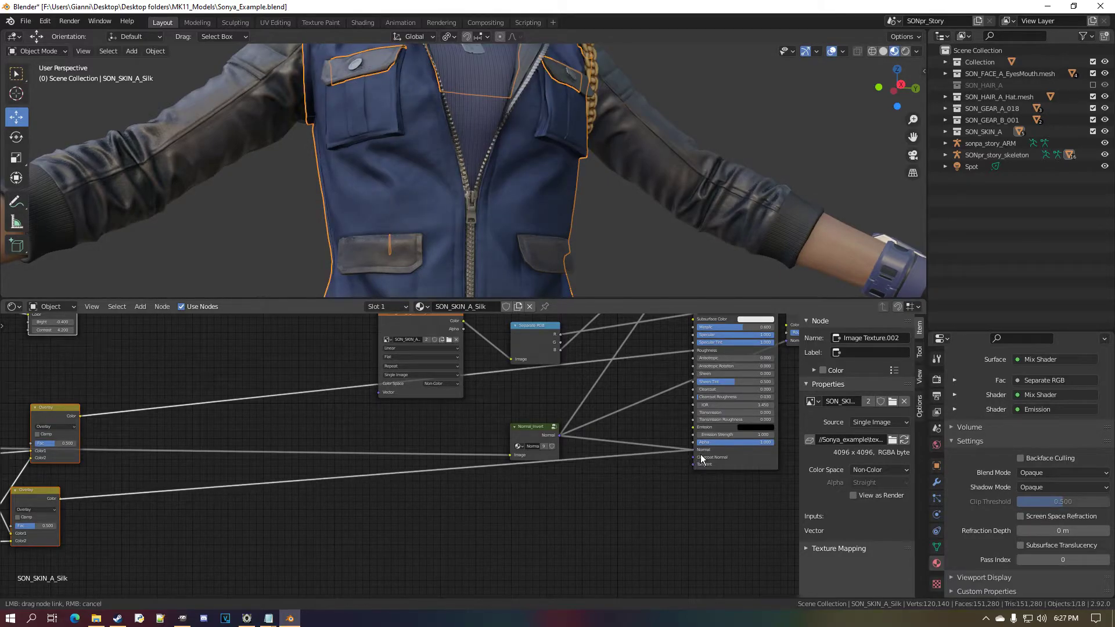
# Set the factor of both Overlay nodes in the silk material to 1.000.
pyautogui.moveTo(253, 479); pyautogui.dragTo(448, 440, button='middle')
pyautogui.scroll(5, 275, 417)
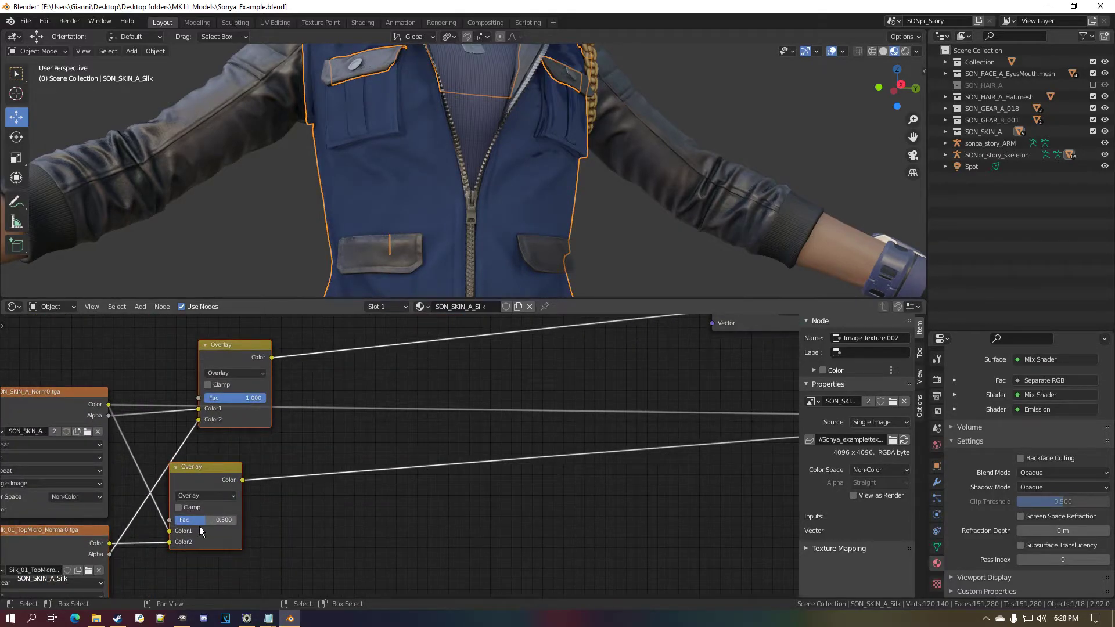
pyautogui.scroll(5, 431, 225)
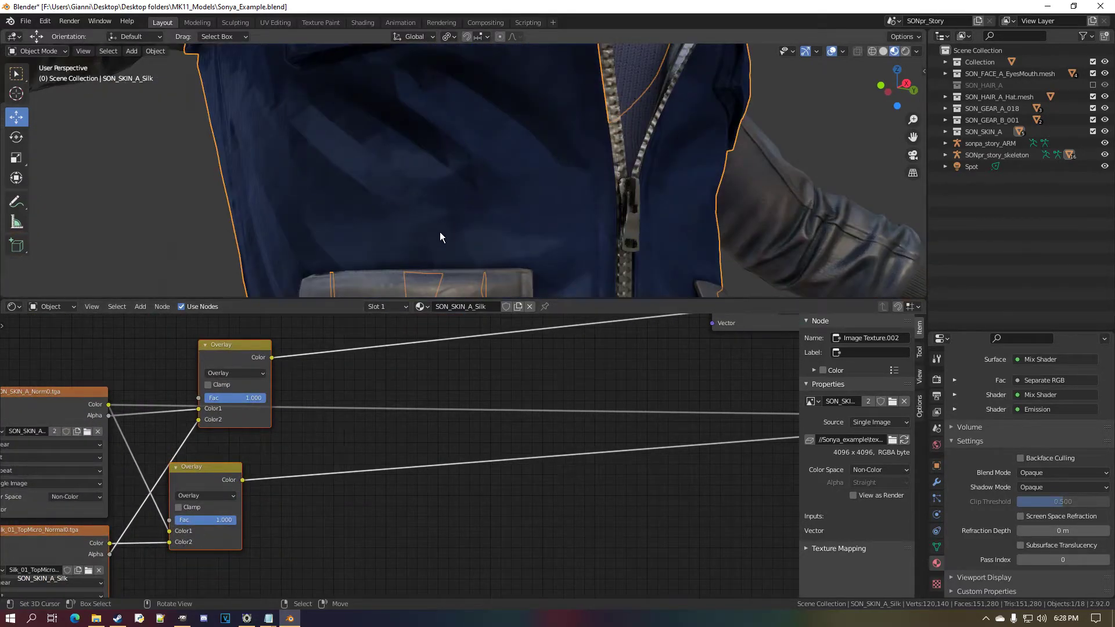
# Reroute the lower Overlay's color into the Normal_Invert group and connect that group's Normal output to the main shader's Normal input.
pyautogui.moveTo(215, 492); pyautogui.dragTo(334, 475, button='middle')
pyautogui.scroll(1, 377, 422)
pyautogui.scroll(-3, 365, 407)
pyautogui.scroll(-3, 499, 453)
pyautogui.moveTo(702, 443); pyautogui.dragTo(472, 458, button='middle')
pyautogui.moveTo(589, 441); pyautogui.dragTo(716, 407, button='middle')
pyautogui.scroll(1, 508, 458)
pyautogui.scroll(3, 517, 452)
pyautogui.scroll(-3, 523, 434)
pyautogui.moveTo(156, 455)
pyautogui.mouseDown()
pyautogui.moveTo(622, 441)
pyautogui.moveTo(681, 404)
pyautogui.mouseUp()
pyautogui.moveTo(607, 438); pyautogui.dragTo(411, 468, button='middle')
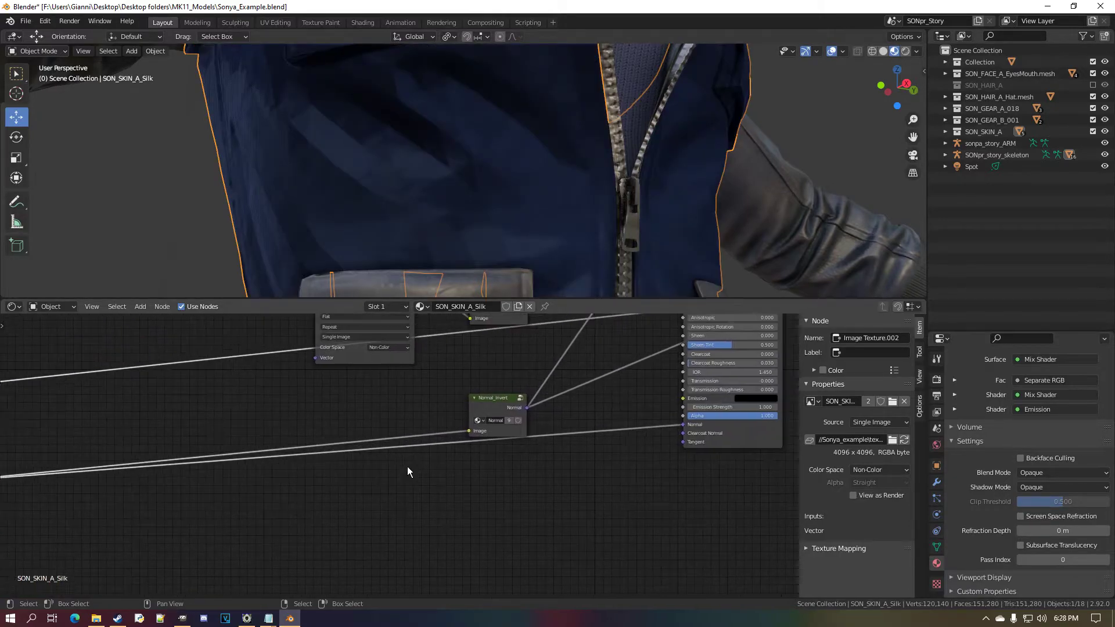
pyautogui.moveTo(529, 416)
pyautogui.mouseDown()
pyautogui.moveTo(662, 445)
pyautogui.moveTo(660, 429)
pyautogui.mouseUp()
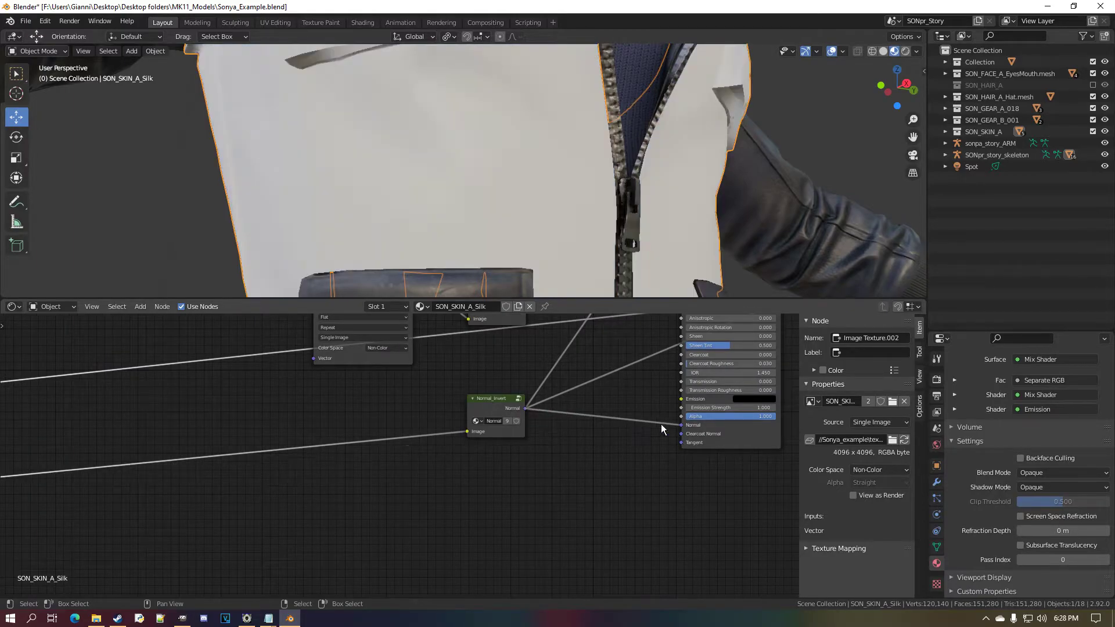
# Try scales of -591.7 and -398 on the silk Mapping node, then set its X, Y and Z scale to 5.
pyautogui.scroll(8, 485, 240)
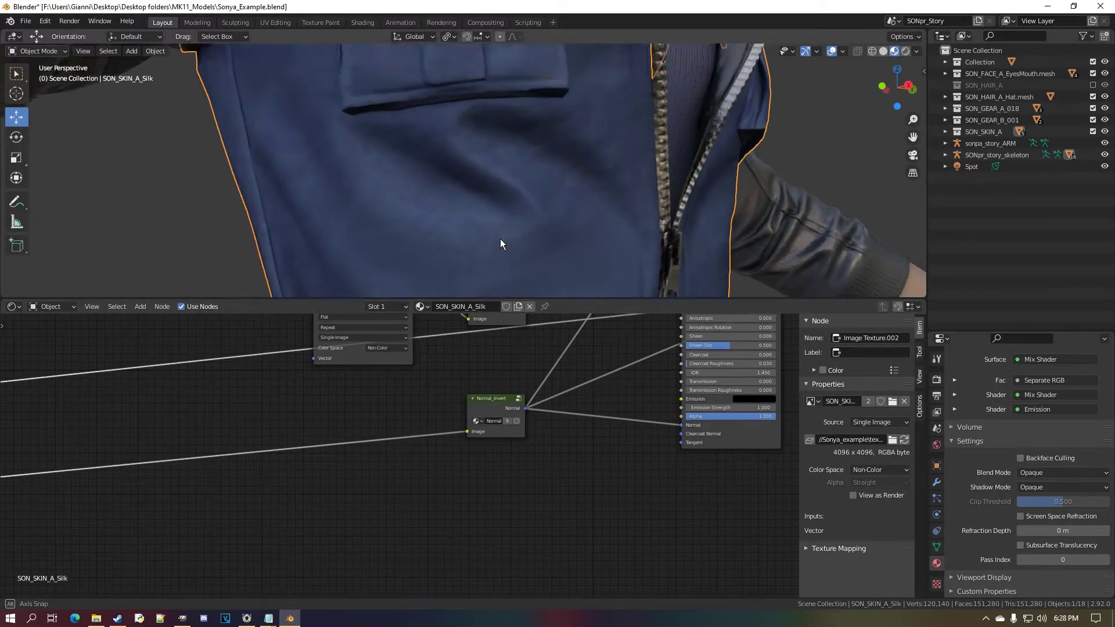
pyautogui.moveTo(499, 239)
pyautogui.mouseDown(button='middle')
pyautogui.moveTo(560, 231)
pyautogui.moveTo(483, 224)
pyautogui.mouseUp(button='middle')
pyautogui.scroll(-5, 348, 459)
pyautogui.moveTo(264, 517); pyautogui.dragTo(741, 412, button='middle')
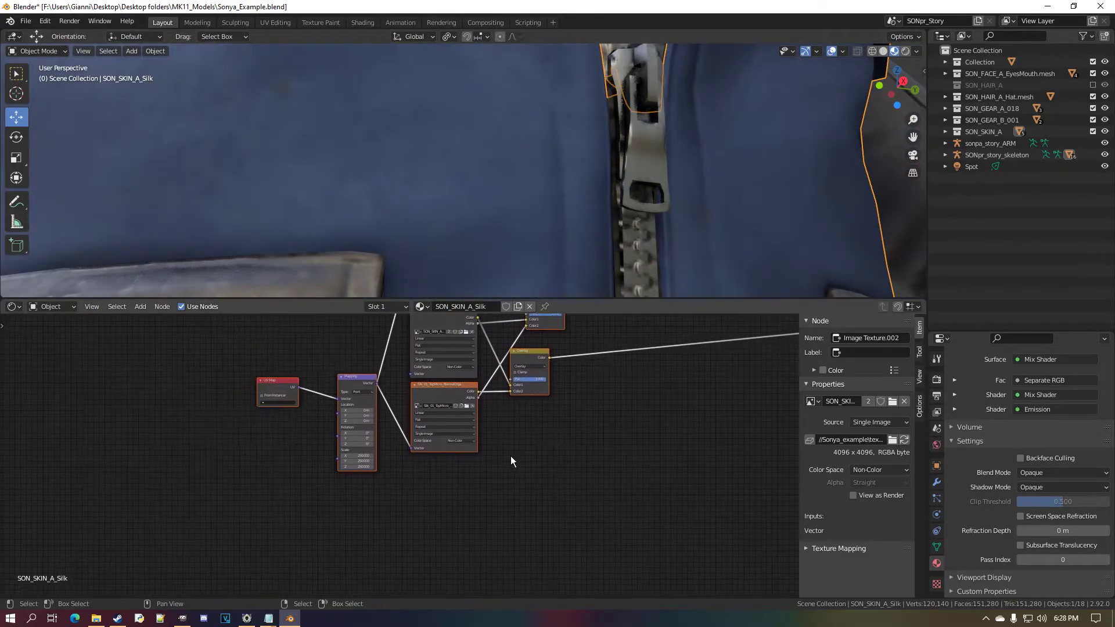
pyautogui.scroll(12, 406, 453)
pyautogui.moveTo(299, 456); pyautogui.dragTo(279, 455)
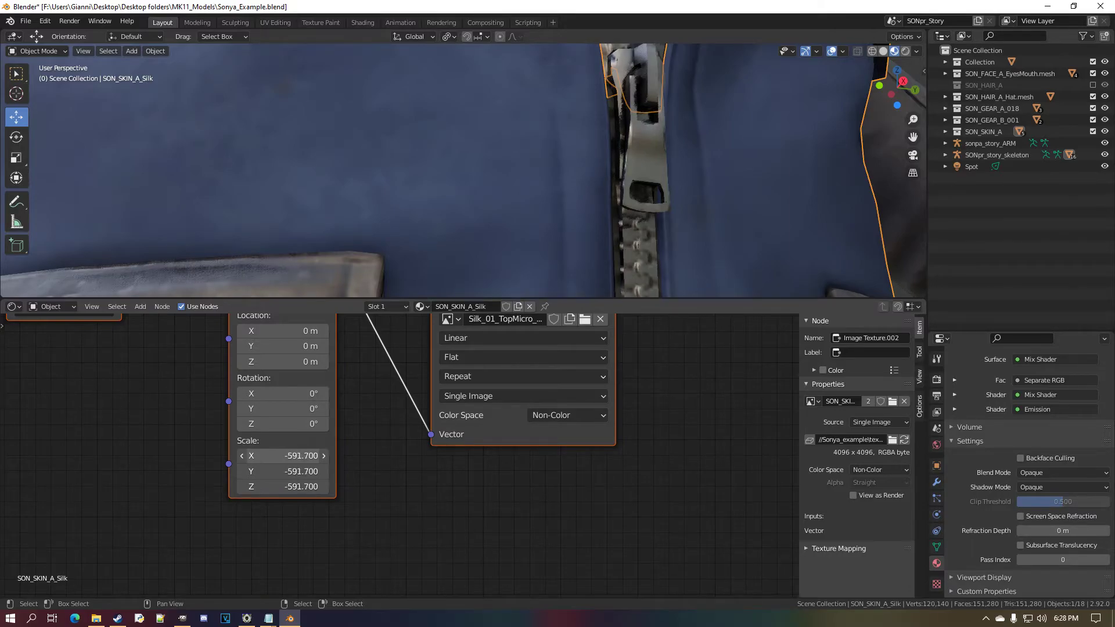
pyautogui.moveTo(317, 456); pyautogui.dragTo(319, 457)
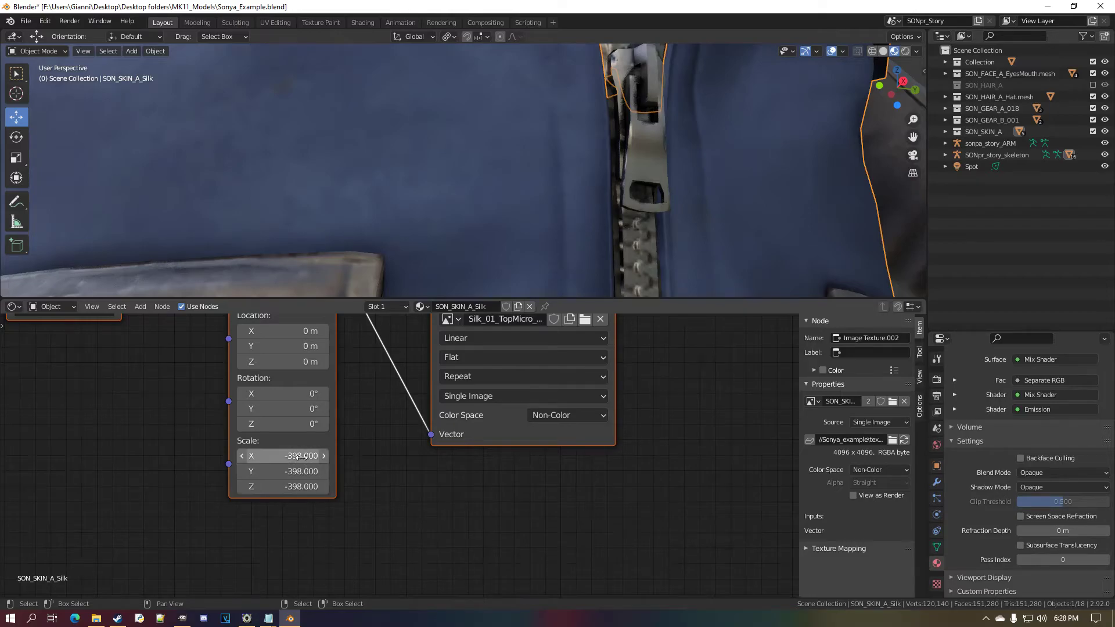
pyautogui.moveTo(301, 457); pyautogui.dragTo(299, 600, button='middle')
pyautogui.moveTo(302, 552); pyautogui.dragTo(302, 469, button='middle')
pyautogui.moveTo(301, 514); pyautogui.dragTo(302, 546)
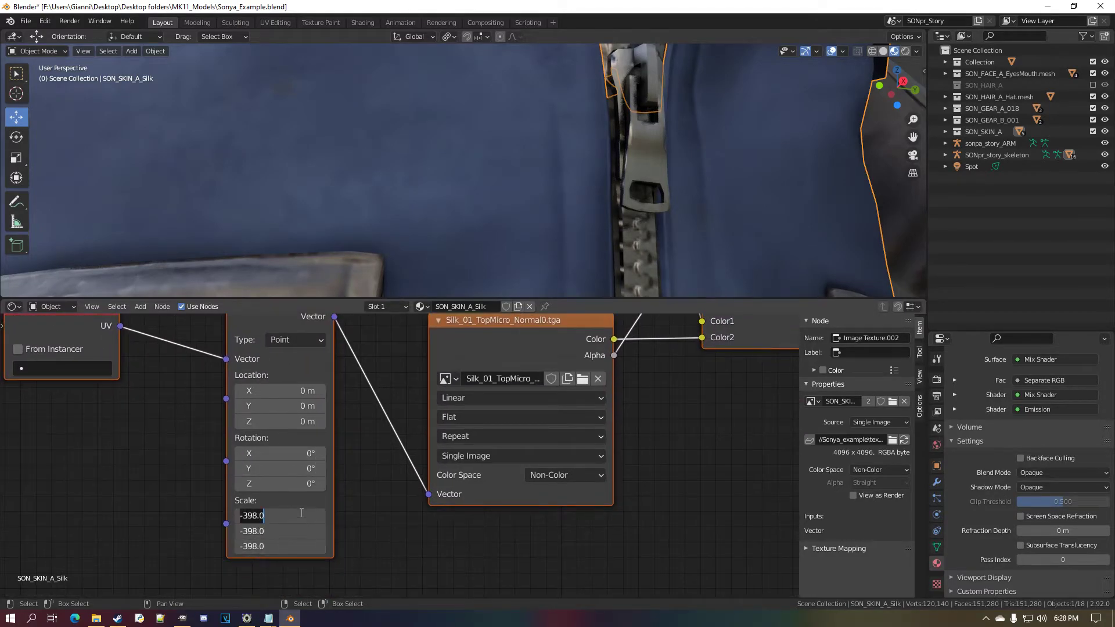
# Replace the silk normal texture with Silk_01_BottomMacro_Normal0.tga from the material library and set its color space to Non-Color.
pyautogui.moveTo(464, 418); pyautogui.dragTo(420, 449, button='middle')
pyautogui.click(538, 410)
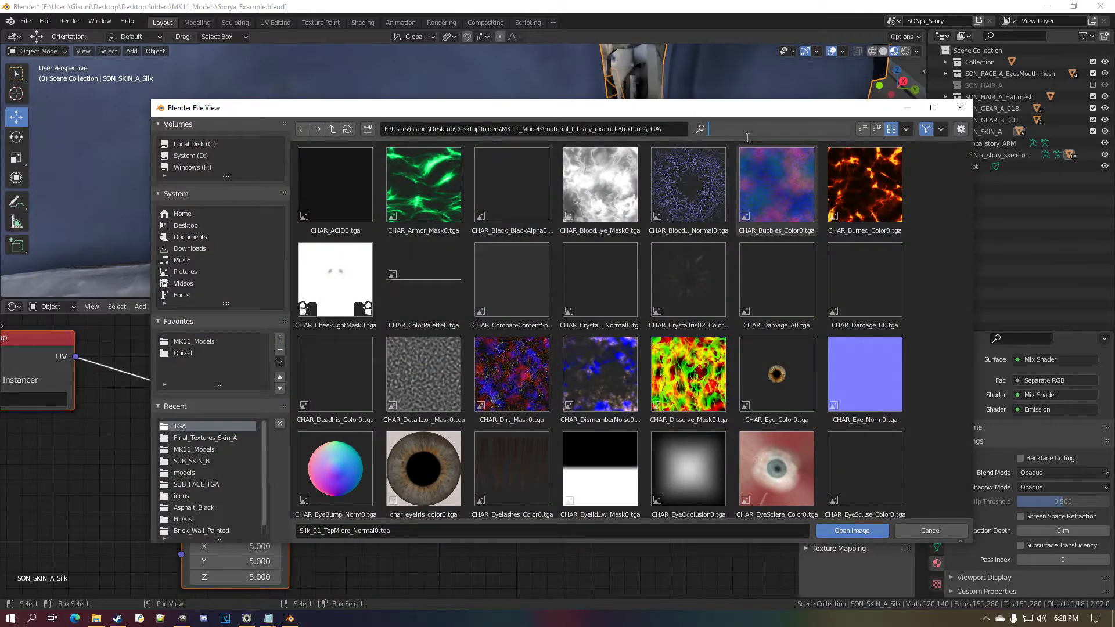
pyautogui.write('silk')
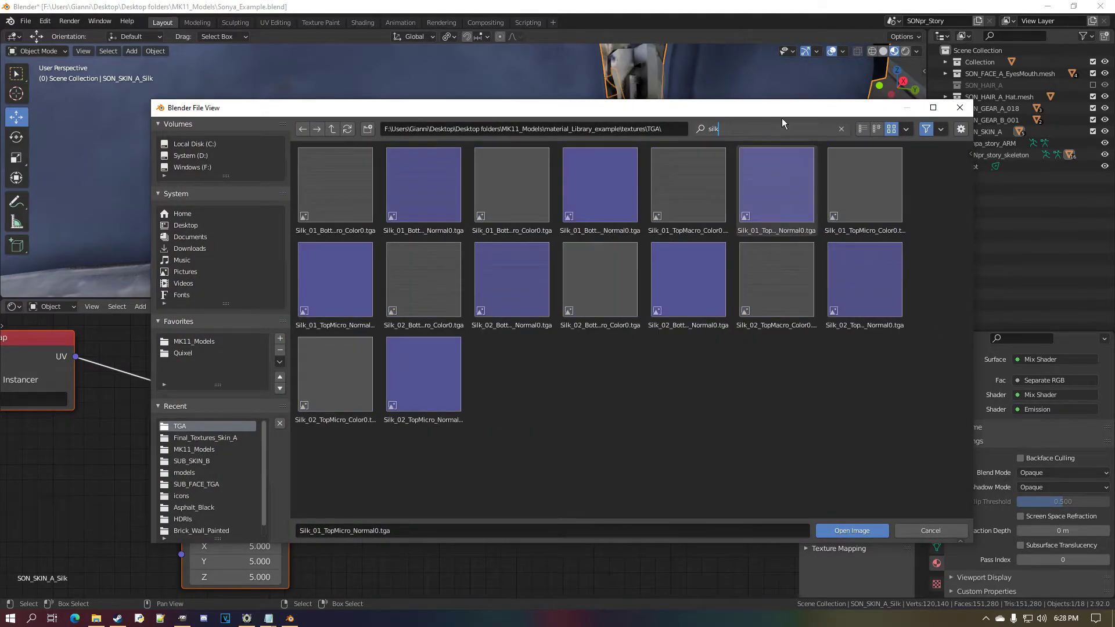
pyautogui.click(656, 396)
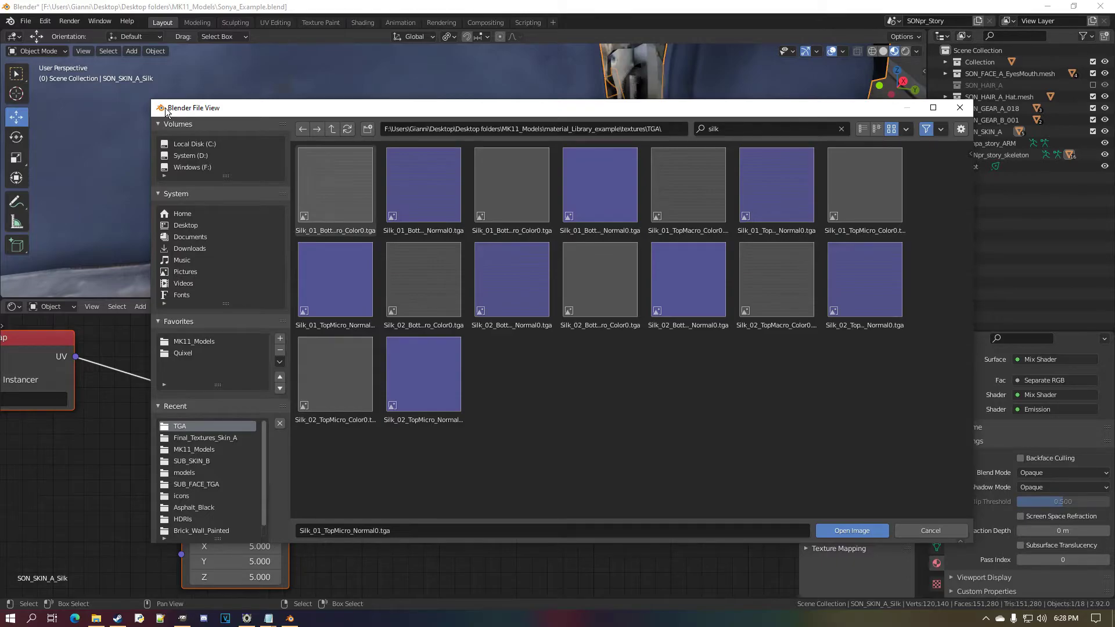
pyautogui.moveTo(154, 99); pyautogui.dragTo(67, 59)
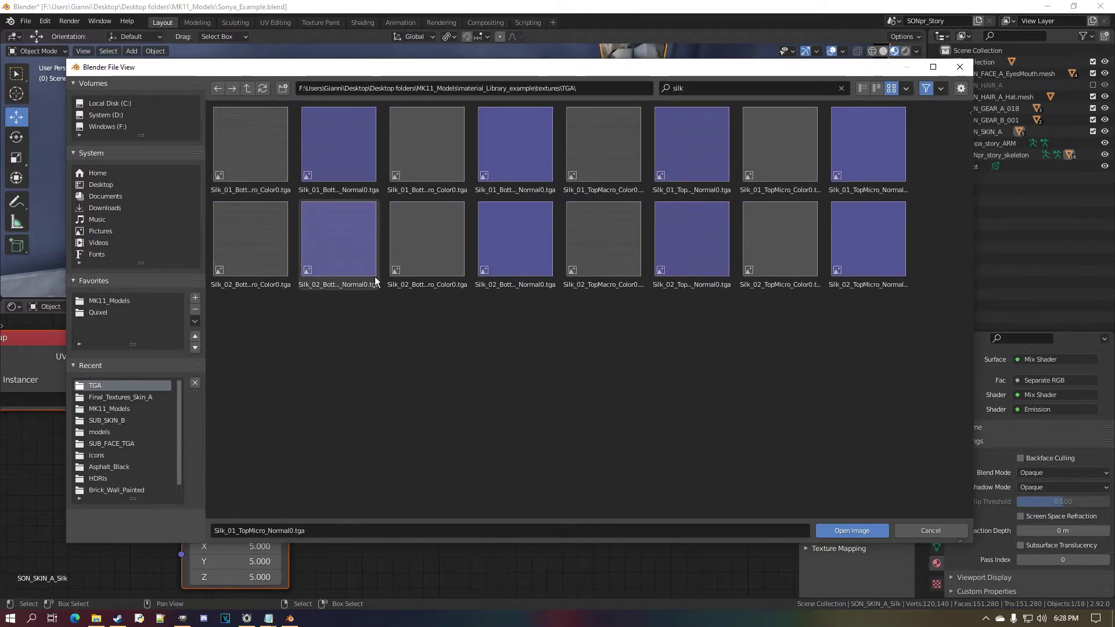
pyautogui.click(363, 177)
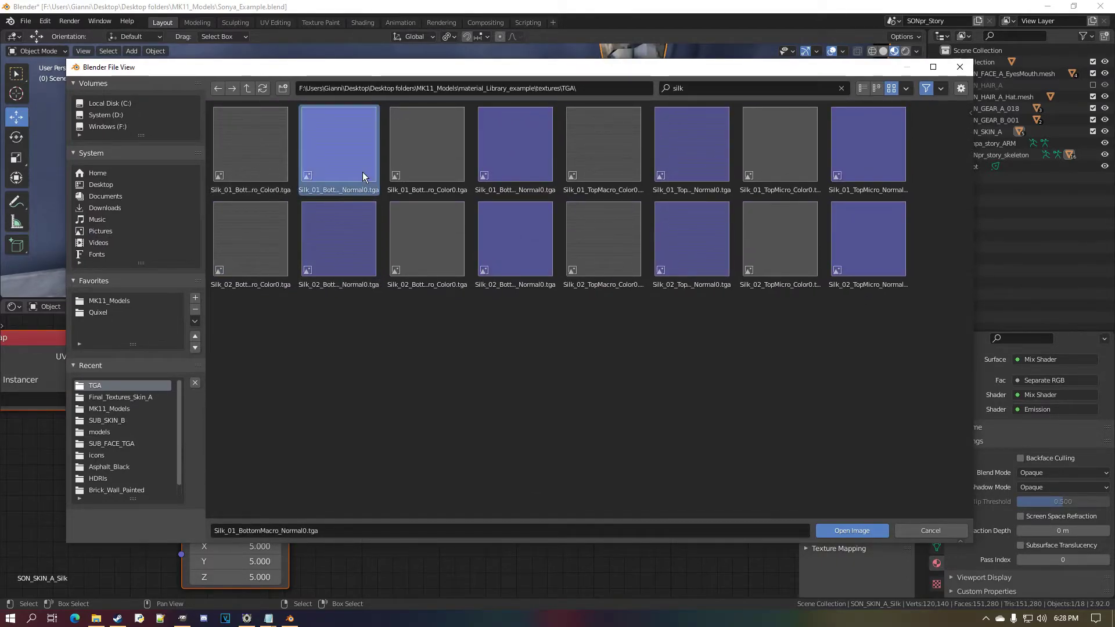
pyautogui.doubleClick(362, 172)
pyautogui.click(526, 464)
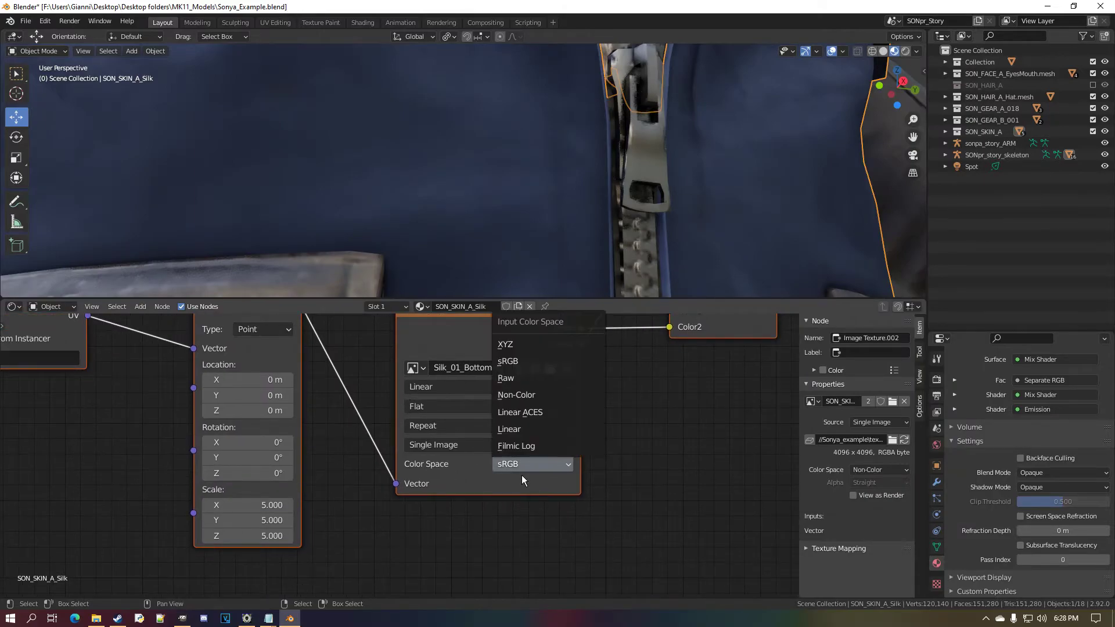
pyautogui.click(552, 401)
# Try scales of 32.1 and 46.7 on the silk Mapping node while examining the fabric weave on the jacket.
pyautogui.scroll(-4, 494, 197)
pyautogui.scroll(6, 530, 213)
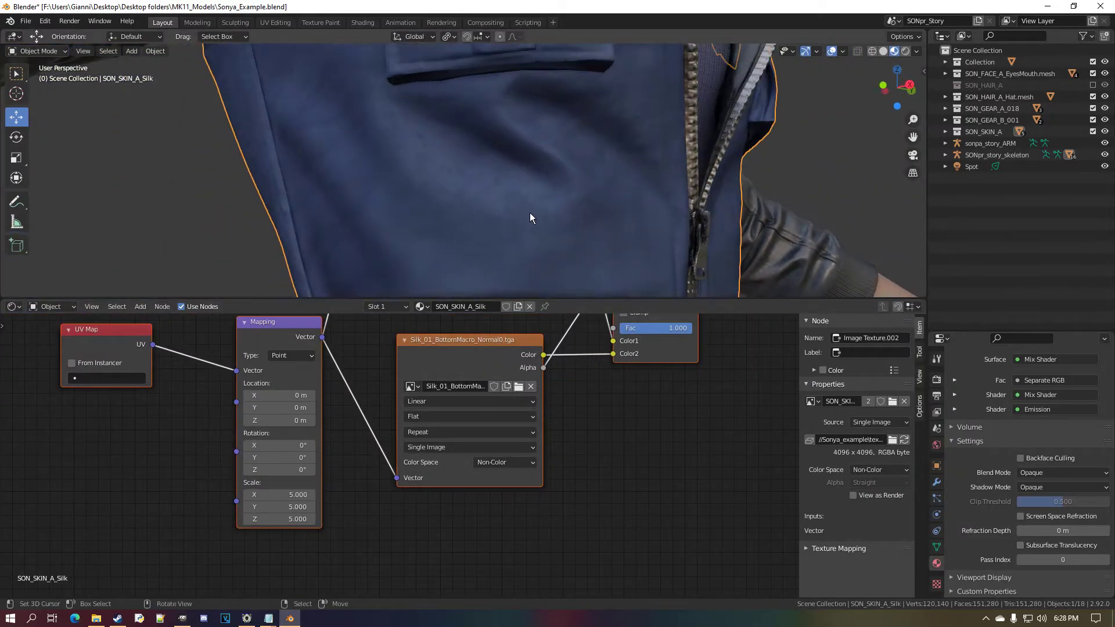
pyautogui.moveTo(535, 225); pyautogui.dragTo(437, 220, button='middle')
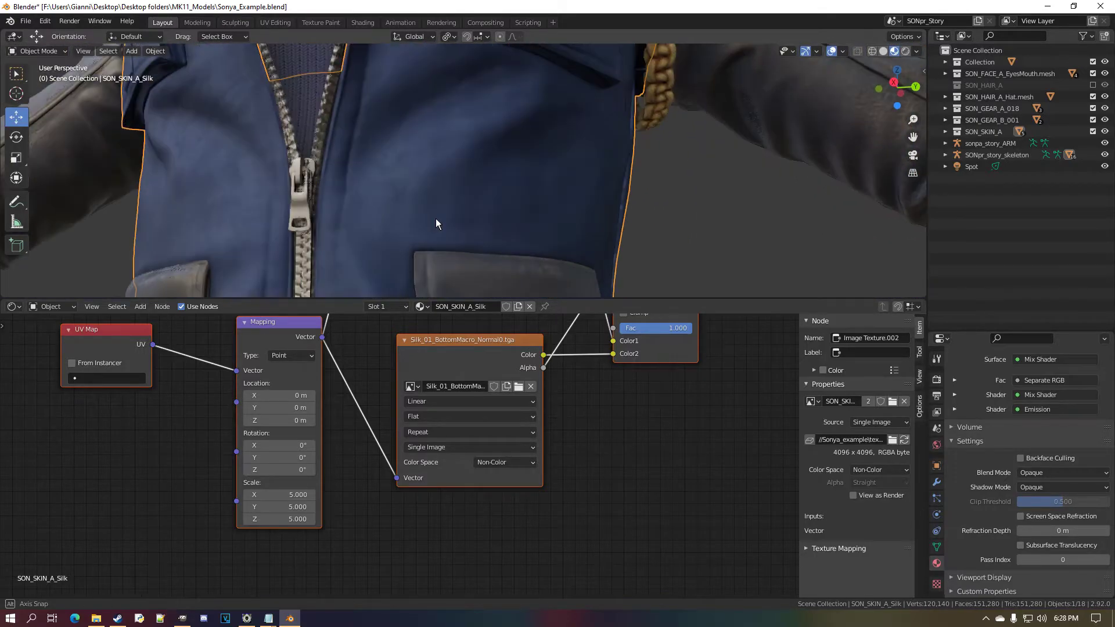
pyautogui.scroll(-3, 472, 232)
pyautogui.scroll(6, 472, 233)
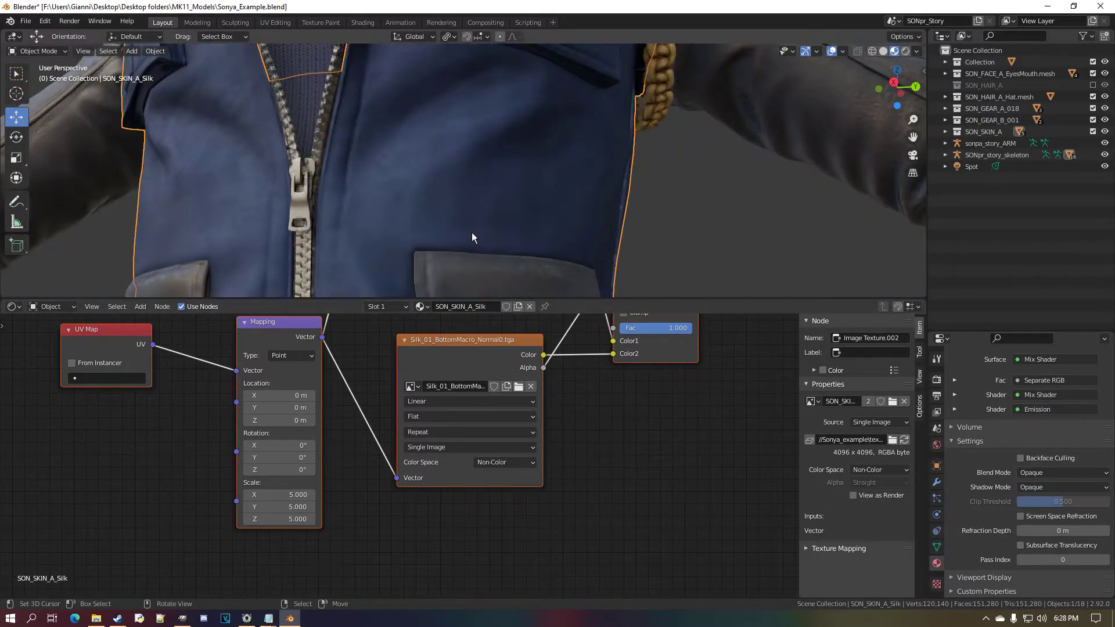
pyautogui.moveTo(449, 237); pyautogui.dragTo(443, 221, button='middle')
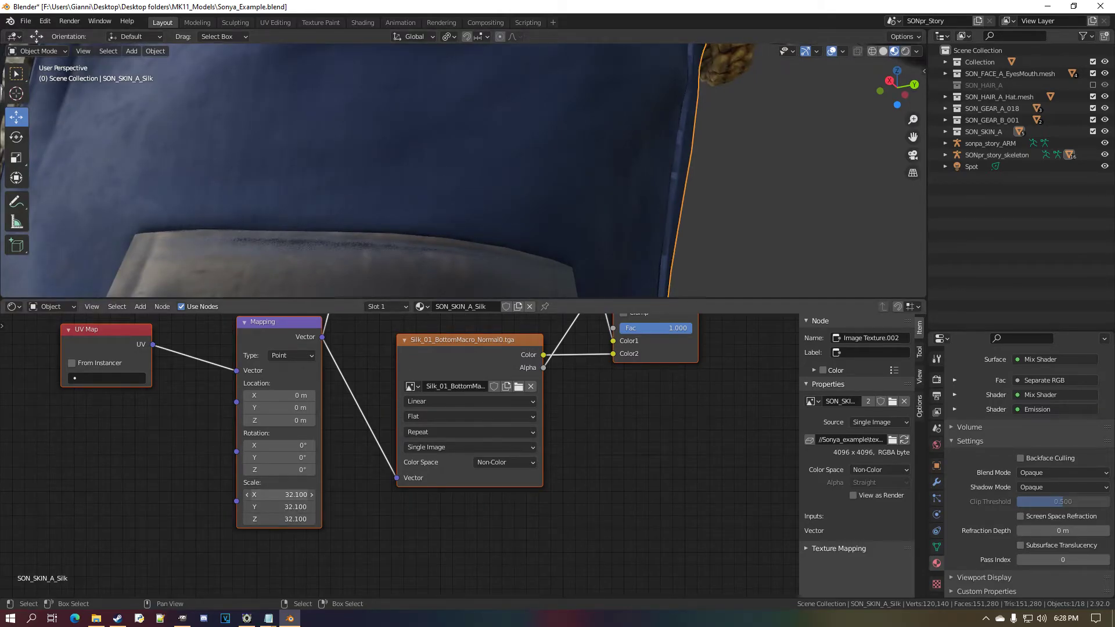
pyautogui.scroll(-6, 353, 207)
pyautogui.scroll(6, 364, 210)
pyautogui.moveTo(361, 233)
pyautogui.mouseDown(button='middle')
pyautogui.moveTo(346, 251)
pyautogui.moveTo(353, 210)
pyautogui.moveTo(362, 219)
pyautogui.mouseUp(button='middle')
pyautogui.scroll(-6, 354, 207)
pyautogui.scroll(6, 359, 183)
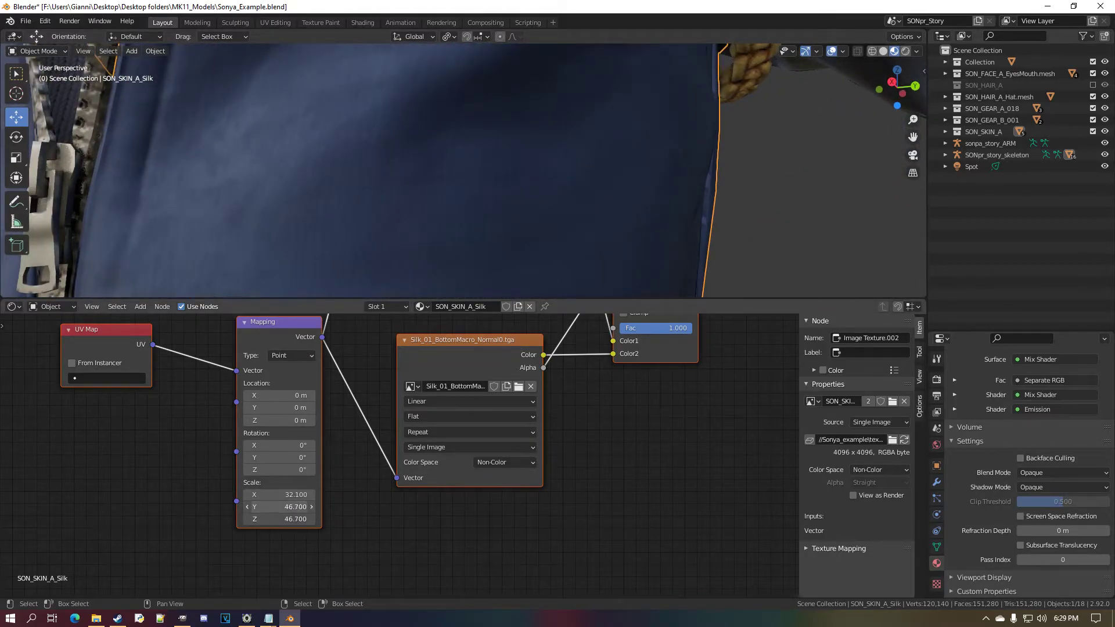
# Set the silk Mapping node's X, Y and Z scale to 50.
pyautogui.moveTo(289, 494); pyautogui.dragTo(277, 518)
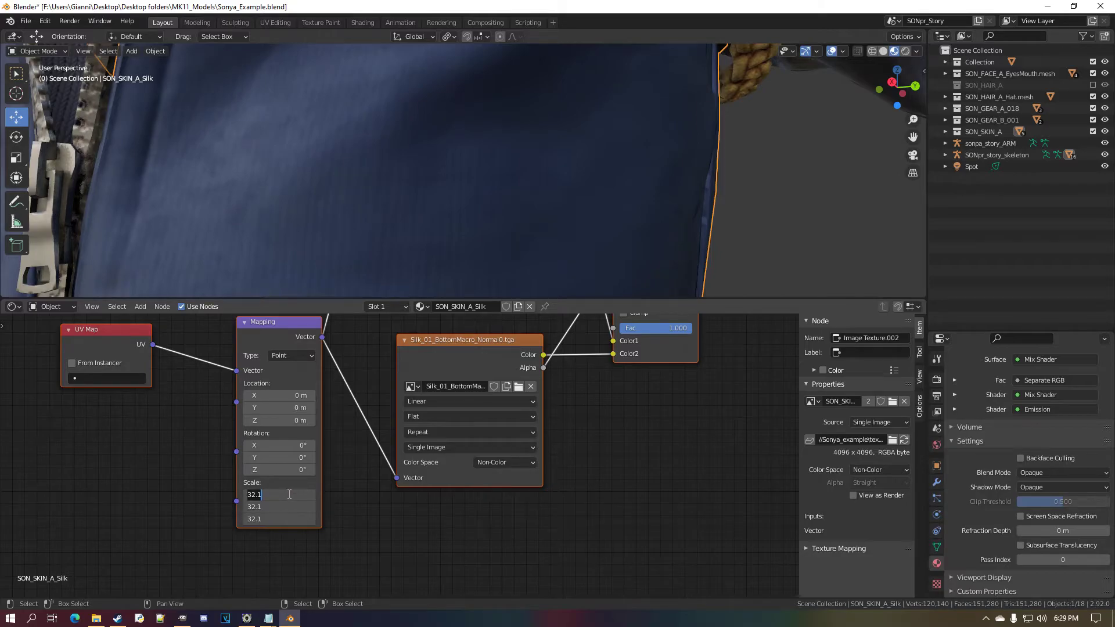
pyautogui.write('50')
pyautogui.press('Return')
pyautogui.scroll(-3, 524, 174)
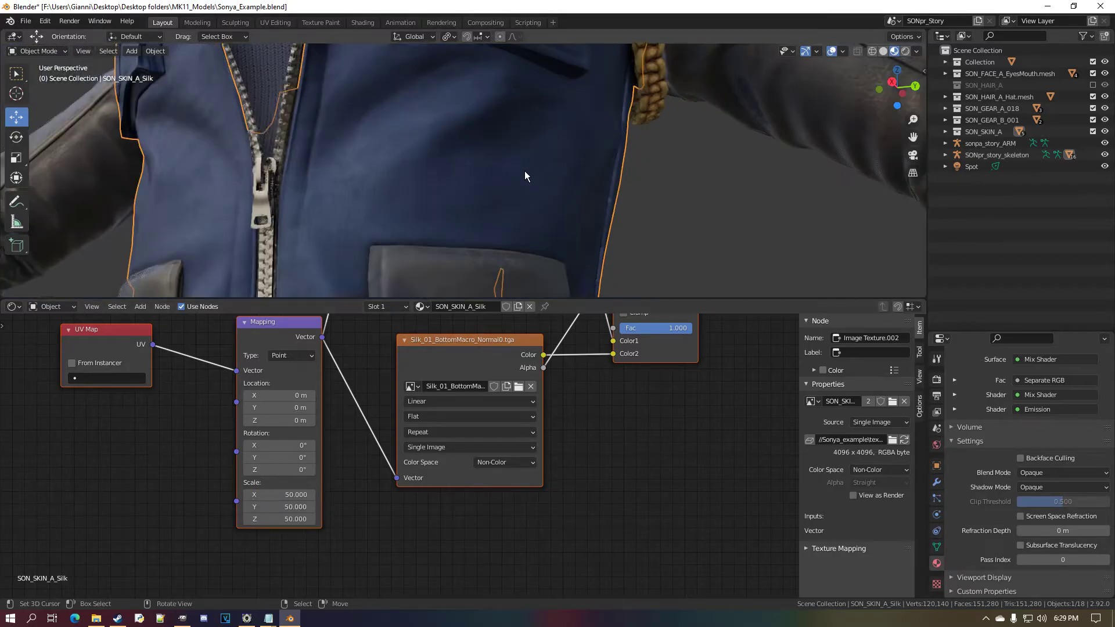
pyautogui.scroll(5, 546, 174)
pyautogui.scroll(-2, 437, 405)
pyautogui.scroll(-2, 437, 405)
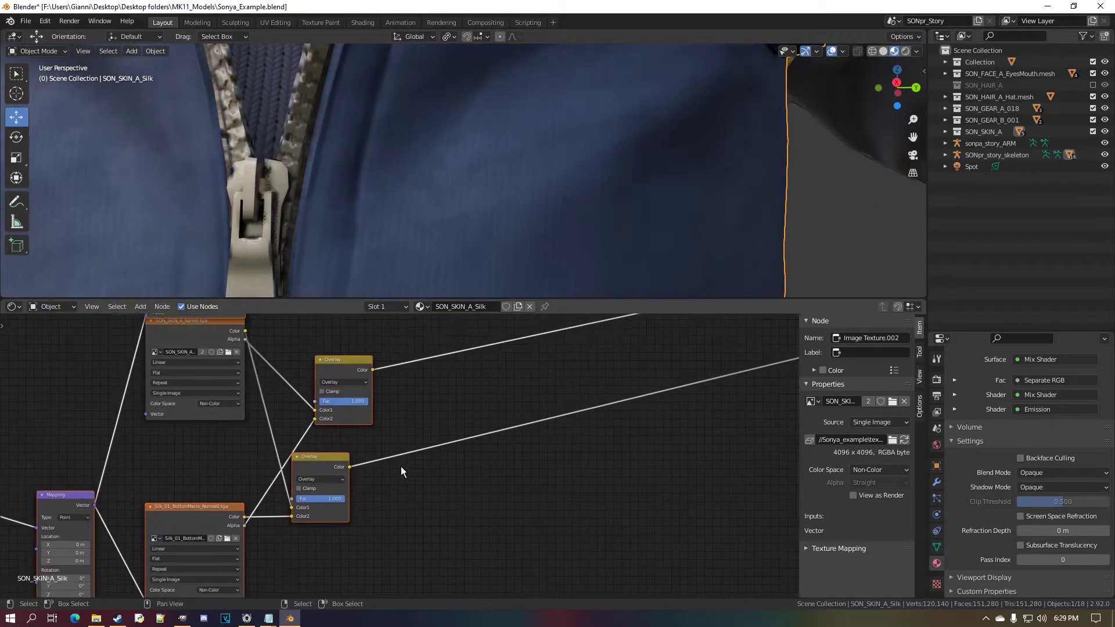
# Move the wool color texture and its Bright/Contrast node clear of the Overlay nodes, and place the SON_SKIN_A_Color0 texture above them.
pyautogui.scroll(-2, 332, 412)
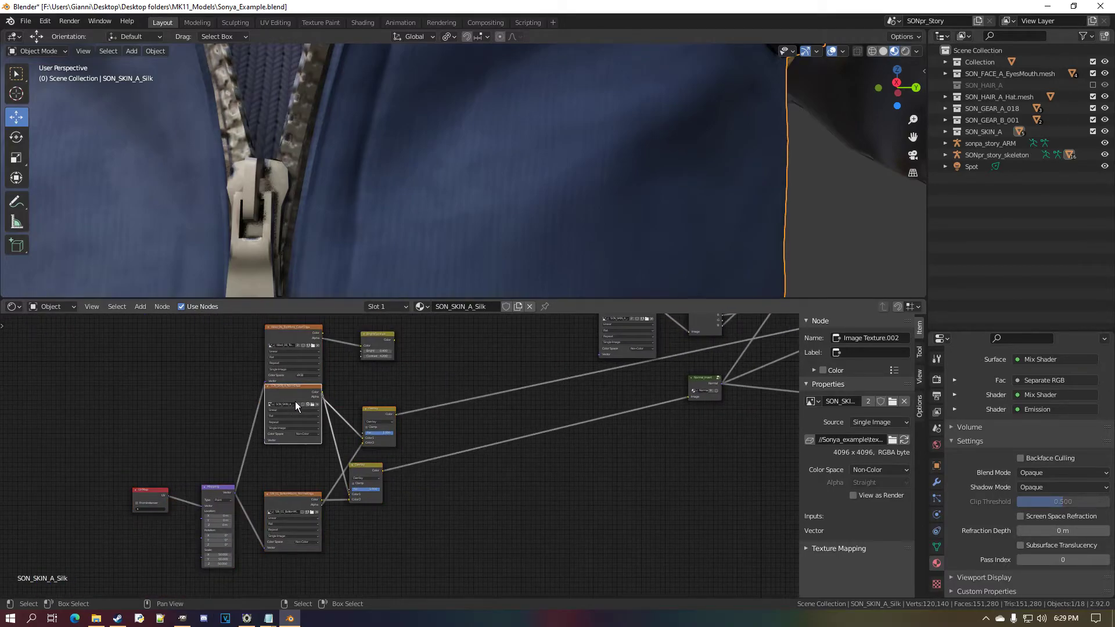
pyautogui.moveTo(295, 401); pyautogui.dragTo(294, 440)
pyautogui.scroll(-3, 360, 427)
pyautogui.moveTo(337, 403); pyautogui.dragTo(261, 491, button='middle')
pyautogui.scroll(2, 333, 455)
pyautogui.click(245, 454)
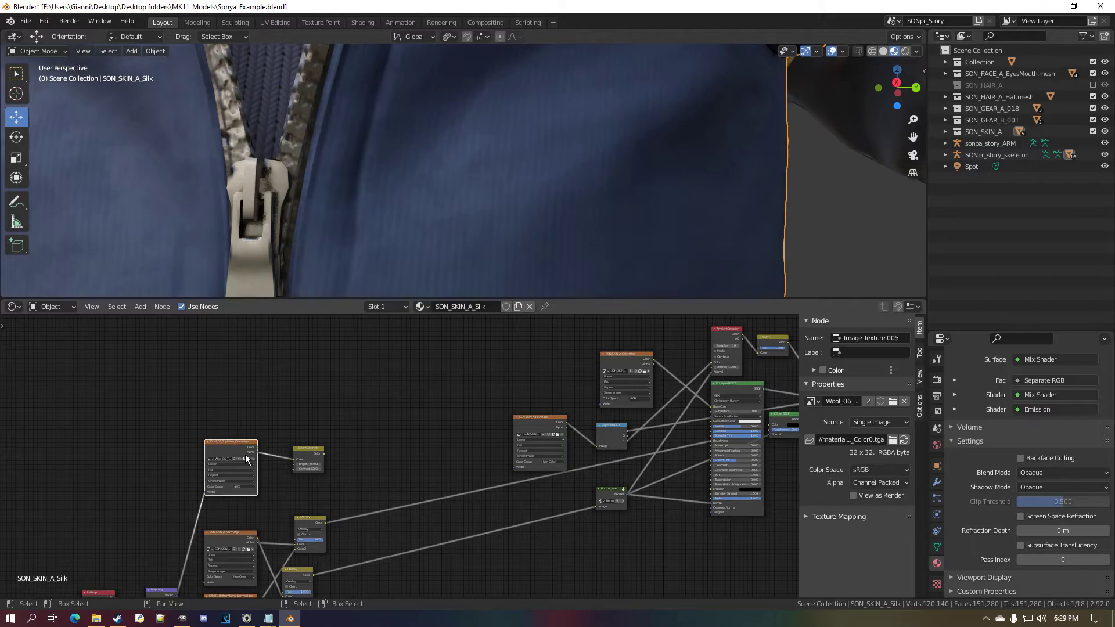
pyautogui.keyDown('shift'); pyautogui.click(309, 461); pyautogui.keyUp('shift')
pyautogui.moveTo(309, 460); pyautogui.dragTo(375, 373)
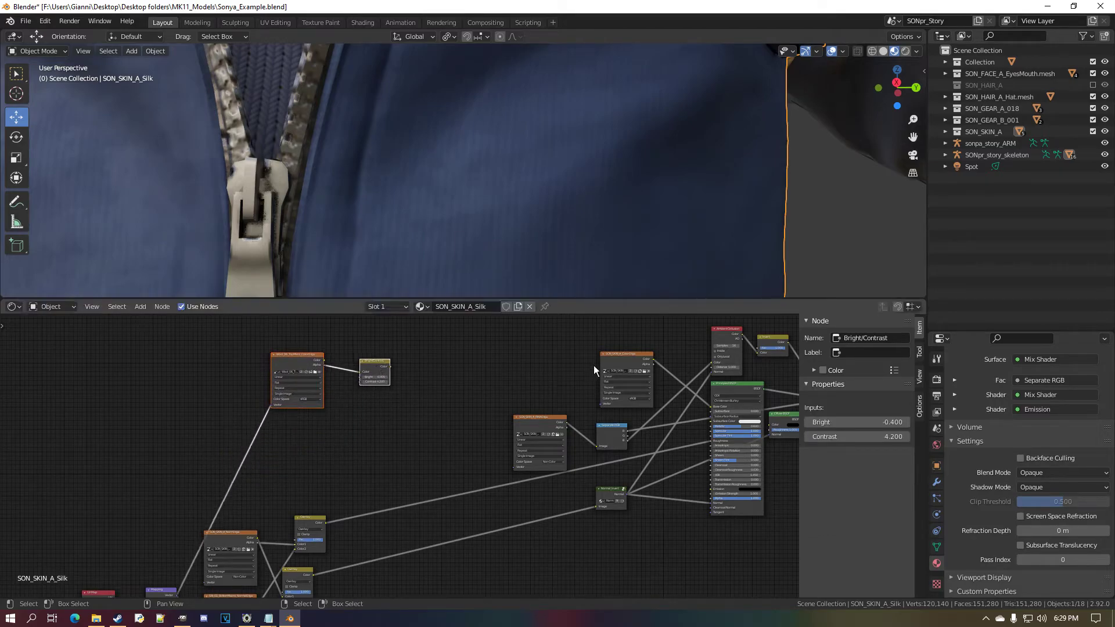
pyautogui.click(626, 370)
pyautogui.moveTo(619, 364); pyautogui.dragTo(295, 570)
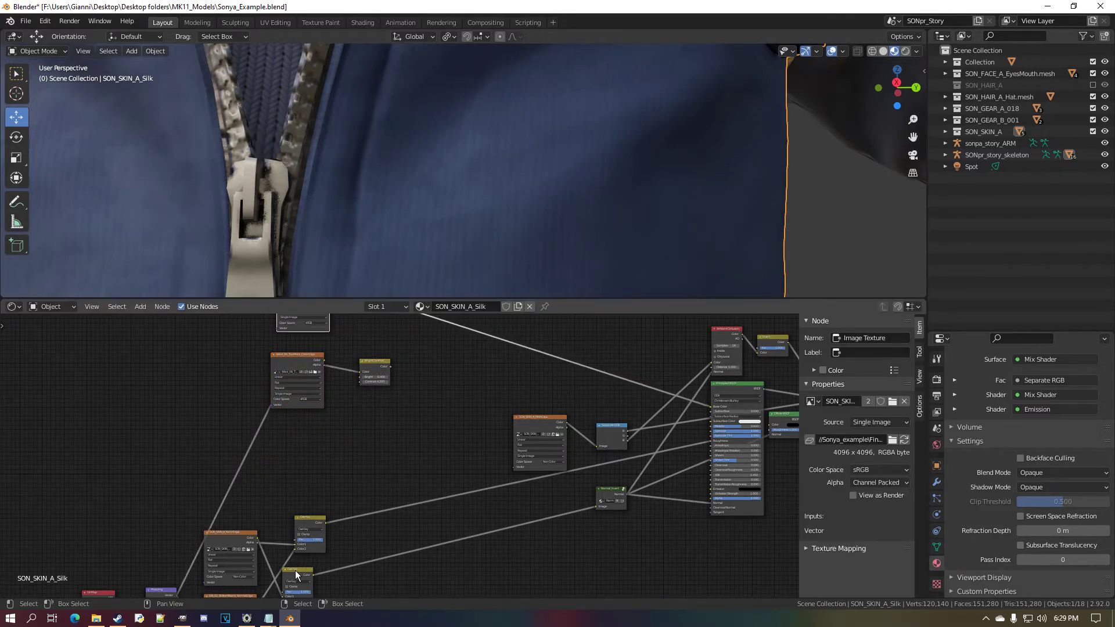
# Replace the wool color texture with Silk_01_BottomMacro_Color0.tga and set its color space to Non-Color.
pyautogui.moveTo(314, 353); pyautogui.dragTo(354, 389, button='middle')
pyautogui.scroll(8, 354, 389)
pyautogui.click(359, 424)
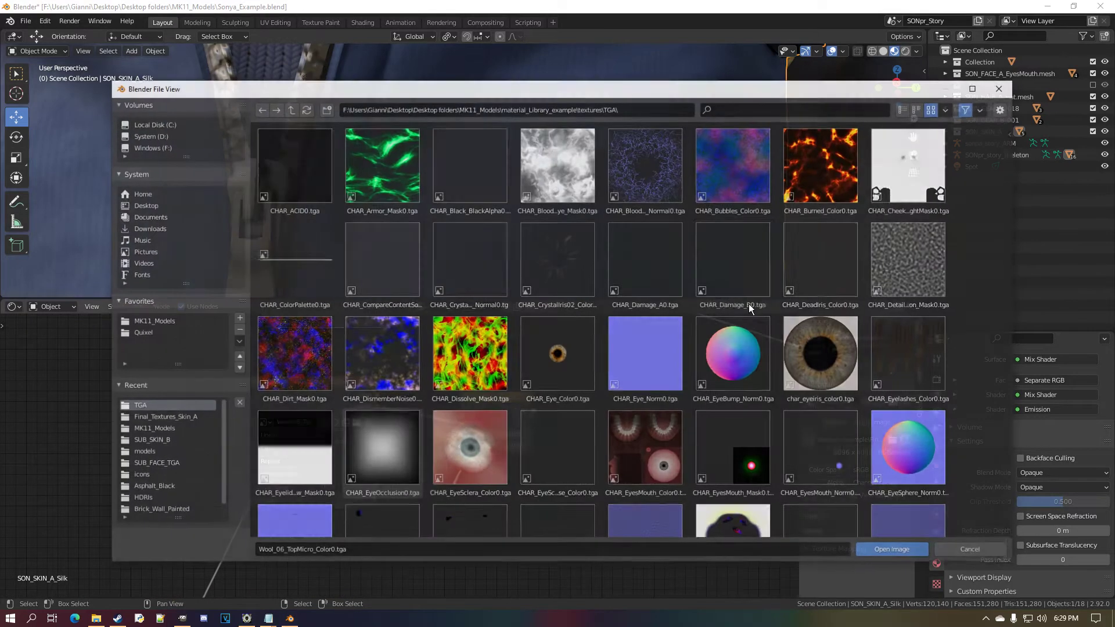
pyautogui.write('silk')
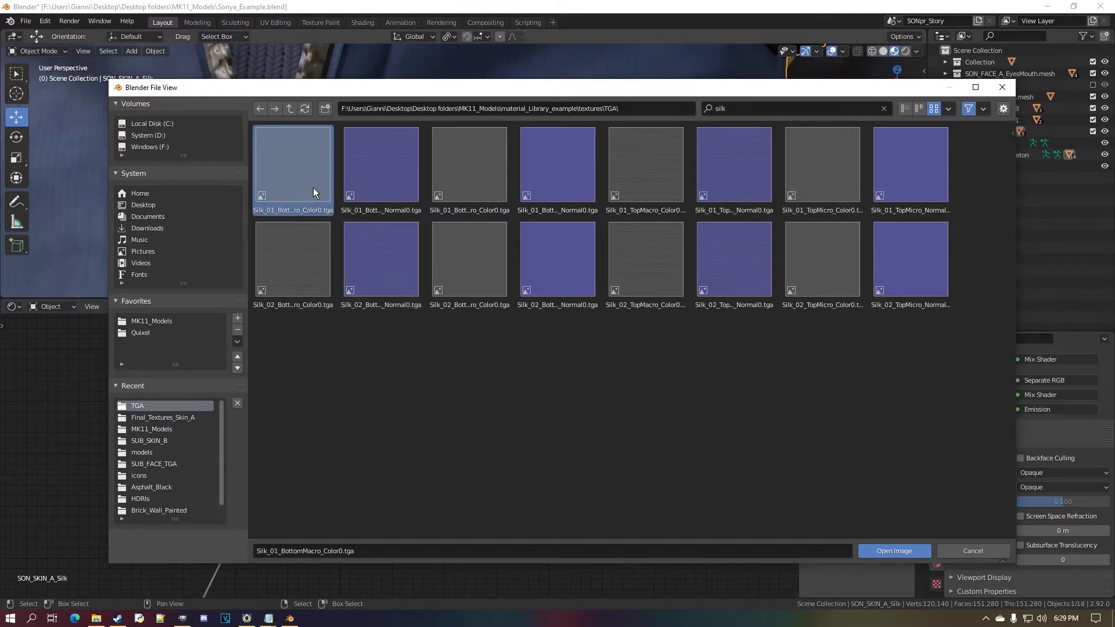
pyautogui.doubleClick(312, 187)
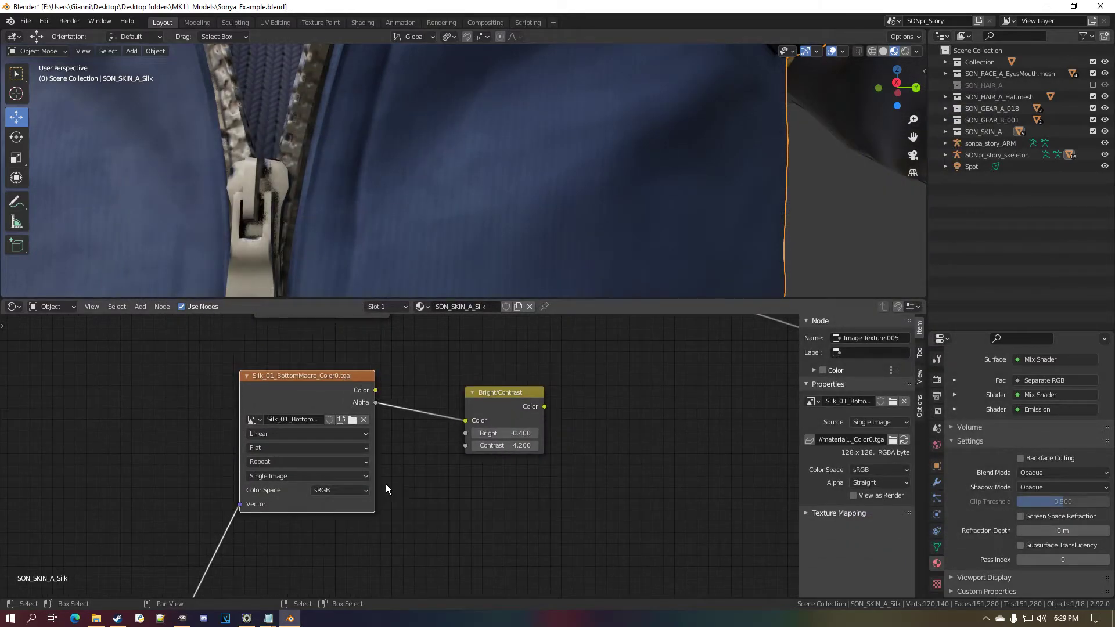
pyautogui.moveTo(386, 483); pyautogui.dragTo(318, 508, button='middle')
pyautogui.click(272, 514)
pyautogui.click(261, 464)
# Add a MixRGB node on the link from the SON_SKIN_A_Color0 texture's color to the main shader.
pyautogui.scroll(-2, 350, 465)
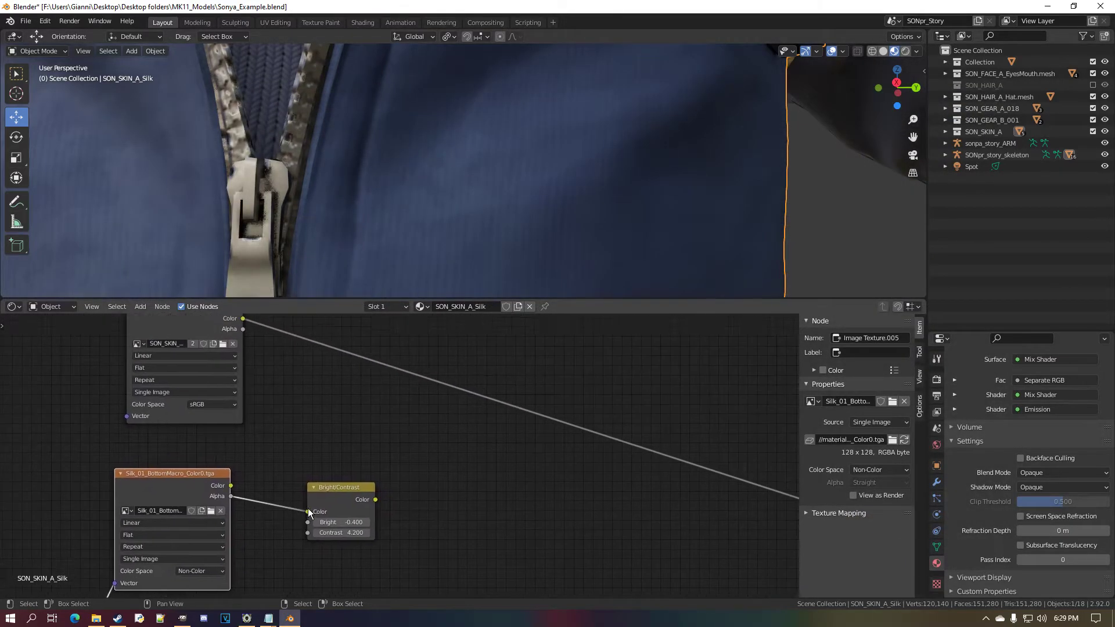
pyautogui.click(140, 306)
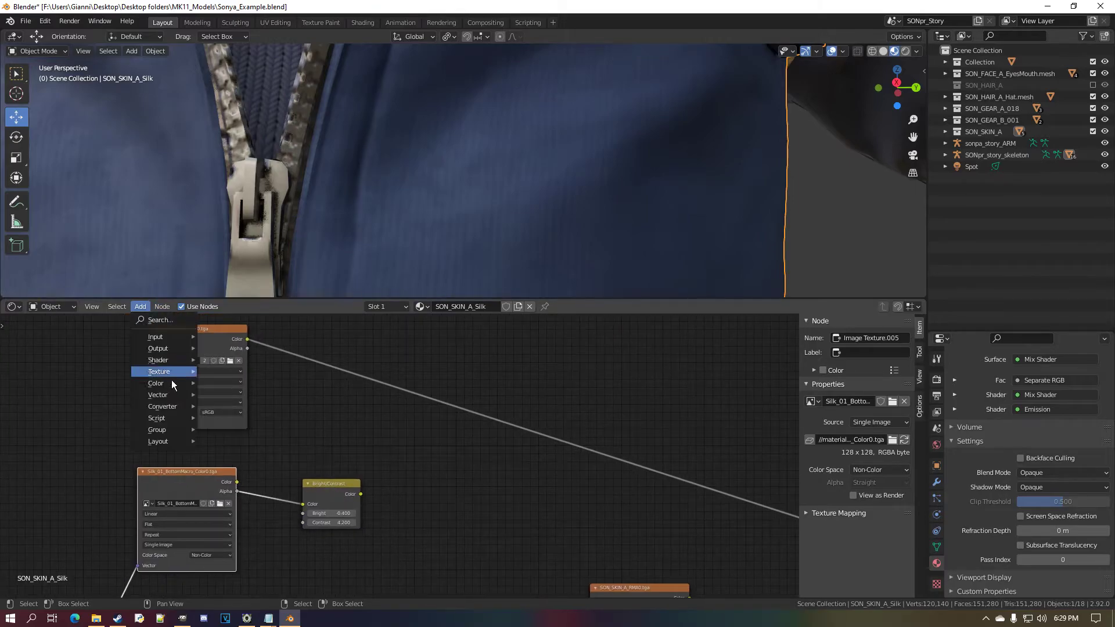
pyautogui.moveTo(190, 383)
pyautogui.click(254, 446)
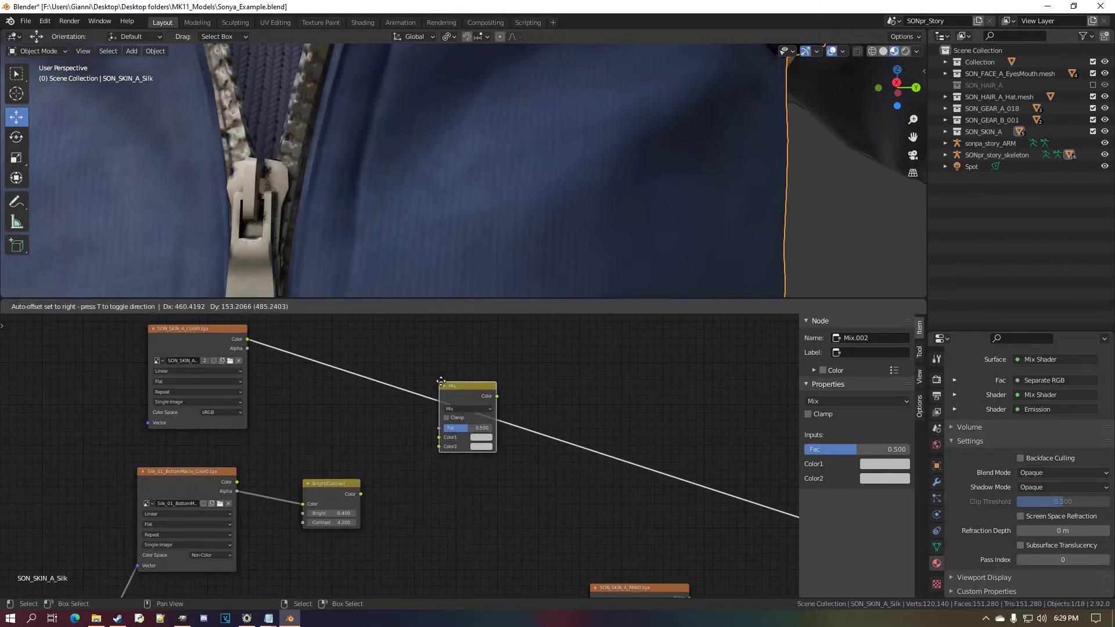
pyautogui.click(463, 407)
# Switch the viewport's render pass to Diffuse Color.
pyautogui.click(917, 51)
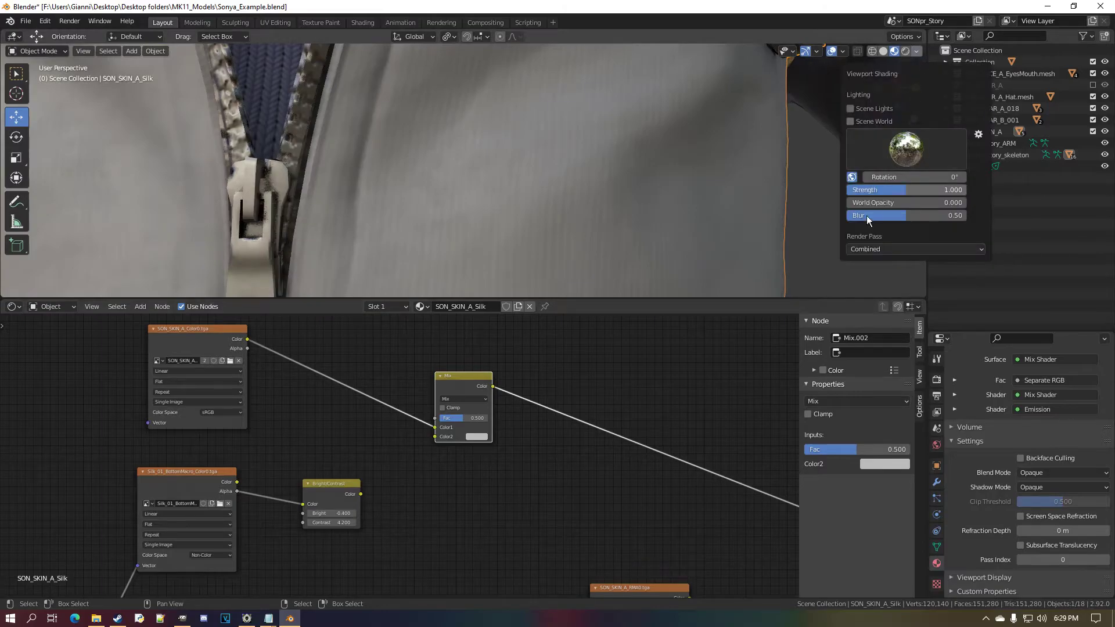
pyautogui.click(868, 249)
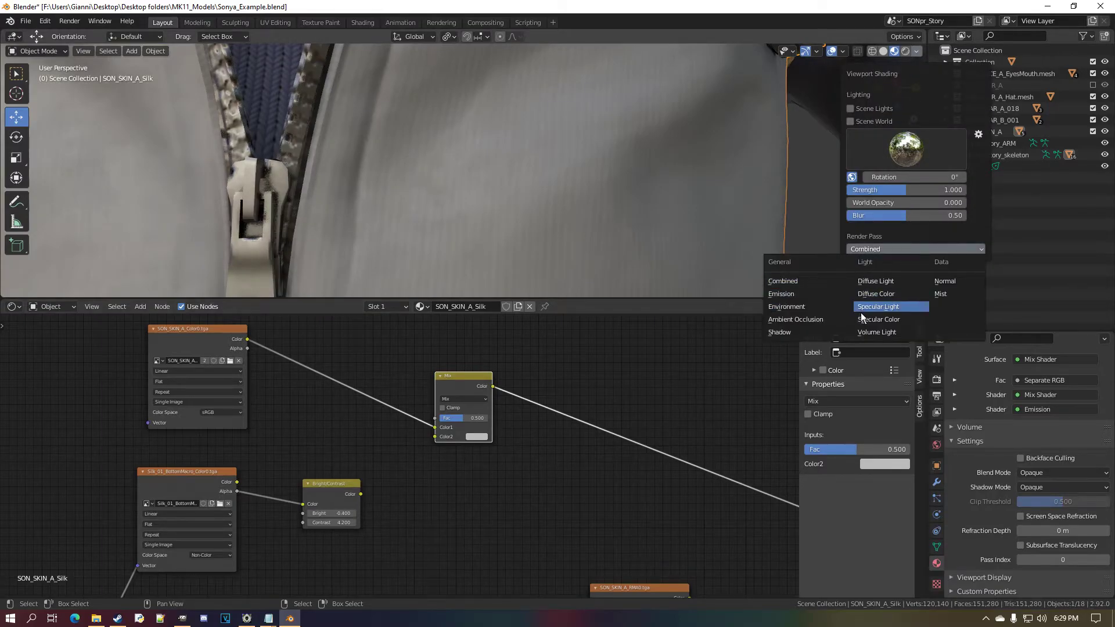
pyautogui.click(878, 295)
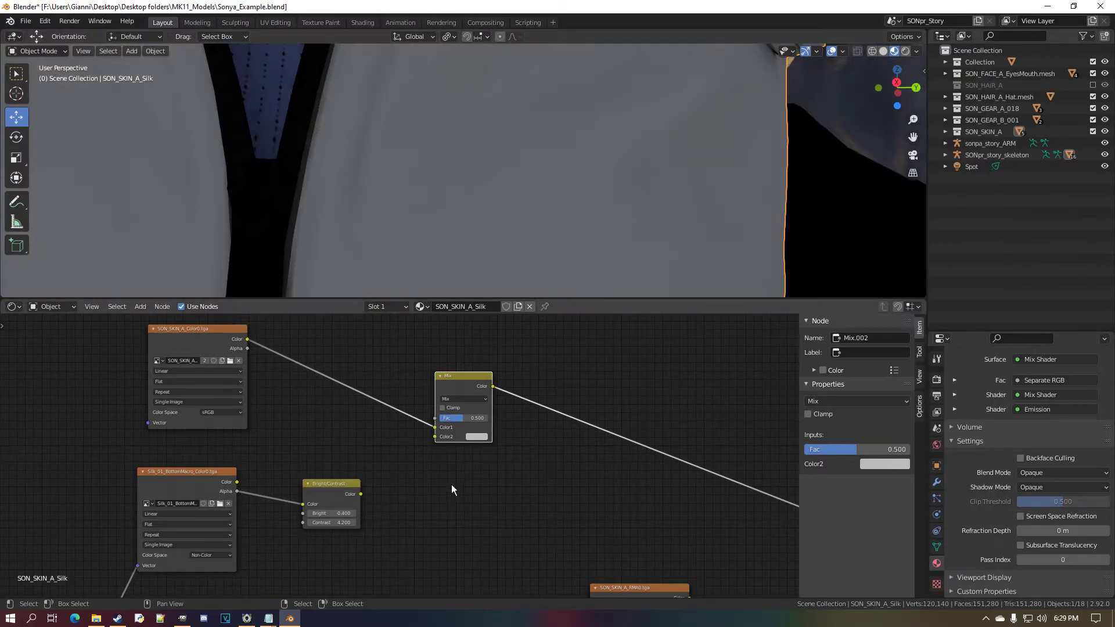
# Connect the Bright/Contrast color to the Mix node's Color2, set its blend mode to Multiply and its factor to 1.000.
pyautogui.scroll(3, 452, 488)
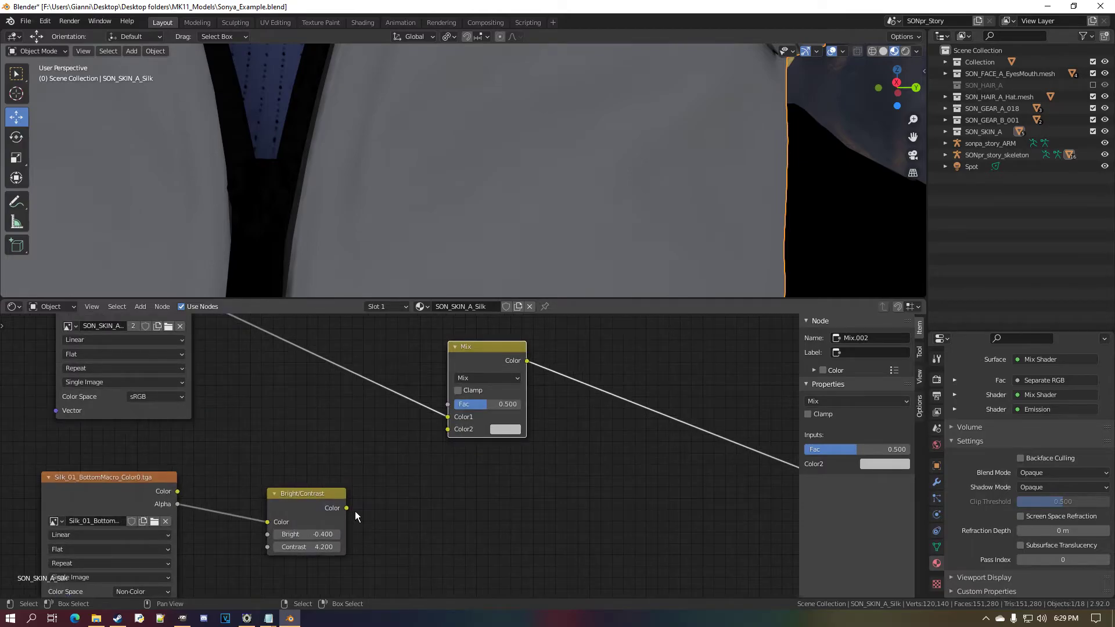
pyautogui.moveTo(346, 508); pyautogui.dragTo(447, 429)
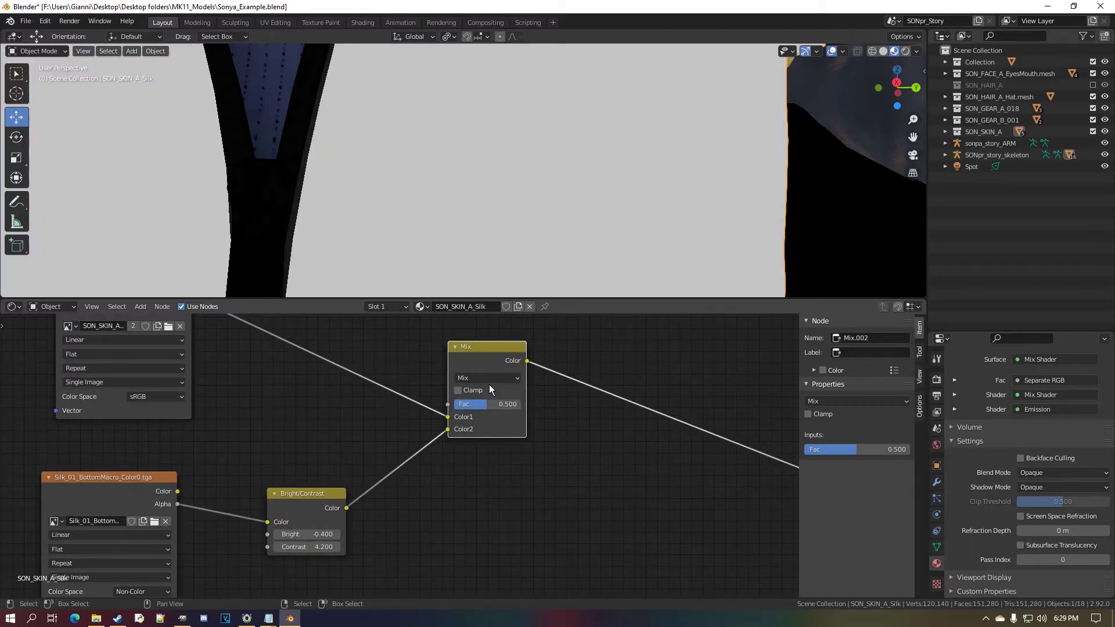
pyautogui.click(489, 380)
pyautogui.click(498, 329)
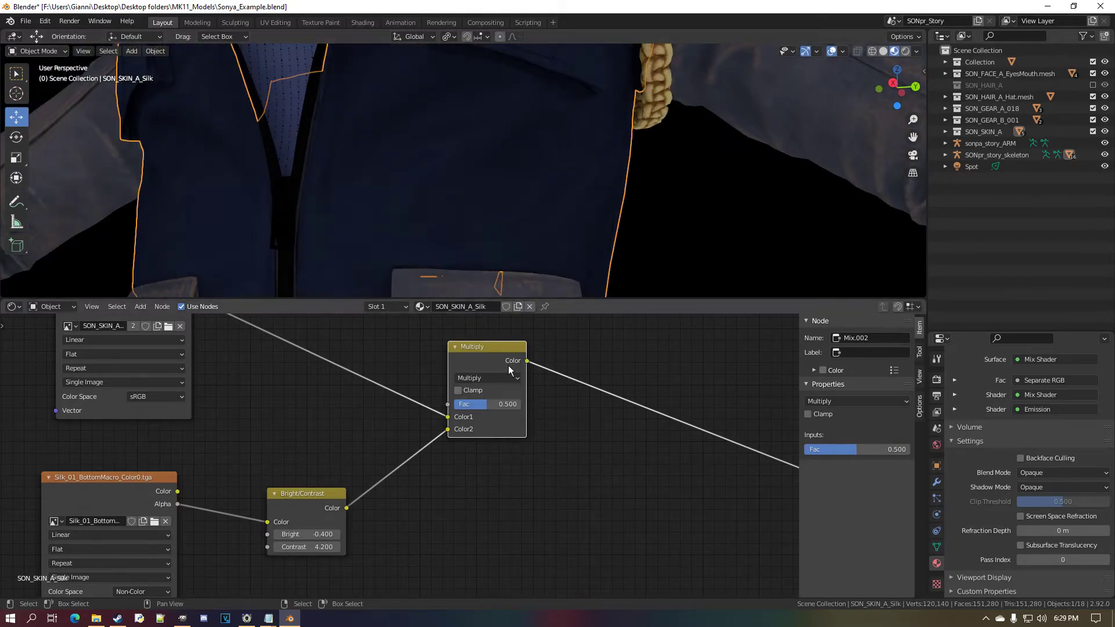
pyautogui.moveTo(498, 407); pyautogui.dragTo(537, 407)
# Set the Bright/Contrast node's Bright to 1.000 and Contrast to 0.000, and test the Multiply factor, leaving it at 1.000.
pyautogui.scroll(1, 394, 464)
pyautogui.moveTo(303, 529); pyautogui.dragTo(347, 499, button='middle')
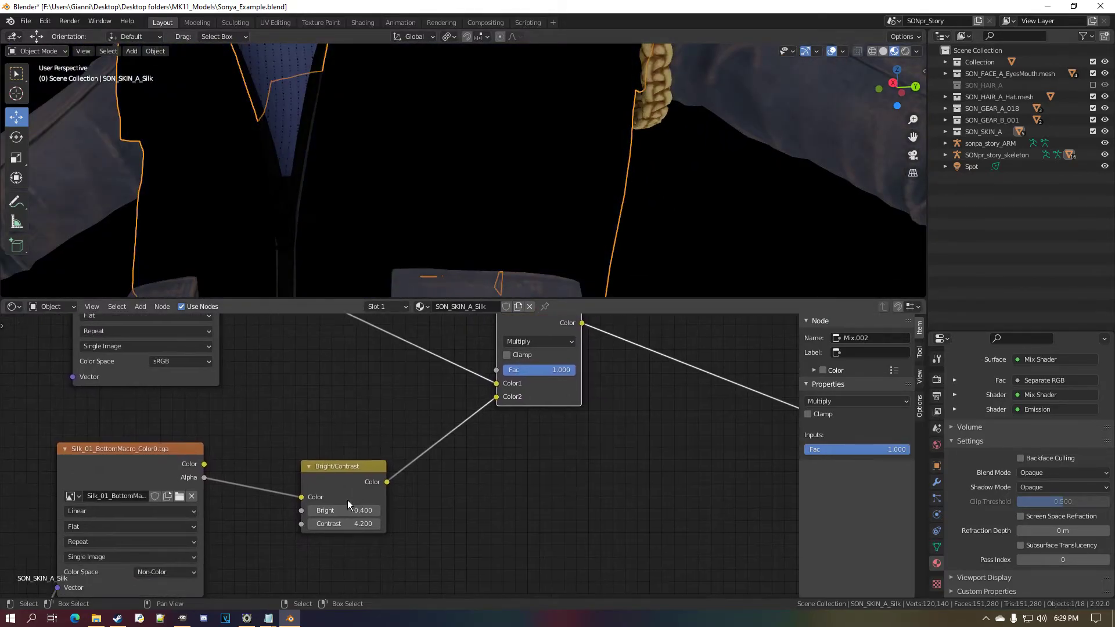
pyautogui.scroll(1, 347, 503)
pyautogui.click(347, 531)
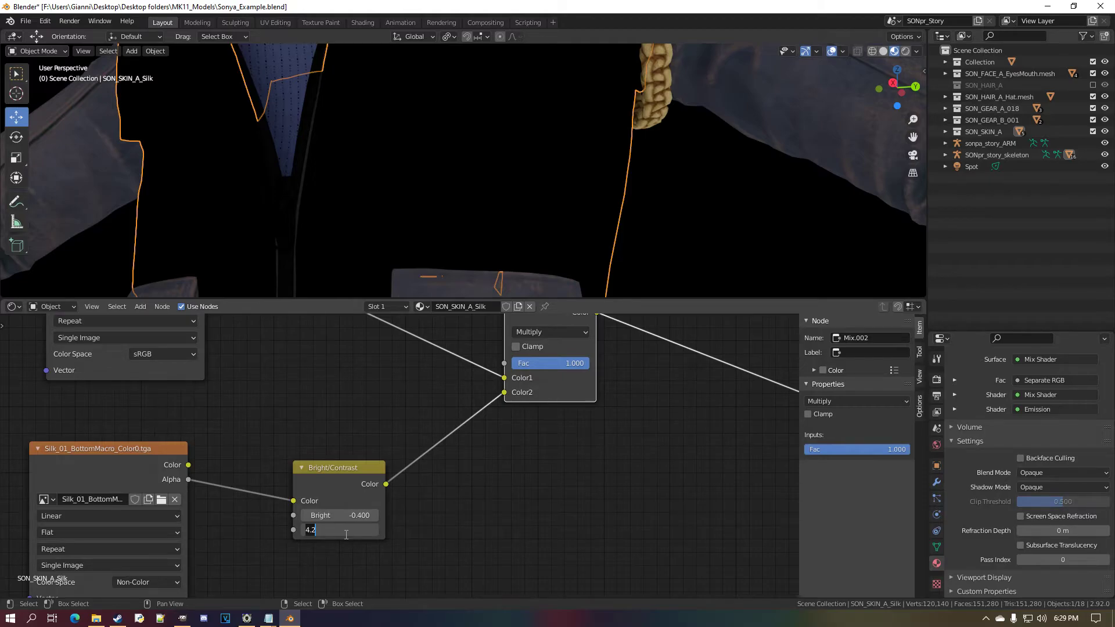
pyautogui.click(351, 518)
pyautogui.write('1')
pyautogui.press('Return')
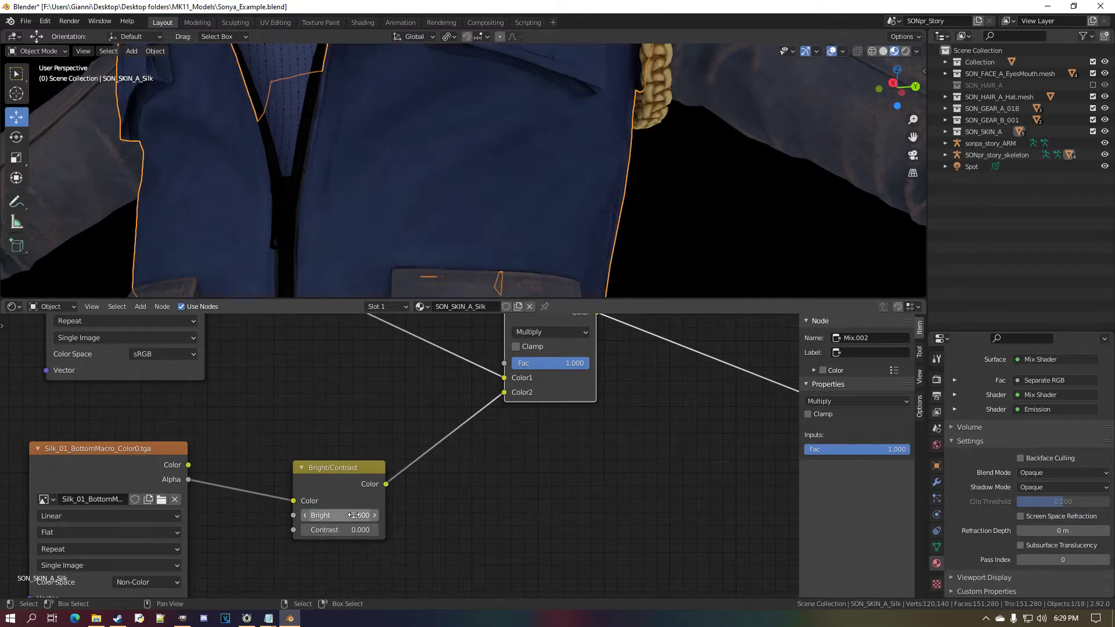
pyautogui.scroll(5, 398, 227)
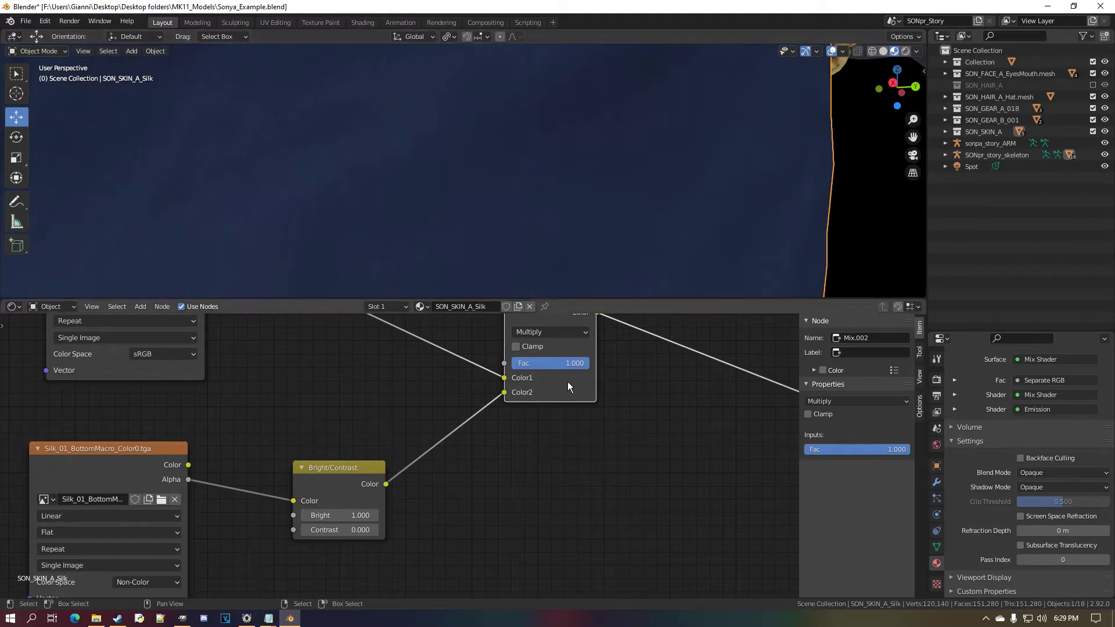
pyautogui.moveTo(565, 364); pyautogui.dragTo(592, 365)
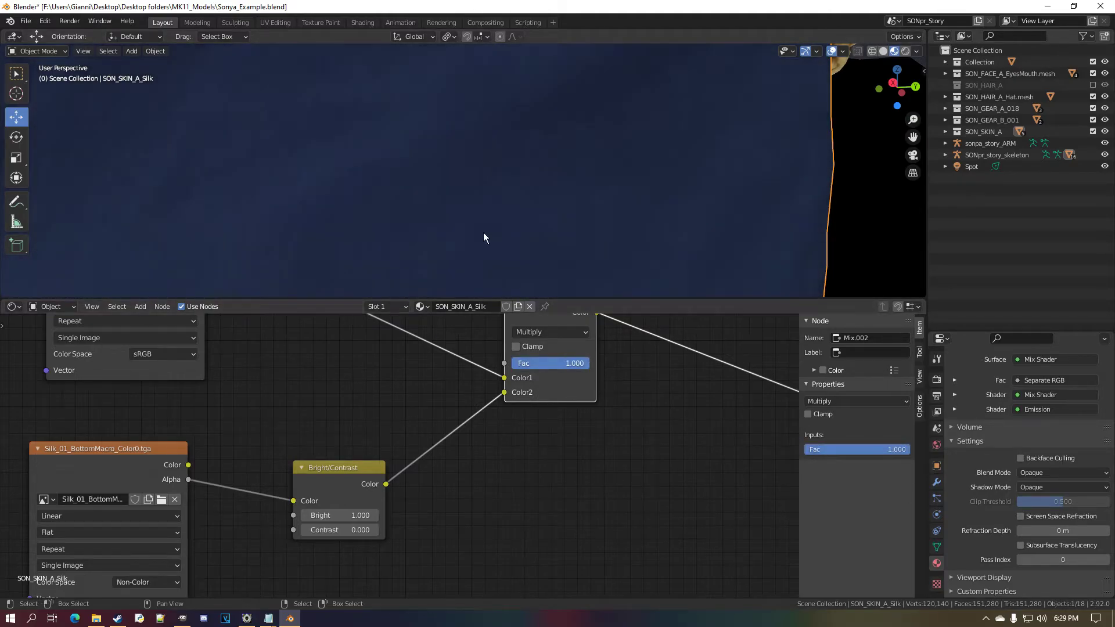
# Test the Multiply node's factor against the blue jacket fabric, leaving it at 1.000.
pyautogui.scroll(-3, 420, 192)
pyautogui.moveTo(409, 183); pyautogui.dragTo(417, 188, button='middle')
pyautogui.moveTo(543, 364); pyautogui.dragTo(591, 364)
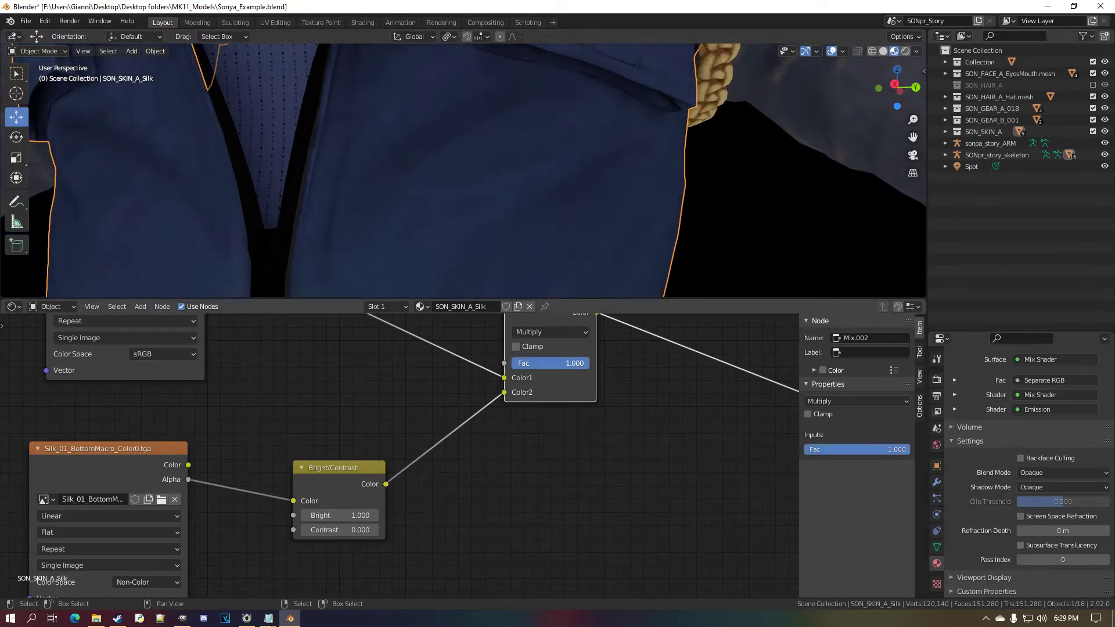
pyautogui.scroll(-4, 468, 245)
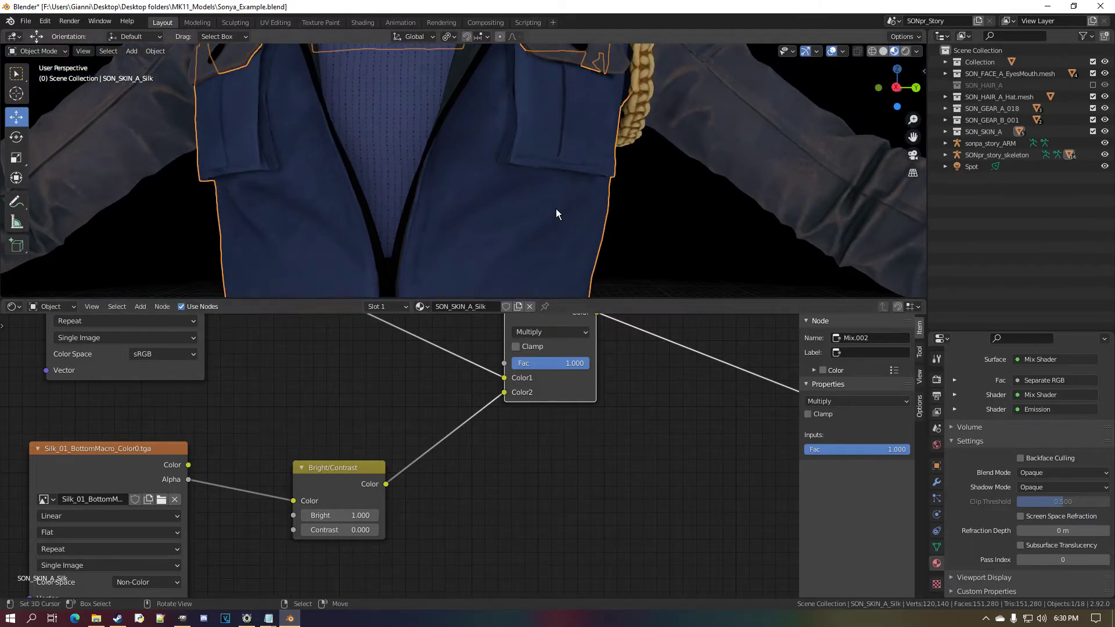
pyautogui.scroll(5, 546, 208)
pyautogui.scroll(1, 538, 207)
pyautogui.moveTo(576, 363)
pyautogui.mouseDown()
pyautogui.moveTo(511, 350)
pyautogui.moveTo(620, 347)
pyautogui.moveTo(572, 347)
pyautogui.mouseUp()
# Lower the Bright/Contrast node's Bright value to 0.800.
pyautogui.scroll(2, 328, 498)
pyautogui.click(291, 529)
pyautogui.click(291, 530)
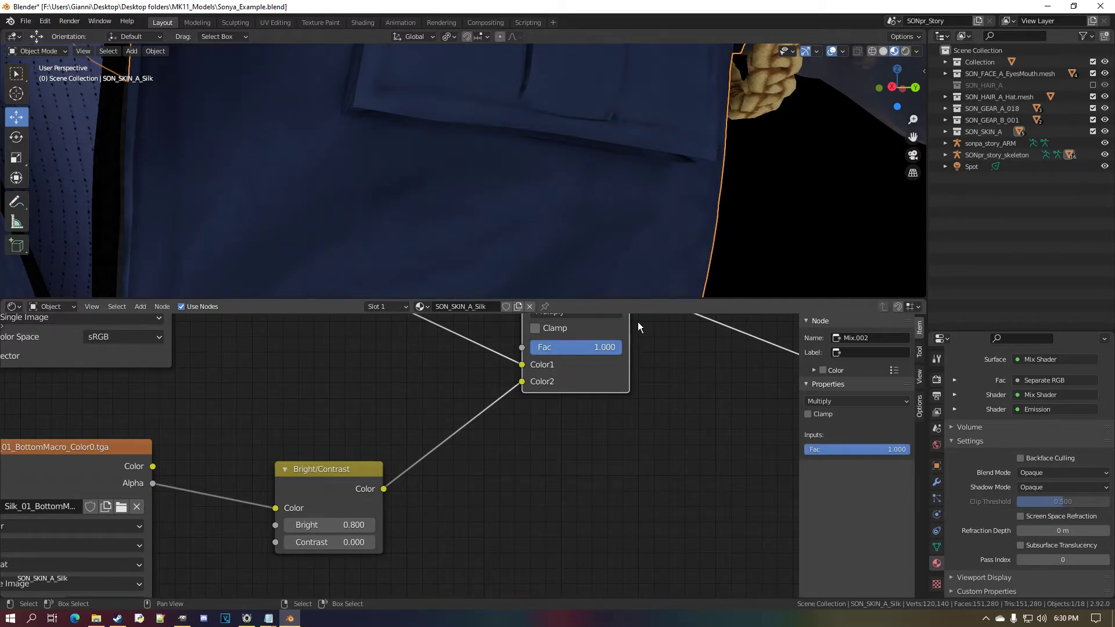
# Switch the viewport's render pass from Diffuse Color back to Combined.
pyautogui.click(916, 51)
pyautogui.click(879, 250)
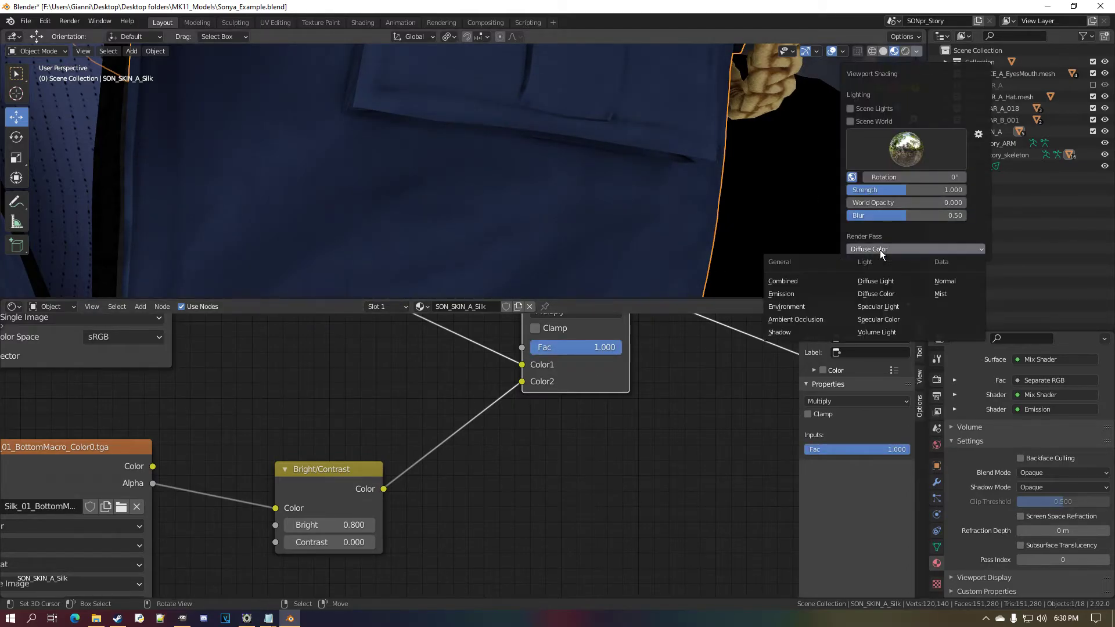
pyautogui.click(788, 289)
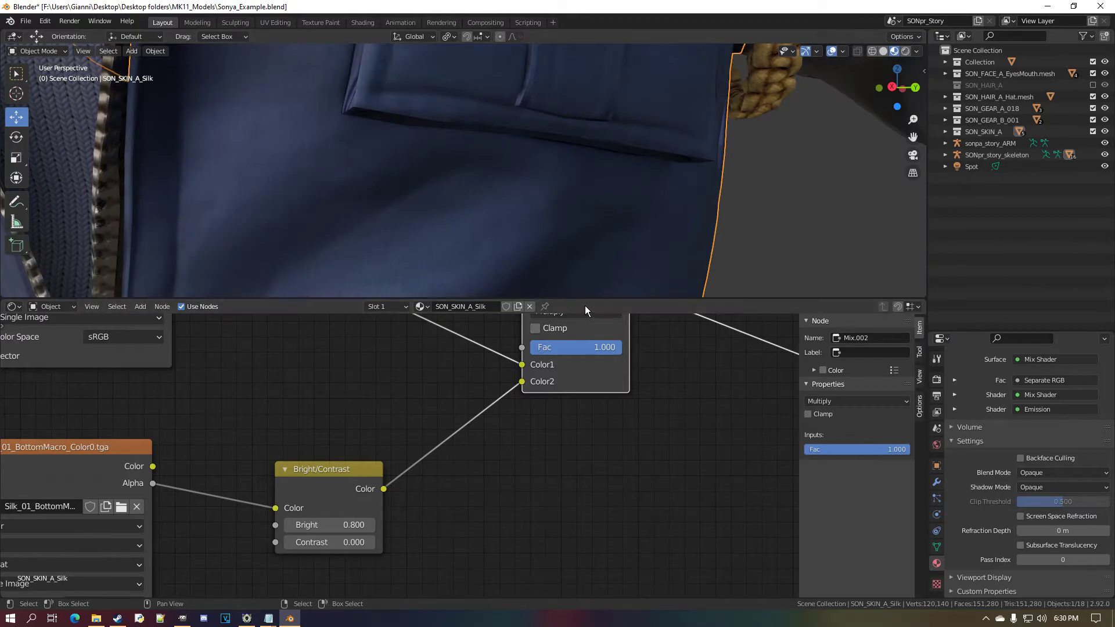
# Enlarge the 3D viewport and examine the sweater's knit detail up close, followed by the whole jacket.
pyautogui.moveTo(582, 299); pyautogui.dragTo(565, 545)
pyautogui.scroll(-6, 489, 349)
pyautogui.moveTo(488, 341); pyautogui.dragTo(572, 309, button='middle')
pyautogui.scroll(7, 579, 328)
pyautogui.scroll(-5, 604, 302)
pyautogui.scroll(1, 581, 289)
pyautogui.scroll(2, 582, 293)
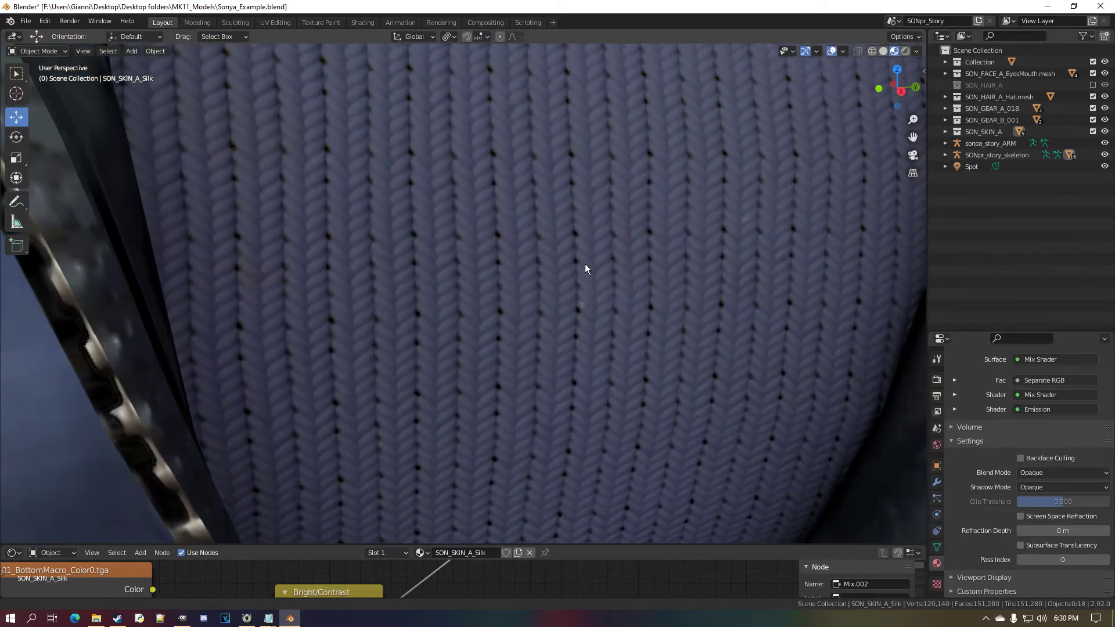
pyautogui.scroll(-8, 581, 325)
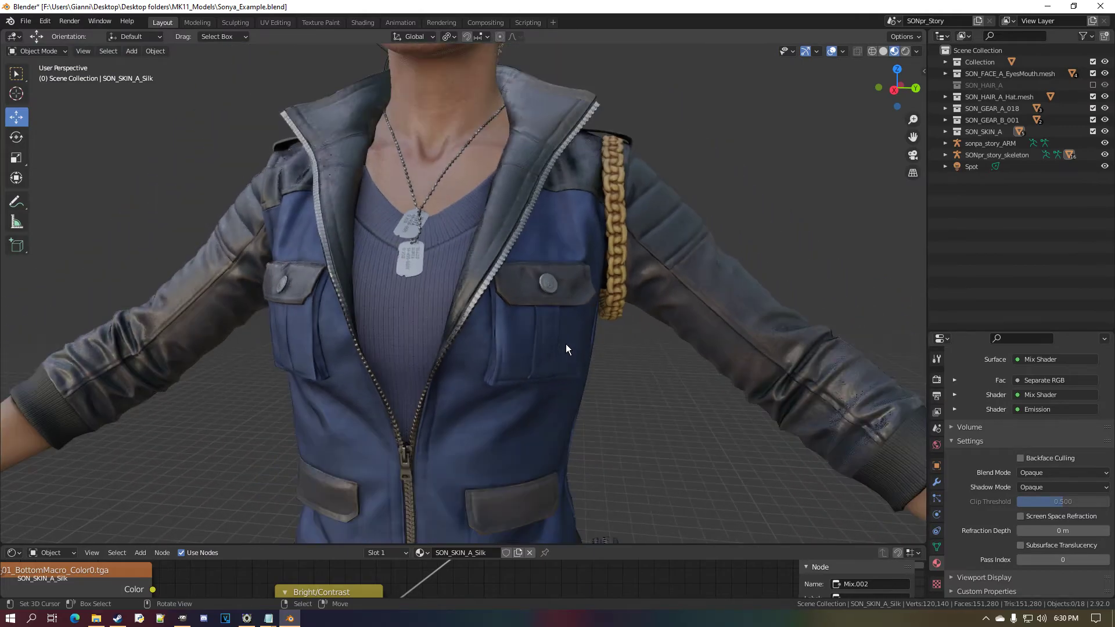
pyautogui.moveTo(567, 345); pyautogui.dragTo(590, 319, button='middle')
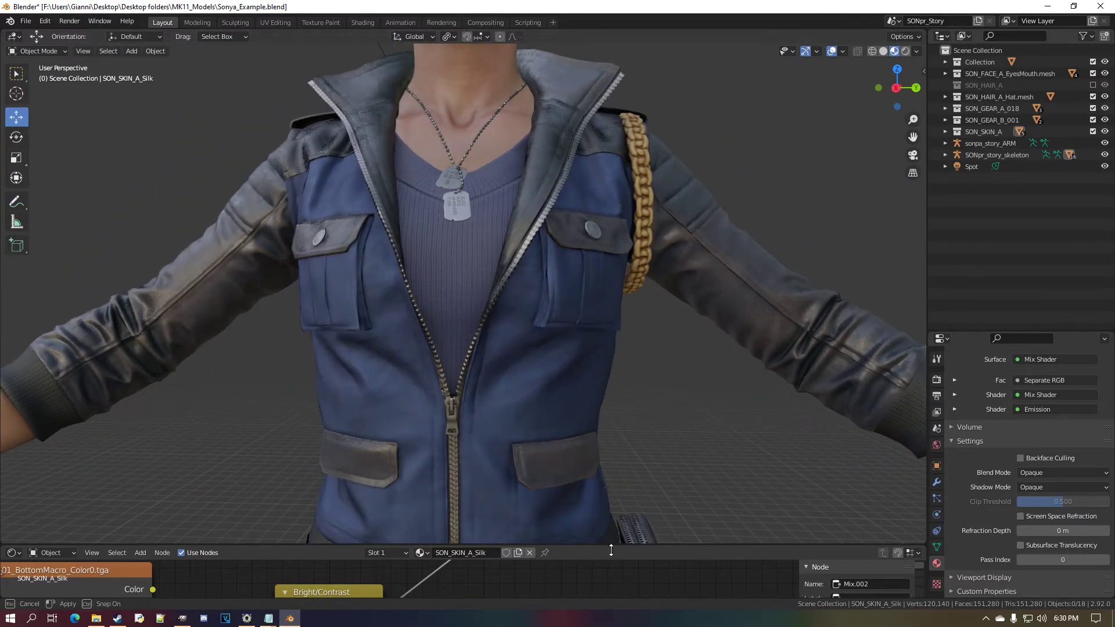
# Check the SON_SKIN_A_Silk node tree and examine the shaded jacket from the front and at an angle.
pyautogui.moveTo(615, 547); pyautogui.dragTo(583, 369)
pyautogui.scroll(-3, 386, 506)
pyautogui.scroll(-5, 387, 507)
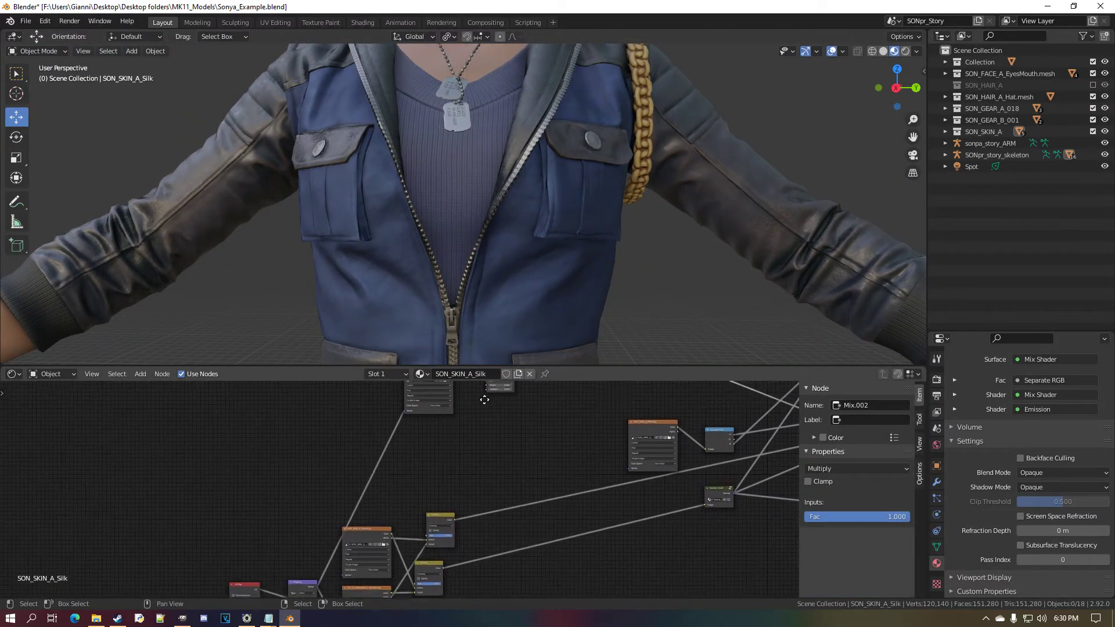
pyautogui.moveTo(557, 296)
pyautogui.mouseDown(button='middle')
pyautogui.moveTo(599, 291)
pyautogui.moveTo(541, 292)
pyautogui.mouseUp(button='middle')
pyautogui.scroll(1, 563, 288)
pyautogui.moveTo(638, 365); pyautogui.dragTo(630, 461)
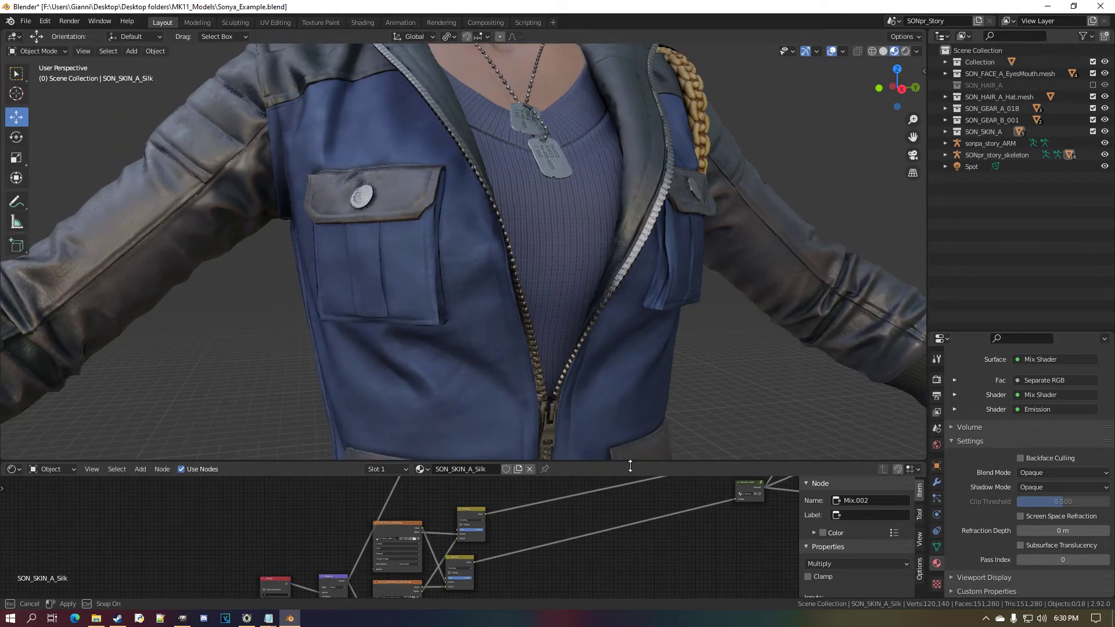
pyautogui.moveTo(602, 313); pyautogui.dragTo(576, 305, button='middle')
pyautogui.scroll(-1, 585, 334)
pyautogui.scroll(-1, 584, 333)
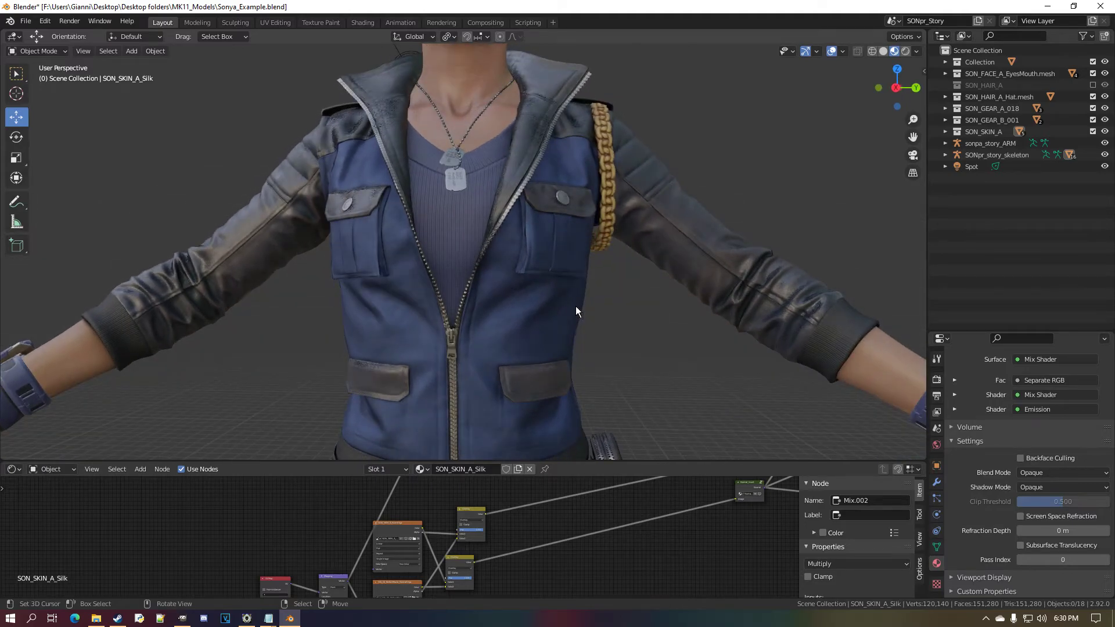
pyautogui.scroll(3, 575, 305)
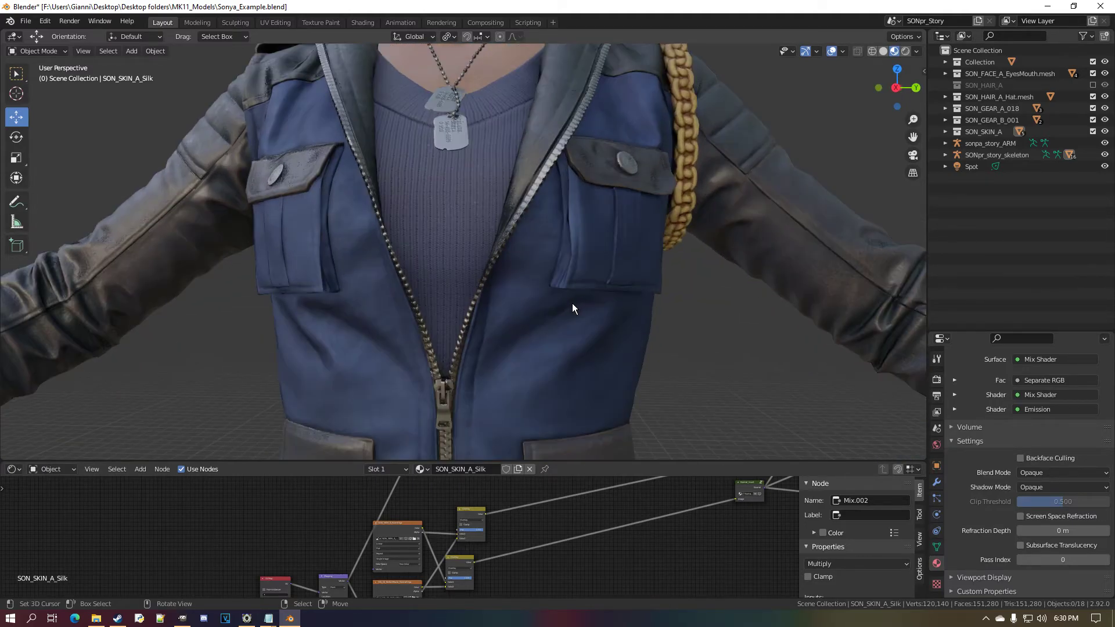
# Examine the outfit's fabric detail at close range, including the jacket's ribbed hem and the trouser waistband.
pyautogui.moveTo(573, 308); pyautogui.dragTo(444, 268, button='middle')
pyautogui.scroll(1, 496, 283)
pyautogui.scroll(-3, 539, 283)
pyautogui.scroll(3, 535, 241)
pyautogui.scroll(3, 533, 245)
pyautogui.scroll(-8, 533, 245)
pyautogui.scroll(-4, 453, 262)
pyautogui.scroll(8, 490, 344)
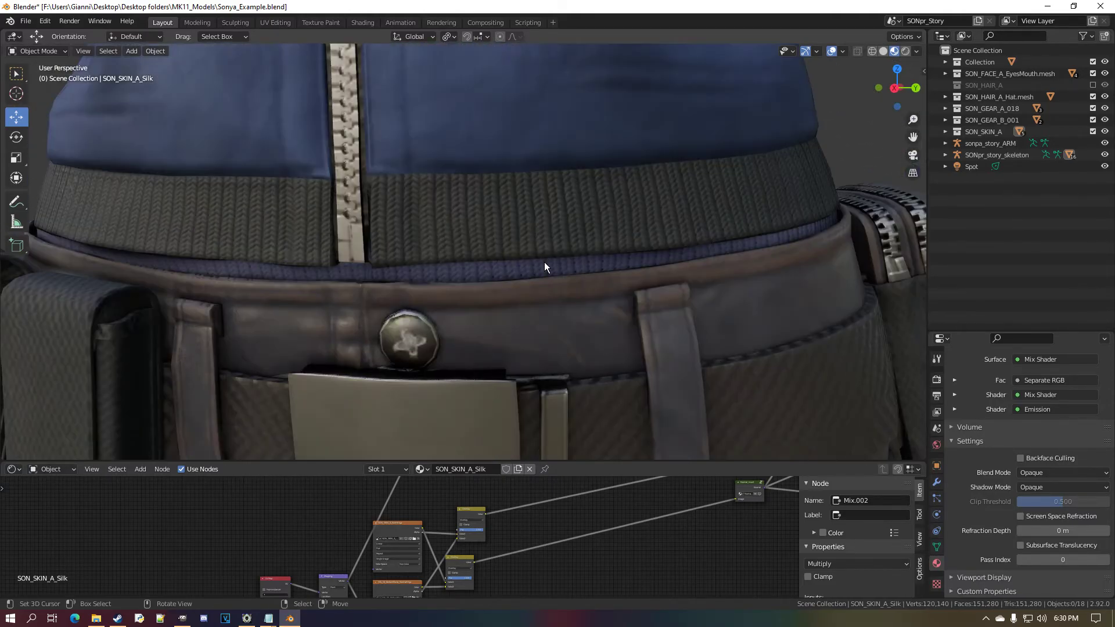
pyautogui.moveTo(544, 267); pyautogui.dragTo(479, 286, button='middle')
pyautogui.scroll(-4, 479, 287)
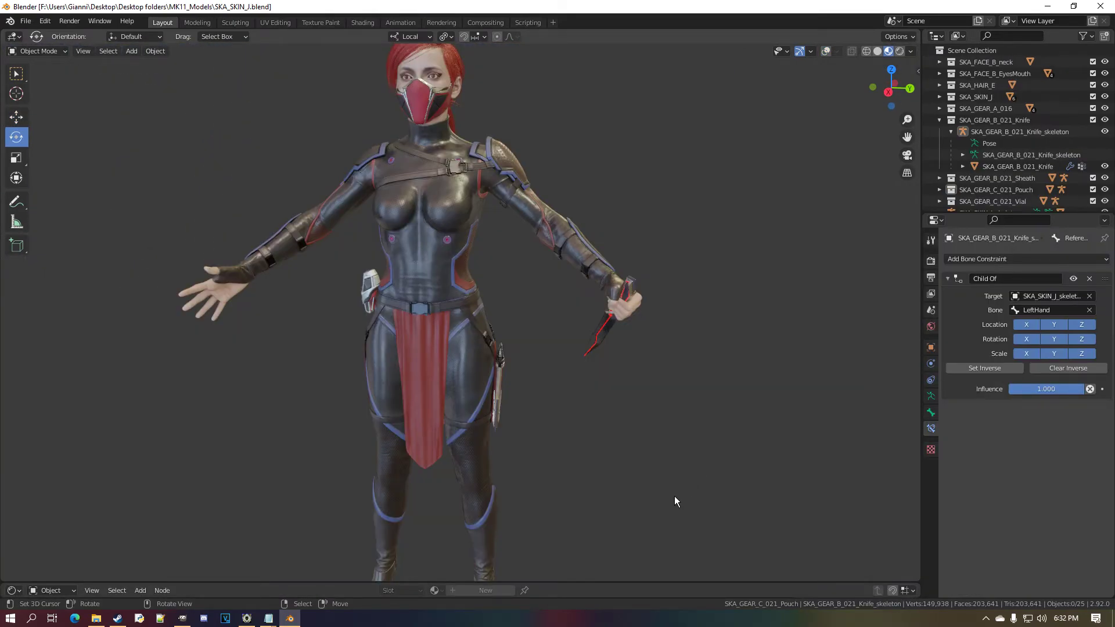
# In the SKA_SKIN_J.blend scene, examine the grooved surface detail on the character's armour up close.
pyautogui.moveTo(615, 462); pyautogui.dragTo(619, 433, button='middle')
pyautogui.scroll(3, 556, 423)
pyautogui.keyDown('shift'); pyautogui.moveTo(547, 357); pyautogui.dragTo(613, 284, button='middle'); pyautogui.keyUp('shift')
pyautogui.scroll(3, 562, 395)
pyautogui.scroll(7, 602, 277)
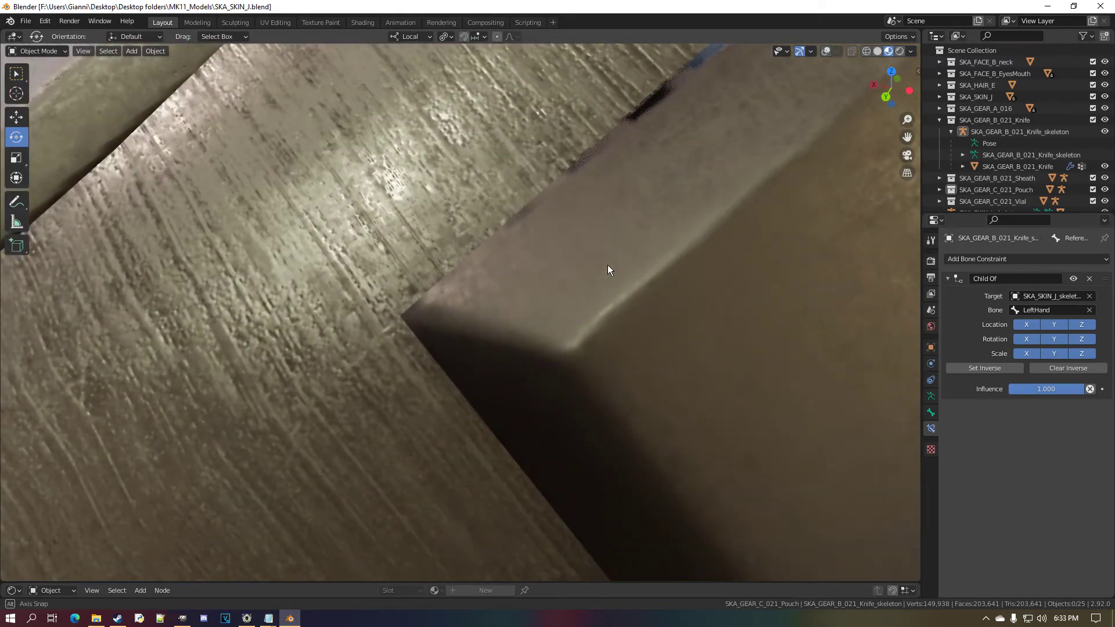
pyautogui.keyDown('shift'); pyautogui.moveTo(406, 309); pyautogui.dragTo(423, 464, button='middle'); pyautogui.keyUp('shift')
pyautogui.scroll(-2, 582, 298)
pyautogui.scroll(-5, 578, 298)
pyautogui.scroll(-4, 530, 318)
# Examine the hexagon-patterned panel and its red worn edging on the character's suit from several distances.
pyautogui.scroll(3, 435, 442)
pyautogui.scroll(2, 450, 420)
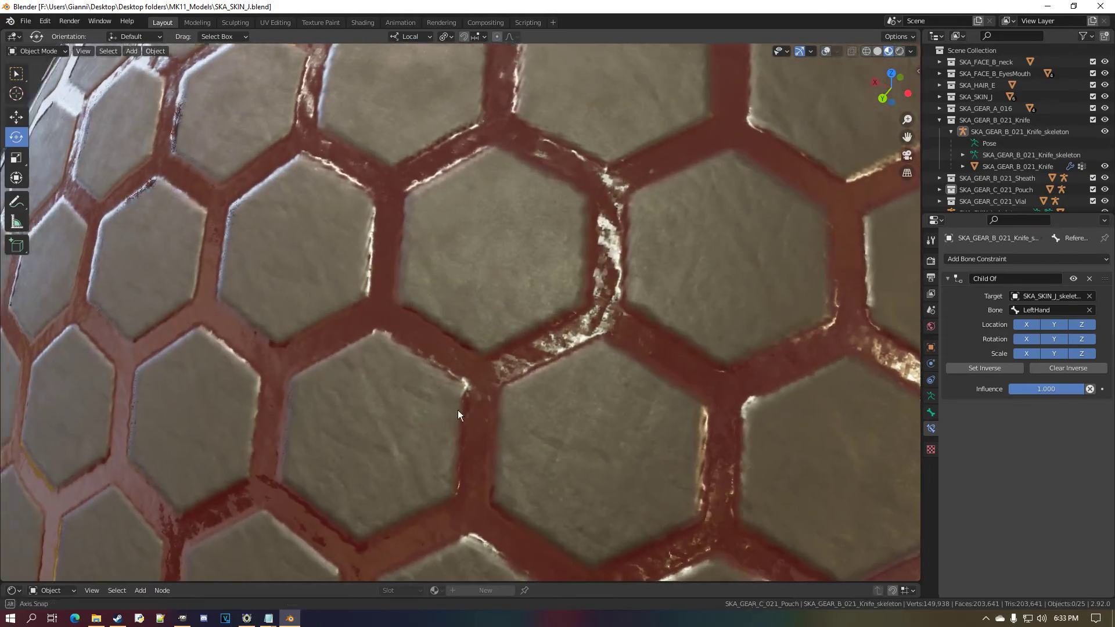
pyautogui.moveTo(457, 410); pyautogui.dragTo(516, 412, button='middle')
pyautogui.scroll(2, 472, 402)
pyautogui.scroll(-6, 488, 401)
pyautogui.scroll(4, 515, 406)
pyautogui.keyDown('shift'); pyautogui.moveTo(511, 372); pyautogui.dragTo(489, 445, button='middle'); pyautogui.keyUp('shift')
pyautogui.scroll(2, 514, 392)
pyautogui.scroll(3, 490, 444)
pyautogui.moveTo(453, 352); pyautogui.dragTo(522, 371, button='middle')
# Examine the textured chest, shoulder and upper-arm materials of the character's suit.
pyautogui.scroll(-6, 556, 394)
pyautogui.scroll(-2, 505, 376)
pyautogui.scroll(-3, 447, 382)
pyautogui.keyDown('shift'); pyautogui.moveTo(447, 381); pyautogui.dragTo(489, 369, button='middle'); pyautogui.keyUp('shift')
pyautogui.scroll(8, 489, 368)
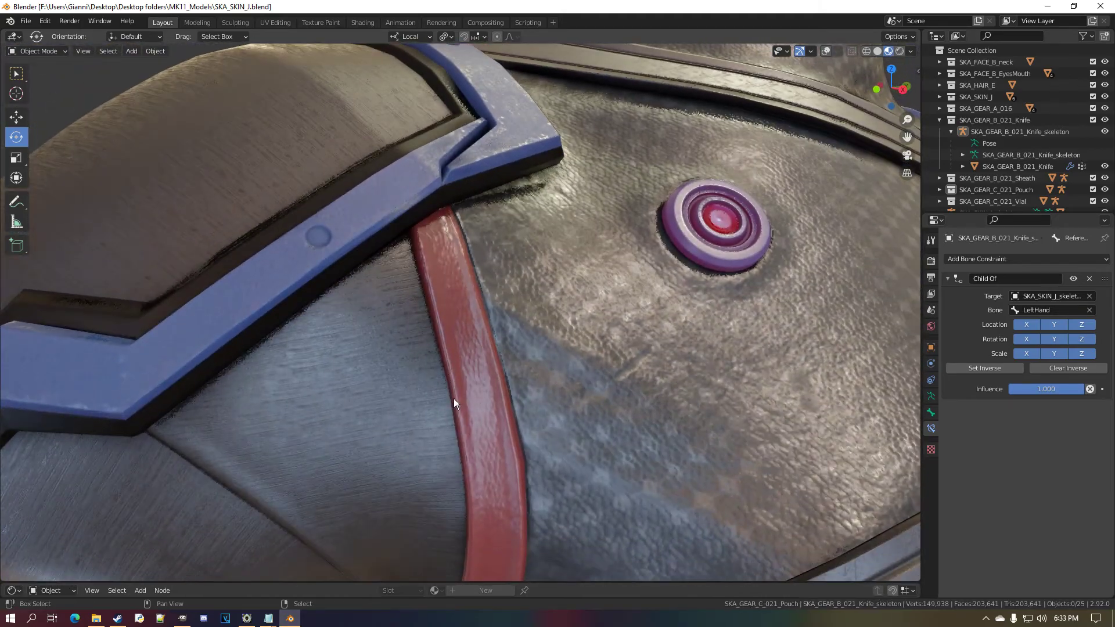
pyautogui.scroll(-6, 539, 287)
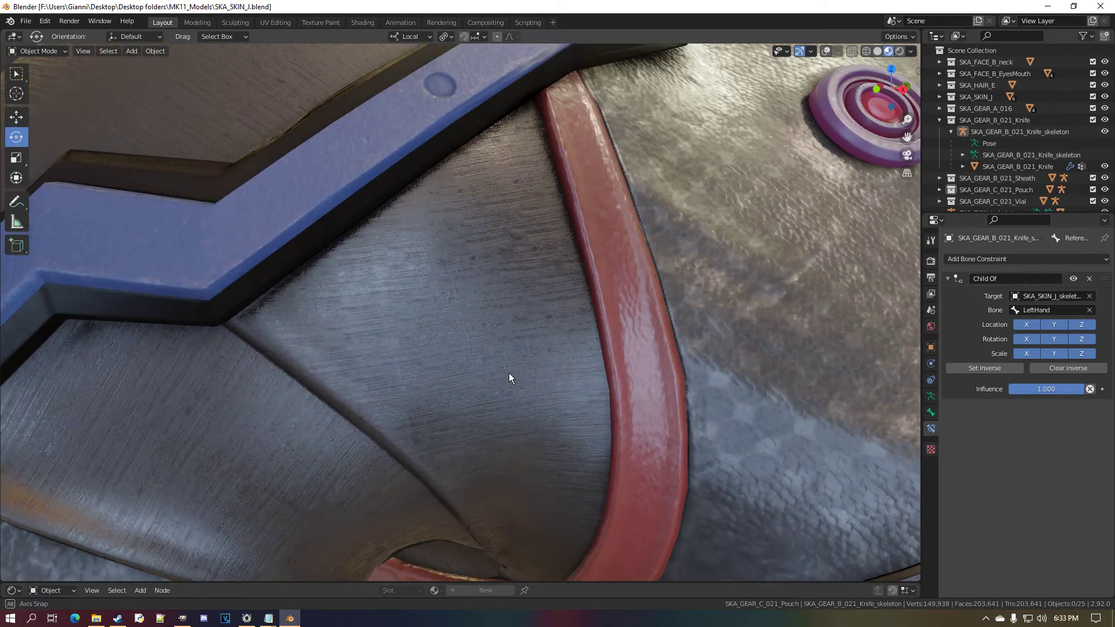
pyautogui.scroll(4, 493, 375)
pyautogui.scroll(-6, 517, 372)
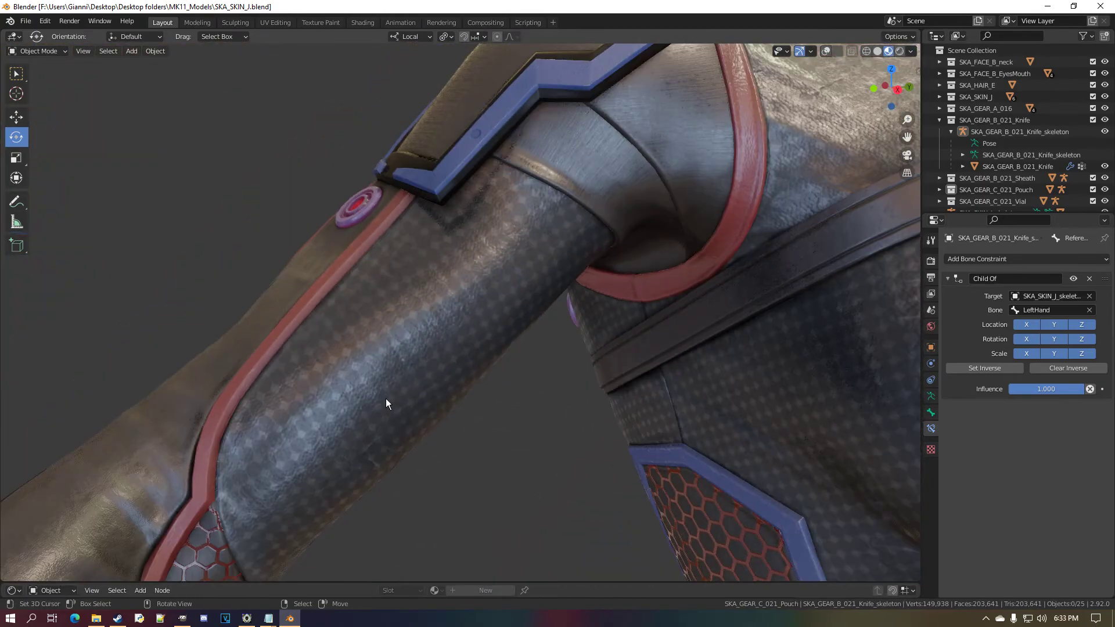
pyautogui.moveTo(385, 399); pyautogui.dragTo(472, 333, button='middle')
# Select the SKA_SKIN_J body mesh and enlarge the node editor to examine its material's node tree.
pyautogui.click(471, 333)
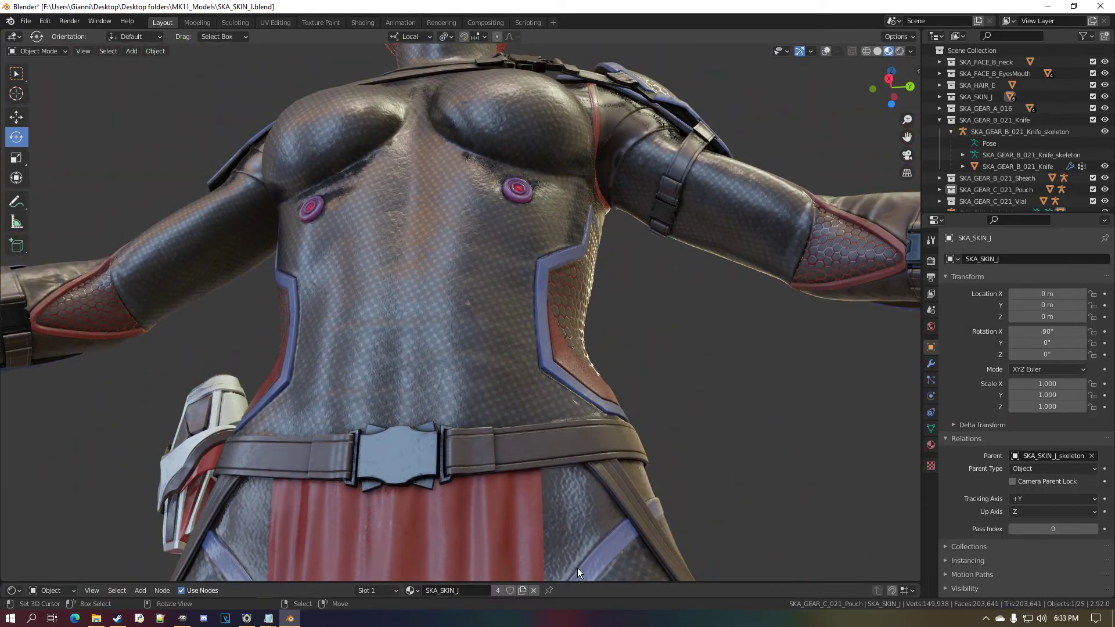
pyautogui.moveTo(587, 584); pyautogui.dragTo(586, 431)
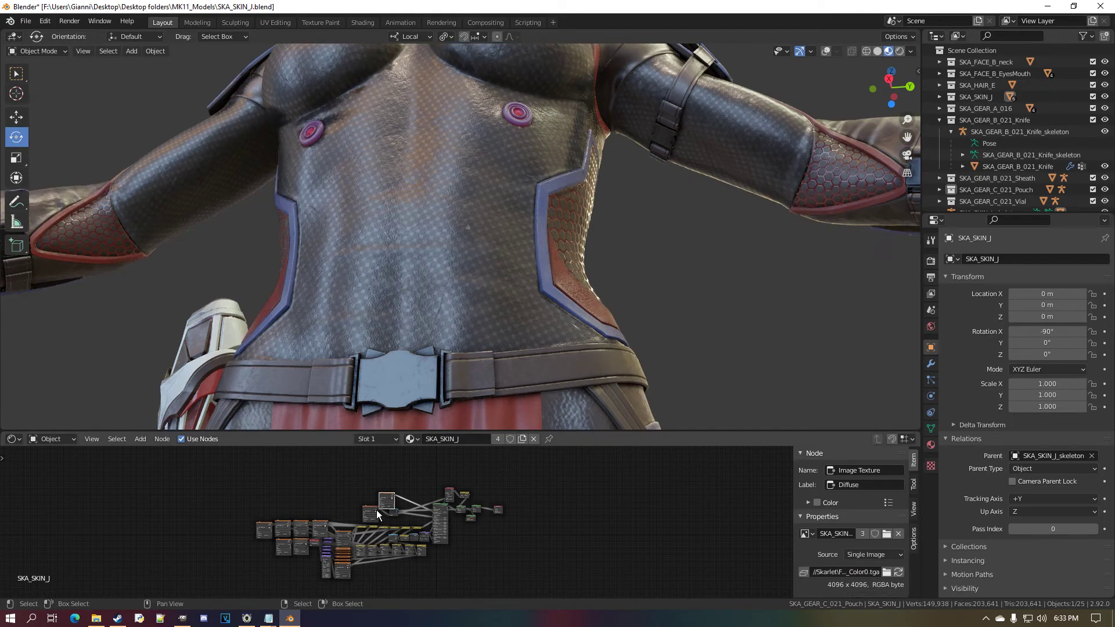
pyautogui.scroll(2, 437, 496)
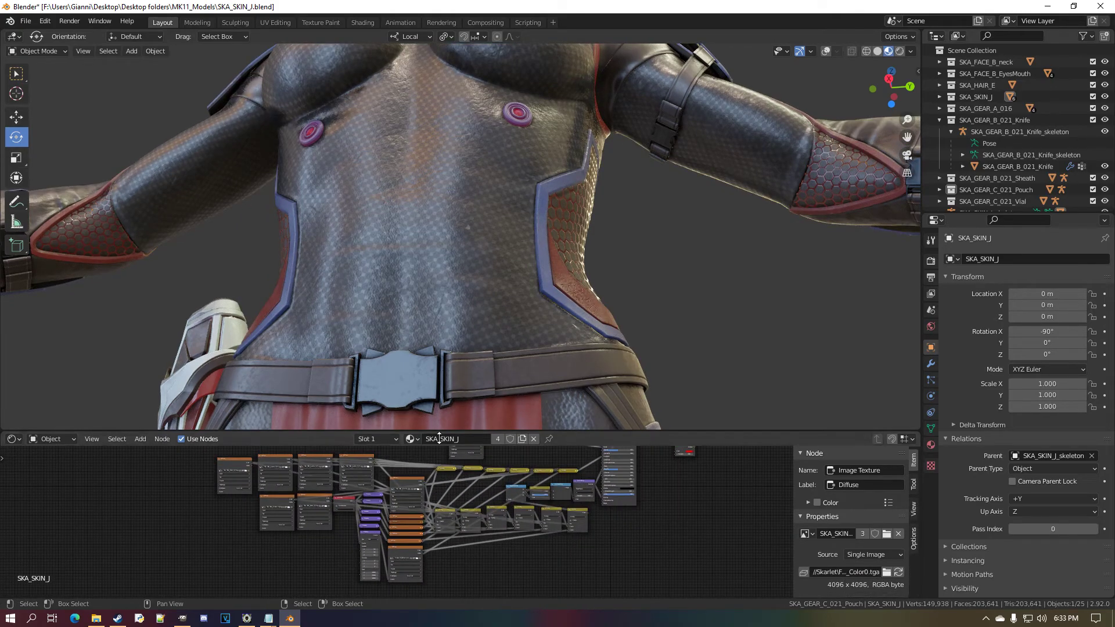
pyautogui.moveTo(443, 432); pyautogui.dragTo(448, 357)
pyautogui.scroll(3, 452, 447)
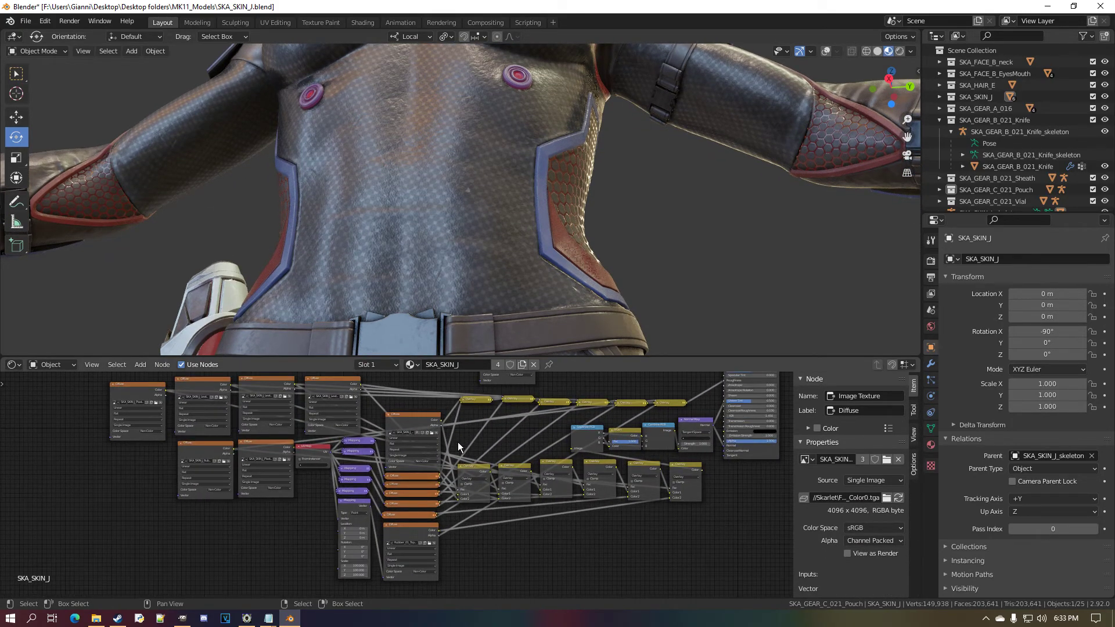
pyautogui.scroll(-1, 464, 447)
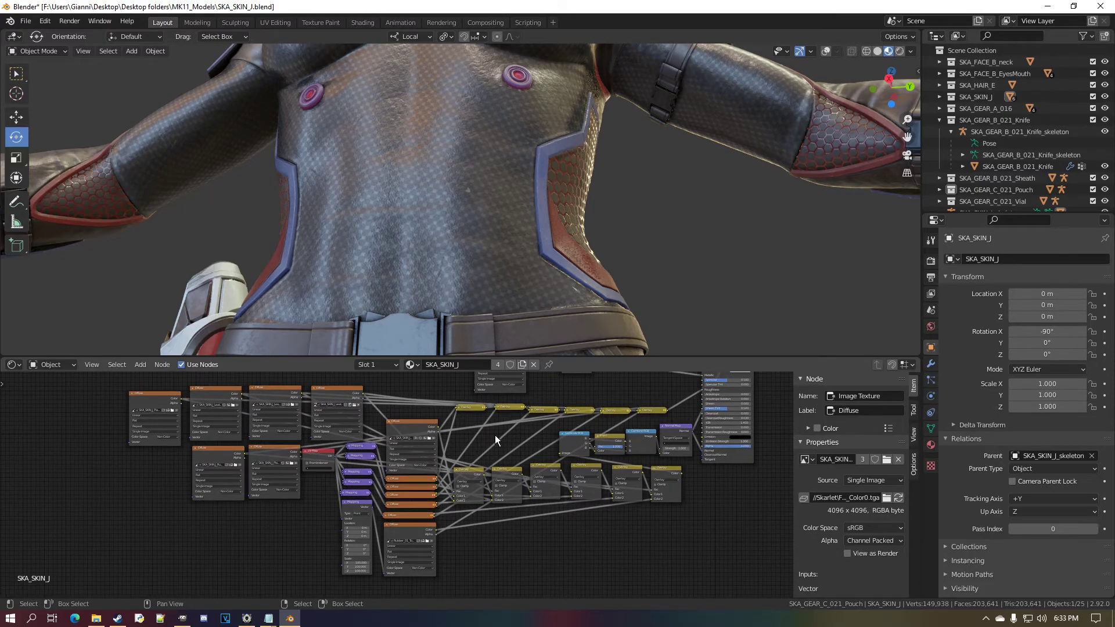
pyautogui.scroll(-3, 495, 434)
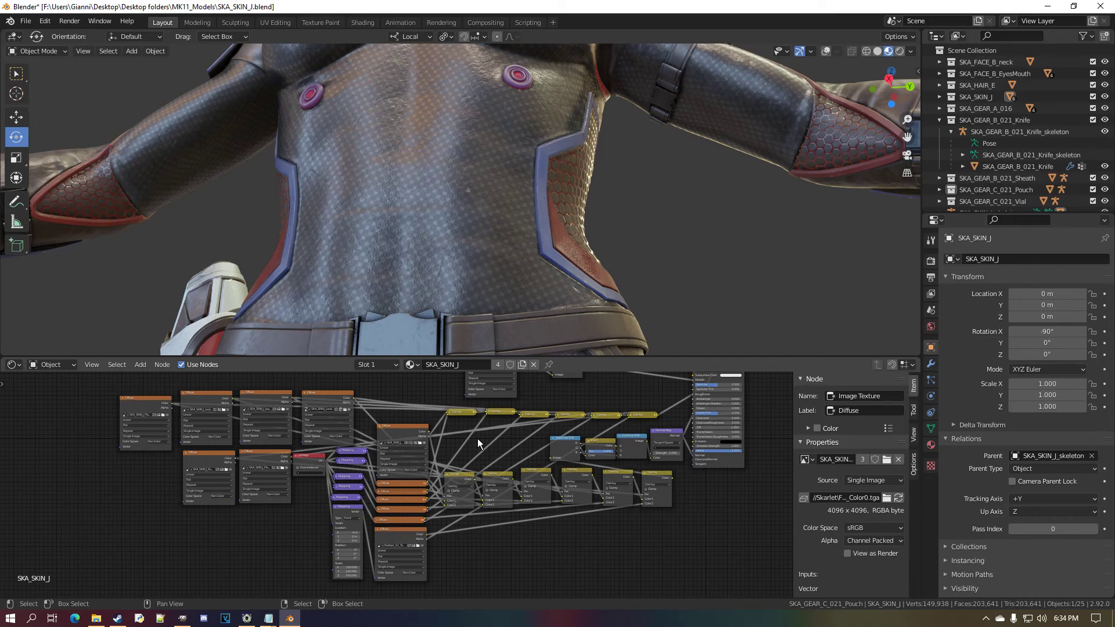
pyautogui.scroll(1, 559, 221)
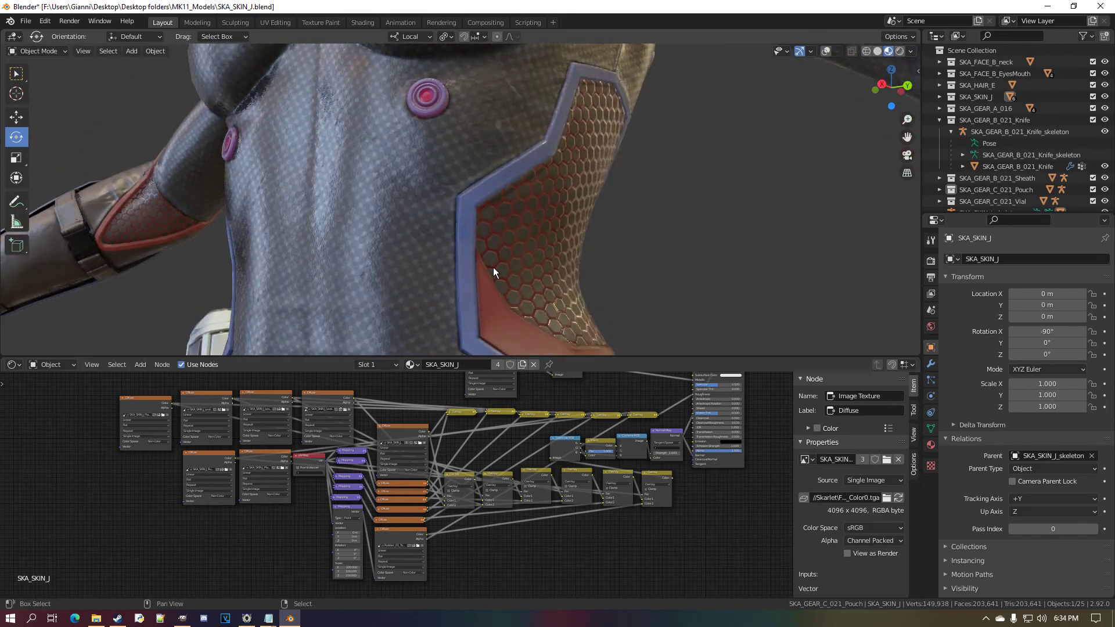